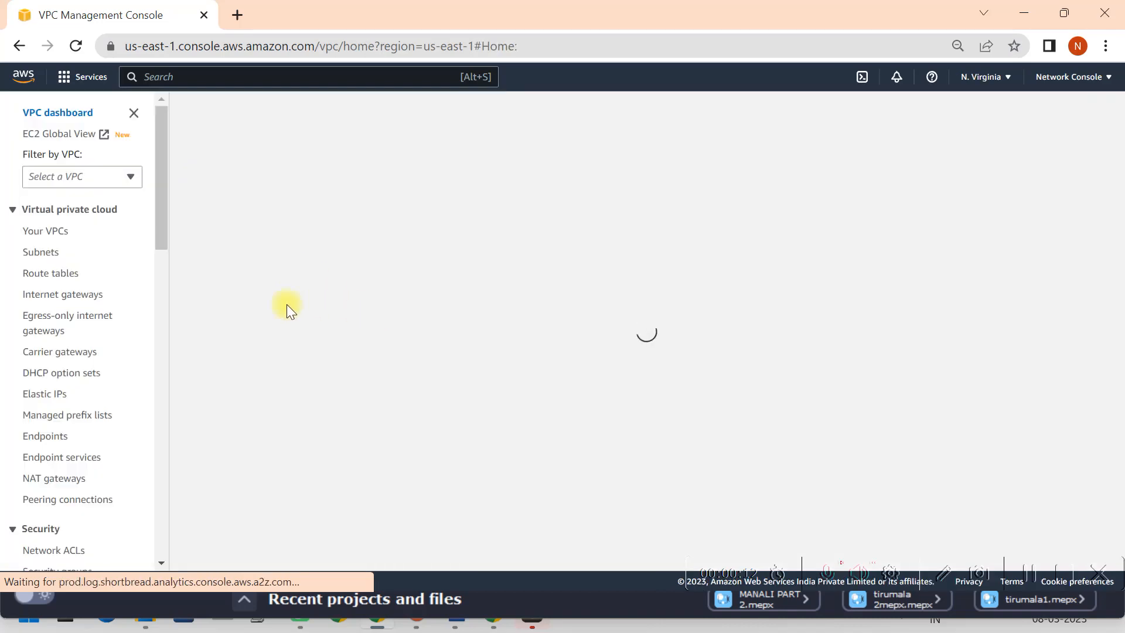
Step: Create a VPC-only resource named EastUS_VPC with IPv4 CIDR 10.10.0.0/16 in N. Virginia, and return to the VPC list
{"action": "left_click", "coordinate": [51, 251]}
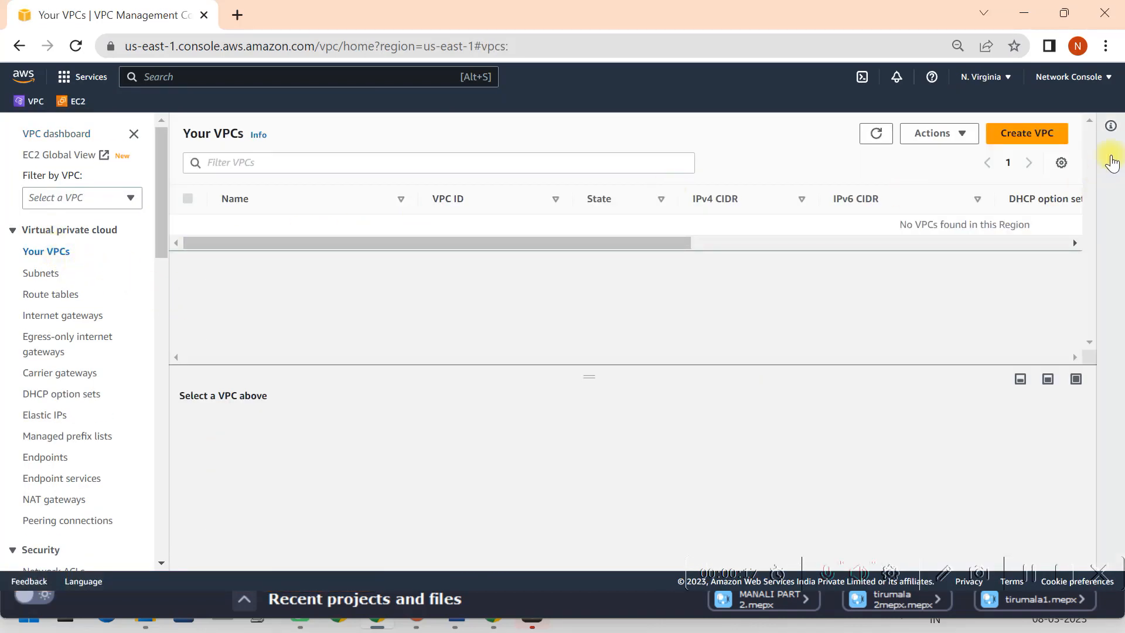
{"action": "left_click", "coordinate": [1026, 133]}
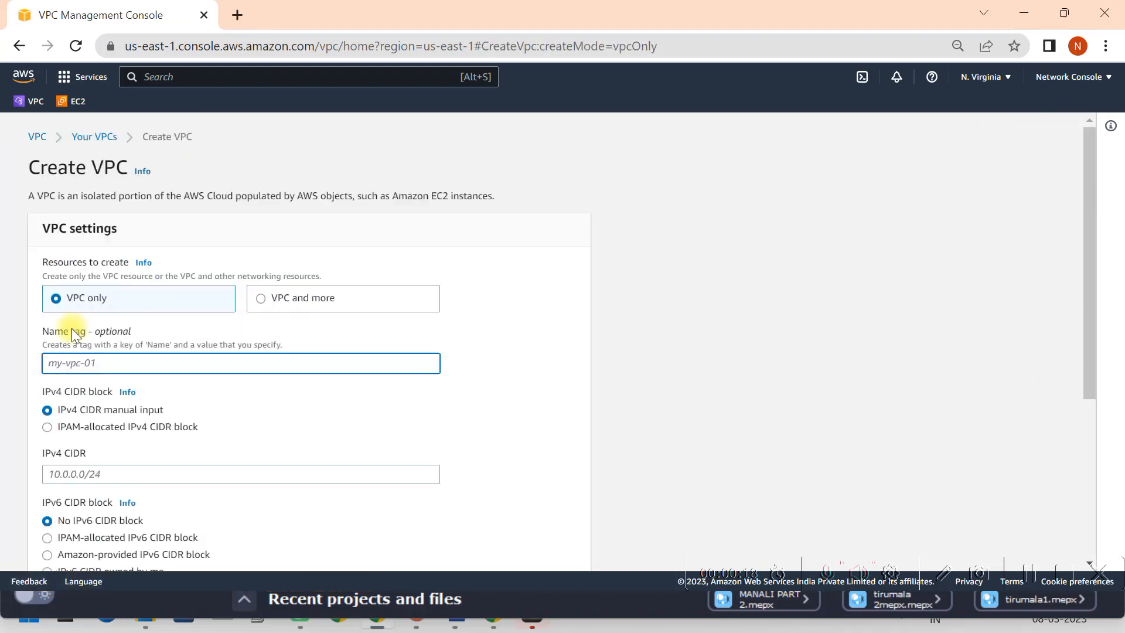
{"action": "type", "text": "EastUS_VPC"}
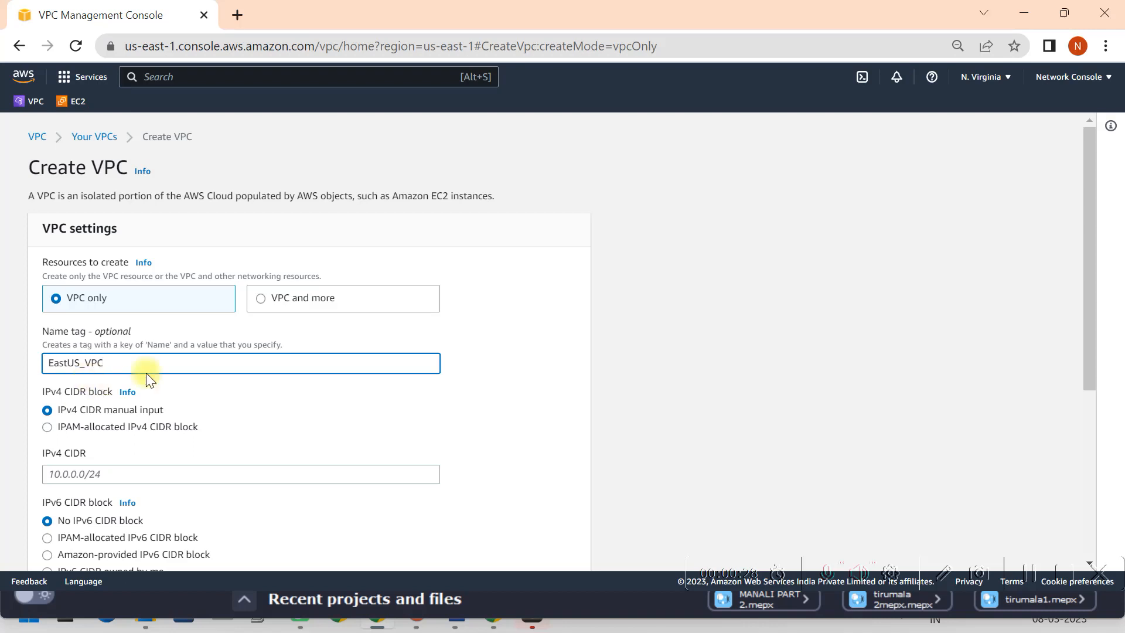
{"action": "scroll", "coordinate": [223, 362], "scroll_direction": "down", "scroll_amount": 1}
{"action": "left_click", "coordinate": [96, 385]}
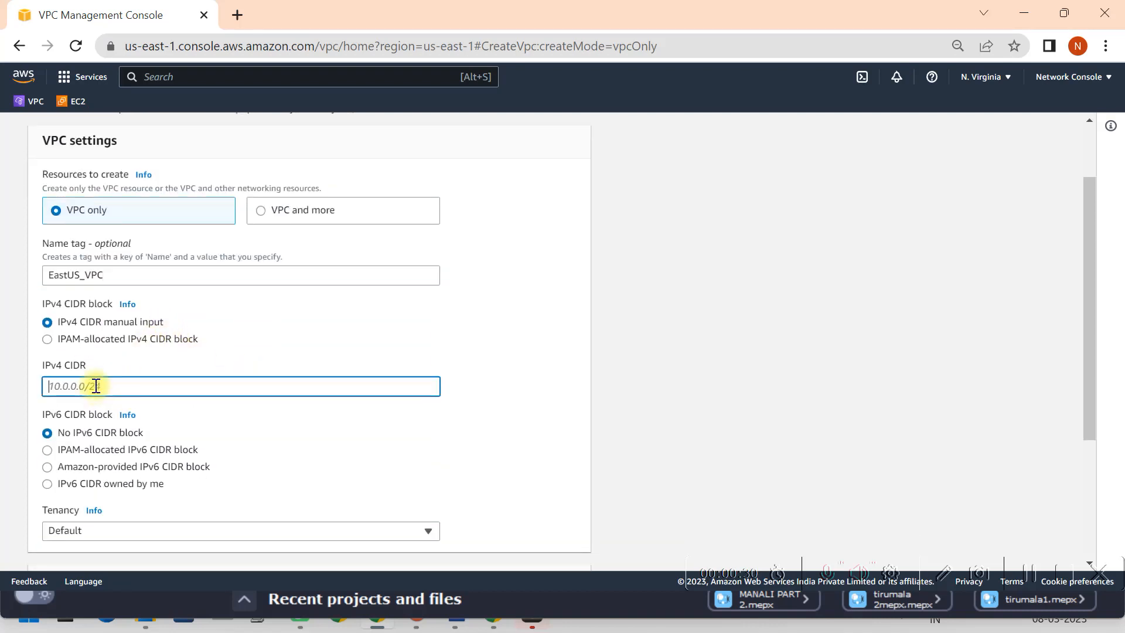
{"action": "type", "text": "10.10.0.0/16"}
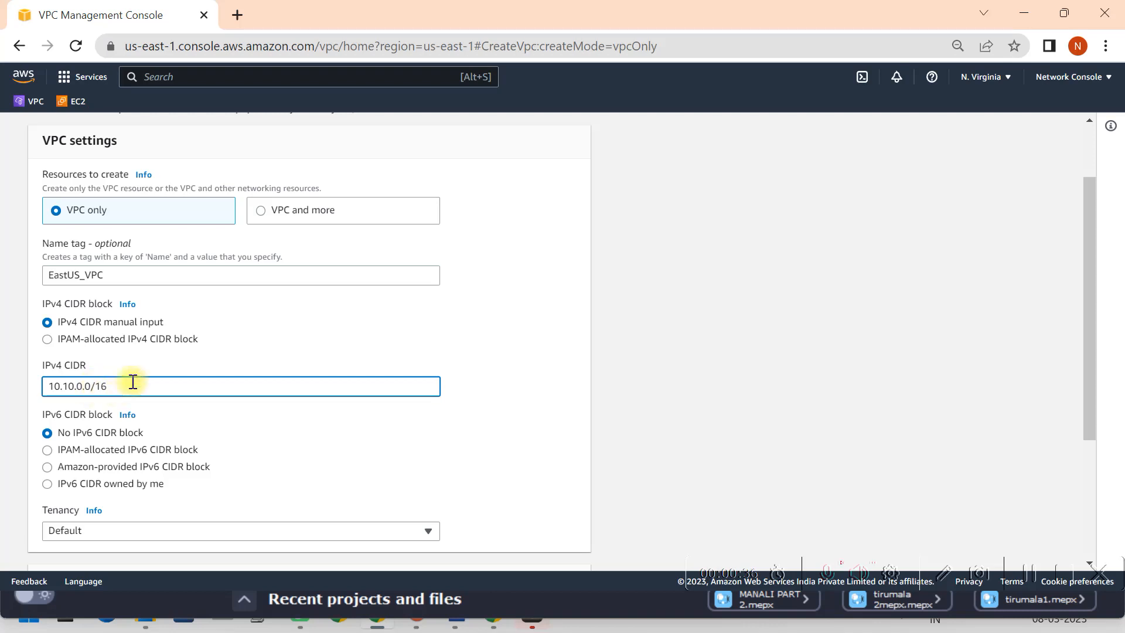
{"action": "scroll", "coordinate": [131, 382], "scroll_direction": "down", "scroll_amount": 3}
{"action": "left_click", "coordinate": [544, 551]}
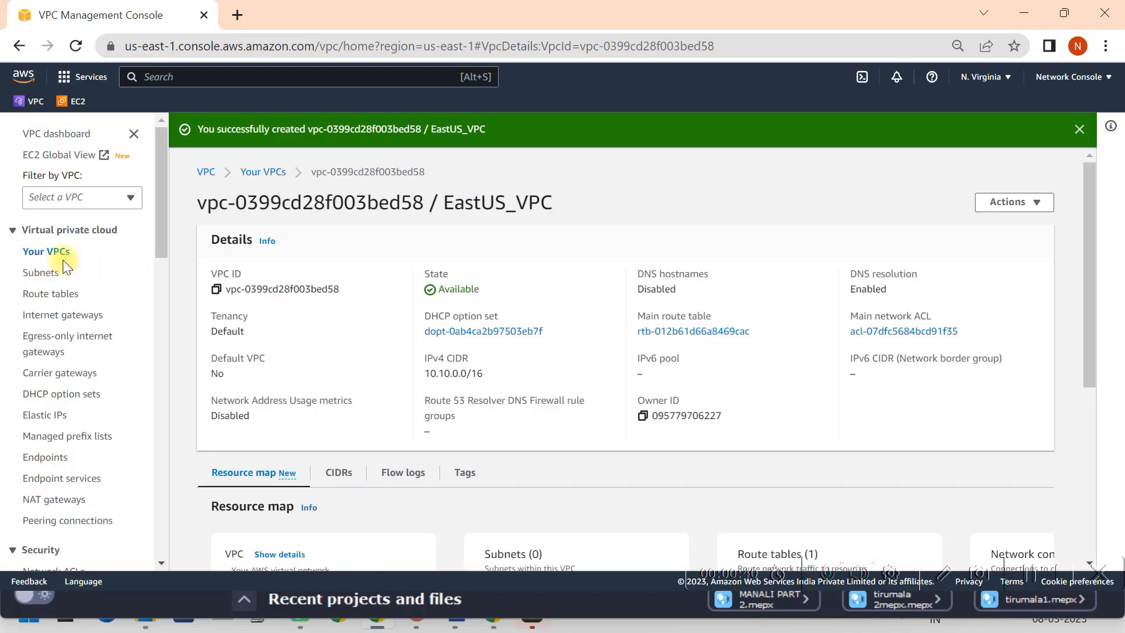
{"action": "left_click", "coordinate": [48, 252]}
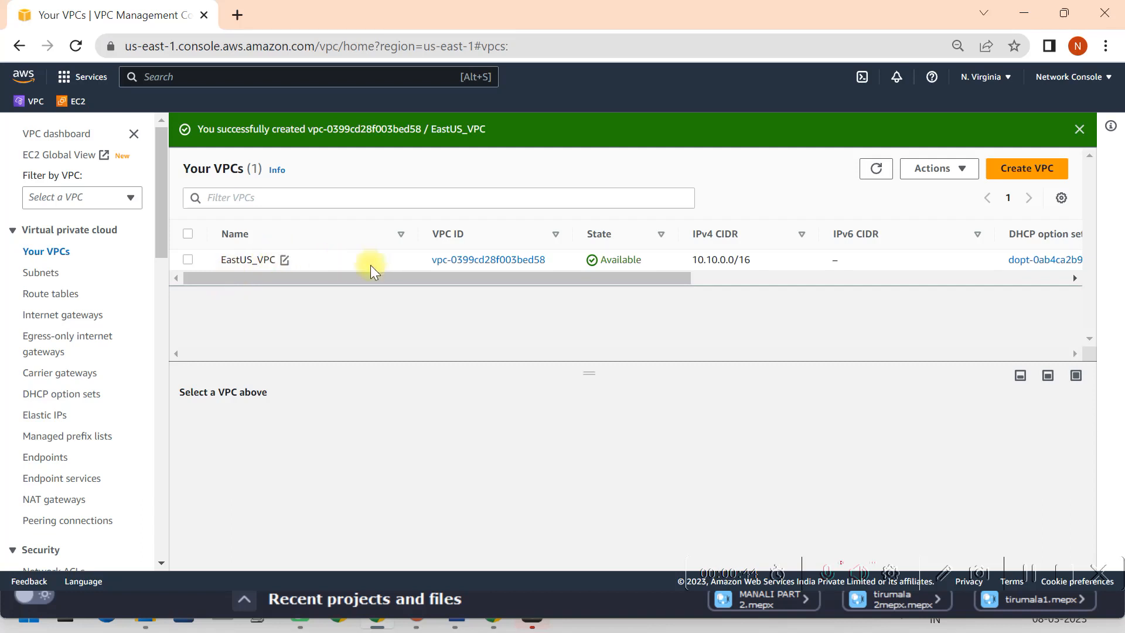
Step: In the US West (N. California) region, create a VPC named WestUS_VPC with IPv4 CIDR 10.11.0.0/16 and return to the VPC list
{"action": "left_click", "coordinate": [994, 78]}
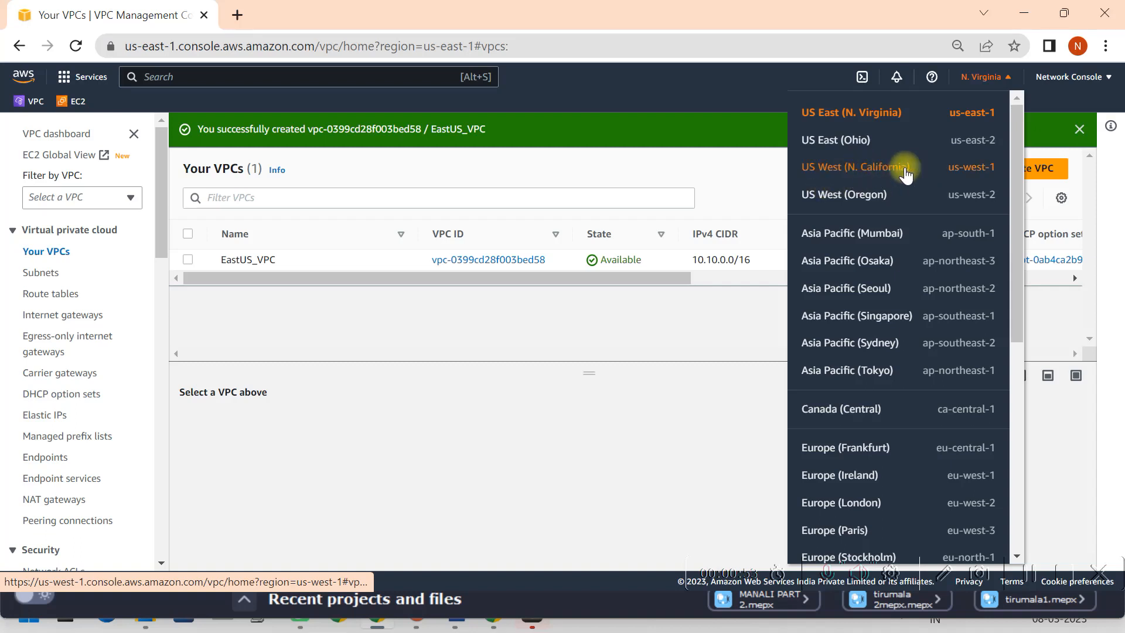
{"action": "left_click", "coordinate": [881, 170]}
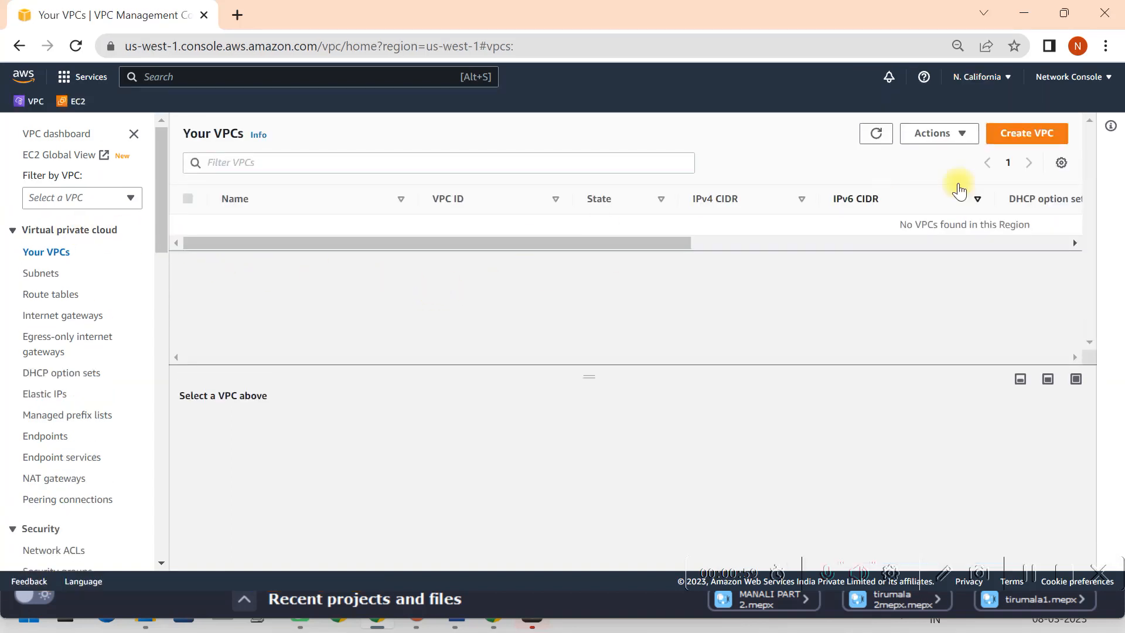
{"action": "left_click", "coordinate": [1026, 133]}
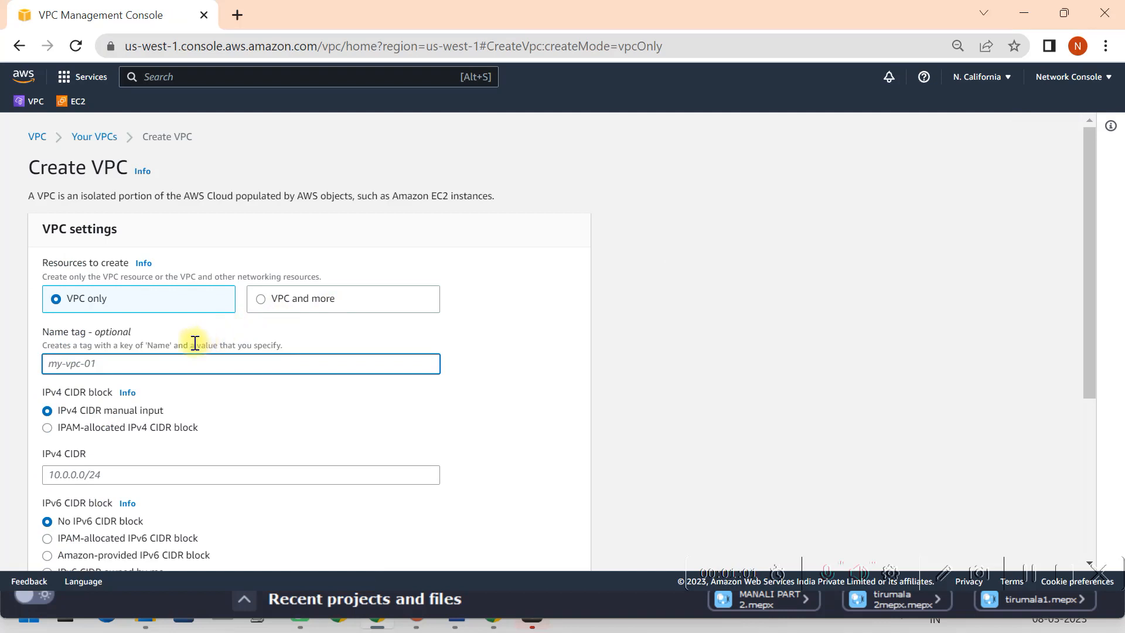
{"action": "type", "text": "WestUS_VPC"}
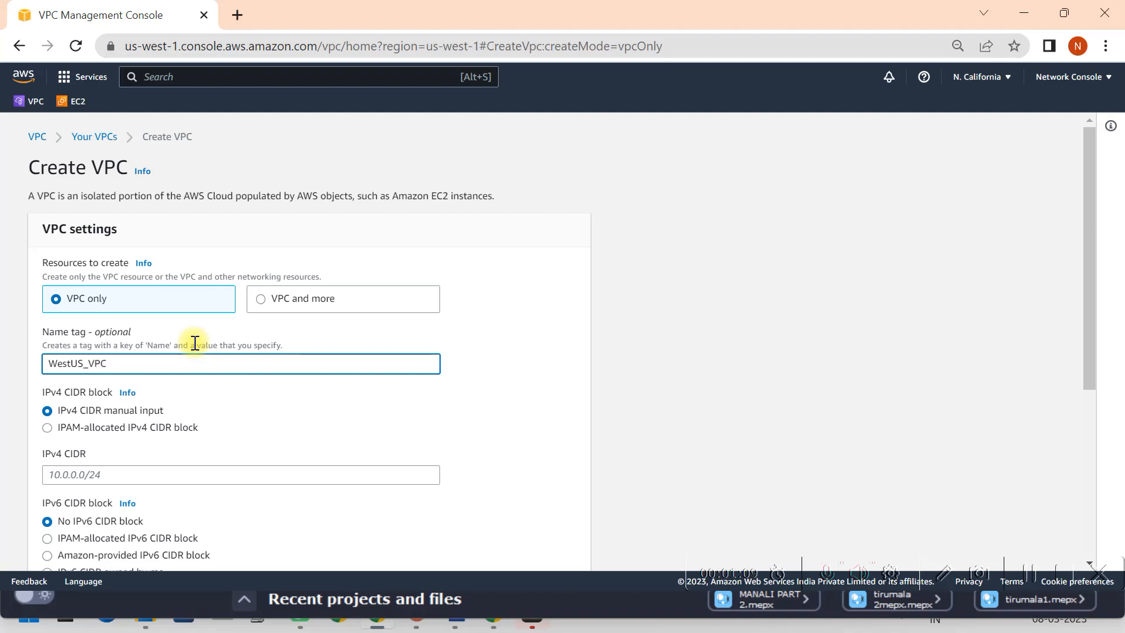
{"action": "scroll", "coordinate": [229, 351], "scroll_direction": "down", "scroll_amount": 1}
{"action": "left_click", "coordinate": [106, 385]}
{"action": "type", "text": "10.1"}
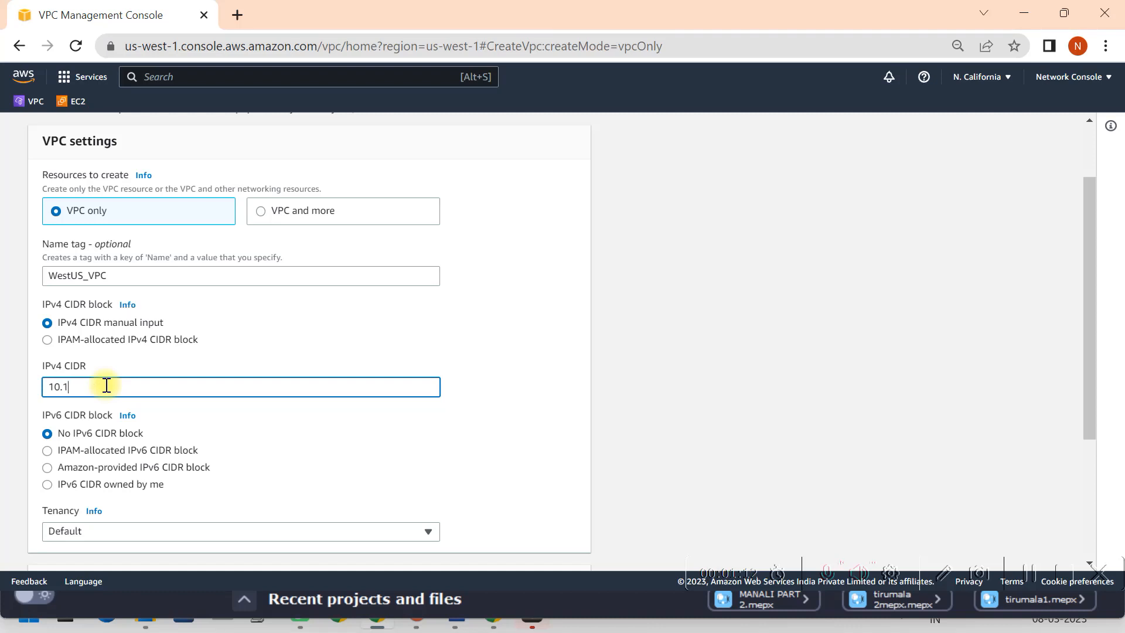
{"action": "type", "text": "1.0.0/16"}
{"action": "scroll", "coordinate": [239, 375], "scroll_direction": "down", "scroll_amount": 3}
{"action": "left_click", "coordinate": [549, 545]}
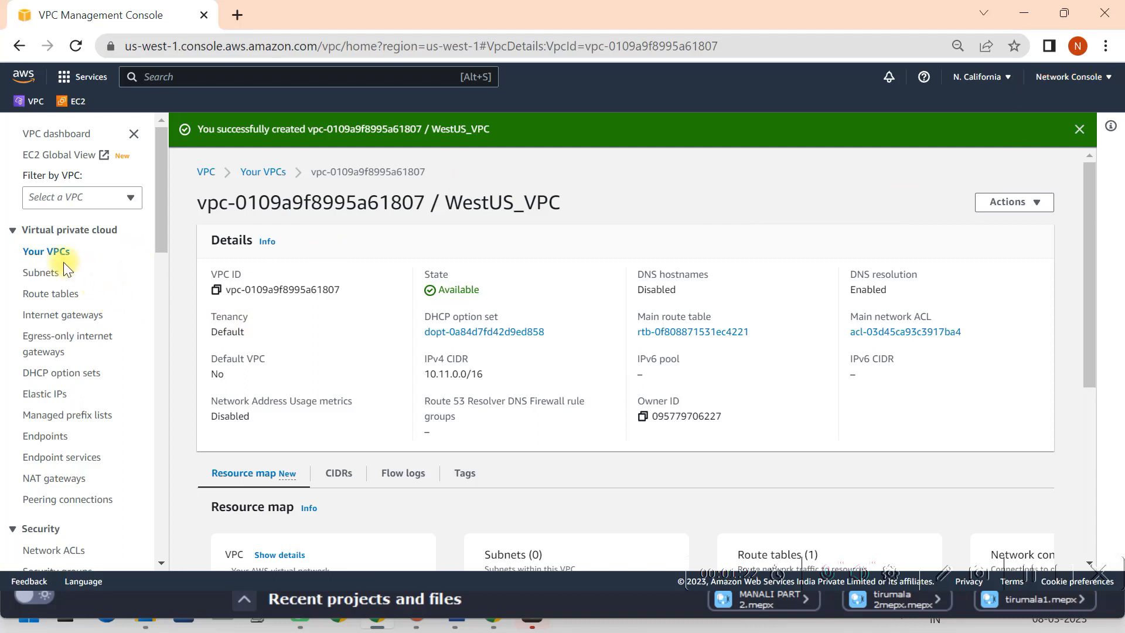
{"action": "left_click", "coordinate": [51, 253]}
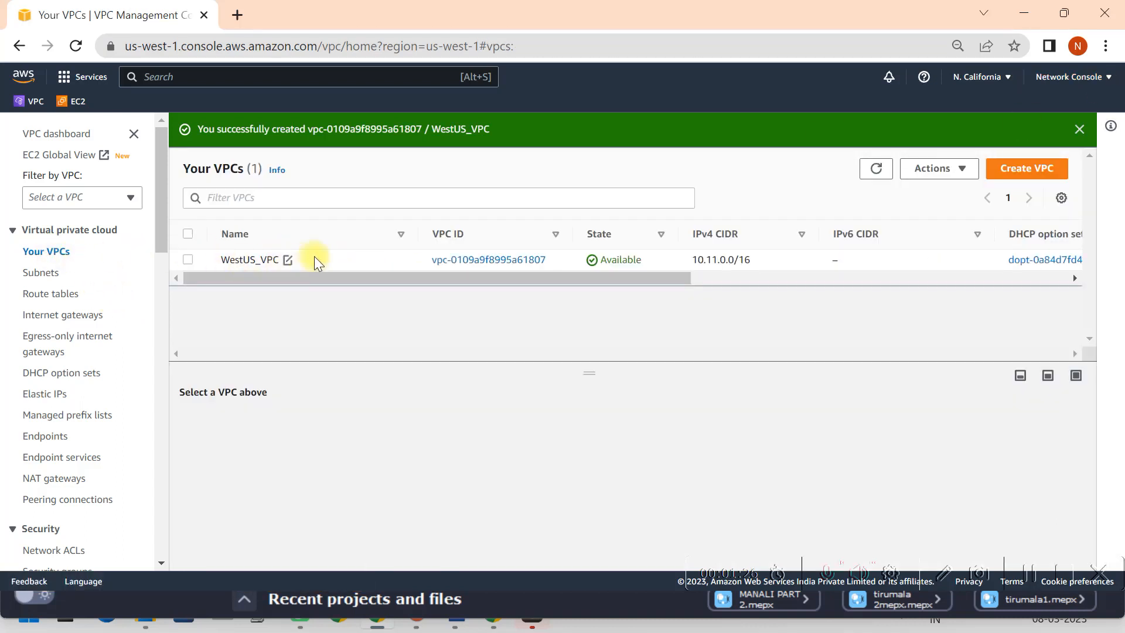
Step: Set the current browser tab to US East (N. Virginia) and open US West (N. California) in a duplicate of it
{"action": "left_click", "coordinate": [986, 77]}
{"action": "left_click", "coordinate": [909, 114]}
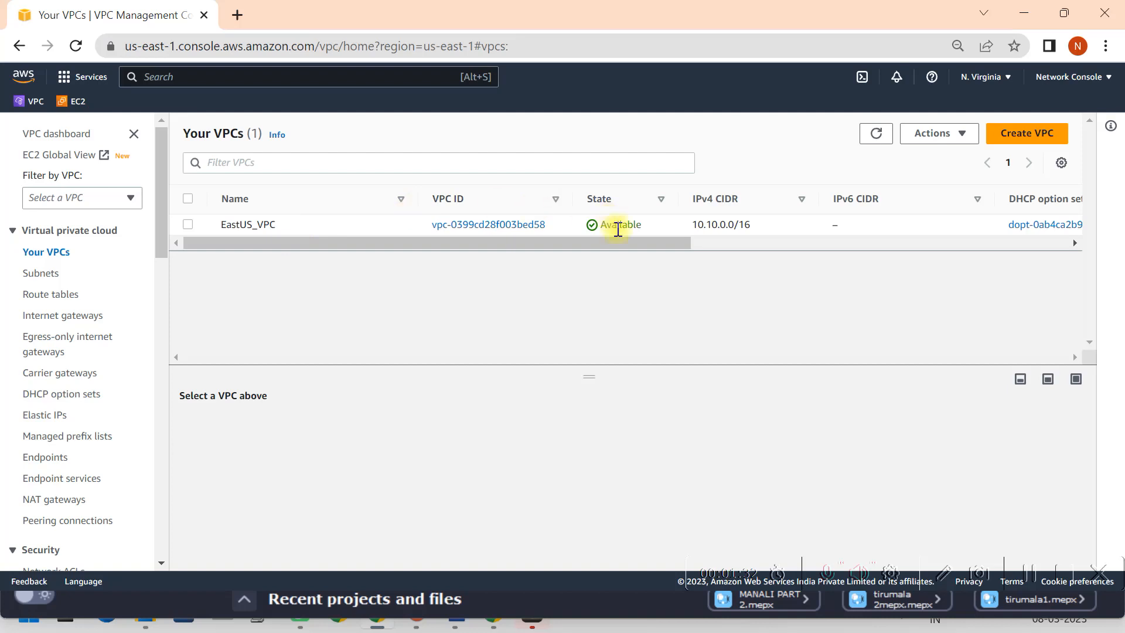
{"action": "right_click", "coordinate": [136, 16]}
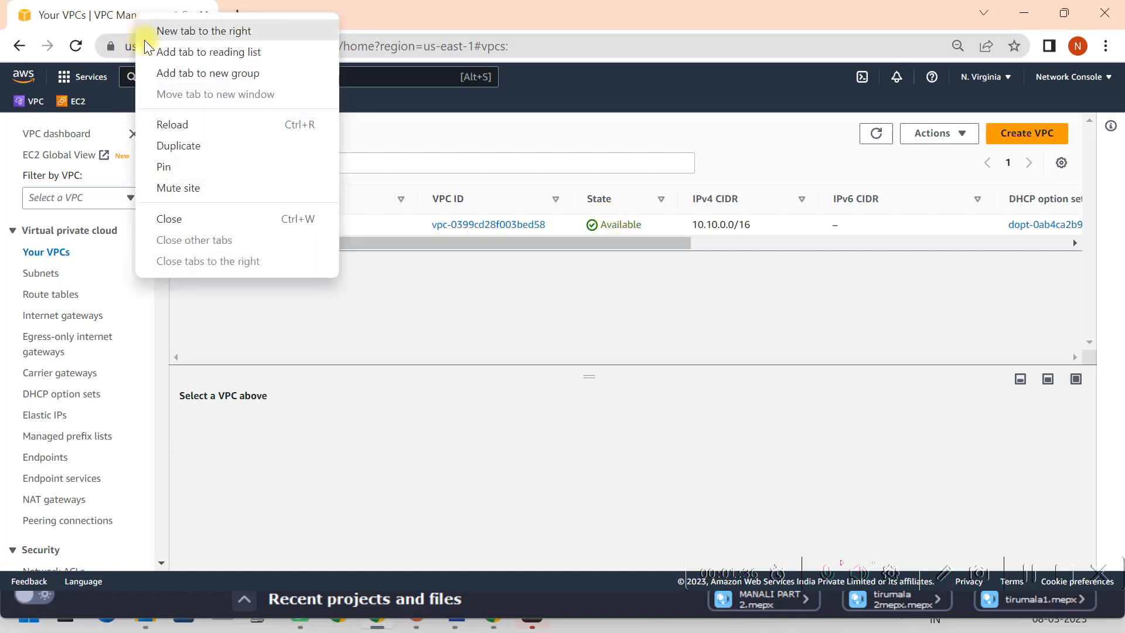
{"action": "left_click", "coordinate": [178, 145]}
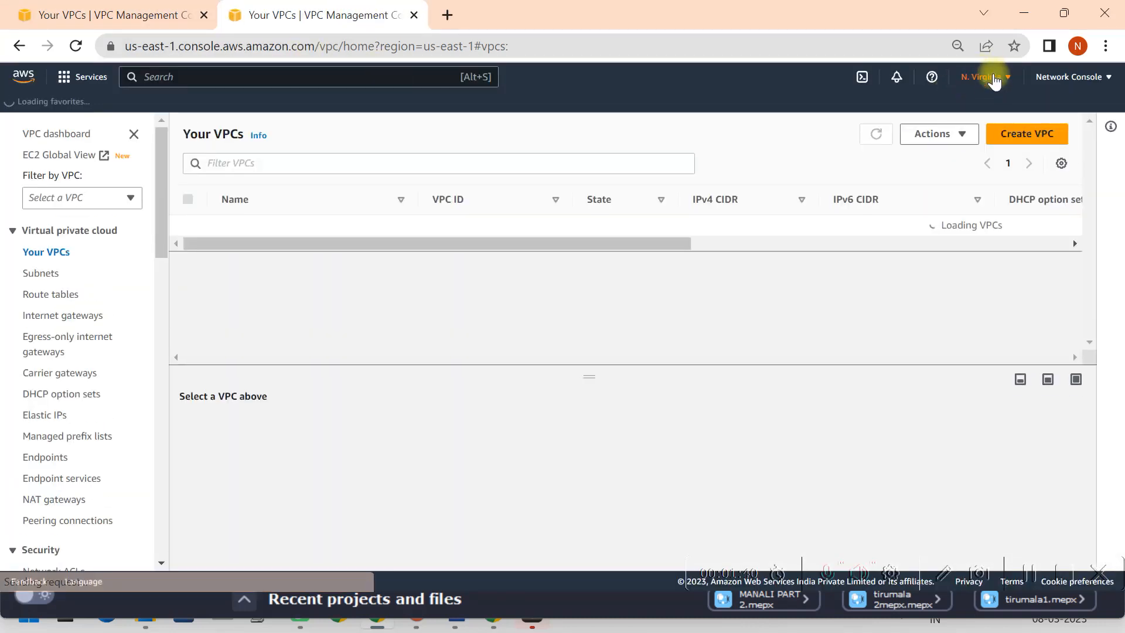
{"action": "left_click", "coordinate": [995, 81]}
{"action": "left_click", "coordinate": [852, 168]}
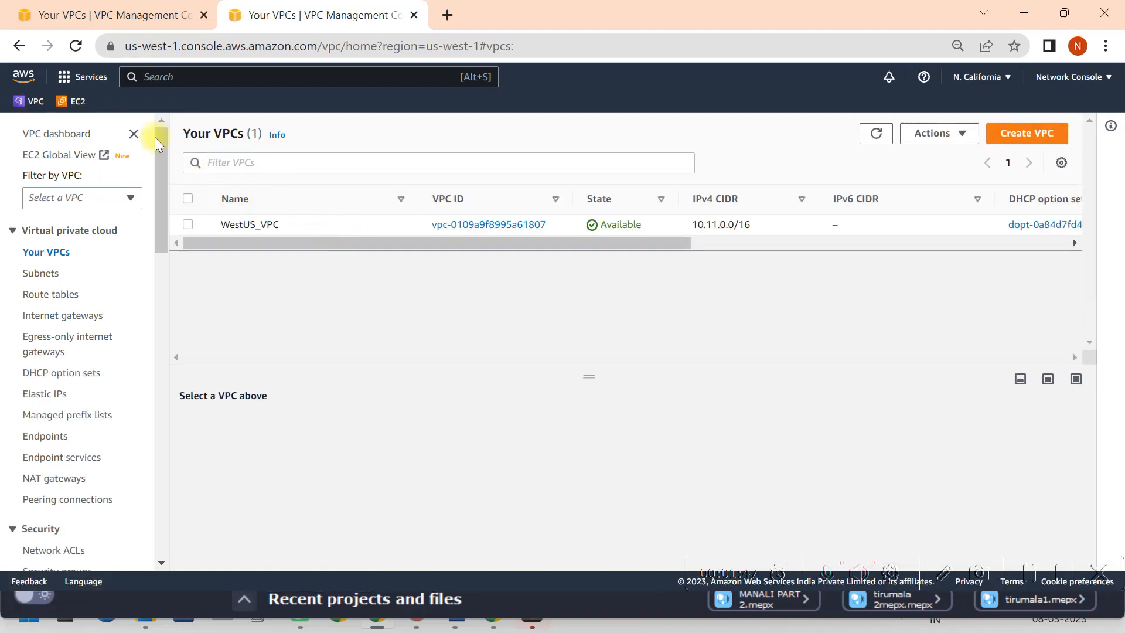
{"action": "left_click", "coordinate": [95, 15]}
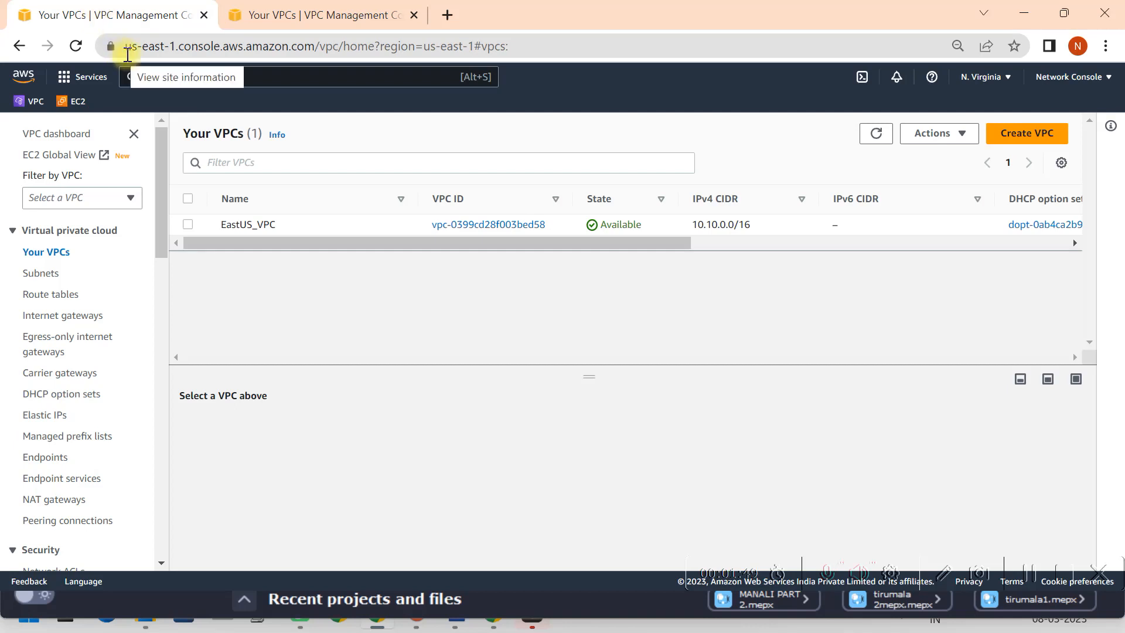
{"action": "left_click", "coordinate": [276, 16]}
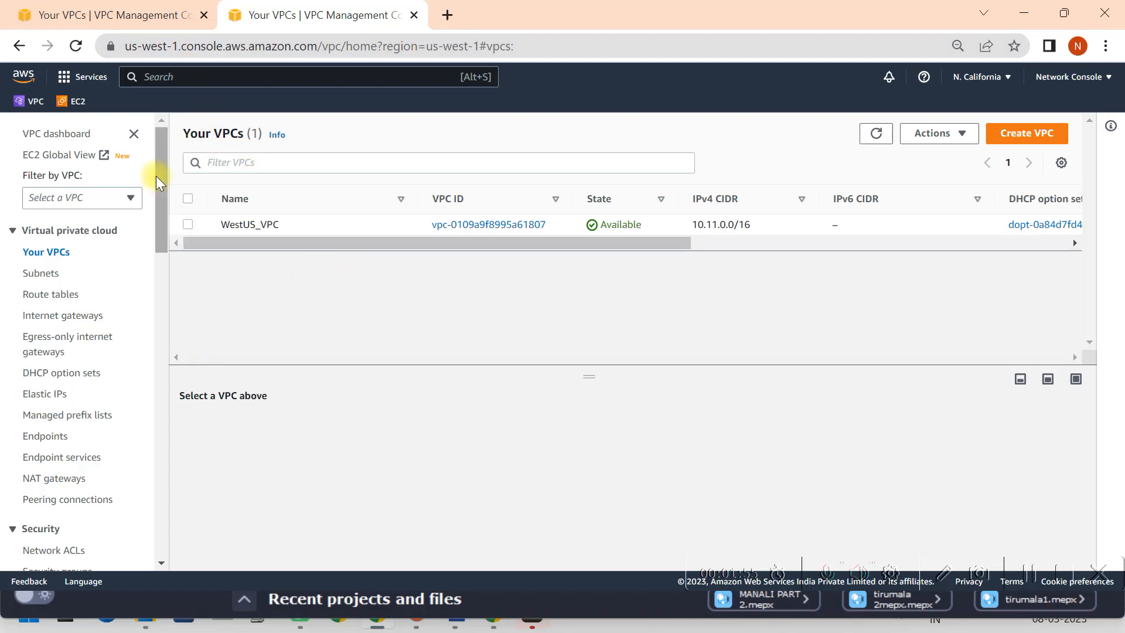
Step: In the N. Virginia console, start a new subnet in EastUS_VPC and name it Public subnet
{"action": "left_click", "coordinate": [111, 18]}
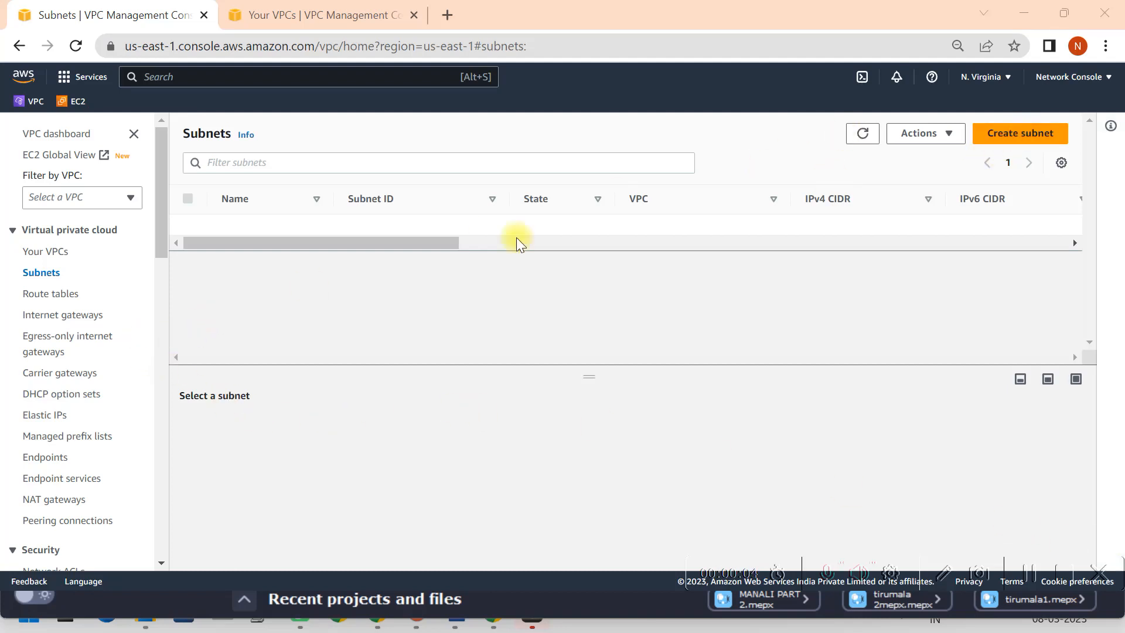
{"action": "left_click", "coordinate": [1008, 134]}
{"action": "left_click", "coordinate": [170, 287]}
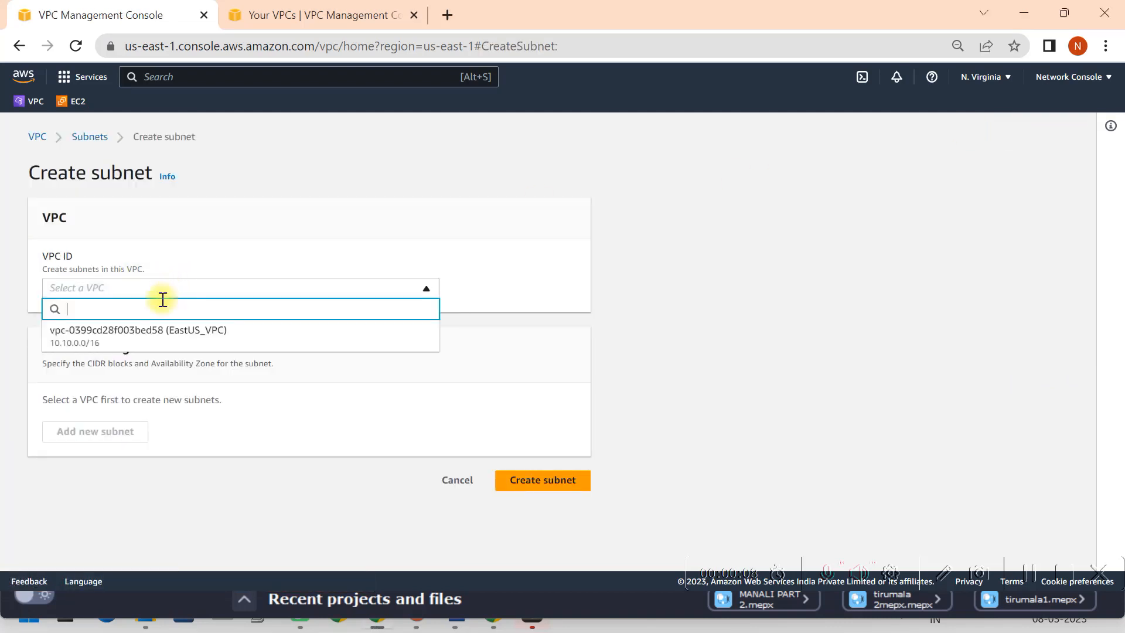
{"action": "left_click", "coordinate": [148, 337]}
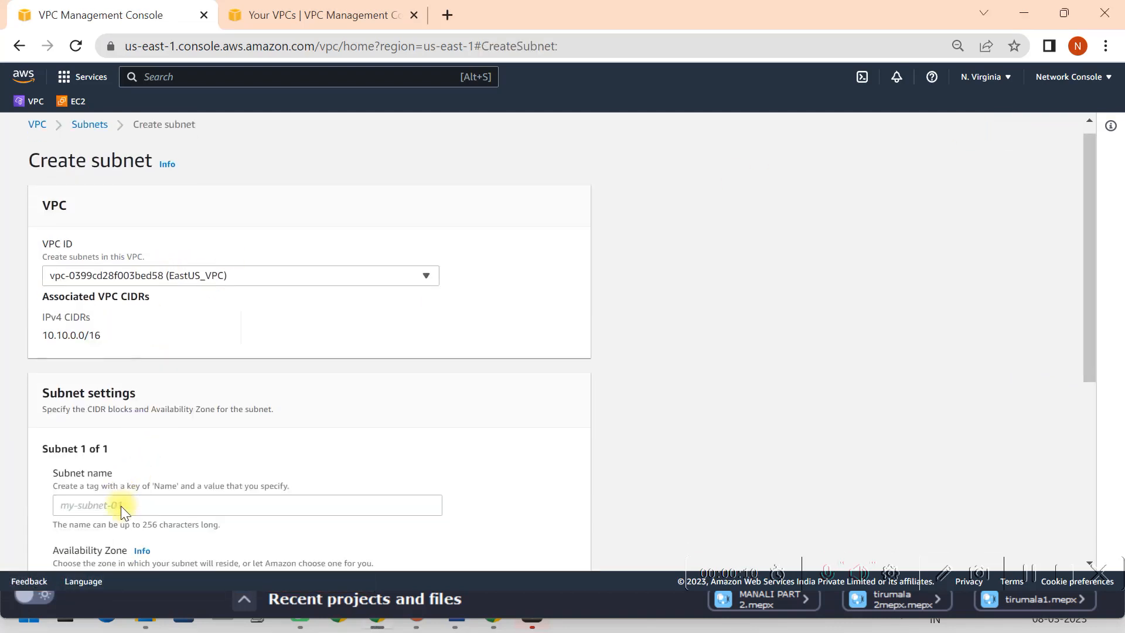
{"action": "scroll", "coordinate": [120, 505], "scroll_direction": "down", "scroll_amount": 1}
{"action": "left_click", "coordinate": [82, 427]}
{"action": "type", "text": "Public subnet"}
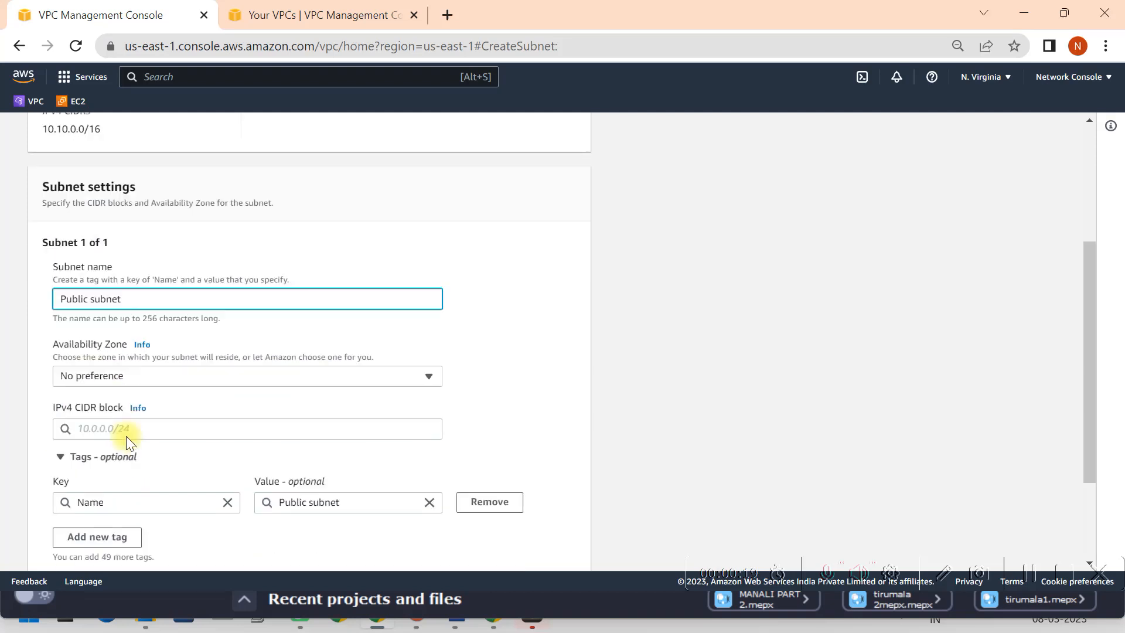
Step: Set the subnet's availability zone to us-east-1a and its IPv4 CIDR block to 10.10.0.0/24, and create it
{"action": "scroll", "coordinate": [125, 436], "scroll_direction": "down", "scroll_amount": 3}
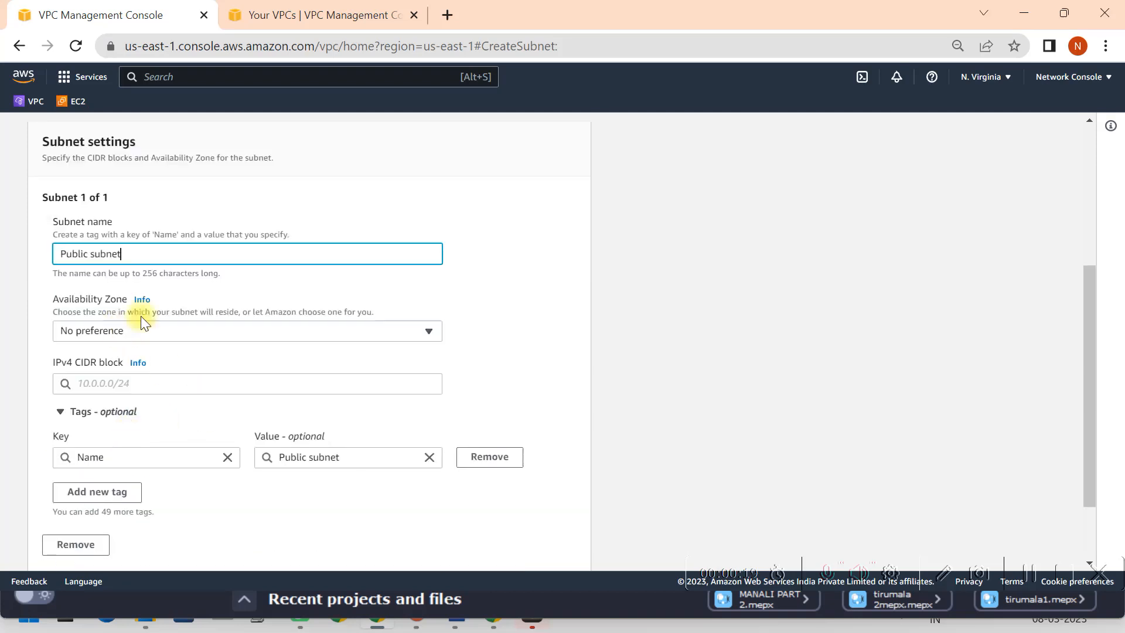
{"action": "left_click", "coordinate": [362, 329]}
{"action": "left_click", "coordinate": [195, 395]}
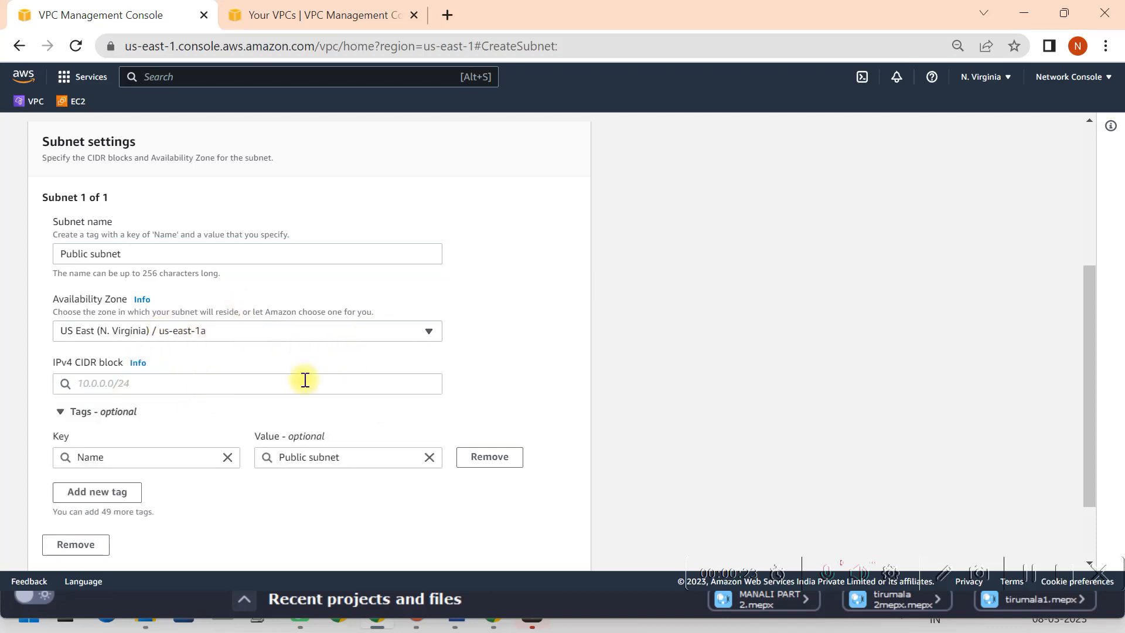
{"action": "left_click", "coordinate": [250, 382]}
{"action": "type", "text": "1"}
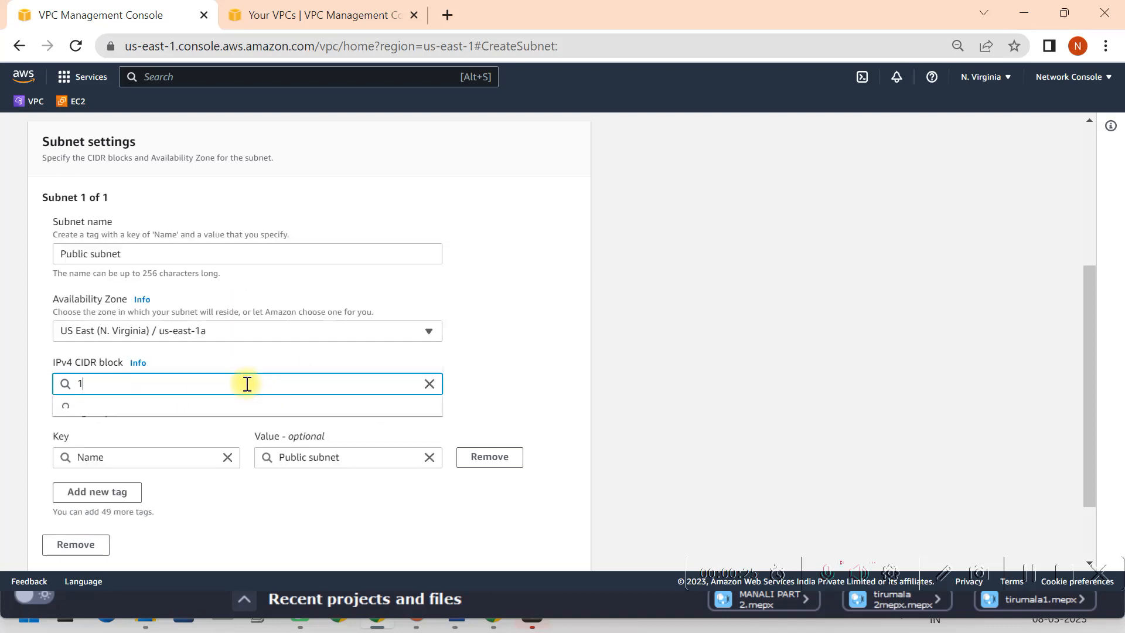
{"action": "type", "text": "0.10."}
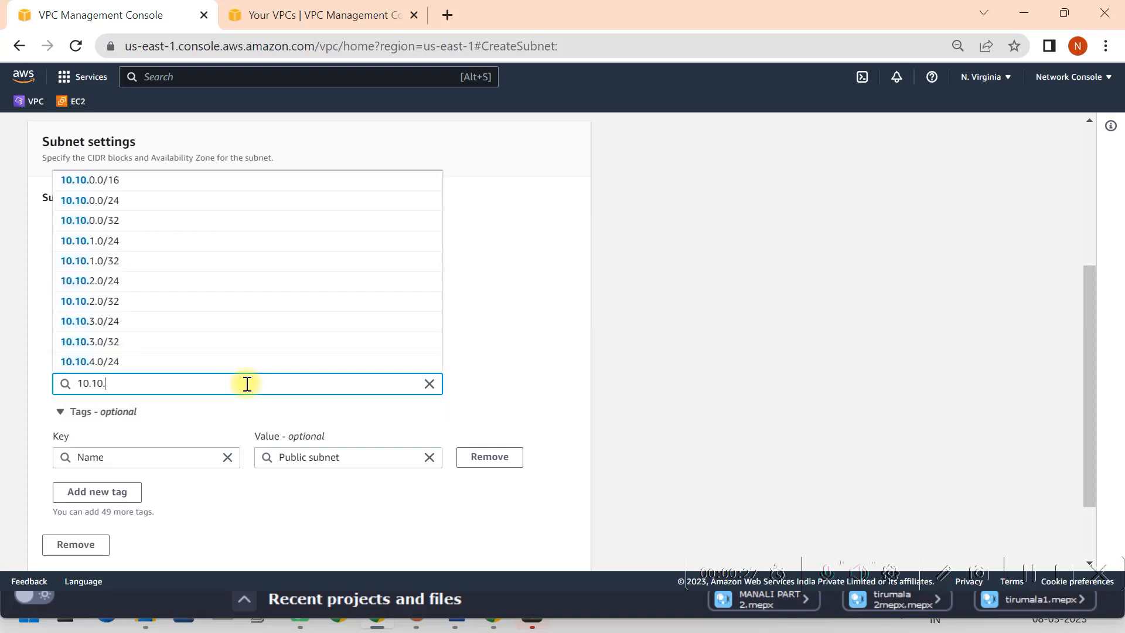
{"action": "type", "text": "0.0/24"}
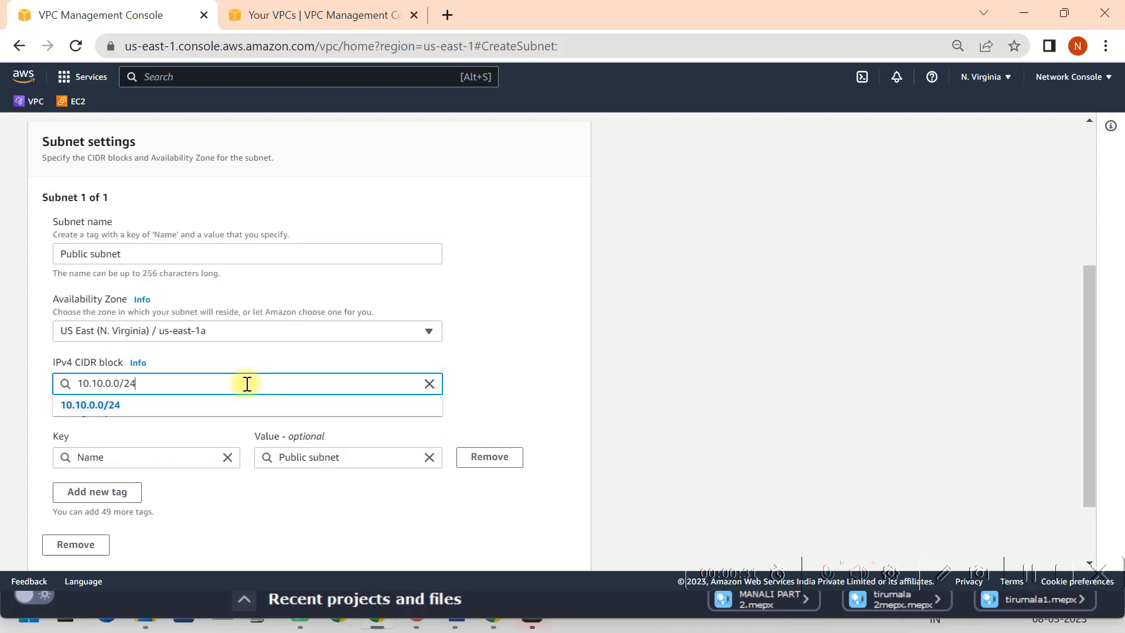
{"action": "left_click", "coordinate": [186, 407]}
{"action": "scroll", "coordinate": [249, 370], "scroll_direction": "down", "scroll_amount": 2}
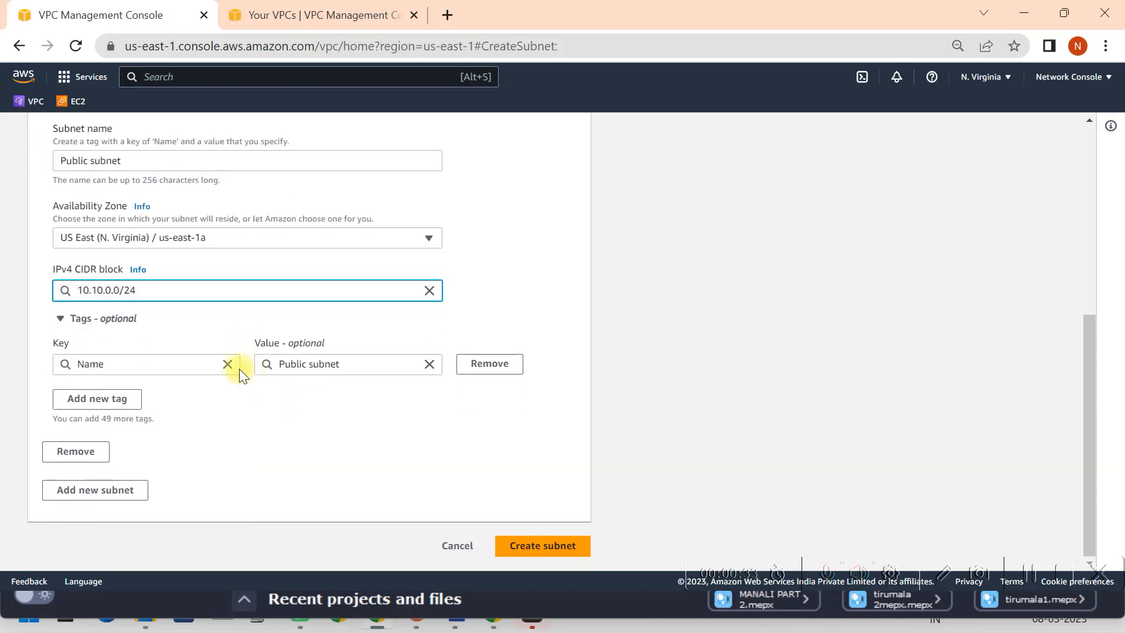
{"action": "left_click", "coordinate": [560, 554]}
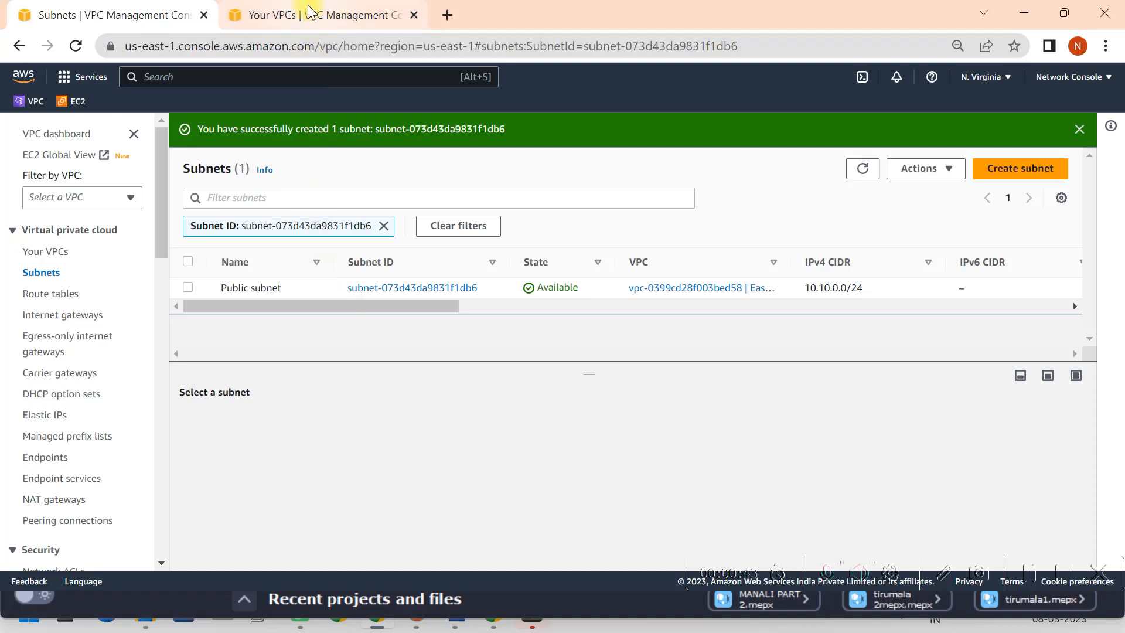
Step: In the N. California console, start a new subnet in WestUS_VPC and name it Private subnet
{"action": "left_click", "coordinate": [309, 13]}
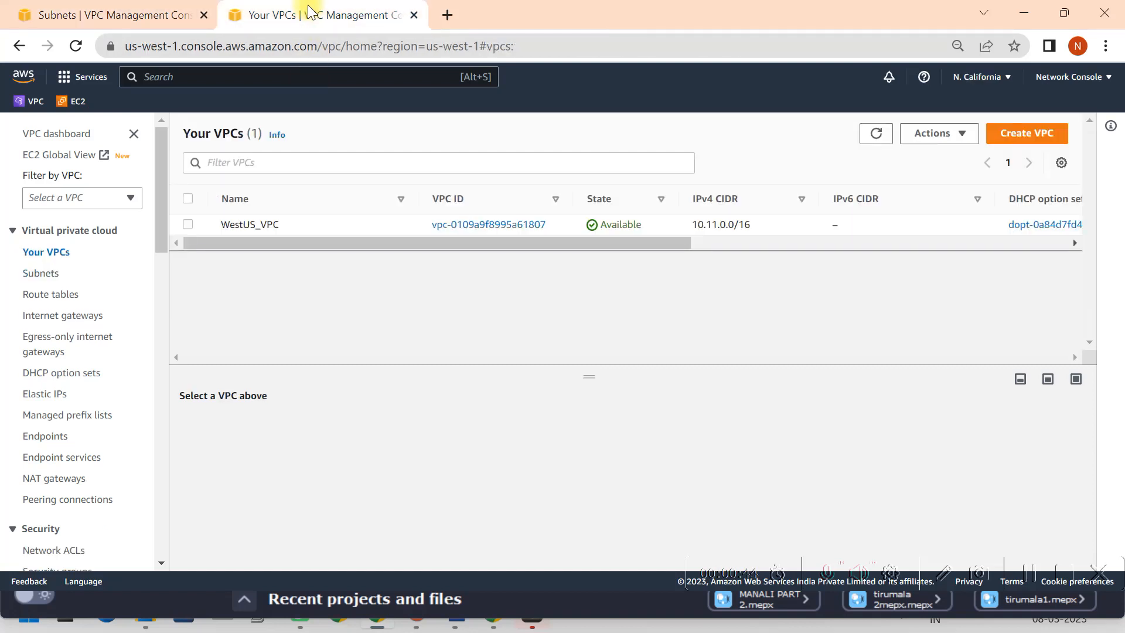
{"action": "left_click", "coordinate": [48, 275]}
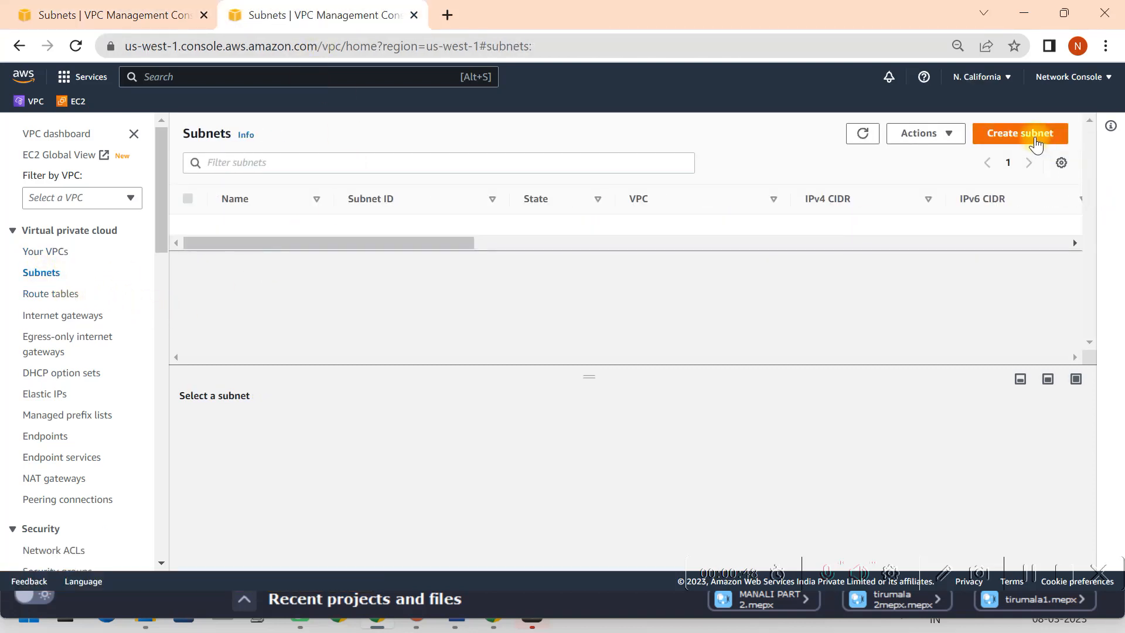
{"action": "left_click", "coordinate": [1035, 136]}
{"action": "left_click", "coordinate": [335, 285]}
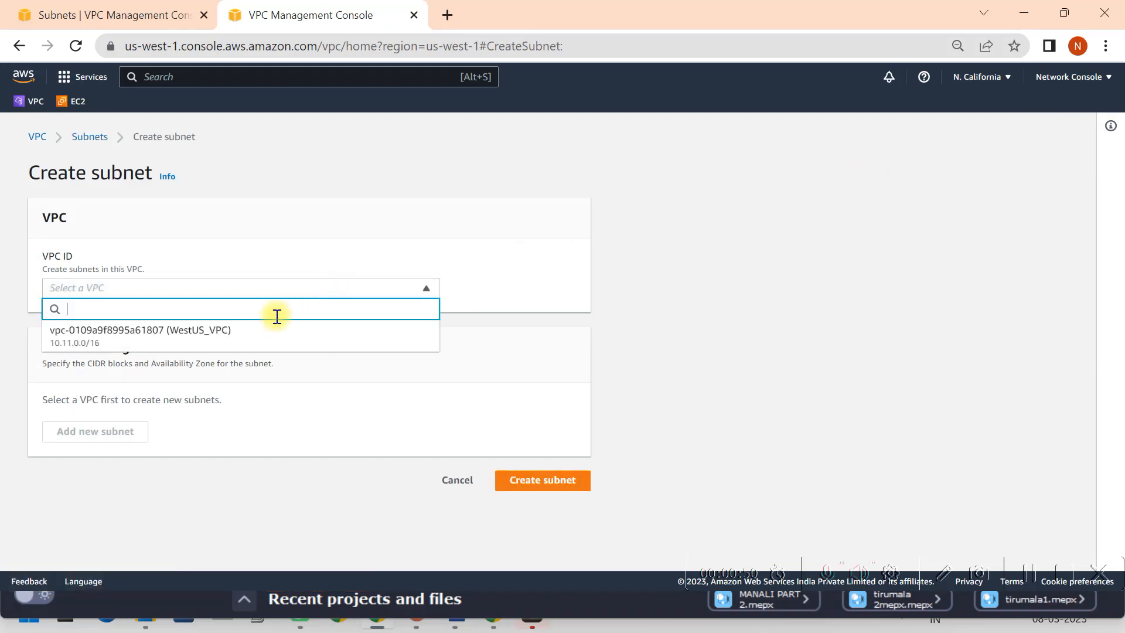
{"action": "left_click", "coordinate": [243, 343]}
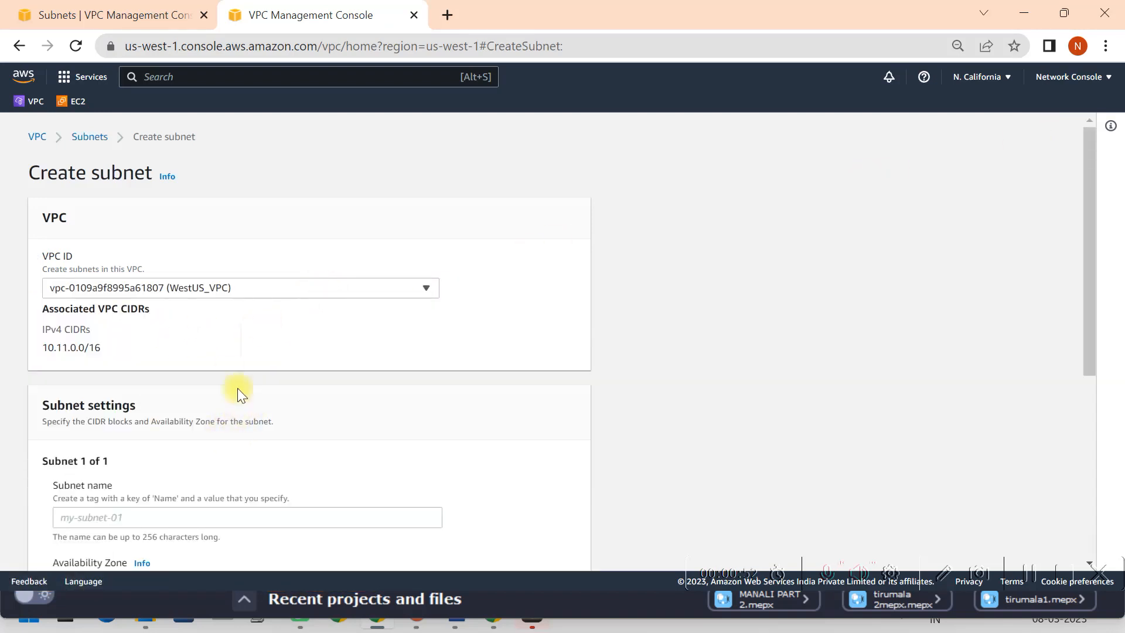
{"action": "scroll", "coordinate": [236, 398], "scroll_direction": "down", "scroll_amount": 3}
{"action": "left_click", "coordinate": [106, 341]}
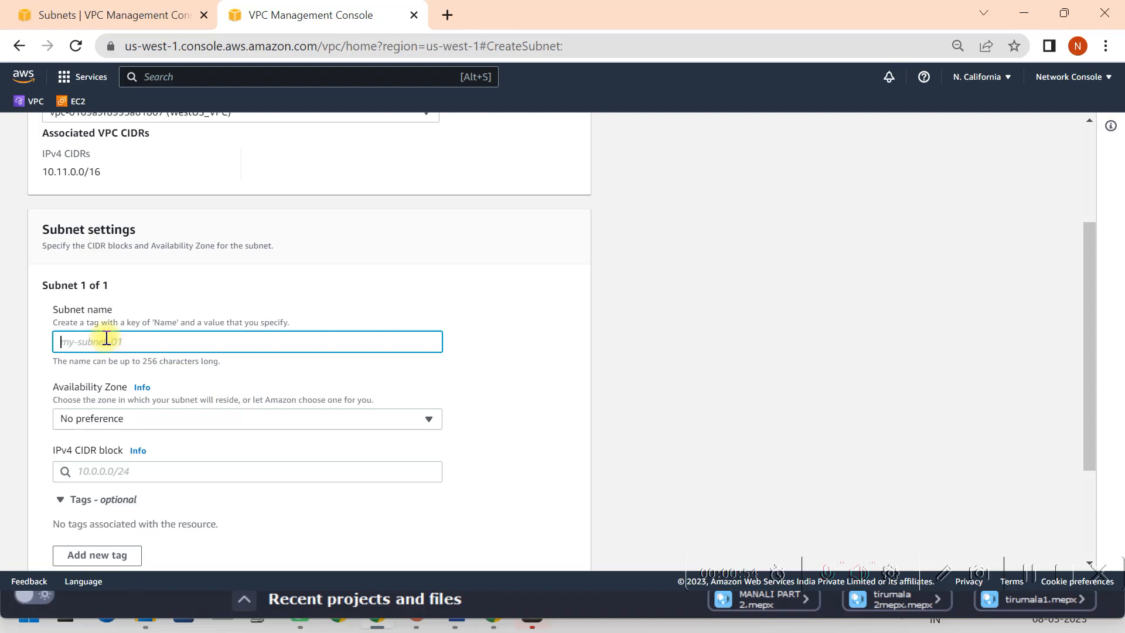
{"action": "type", "text": "Private subnet"}
Step: Set the subnet's availability zone to us-west-1b and its IPv4 CIDR block to 10.11.0.0/24, and create it
{"action": "scroll", "coordinate": [106, 340], "scroll_direction": "down", "scroll_amount": 3}
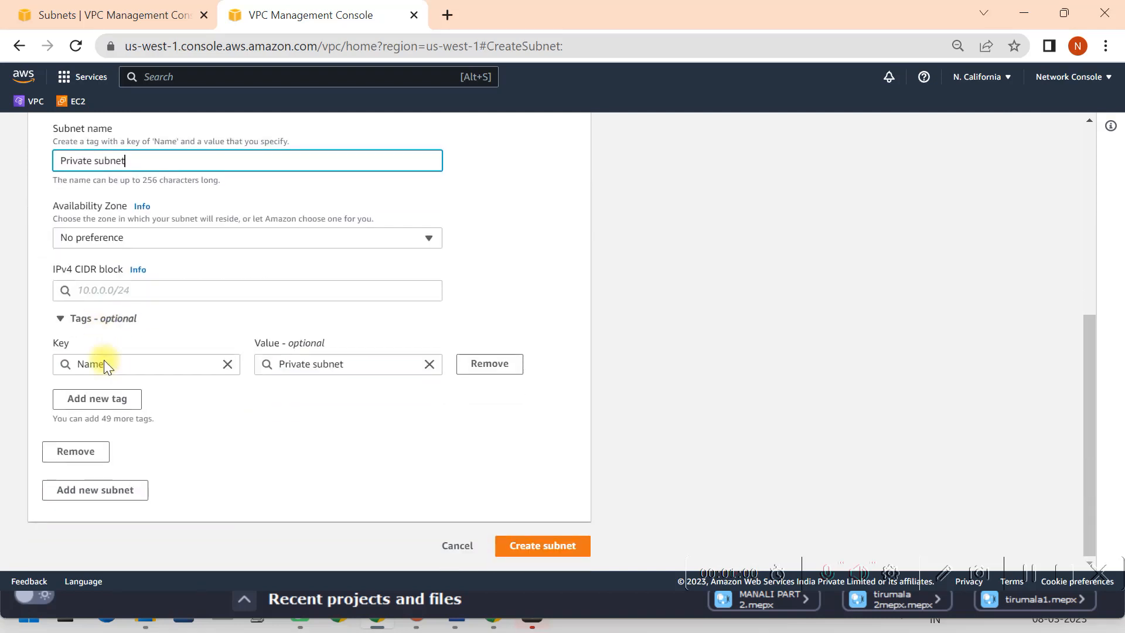
{"action": "left_click", "coordinate": [381, 237]}
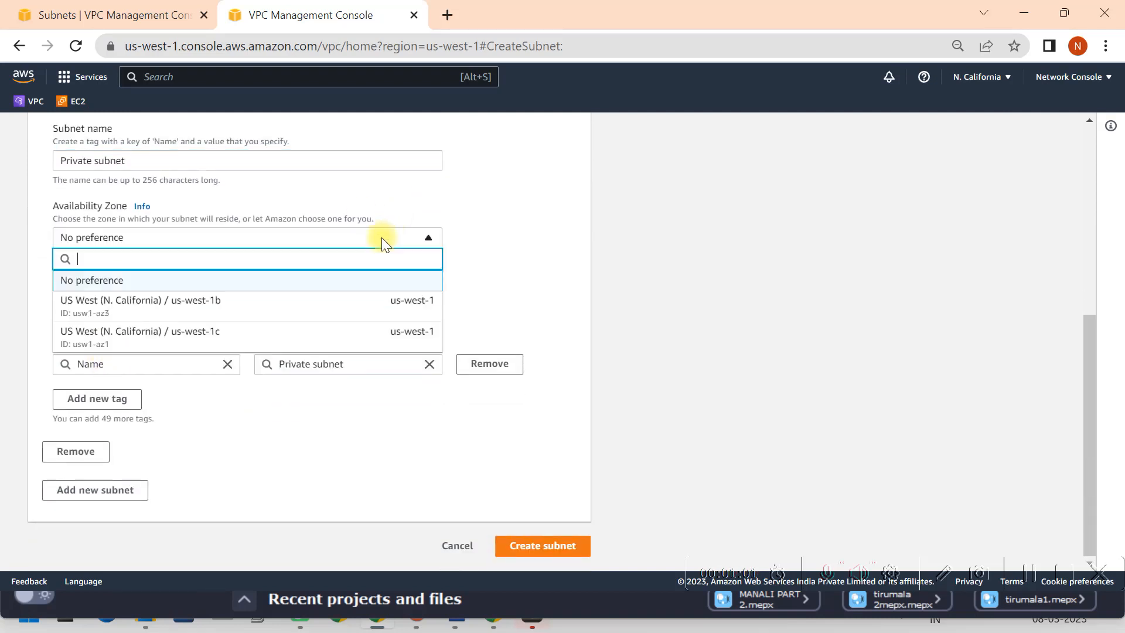
{"action": "left_click", "coordinate": [218, 306]}
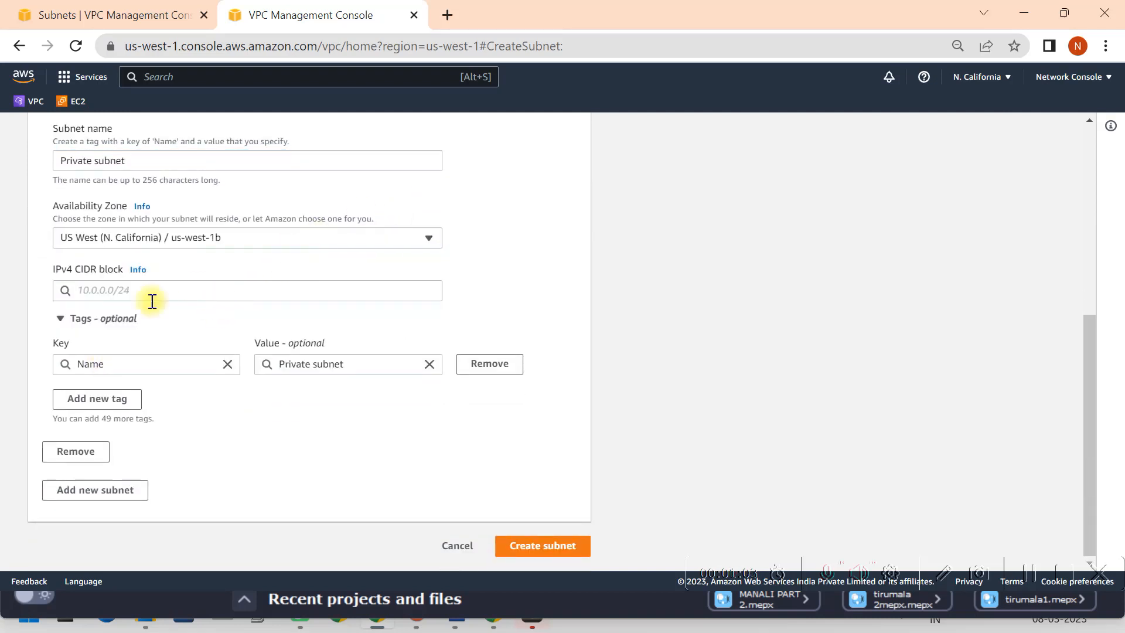
{"action": "left_click", "coordinate": [191, 298]}
{"action": "type", "text": "10"}
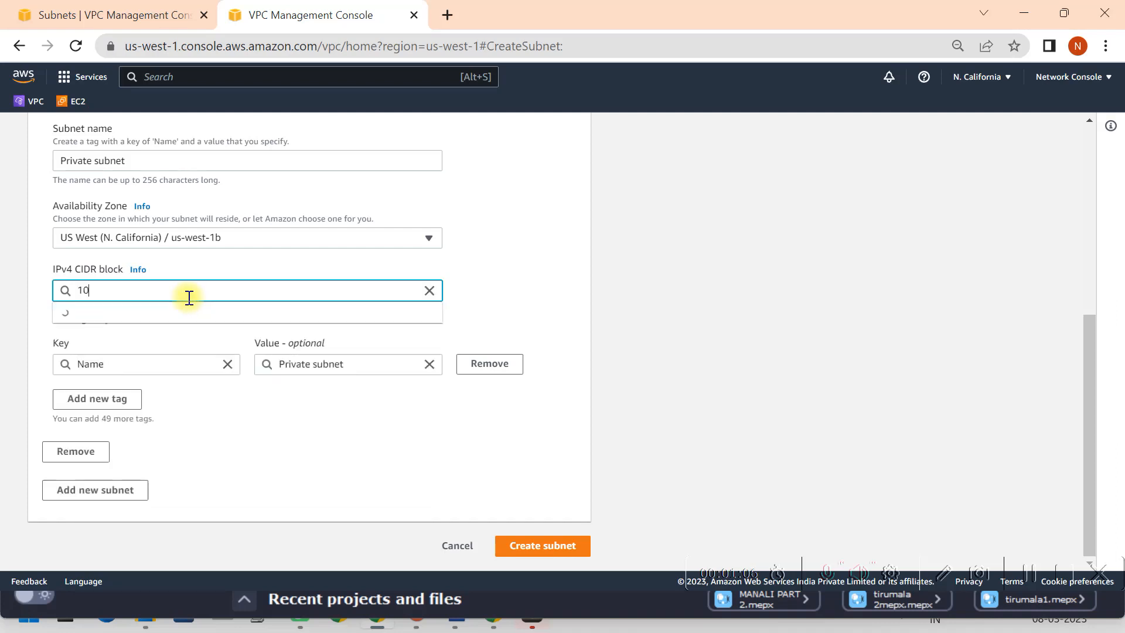
{"action": "type", "text": ".11.0.0"}
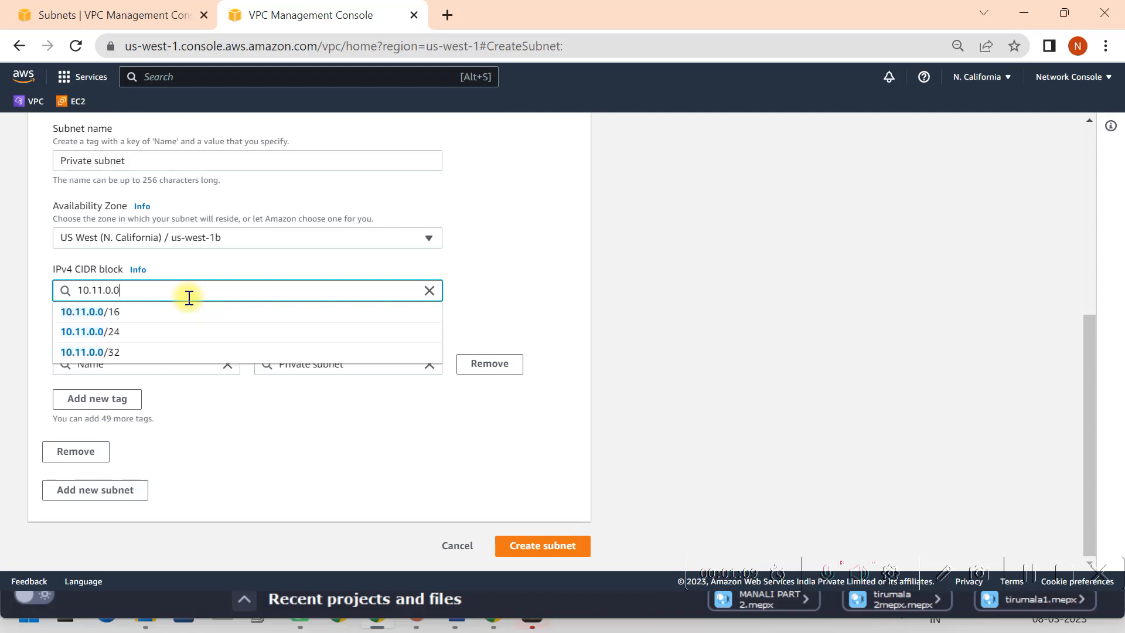
{"action": "type", "text": "/24"}
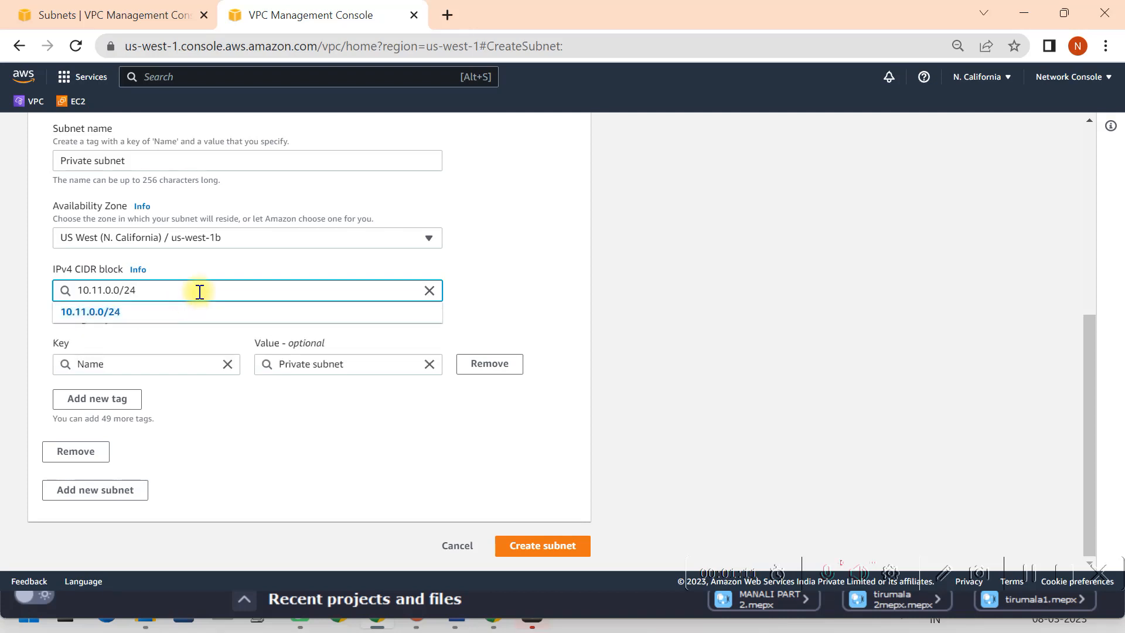
{"action": "left_click", "coordinate": [163, 312]}
{"action": "left_click", "coordinate": [553, 546]}
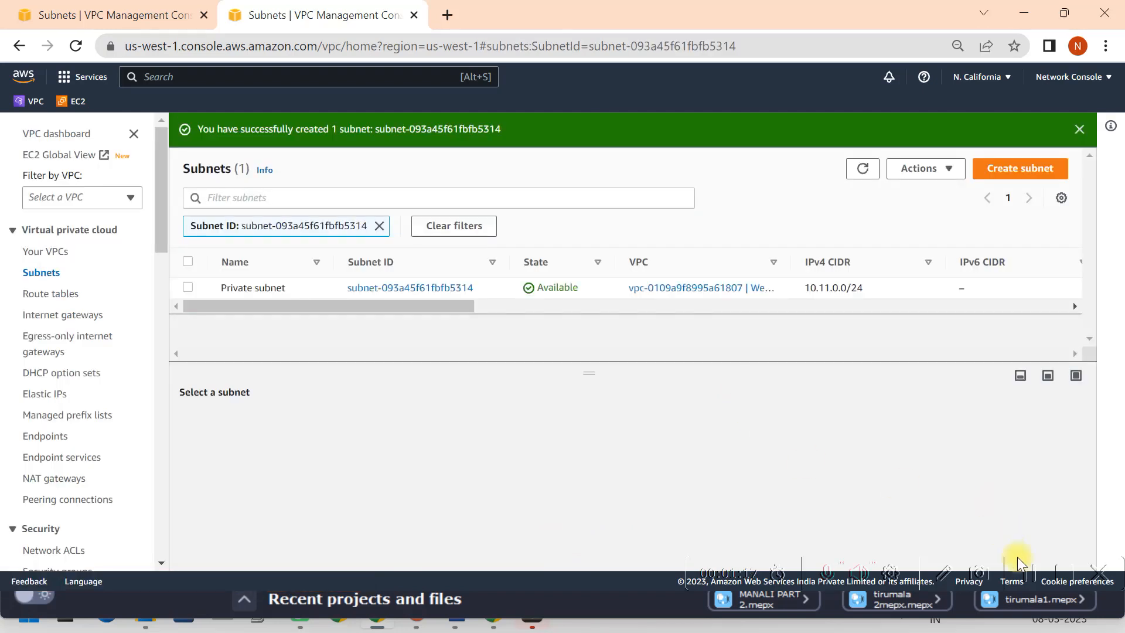
Step: Check the new subnets in both regions, review the numbered task list in the Transit Gateway Peerings Word document, and return to the N. Virginia console
{"action": "left_click", "coordinate": [147, 13]}
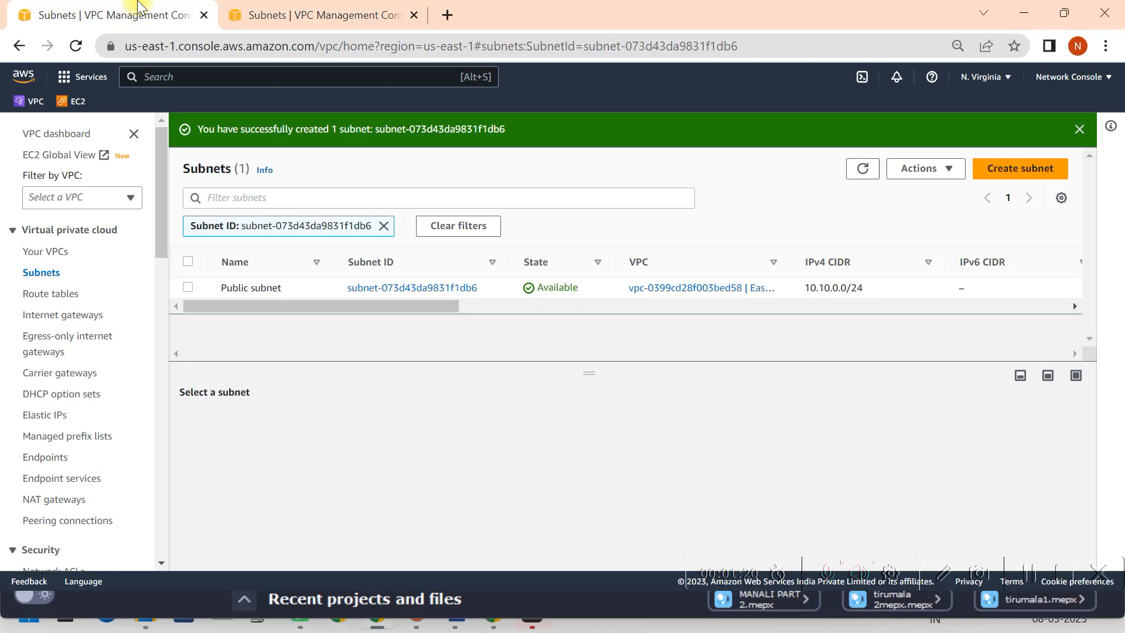
{"action": "left_click", "coordinate": [322, 14]}
{"action": "left_click", "coordinate": [68, 8]}
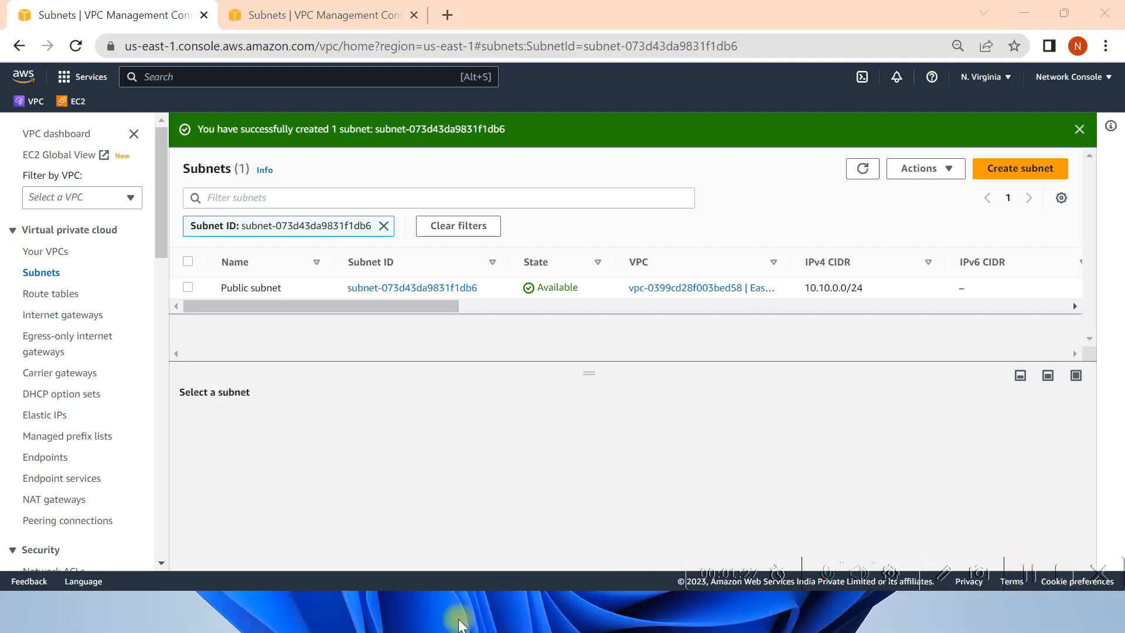
{"action": "left_click", "coordinate": [456, 611]}
{"action": "scroll", "coordinate": [463, 467], "scroll_direction": "down", "scroll_amount": 4}
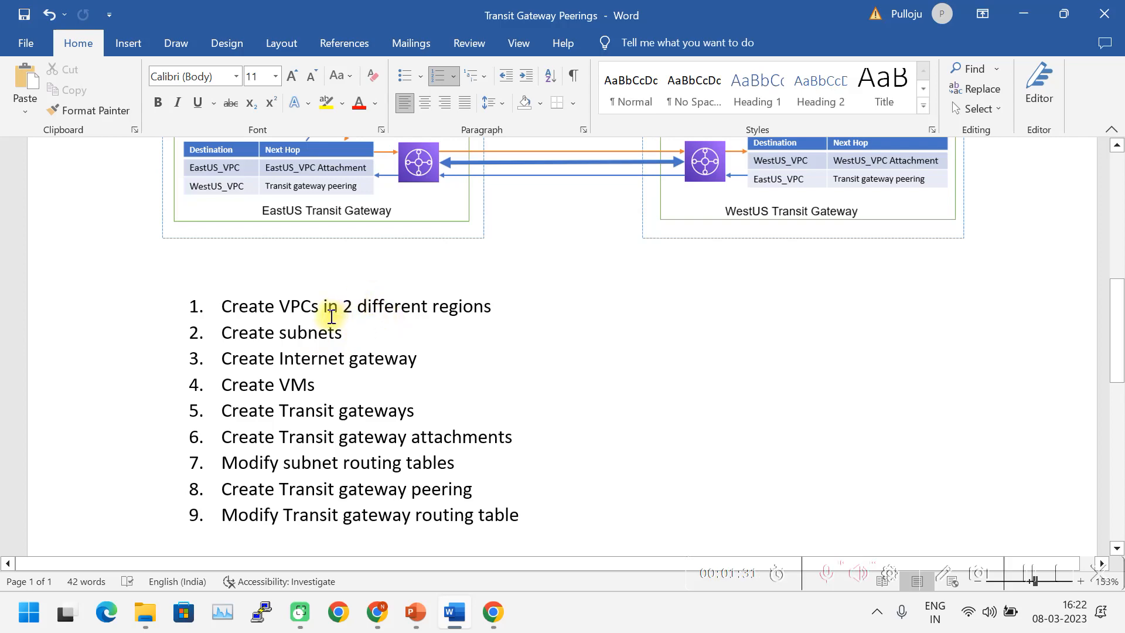
{"action": "left_click", "coordinate": [1020, 16]}
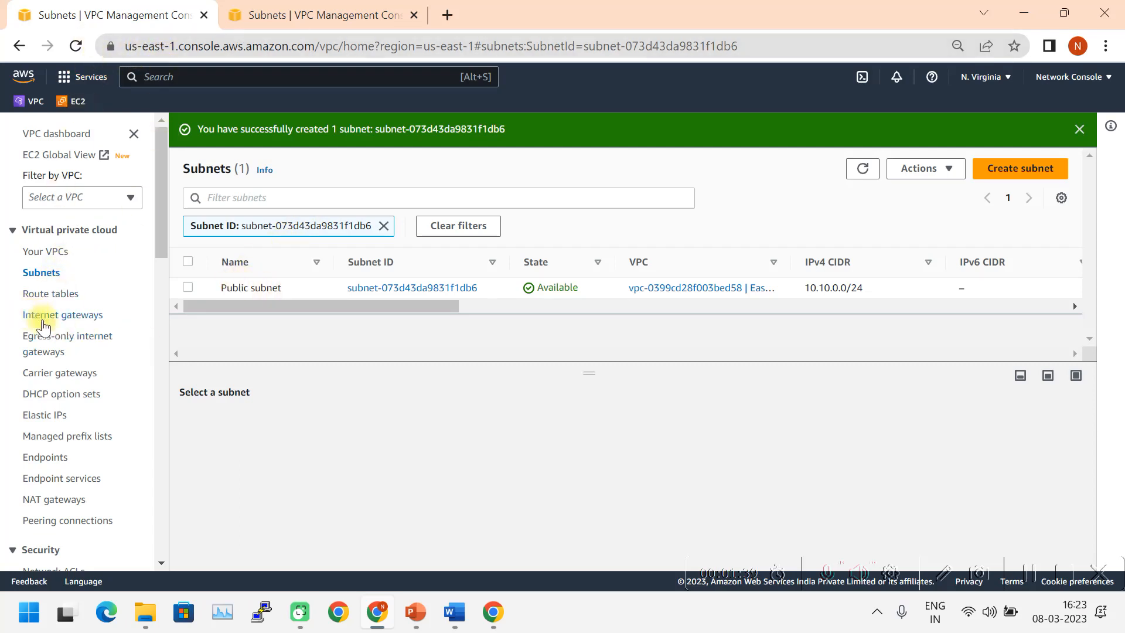
Step: Create an internet gateway named IGW_1 in the N. Virginia region
{"action": "scroll", "coordinate": [60, 424], "scroll_direction": "down", "scroll_amount": 5}
{"action": "scroll", "coordinate": [63, 407], "scroll_direction": "down", "scroll_amount": 6}
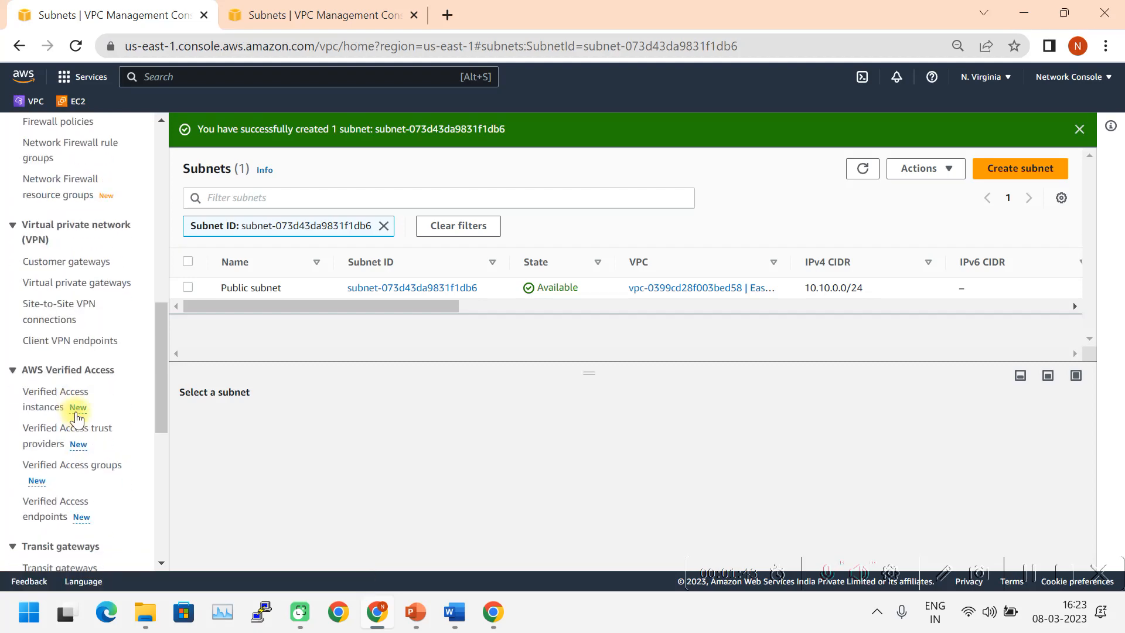
{"action": "scroll", "coordinate": [76, 420], "scroll_direction": "down", "scroll_amount": 3}
{"action": "scroll", "coordinate": [103, 402], "scroll_direction": "down", "scroll_amount": 4}
{"action": "scroll", "coordinate": [96, 405], "scroll_direction": "up", "scroll_amount": 20}
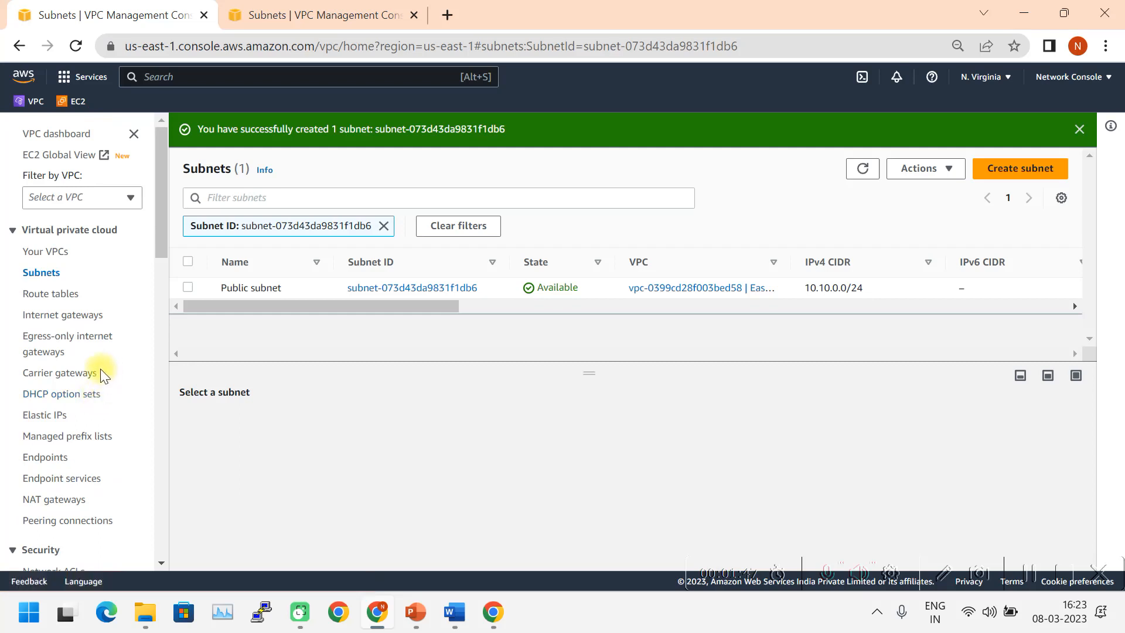
{"action": "left_click", "coordinate": [46, 314]}
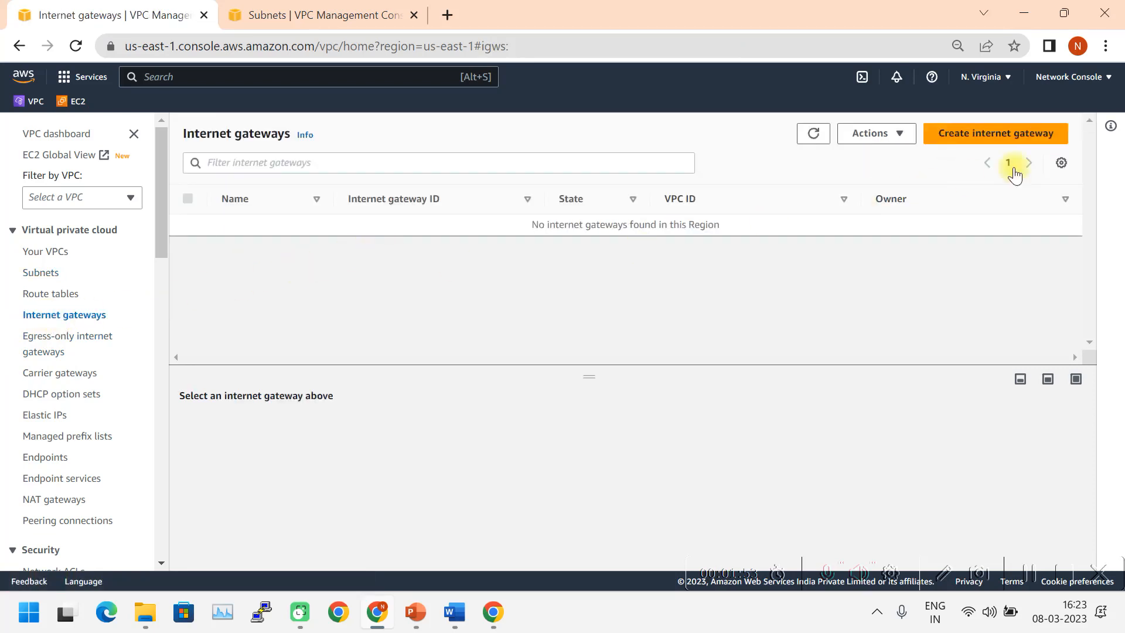
{"action": "left_click", "coordinate": [1004, 133]}
{"action": "left_click", "coordinate": [101, 322]}
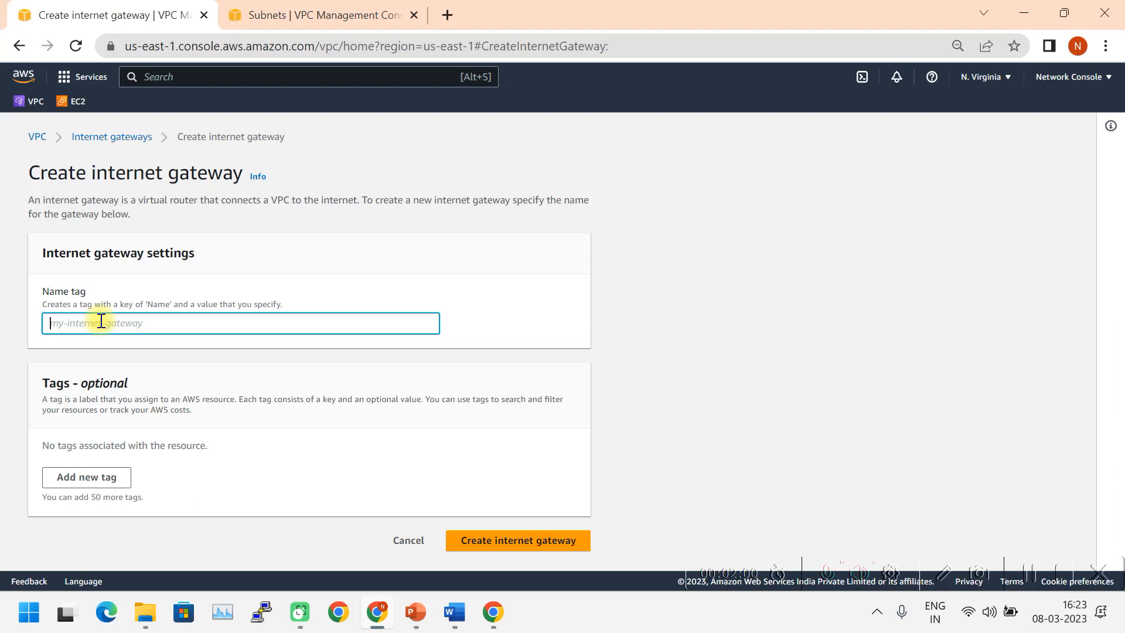
{"action": "type", "text": "IGW_1"}
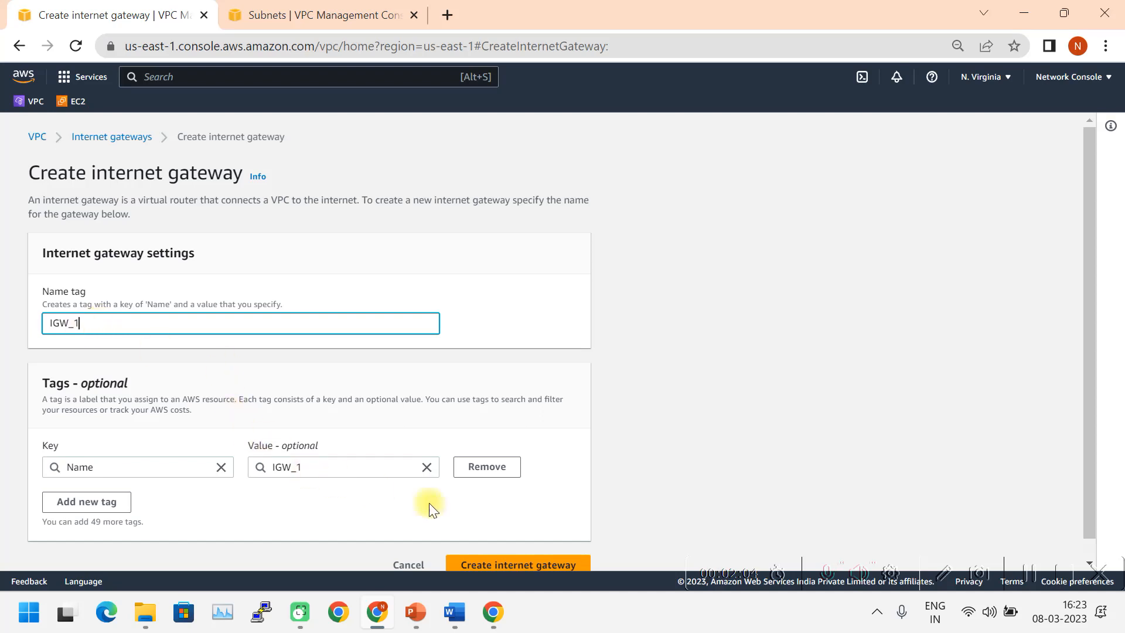
{"action": "scroll", "coordinate": [502, 535], "scroll_direction": "down", "scroll_amount": 1}
{"action": "left_click", "coordinate": [494, 552]}
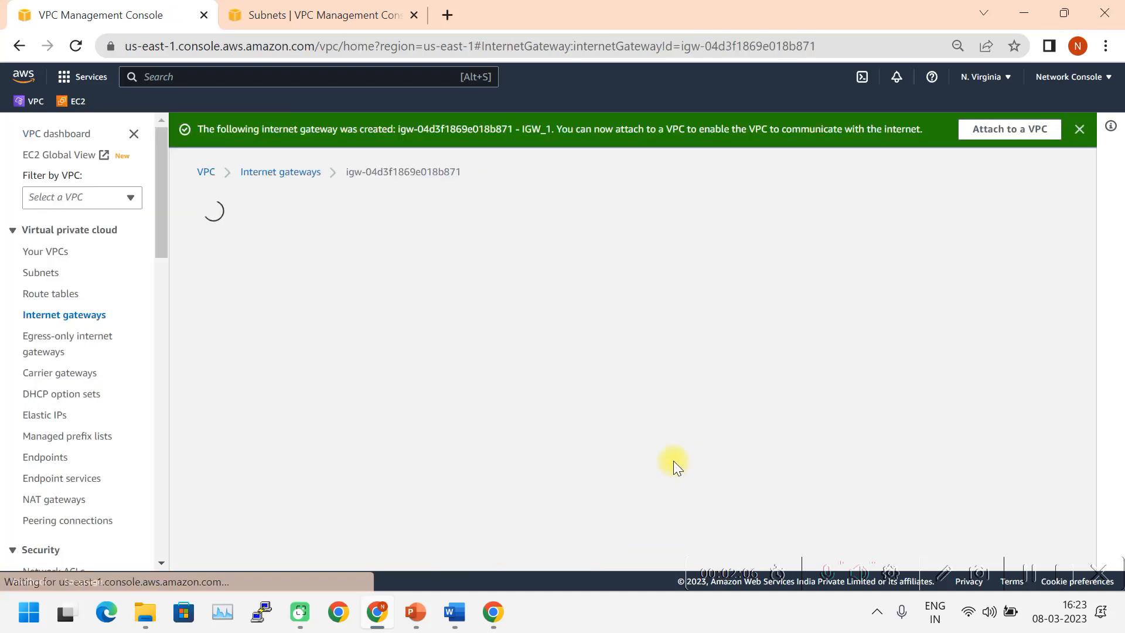
Step: Attach the internet gateway IGW_1 to EastUS_VPC and go back to the subnet list
{"action": "left_click", "coordinate": [71, 316]}
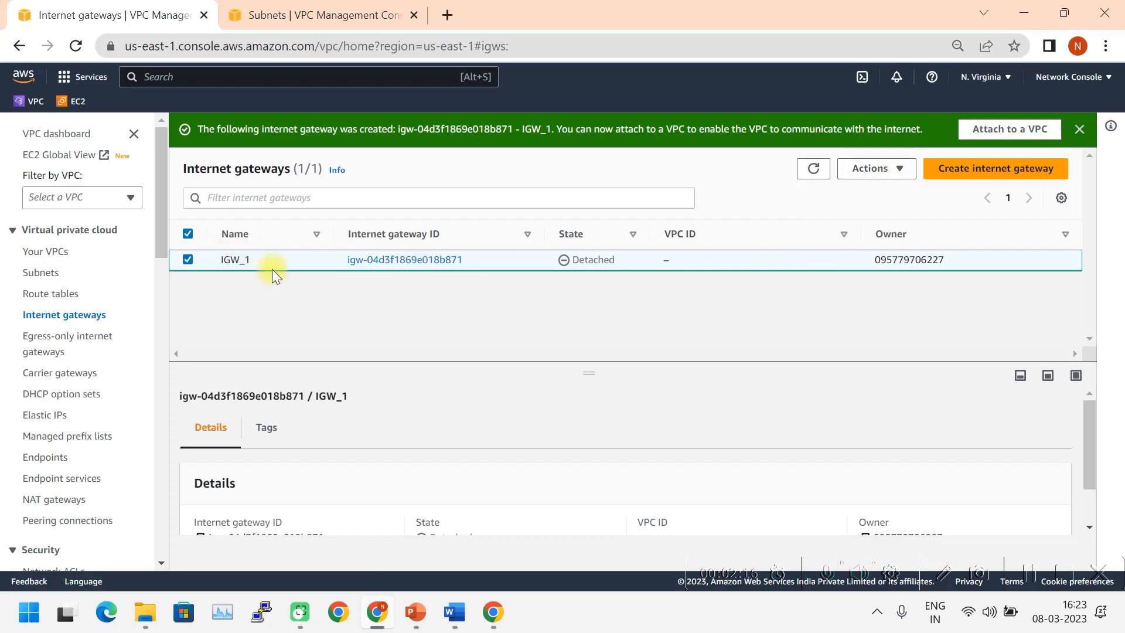
{"action": "left_click", "coordinate": [894, 168]}
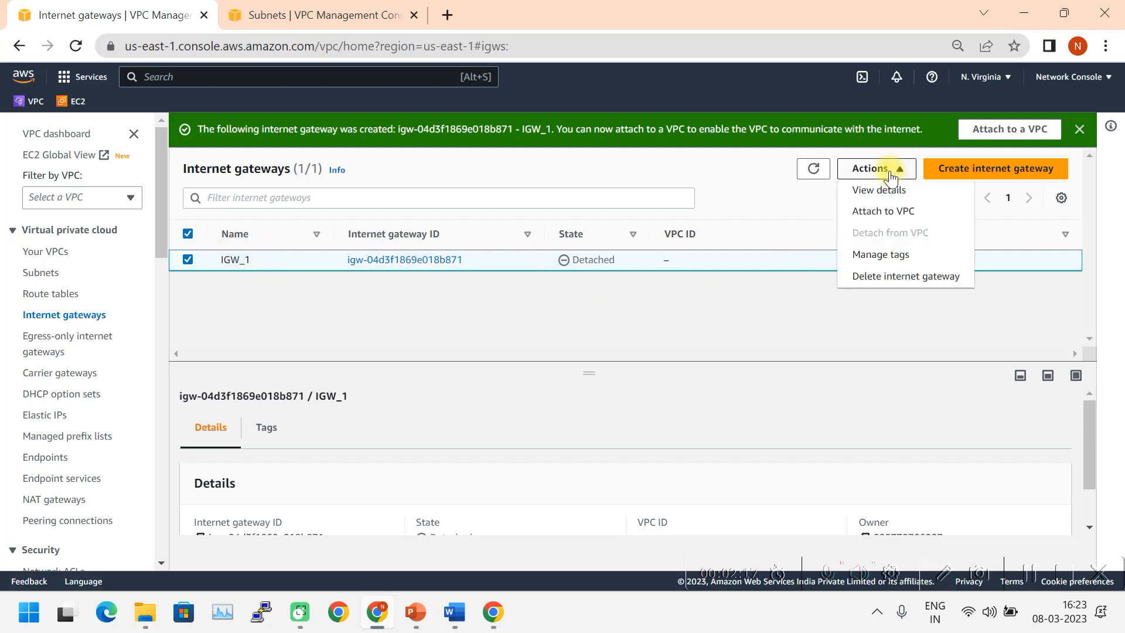
{"action": "left_click", "coordinate": [891, 213]}
{"action": "left_click", "coordinate": [175, 303]}
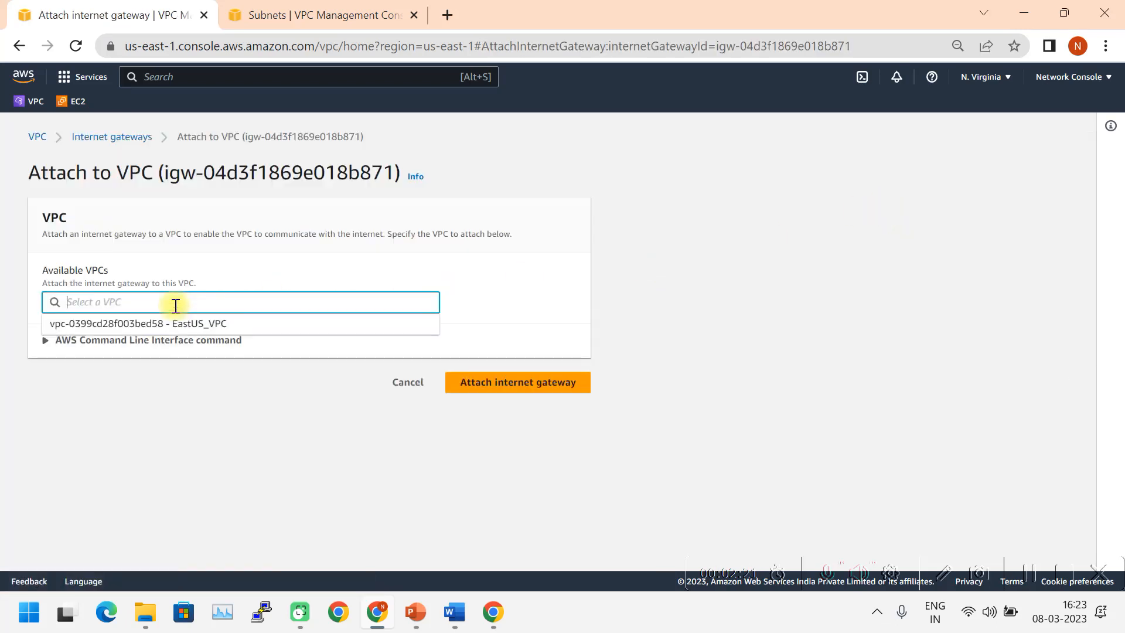
{"action": "left_click", "coordinate": [171, 322]}
{"action": "left_click", "coordinate": [499, 383]}
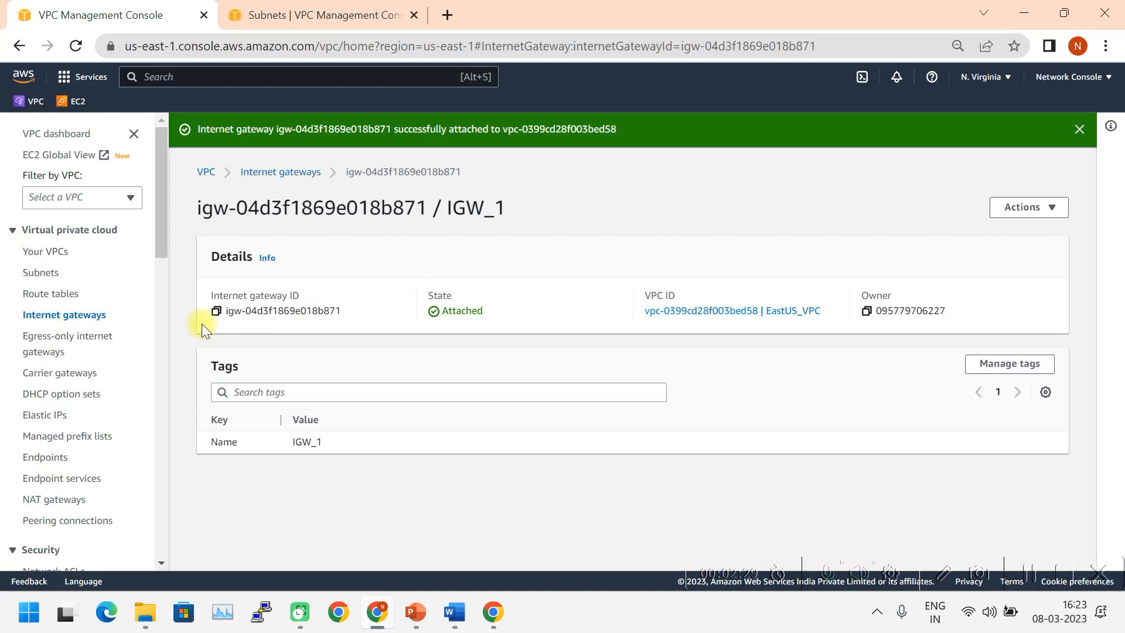
{"action": "left_click", "coordinate": [54, 252]}
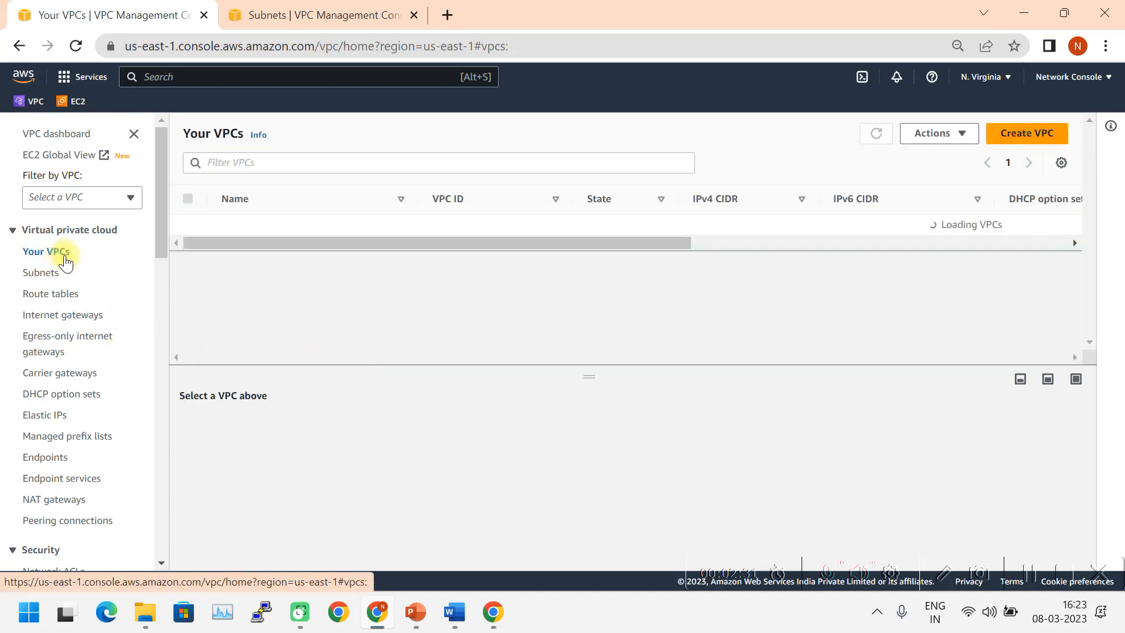
{"action": "left_click", "coordinate": [46, 278]}
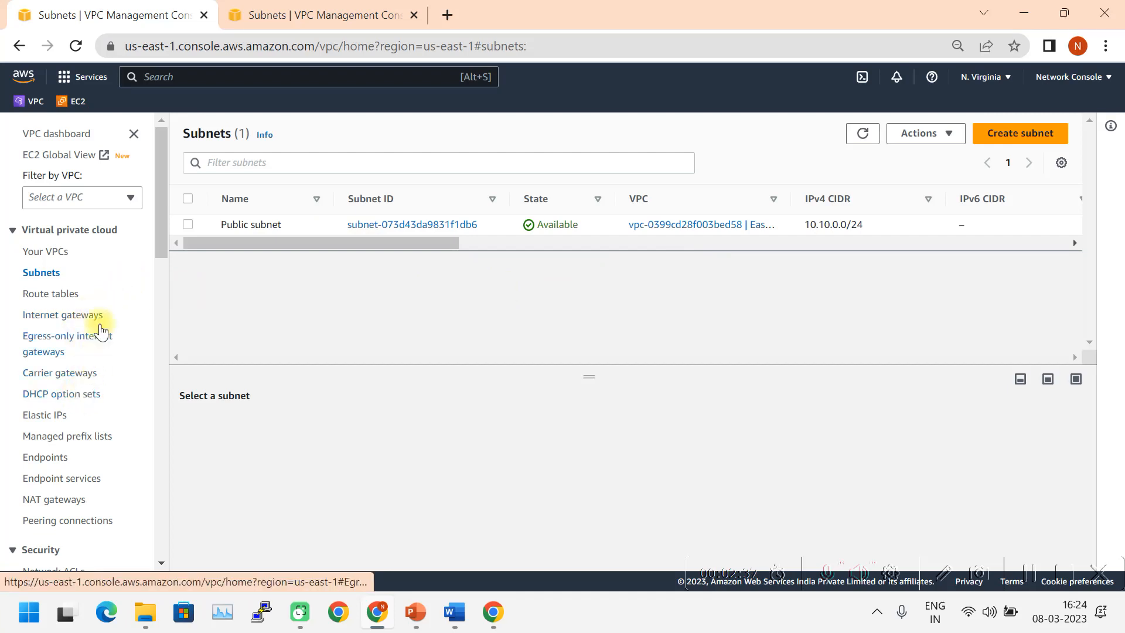
Step: In the EC2 service of N. Virginia, start launching a new instance and name it Public instance
{"action": "left_click", "coordinate": [76, 107]}
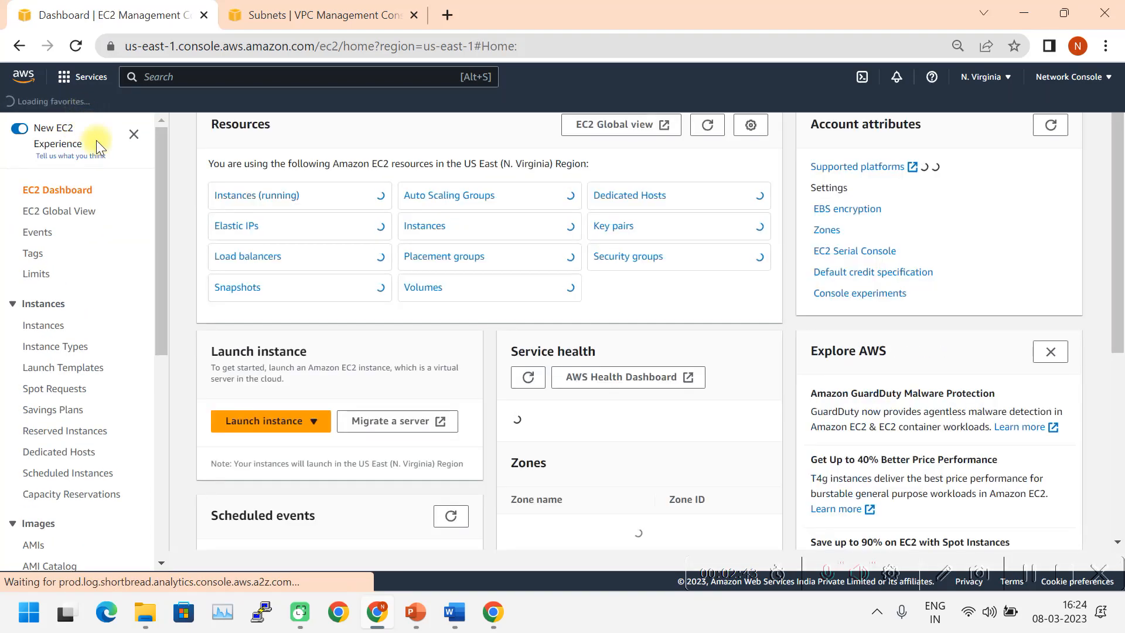
{"action": "left_click", "coordinate": [55, 332]}
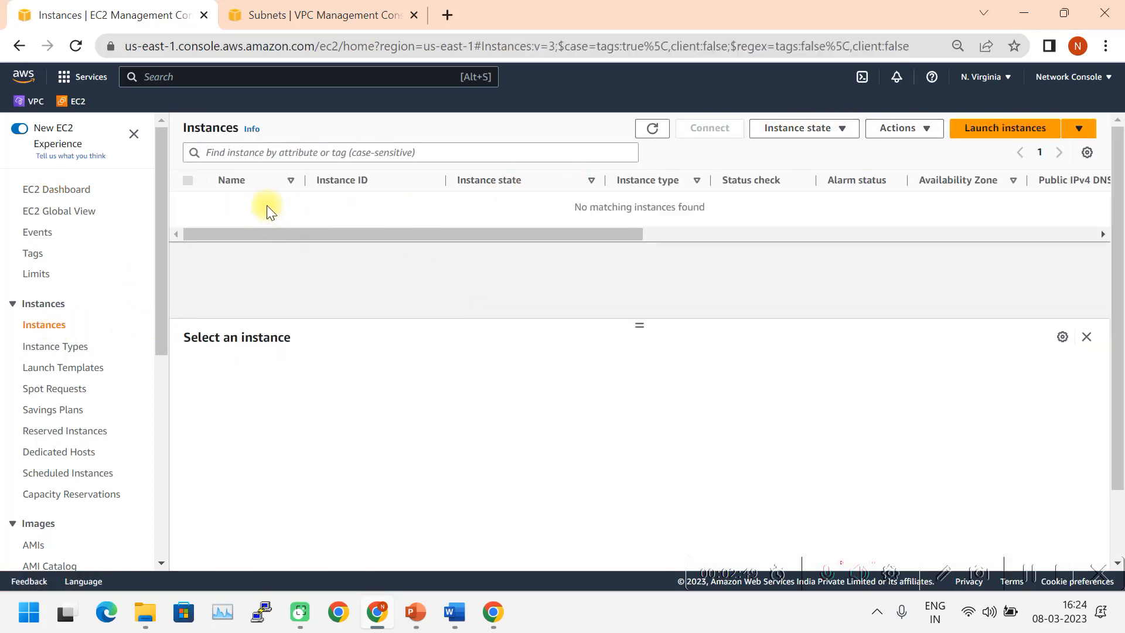
{"action": "left_click", "coordinate": [1010, 129]}
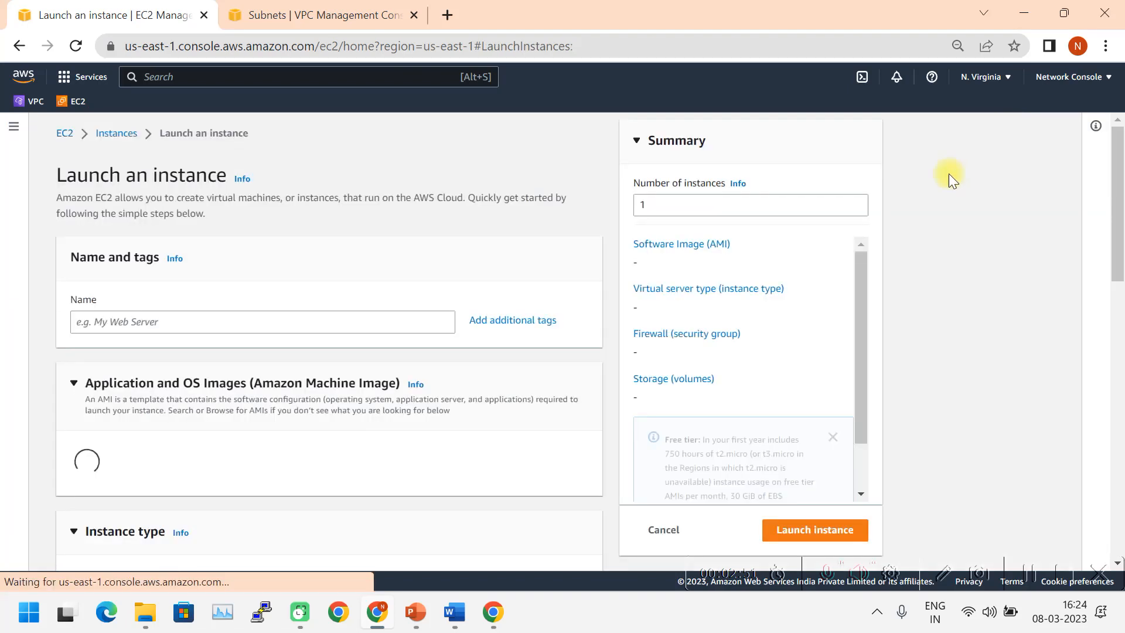
{"action": "left_click", "coordinate": [131, 321]}
{"action": "type", "text": "Public instance"}
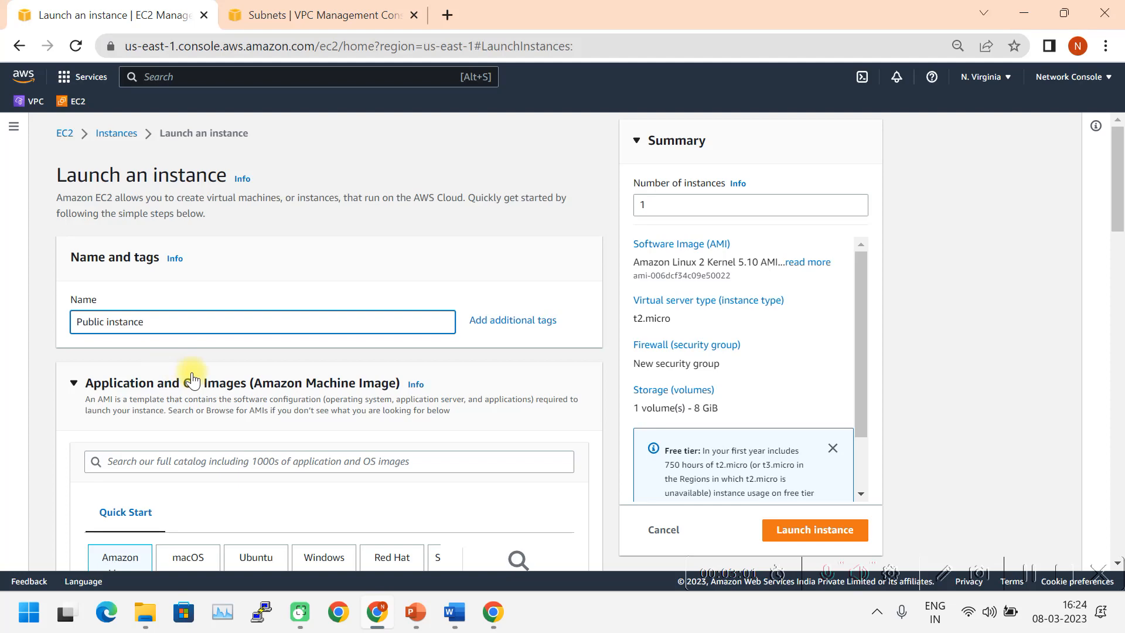
Step: Choose Amazon Linux as the instance's operating system image and proceed to the key pair settings
{"action": "scroll", "coordinate": [182, 366], "scroll_direction": "down", "scroll_amount": 3}
{"action": "left_click", "coordinate": [123, 413]}
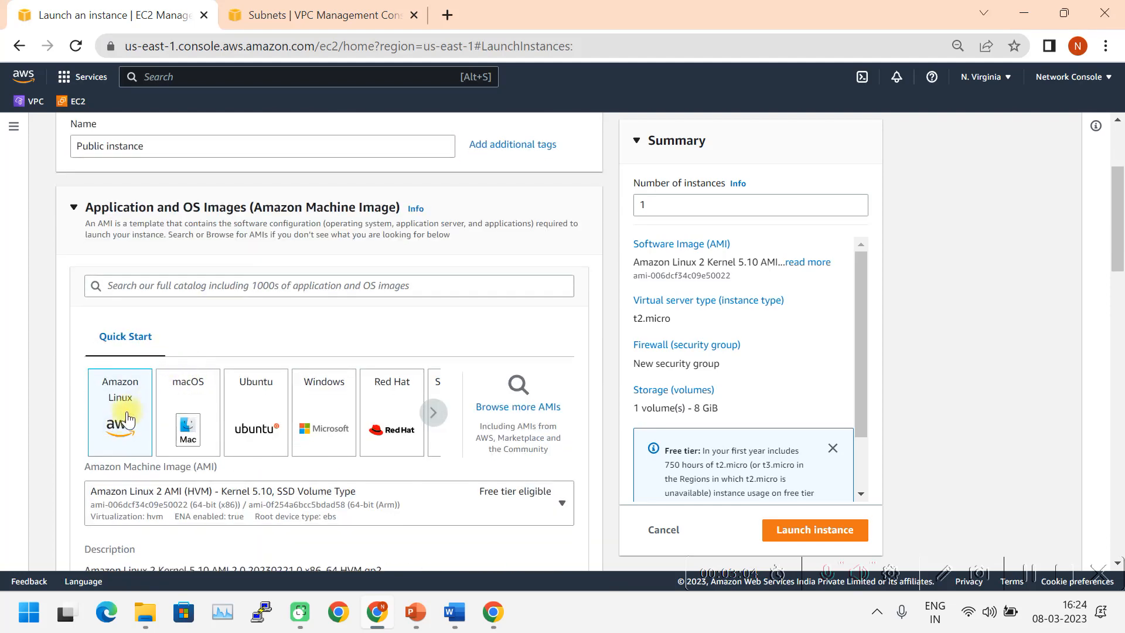
{"action": "scroll", "coordinate": [206, 352], "scroll_direction": "down", "scroll_amount": 10}
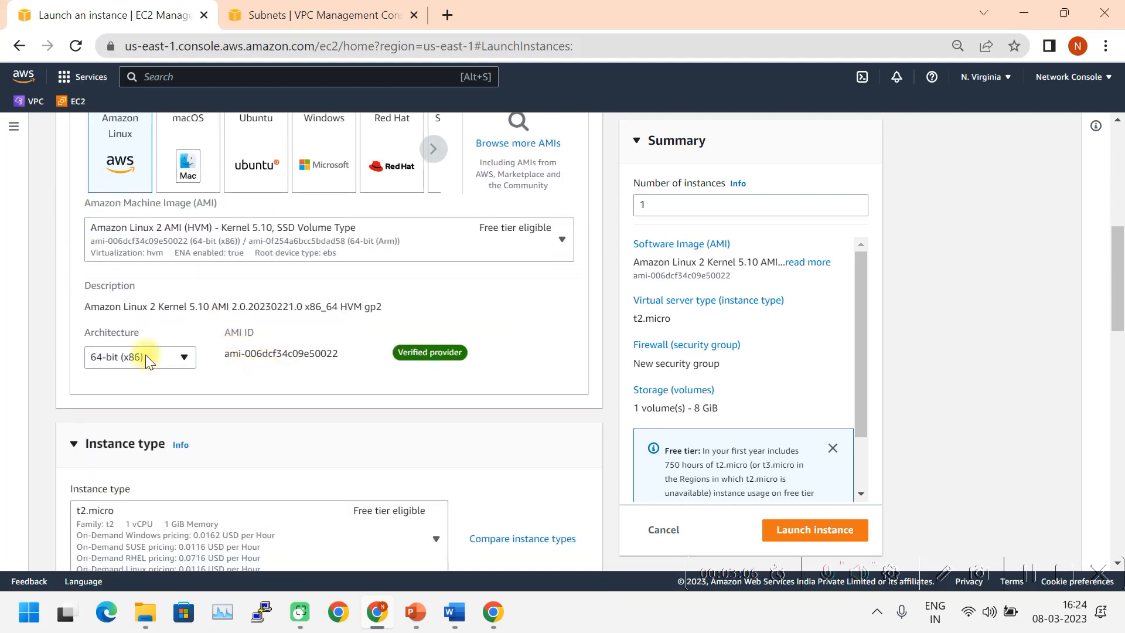
{"action": "scroll", "coordinate": [235, 296], "scroll_direction": "up", "scroll_amount": 3}
{"action": "scroll", "coordinate": [452, 354], "scroll_direction": "down", "scroll_amount": 4}
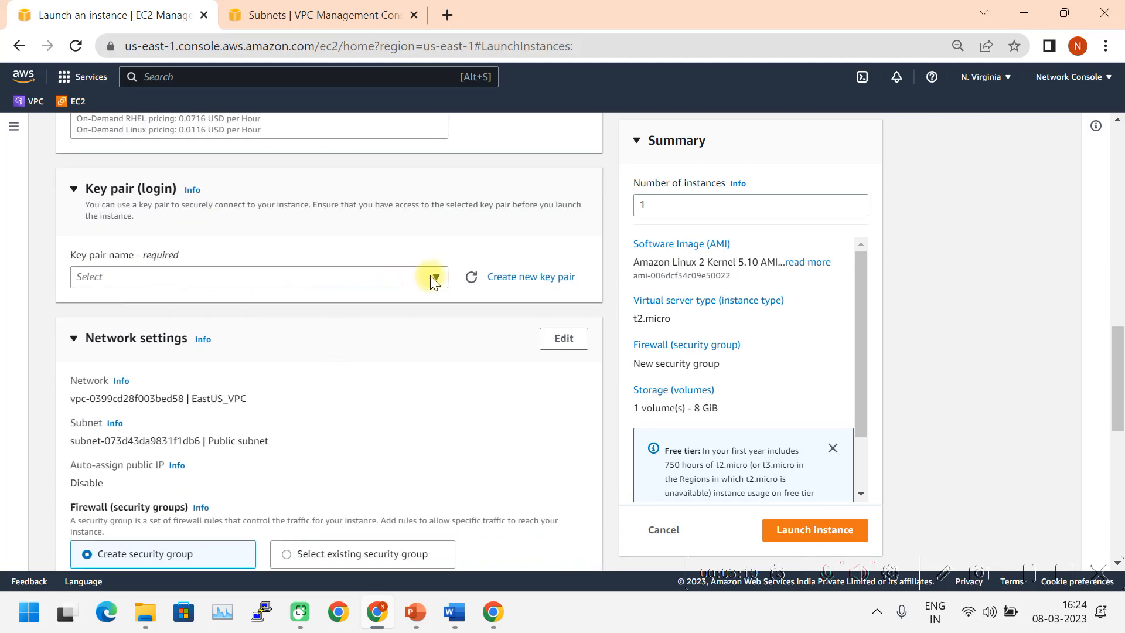
Step: Create a new key pair named TGW_Peering_test with the .ppk private key format for the instance login
{"action": "left_click", "coordinate": [522, 279]}
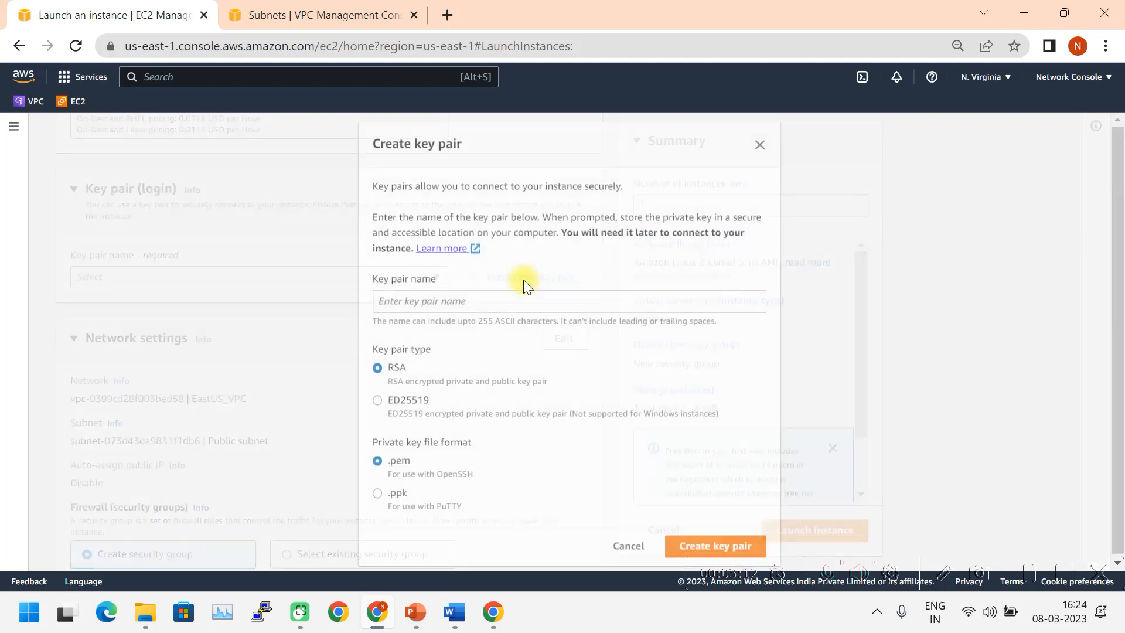
{"action": "left_click", "coordinate": [424, 301]}
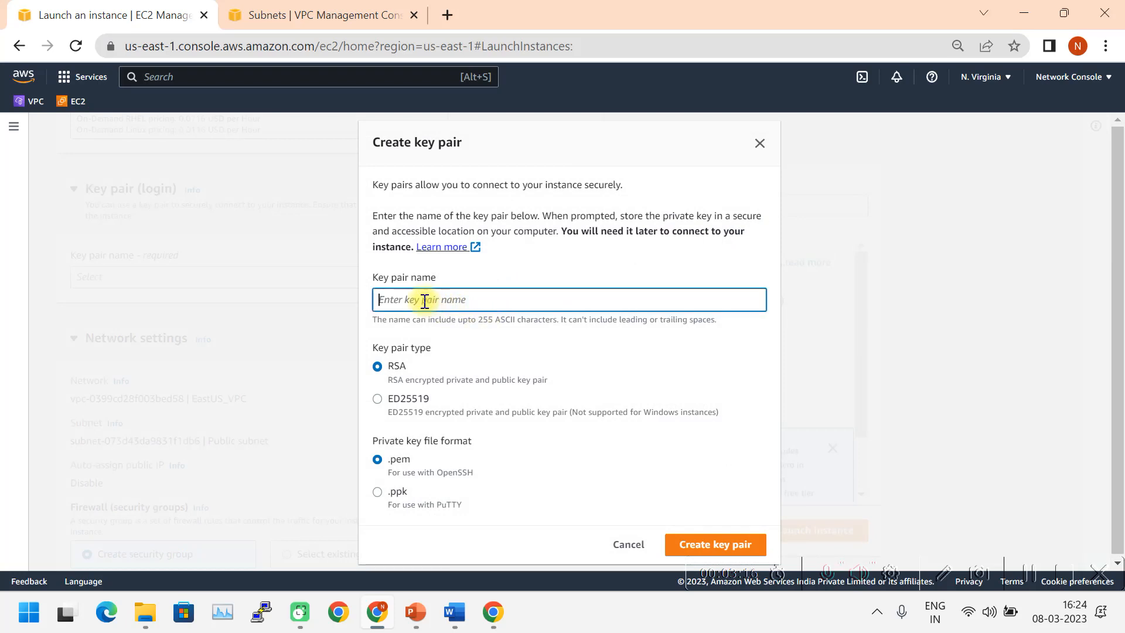
{"action": "type", "text": "TGW_Peering_tes"}
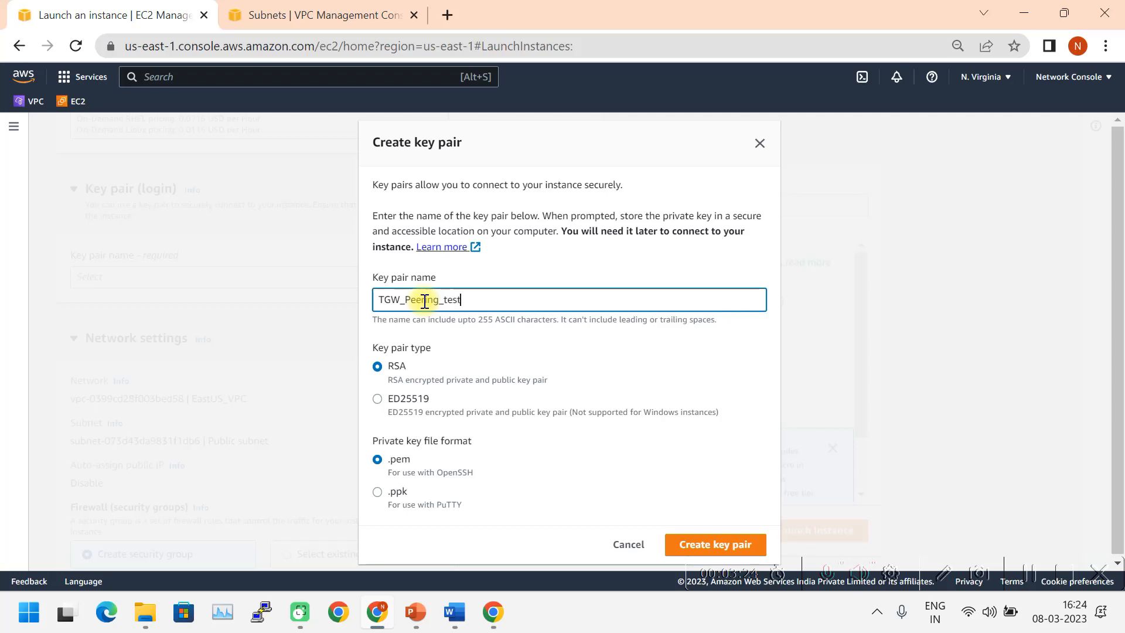
{"action": "type", "text": "t"}
{"action": "left_click", "coordinate": [380, 492]}
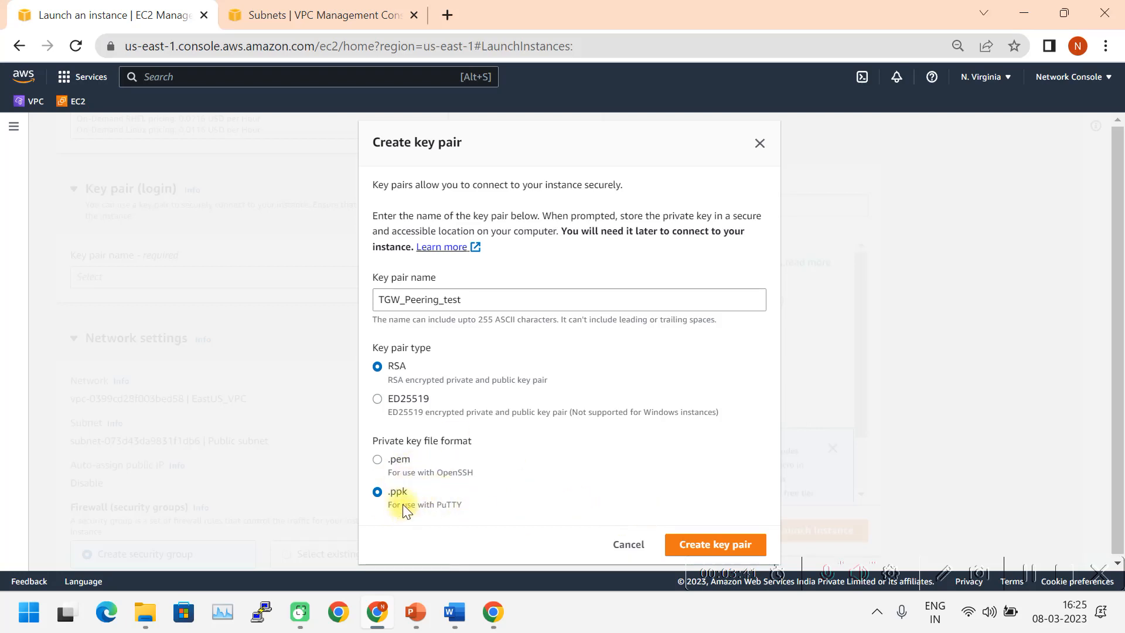
{"action": "left_click", "coordinate": [712, 546]}
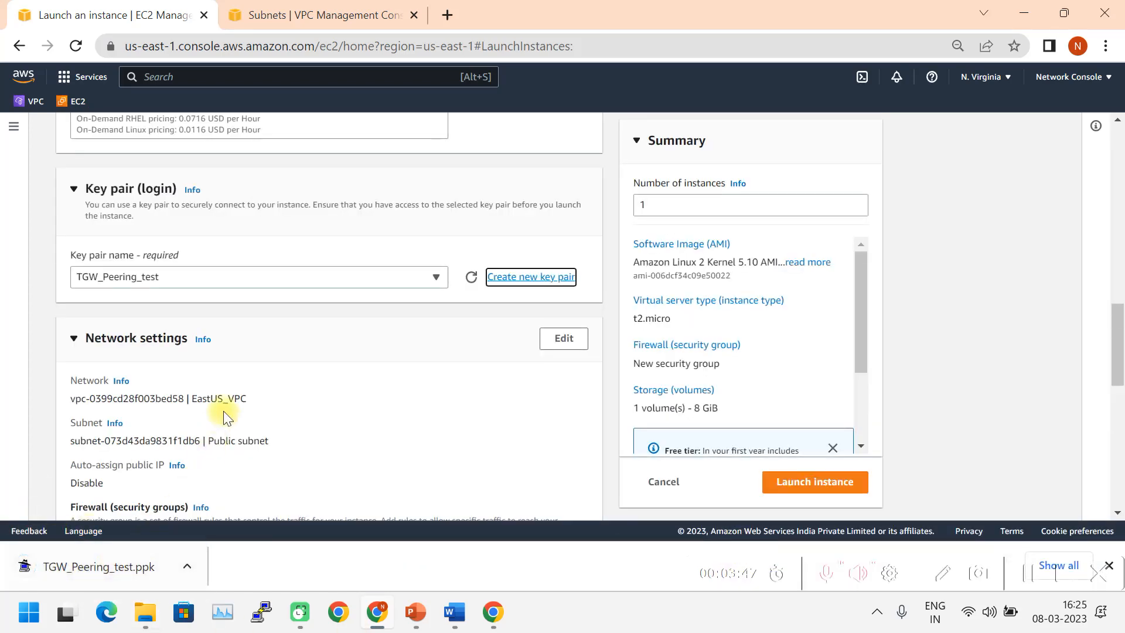
Step: Edit the instance's network settings and enable automatic assignment of a public IP
{"action": "scroll", "coordinate": [235, 375], "scroll_direction": "down", "scroll_amount": 3}
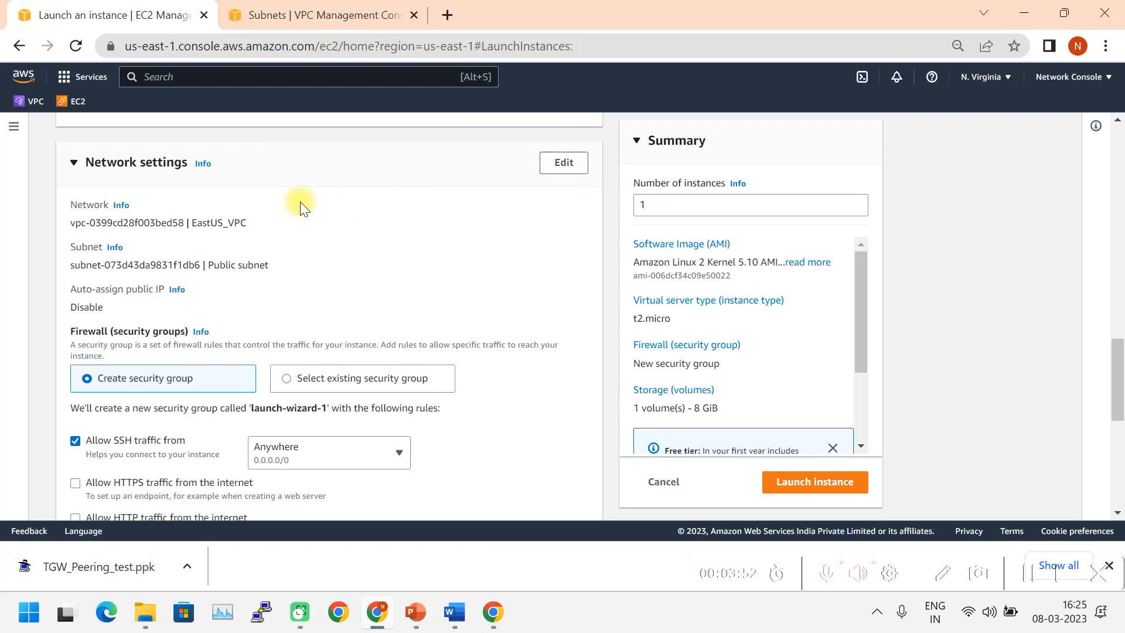
{"action": "left_click", "coordinate": [564, 163]}
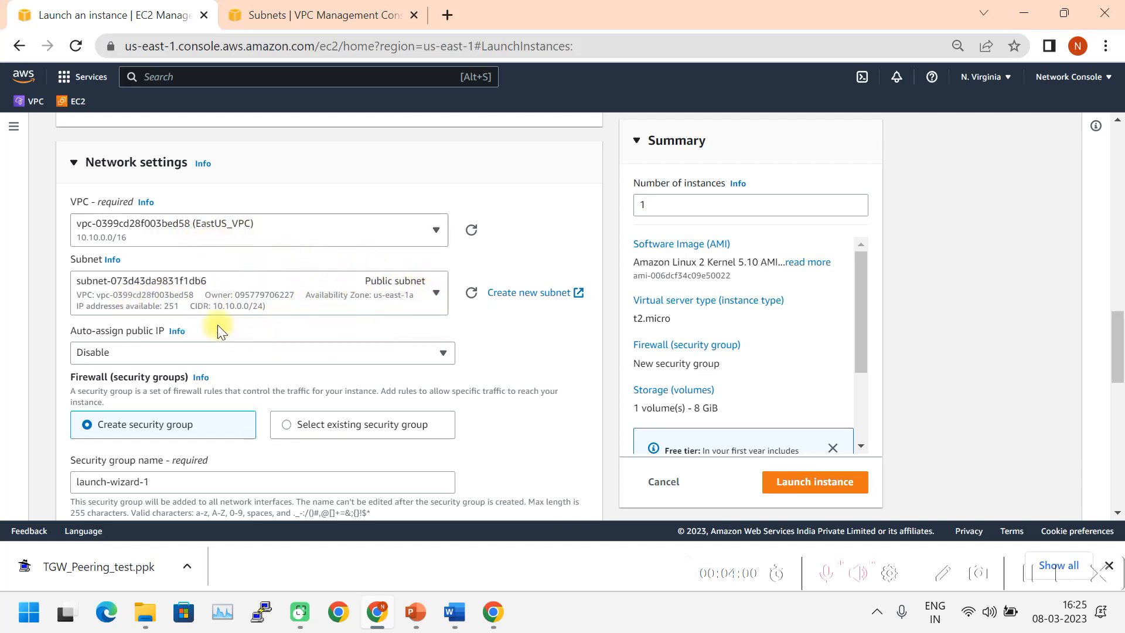
{"action": "scroll", "coordinate": [230, 329], "scroll_direction": "down", "scroll_amount": 1}
{"action": "left_click", "coordinate": [441, 265]}
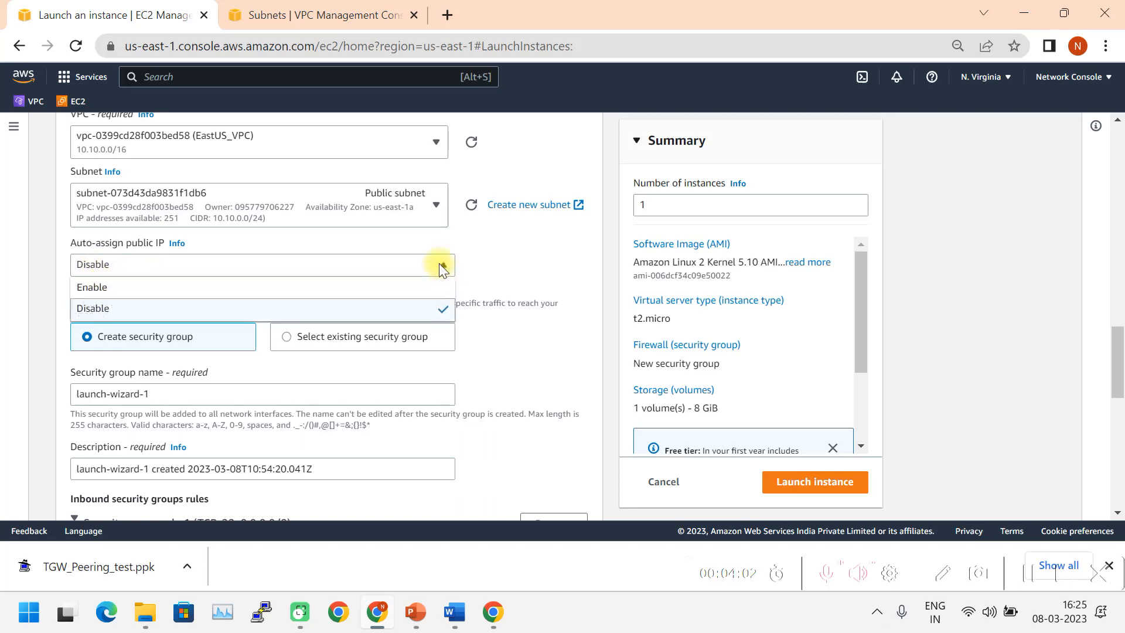
{"action": "left_click", "coordinate": [119, 286]}
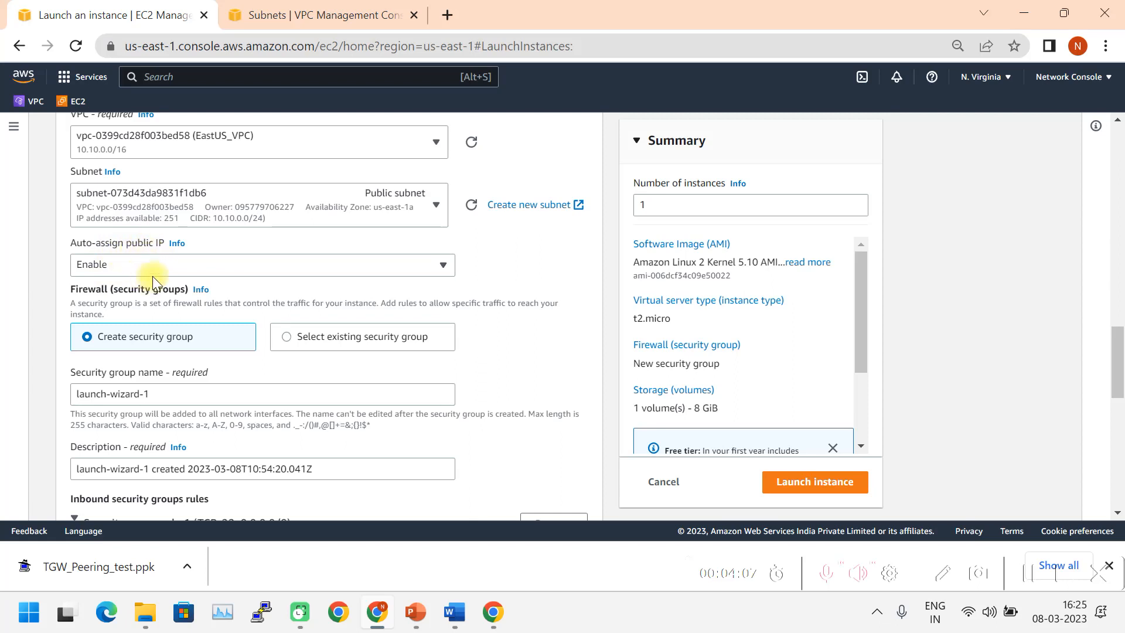
Step: Add a second inbound security group rule allowing All ICMP - IPv4 traffic with the source type Anywhere
{"action": "scroll", "coordinate": [179, 273], "scroll_direction": "down", "scroll_amount": 1}
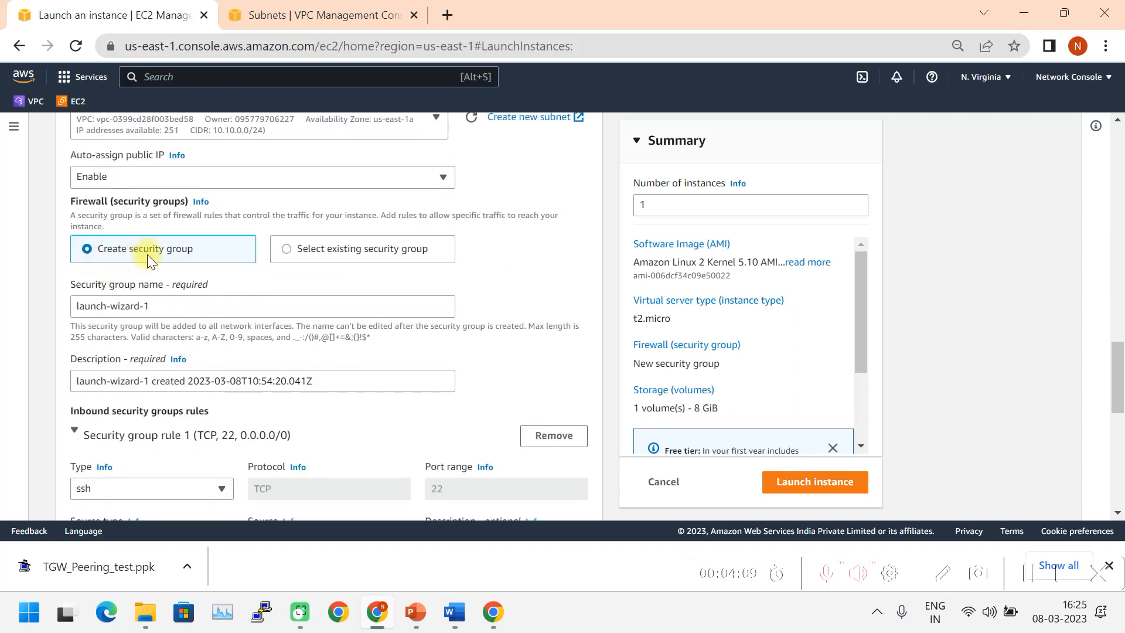
{"action": "scroll", "coordinate": [318, 349], "scroll_direction": "down", "scroll_amount": 1}
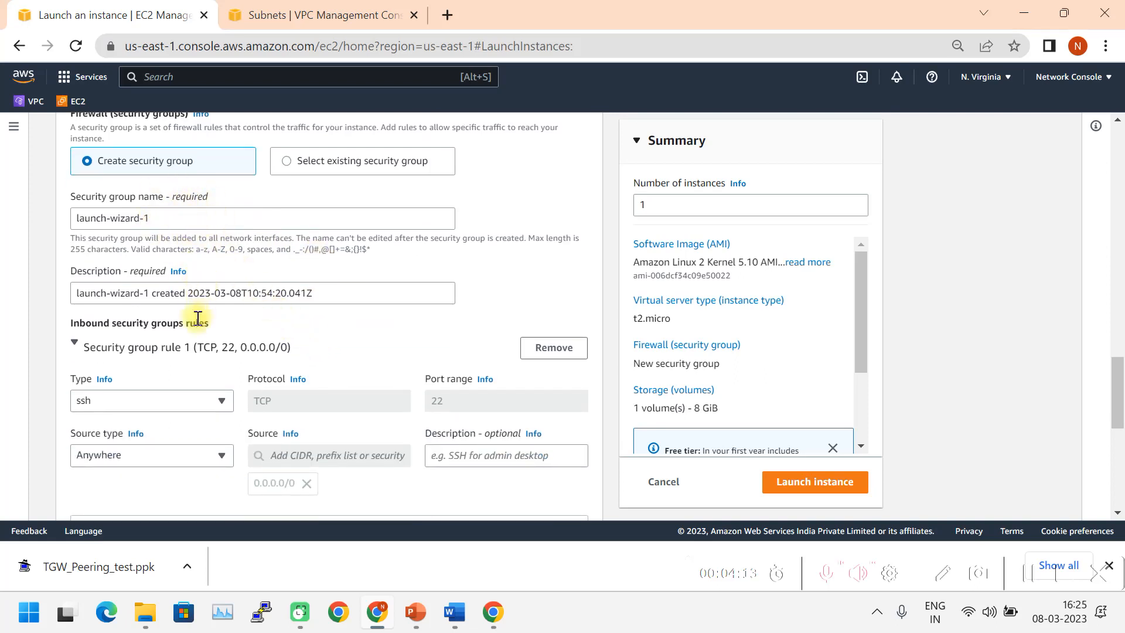
{"action": "scroll", "coordinate": [208, 351], "scroll_direction": "up", "scroll_amount": 1}
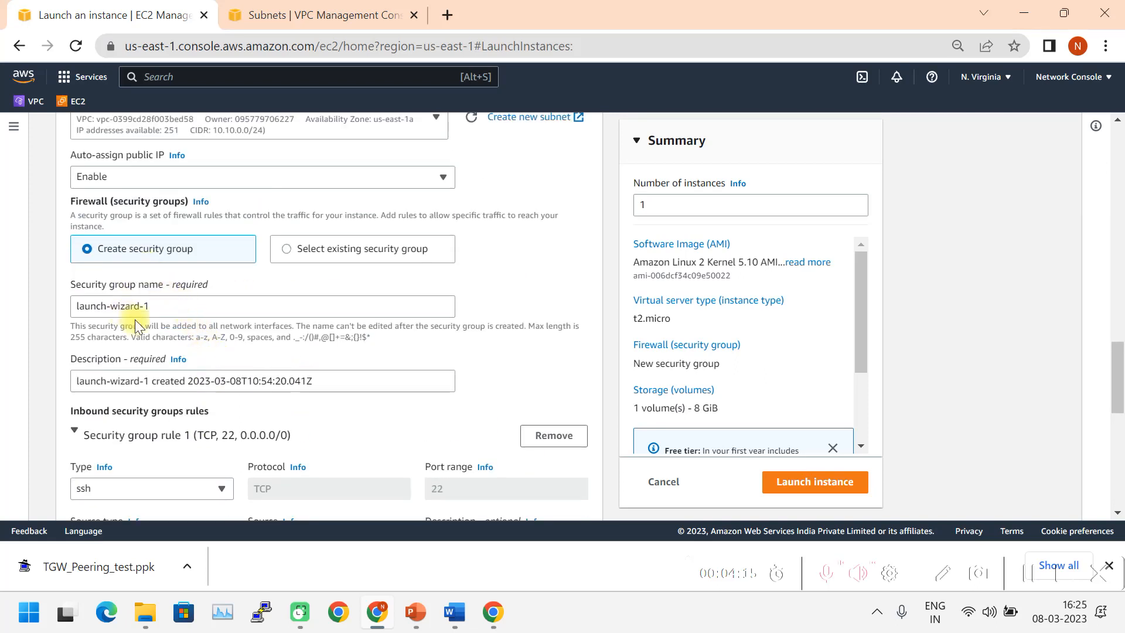
{"action": "scroll", "coordinate": [315, 352], "scroll_direction": "down", "scroll_amount": 1}
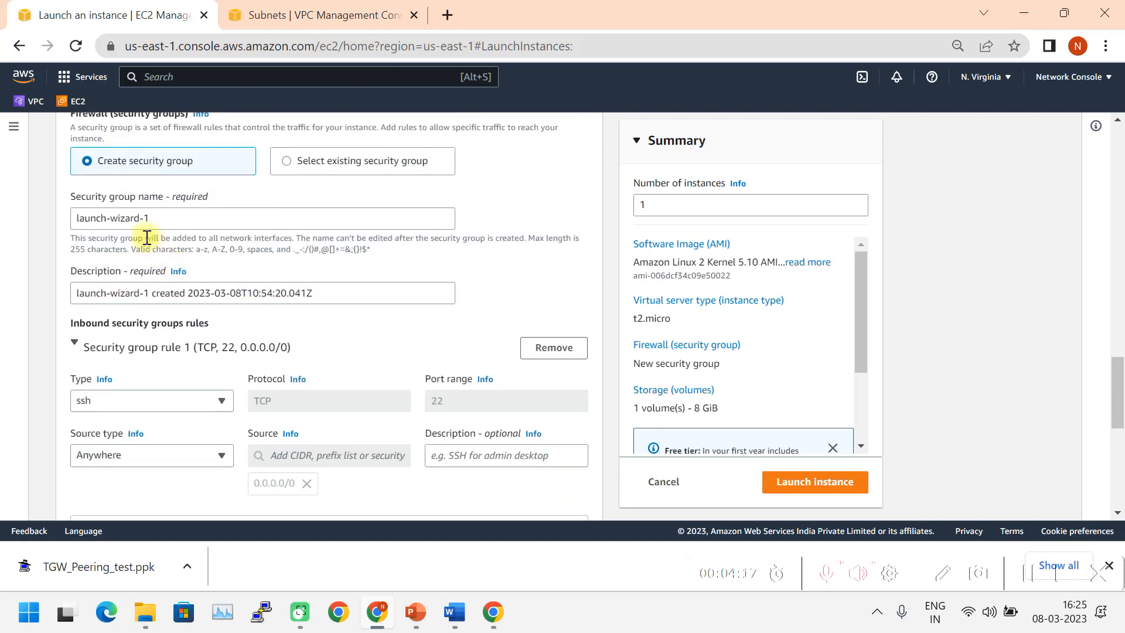
{"action": "scroll", "coordinate": [275, 334], "scroll_direction": "down", "scroll_amount": 1}
{"action": "scroll", "coordinate": [279, 335], "scroll_direction": "down", "scroll_amount": 1}
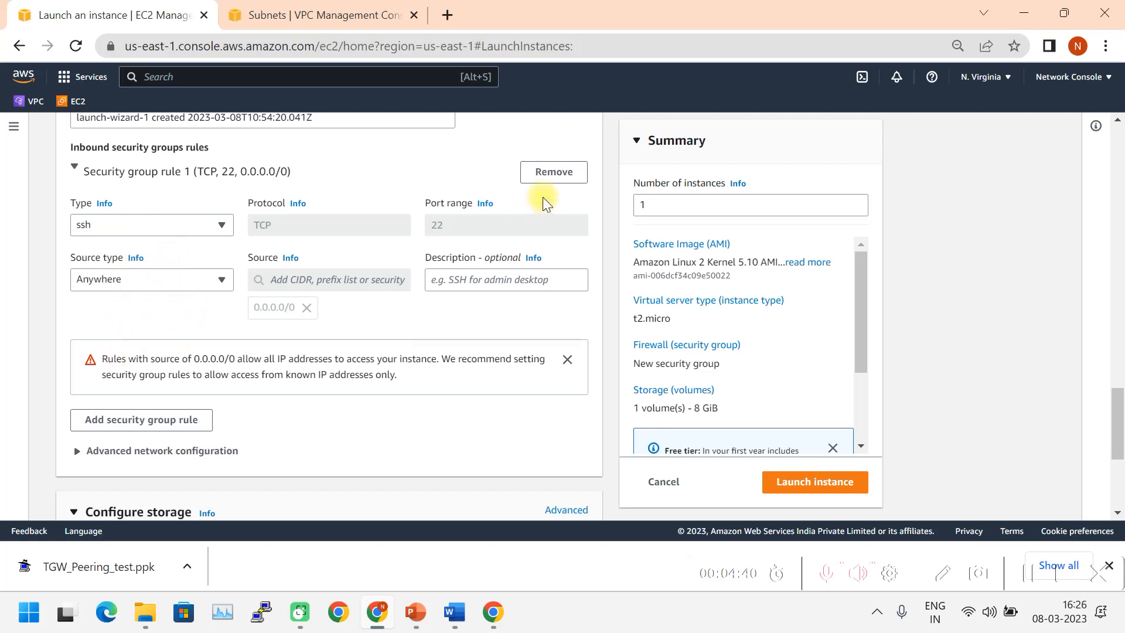
{"action": "left_click", "coordinate": [144, 422]}
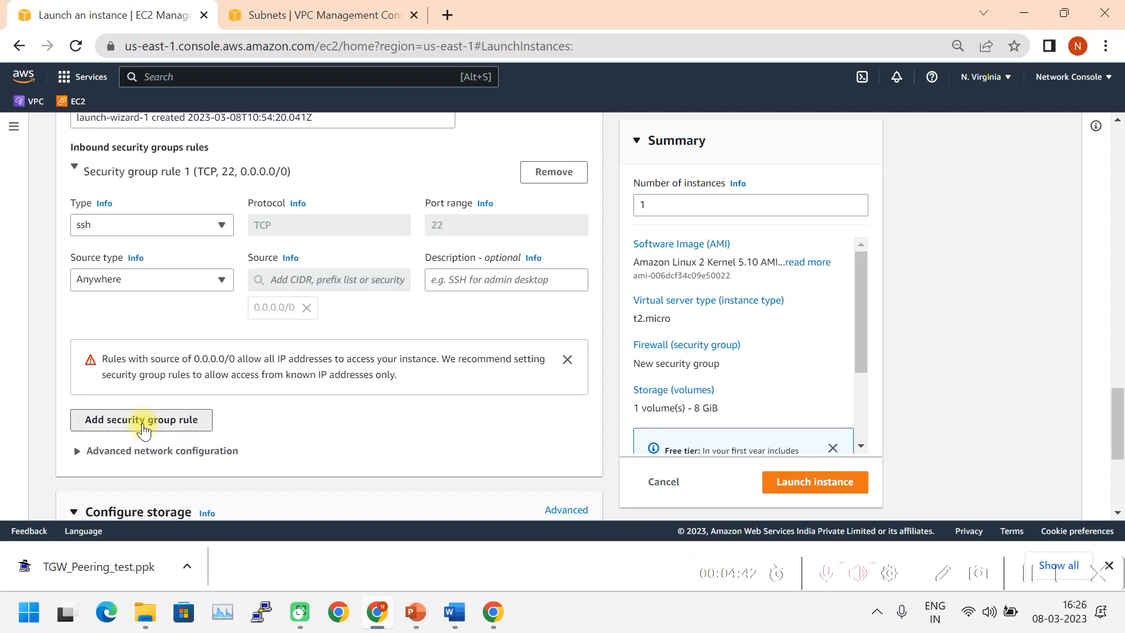
{"action": "scroll", "coordinate": [276, 419], "scroll_direction": "down", "scroll_amount": 3}
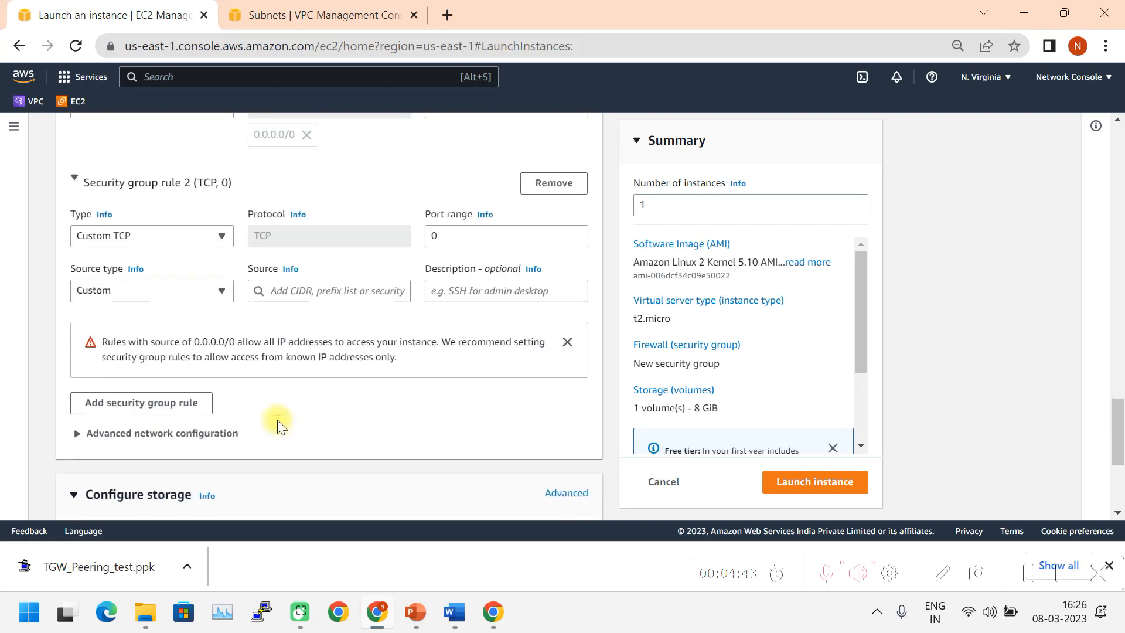
{"action": "left_click", "coordinate": [223, 233]}
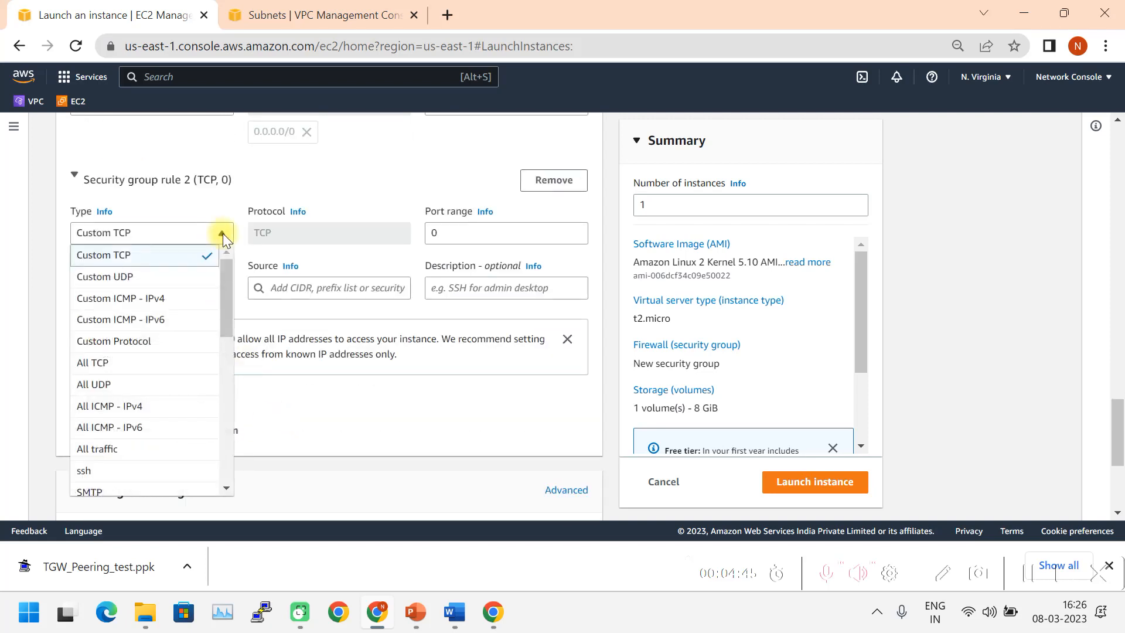
{"action": "left_click", "coordinate": [120, 405]}
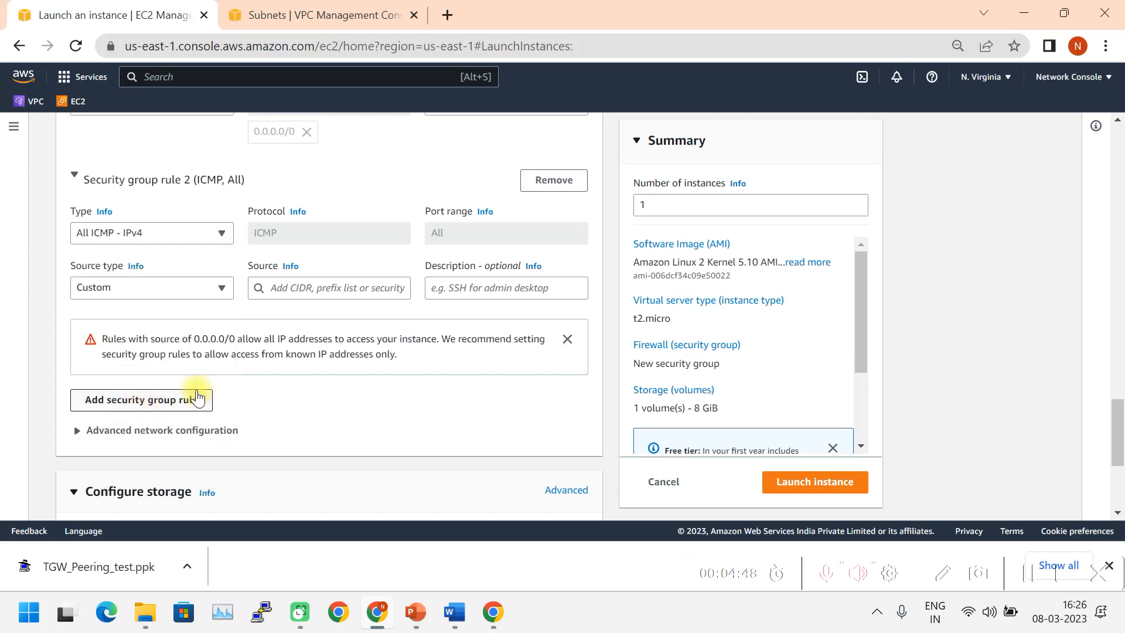
{"action": "left_click", "coordinate": [221, 287]}
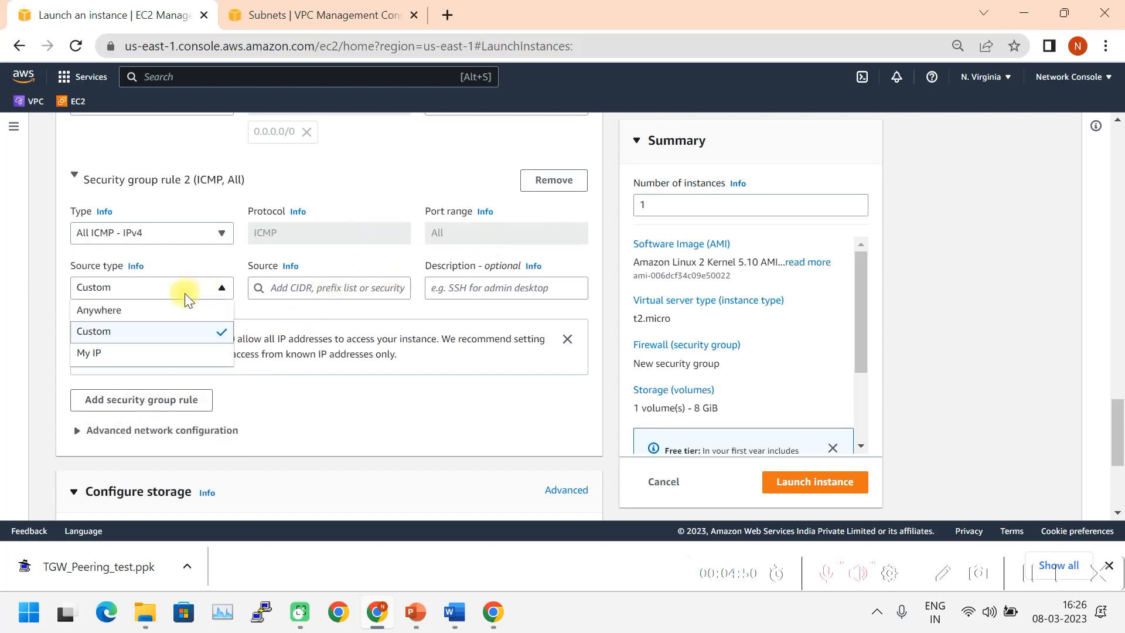
{"action": "left_click", "coordinate": [155, 310]}
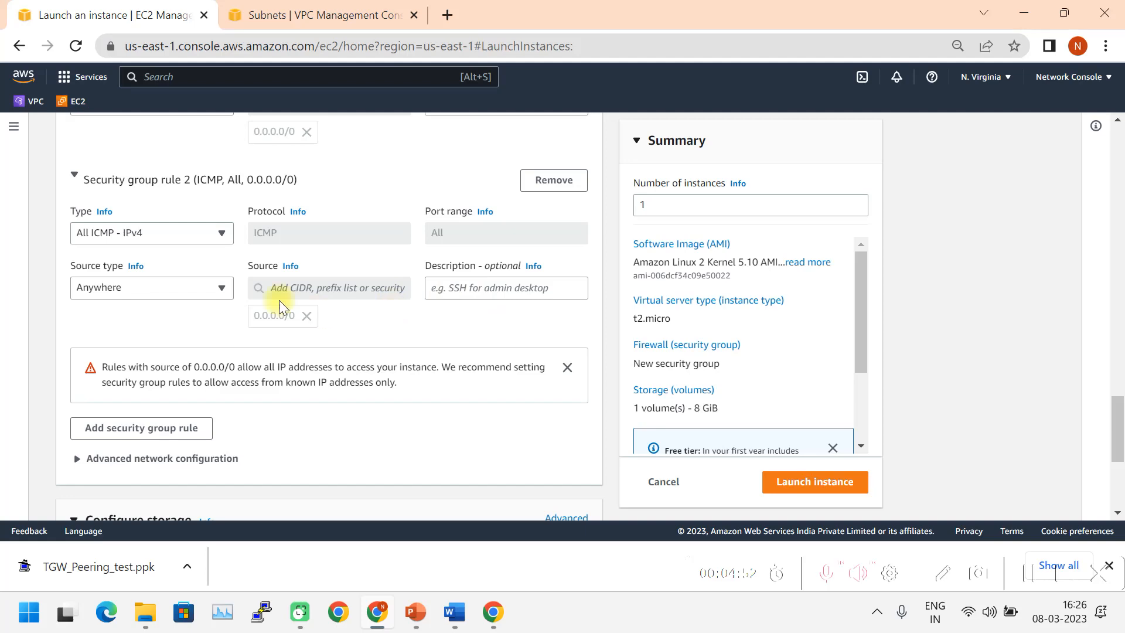
Step: Review the two inbound security group rules, the storage configuration and the network settings of the instance
{"action": "scroll", "coordinate": [317, 398], "scroll_direction": "down", "scroll_amount": 3}
{"action": "scroll", "coordinate": [328, 366], "scroll_direction": "up", "scroll_amount": 2}
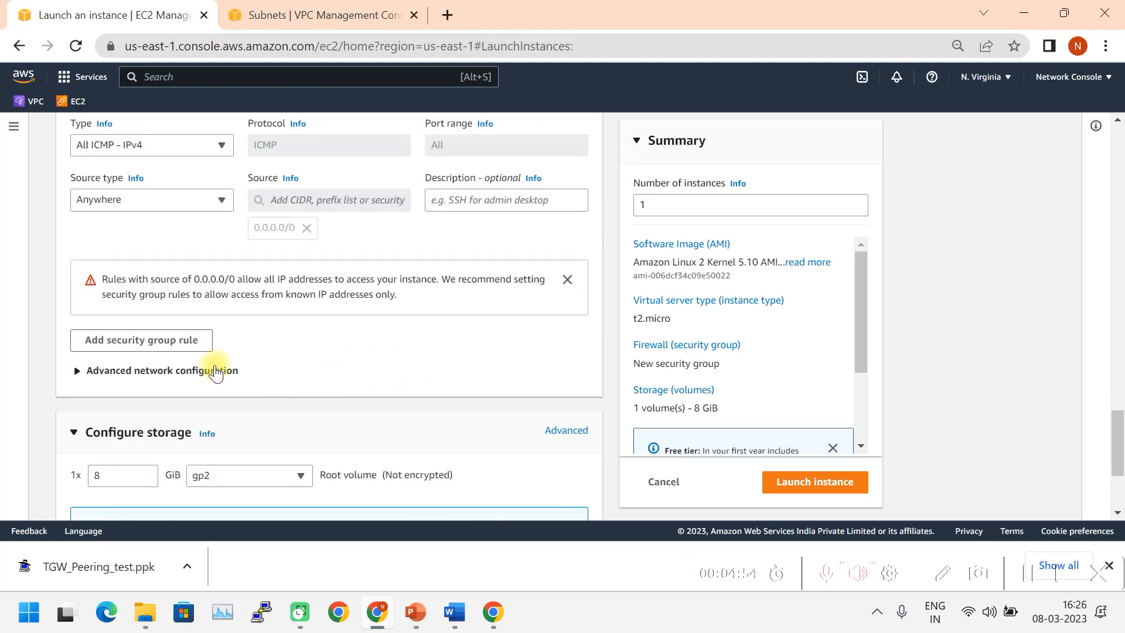
{"action": "scroll", "coordinate": [459, 232], "scroll_direction": "up", "scroll_amount": 3}
{"action": "scroll", "coordinate": [460, 248], "scroll_direction": "down", "scroll_amount": 5}
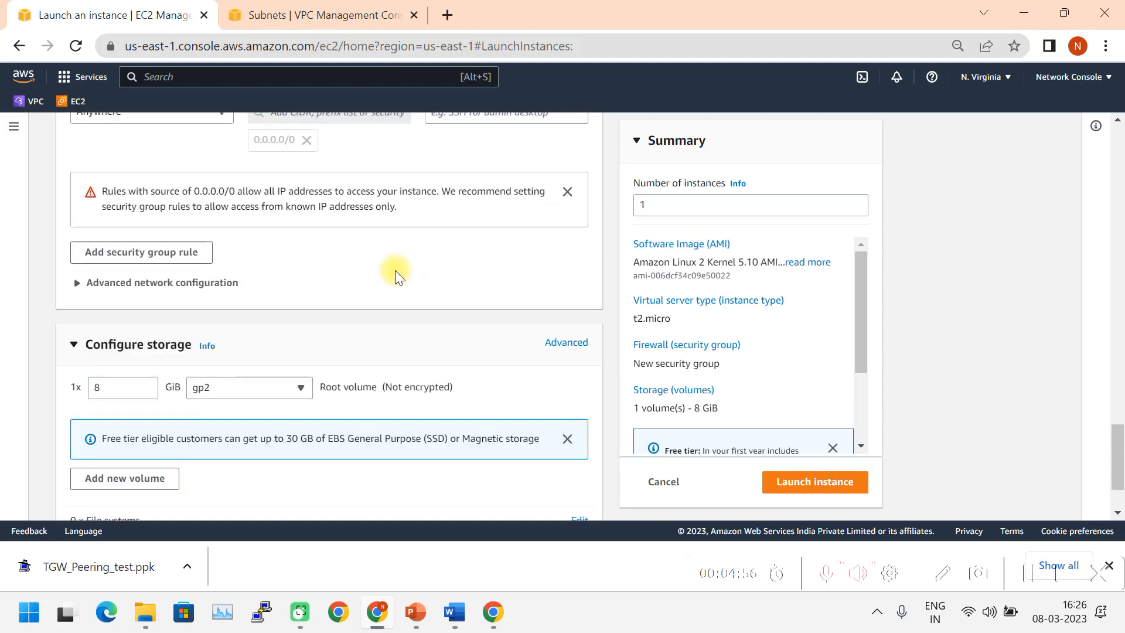
{"action": "scroll", "coordinate": [181, 326], "scroll_direction": "down", "scroll_amount": 2}
{"action": "scroll", "coordinate": [158, 410], "scroll_direction": "up", "scroll_amount": 5}
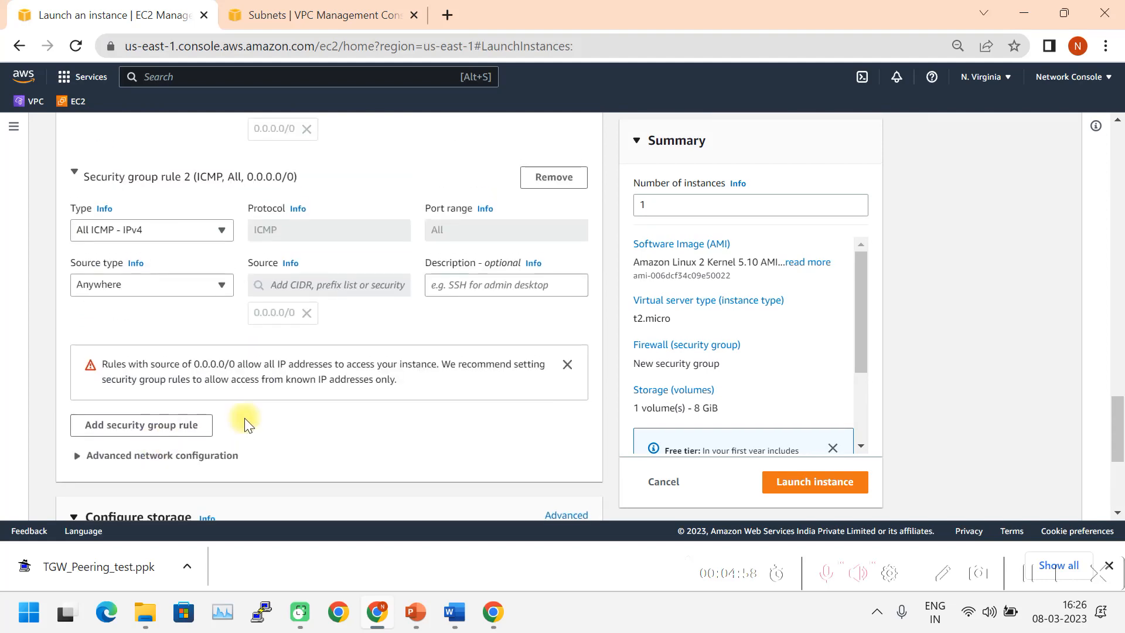
{"action": "scroll", "coordinate": [246, 422], "scroll_direction": "up", "scroll_amount": 3}
{"action": "scroll", "coordinate": [402, 310], "scroll_direction": "down", "scroll_amount": 3}
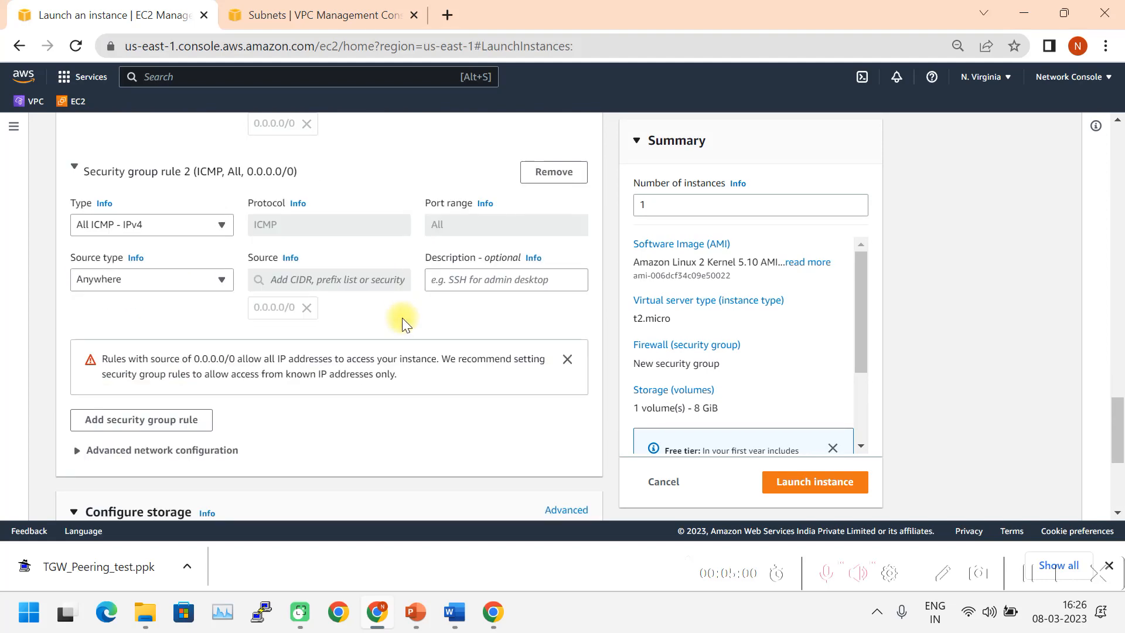
{"action": "scroll", "coordinate": [402, 317], "scroll_direction": "up", "scroll_amount": 5}
{"action": "scroll", "coordinate": [216, 413], "scroll_direction": "down", "scroll_amount": 3}
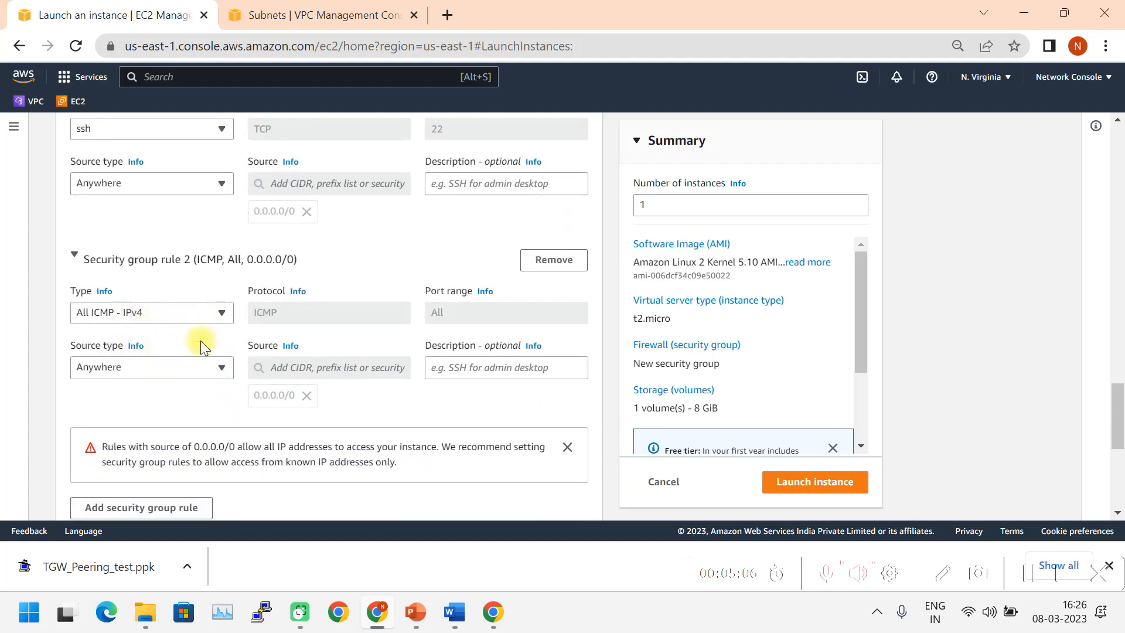
{"action": "scroll", "coordinate": [200, 345], "scroll_direction": "down", "scroll_amount": 5}
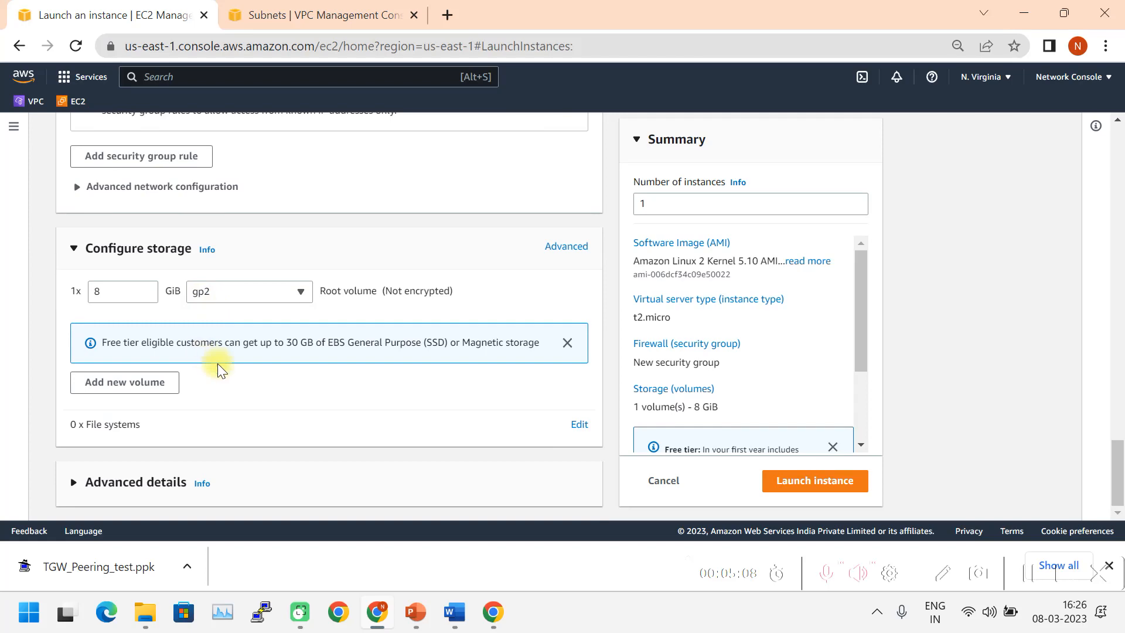
{"action": "scroll", "coordinate": [230, 428], "scroll_direction": "up", "scroll_amount": 15}
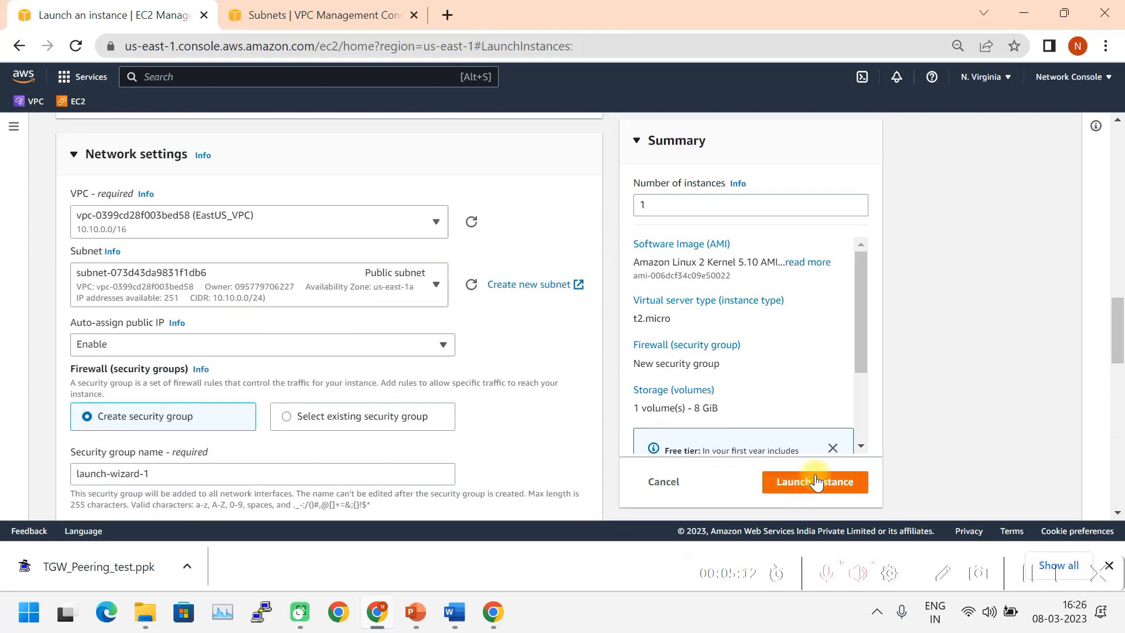
Step: Launch the public instance, then open the N. Virginia instance list and refresh it
{"action": "left_click", "coordinate": [816, 482]}
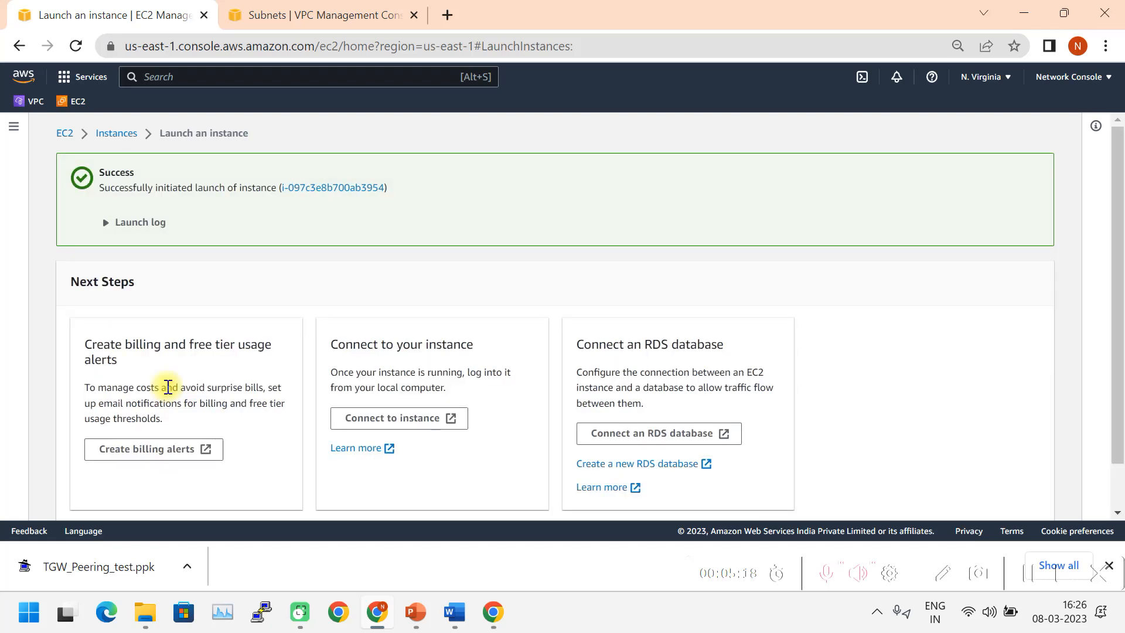
{"action": "left_click", "coordinate": [111, 137]}
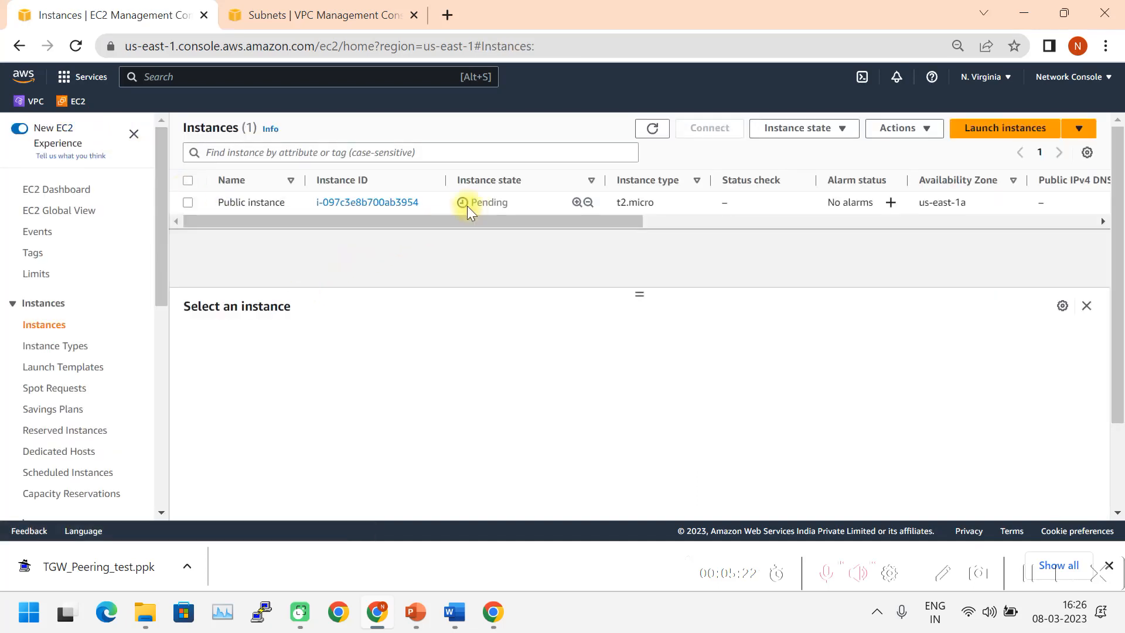
{"action": "left_click", "coordinate": [655, 132]}
Step: In the EC2 service of N. California, start launching a new instance and name it Private instance
{"action": "left_click", "coordinate": [308, 14]}
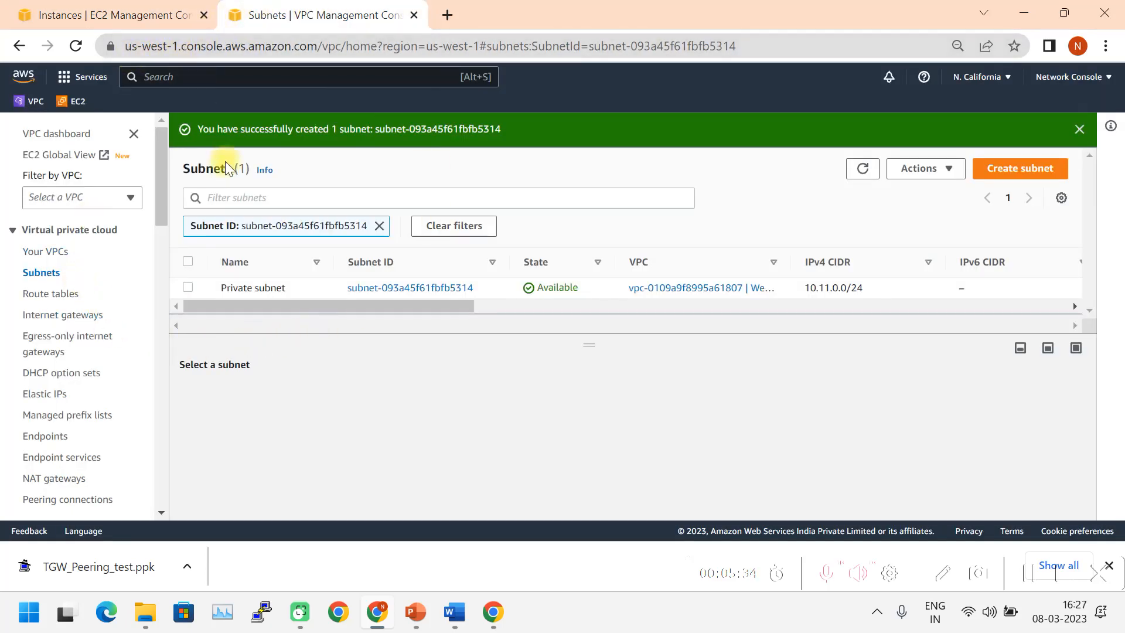
{"action": "left_click", "coordinate": [80, 105]}
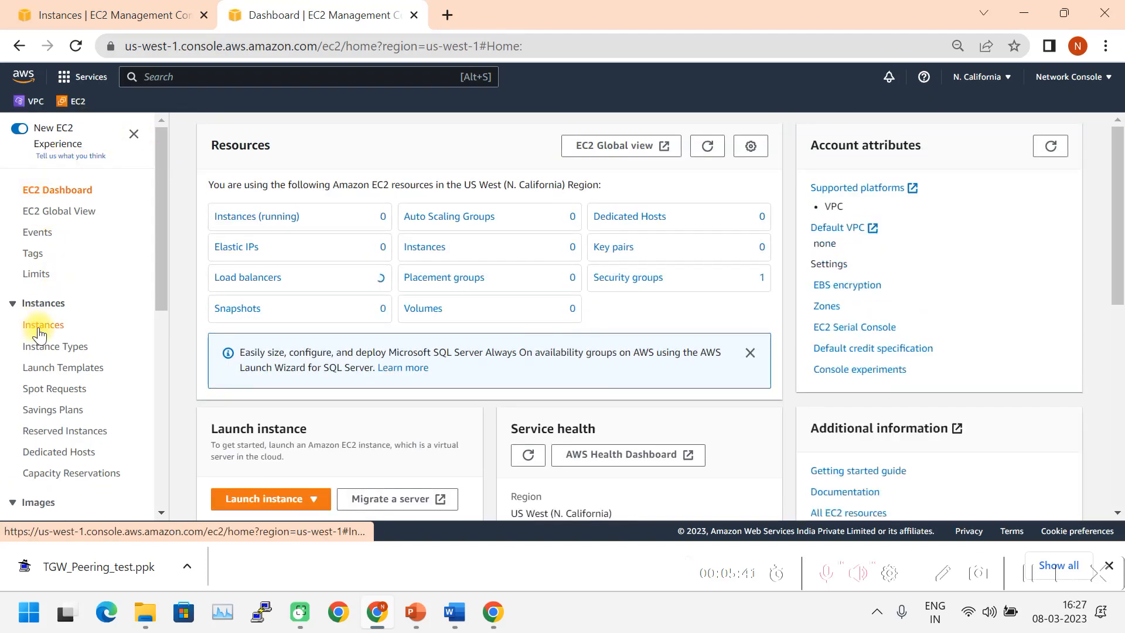
{"action": "left_click", "coordinate": [39, 328]}
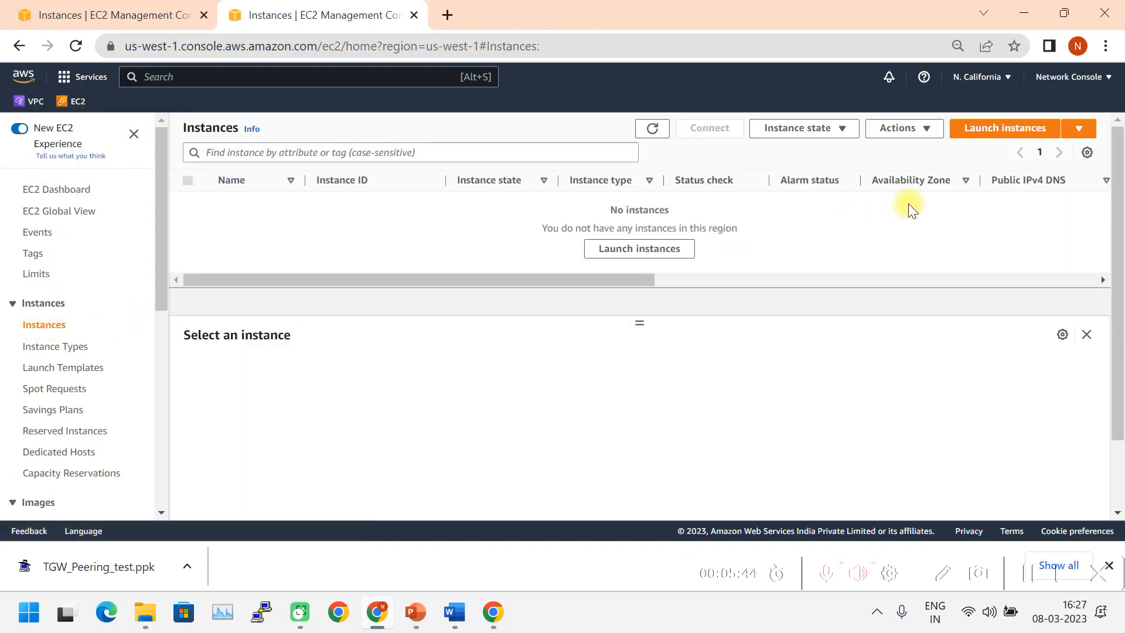
{"action": "left_click", "coordinate": [1004, 127]}
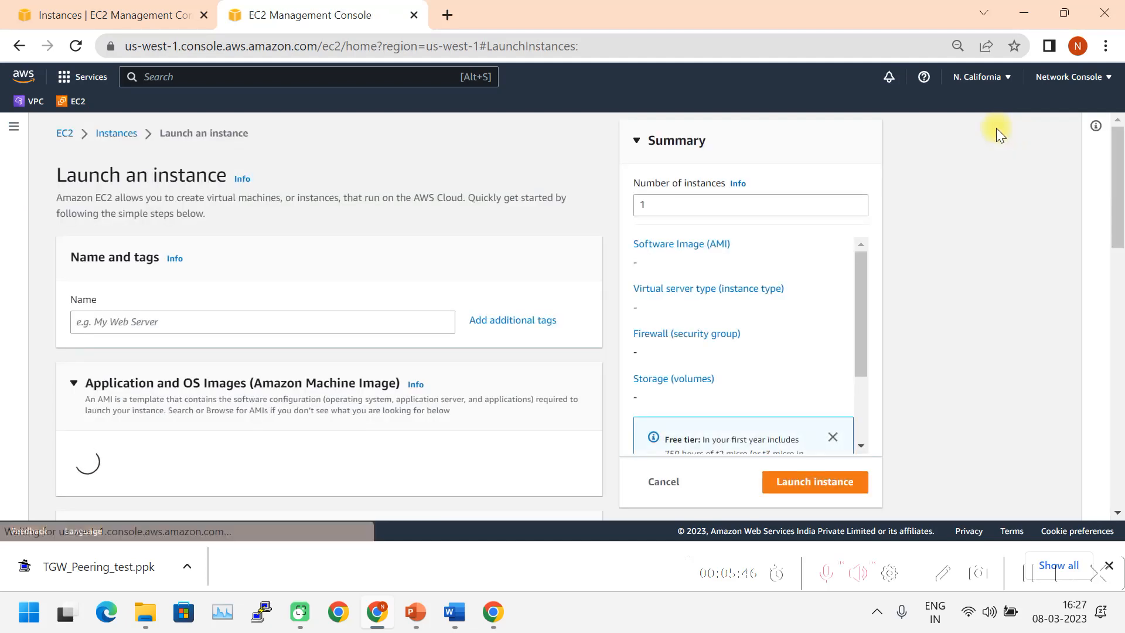
{"action": "left_click", "coordinate": [130, 321]}
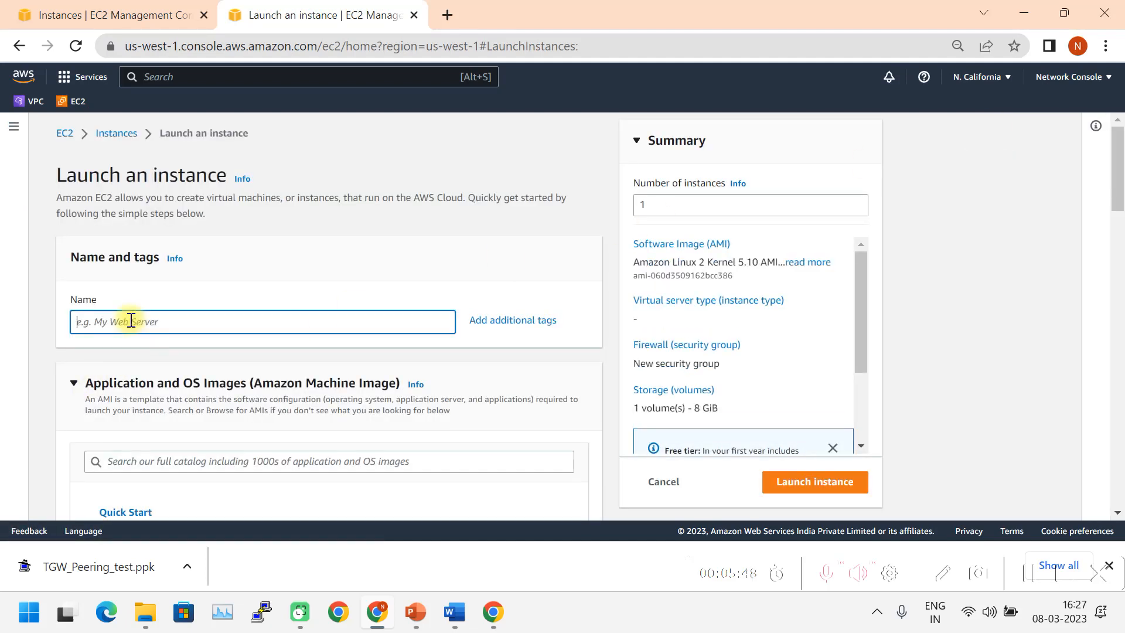
{"action": "type", "text": "Private instance"}
{"action": "scroll", "coordinate": [155, 342], "scroll_direction": "down", "scroll_amount": 4}
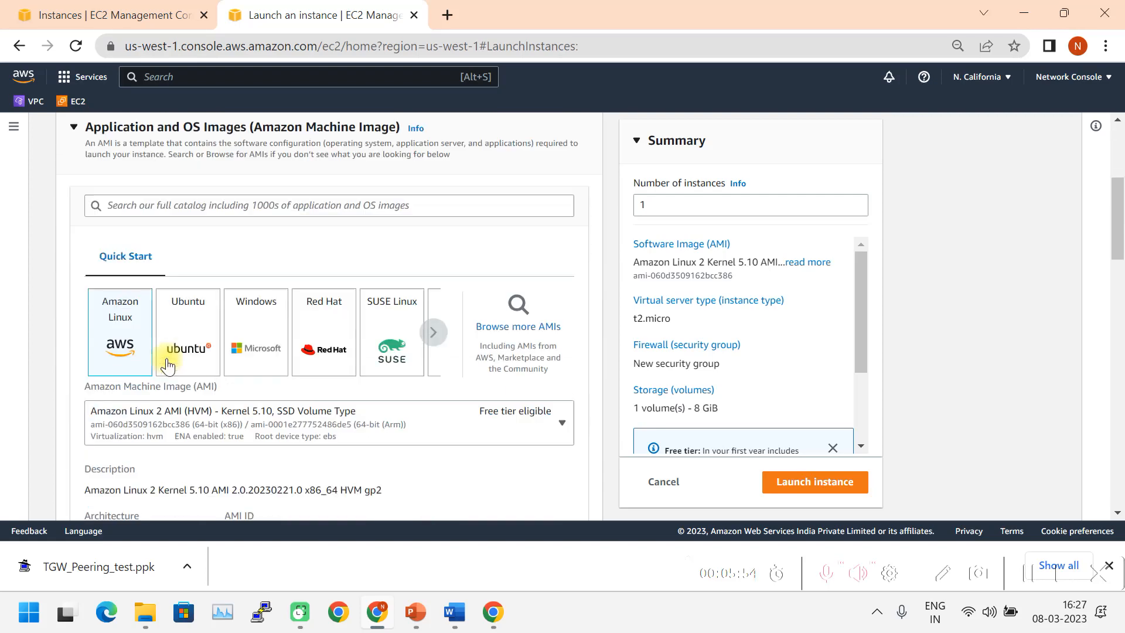
Step: Create an RSA key pair named TGW_Peering_key-2 in .ppk format for the private instance
{"action": "scroll", "coordinate": [176, 340], "scroll_direction": "down", "scroll_amount": 4}
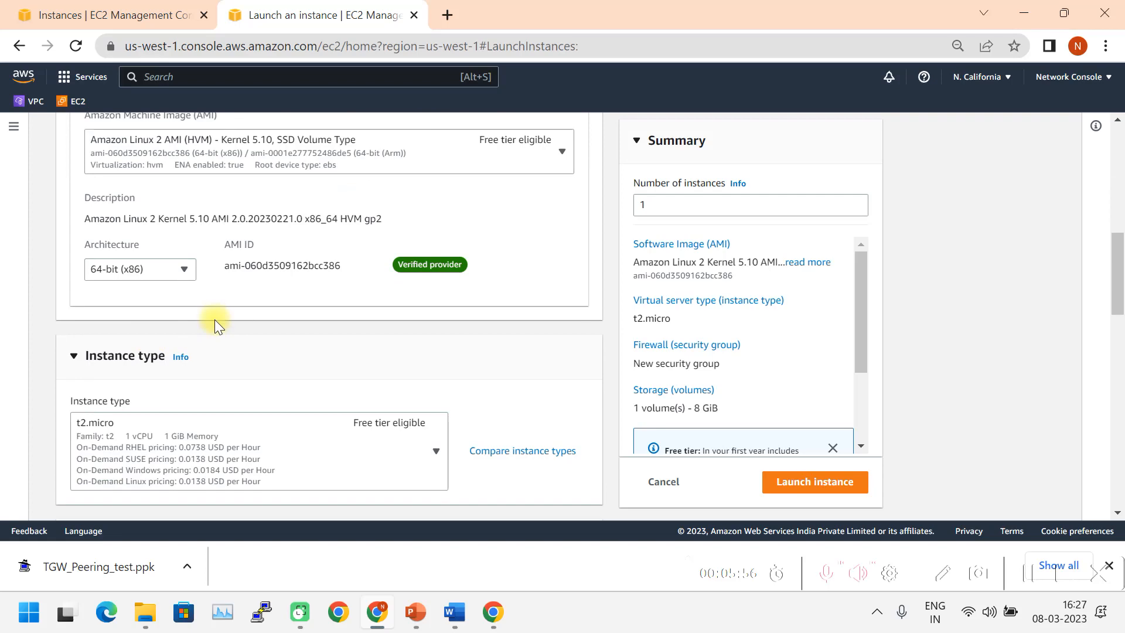
{"action": "scroll", "coordinate": [319, 296], "scroll_direction": "down", "scroll_amount": 3}
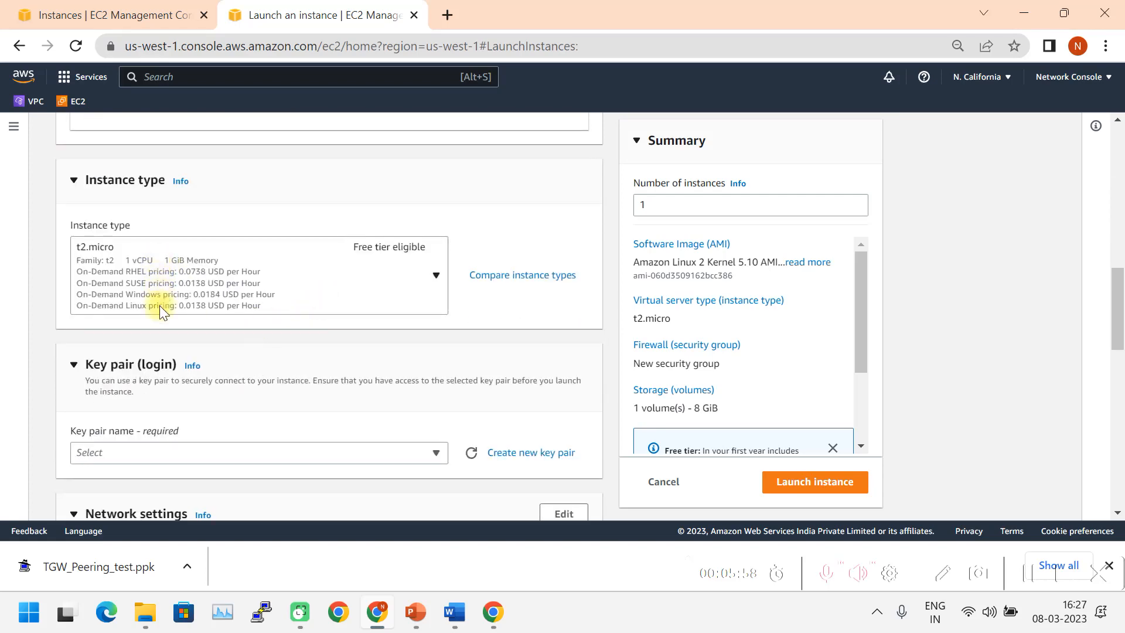
{"action": "scroll", "coordinate": [176, 309], "scroll_direction": "down", "scroll_amount": 3}
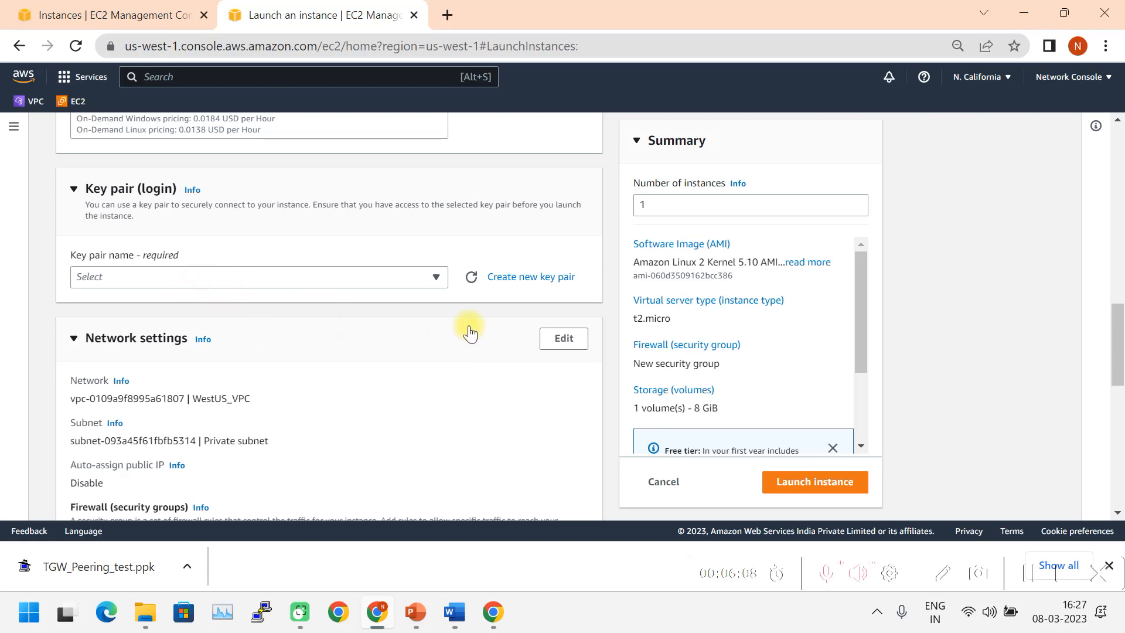
{"action": "left_click", "coordinate": [532, 282]}
{"action": "scroll", "coordinate": [487, 325], "scroll_direction": "down", "scroll_amount": 1}
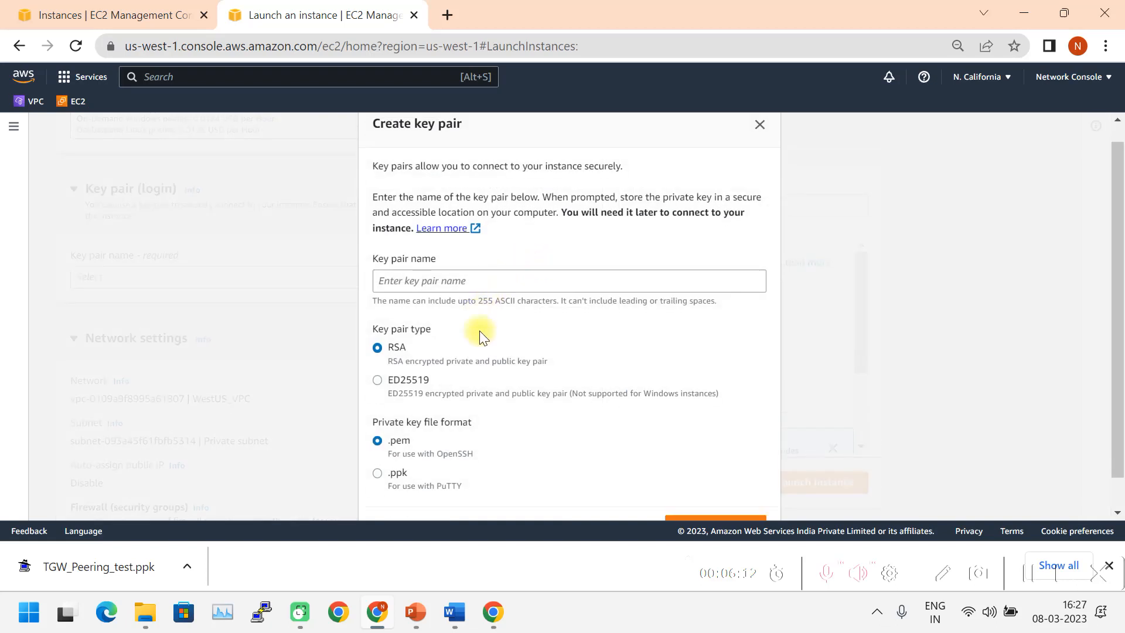
{"action": "scroll", "coordinate": [480, 334], "scroll_direction": "down", "scroll_amount": 1}
{"action": "left_click", "coordinate": [426, 247]}
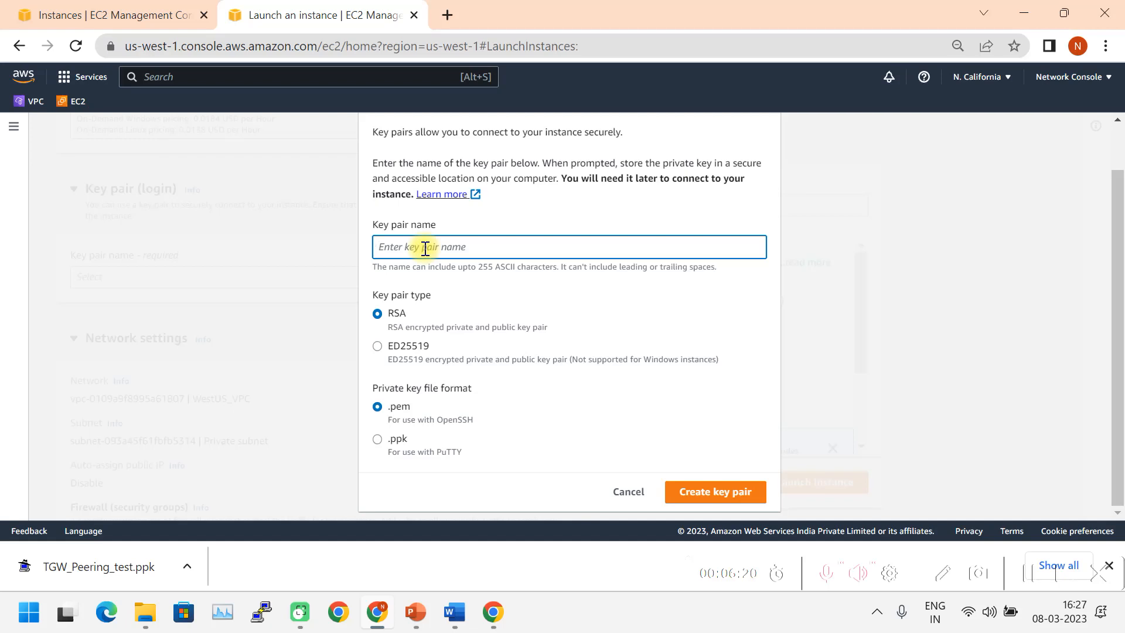
{"action": "type", "text": "TGW_Peering_key-2"}
{"action": "left_click", "coordinate": [381, 440]}
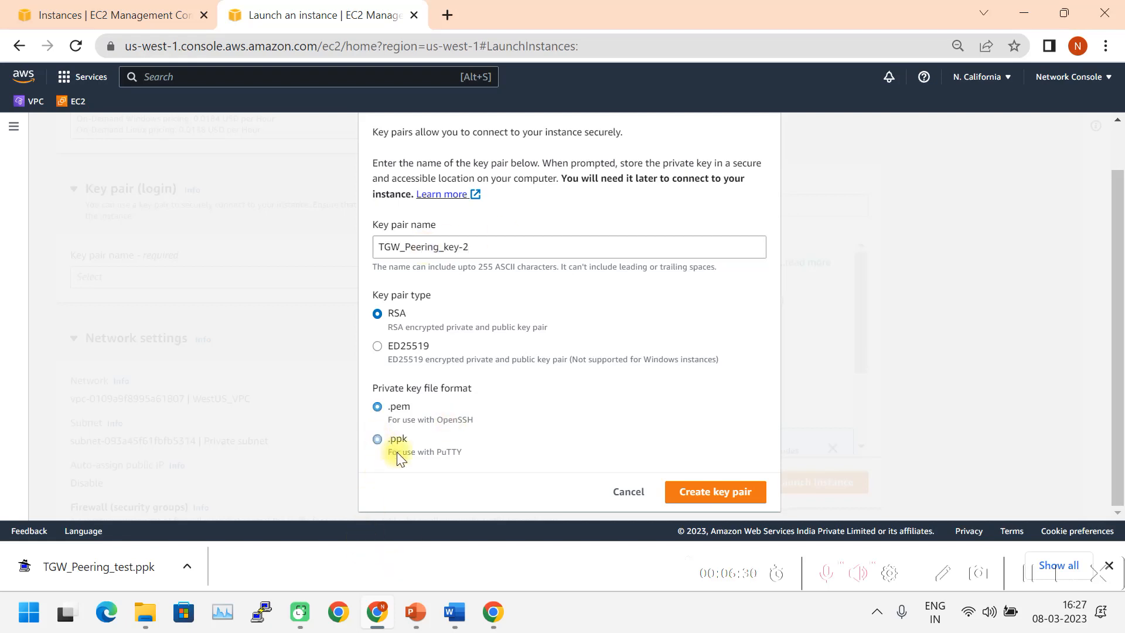
{"action": "left_click", "coordinate": [711, 497]}
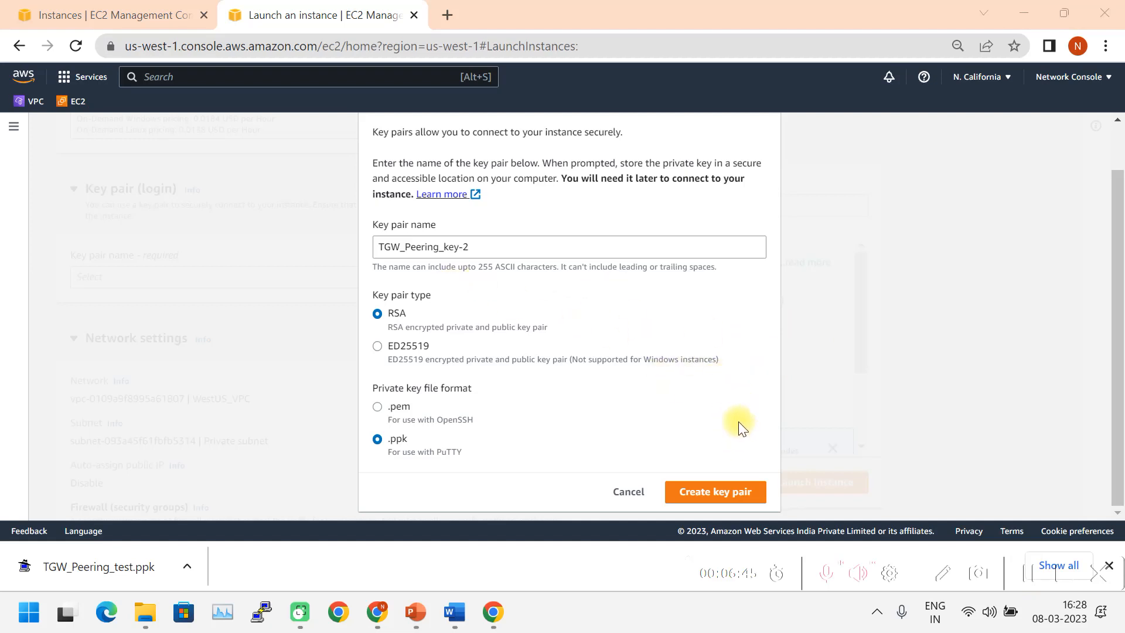
{"action": "left_click", "coordinate": [712, 492]}
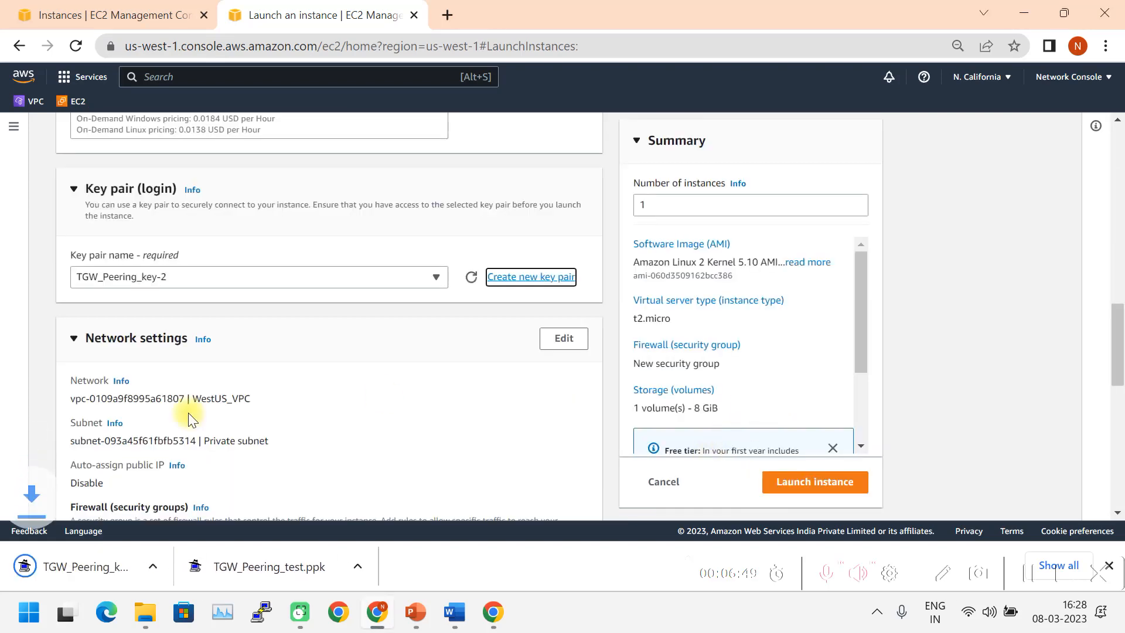
Step: Open the network settings for editing and check the VPC, subnet, public IP assignment and security group
{"action": "scroll", "coordinate": [149, 401], "scroll_direction": "down", "scroll_amount": 7}
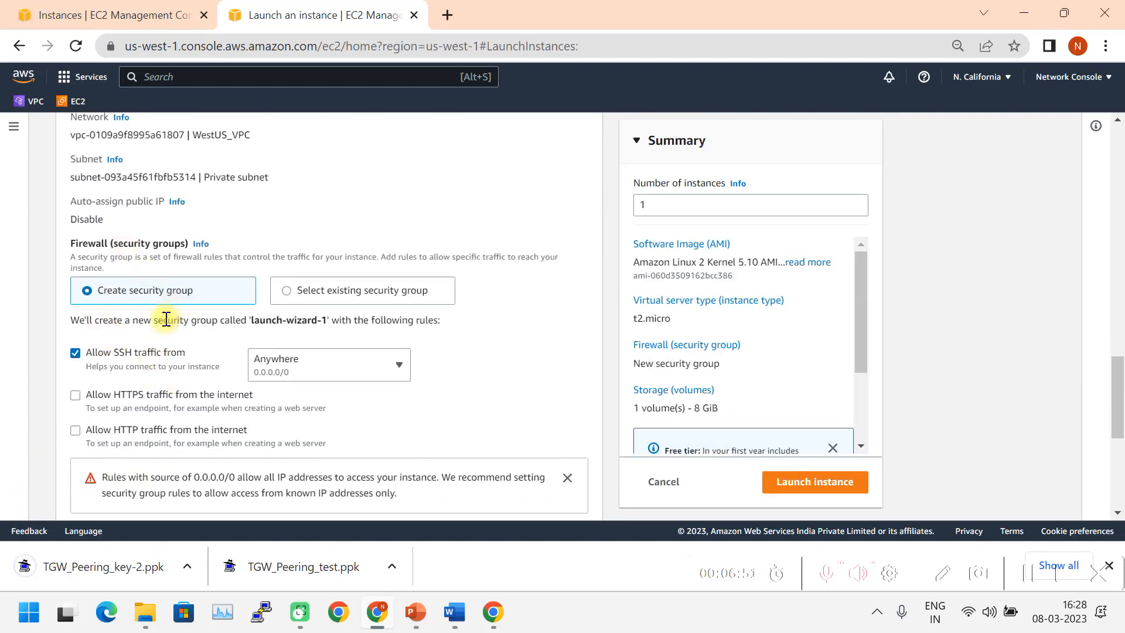
{"action": "scroll", "coordinate": [187, 246], "scroll_direction": "up", "scroll_amount": 3}
{"action": "scroll", "coordinate": [138, 406], "scroll_direction": "up", "scroll_amount": 1}
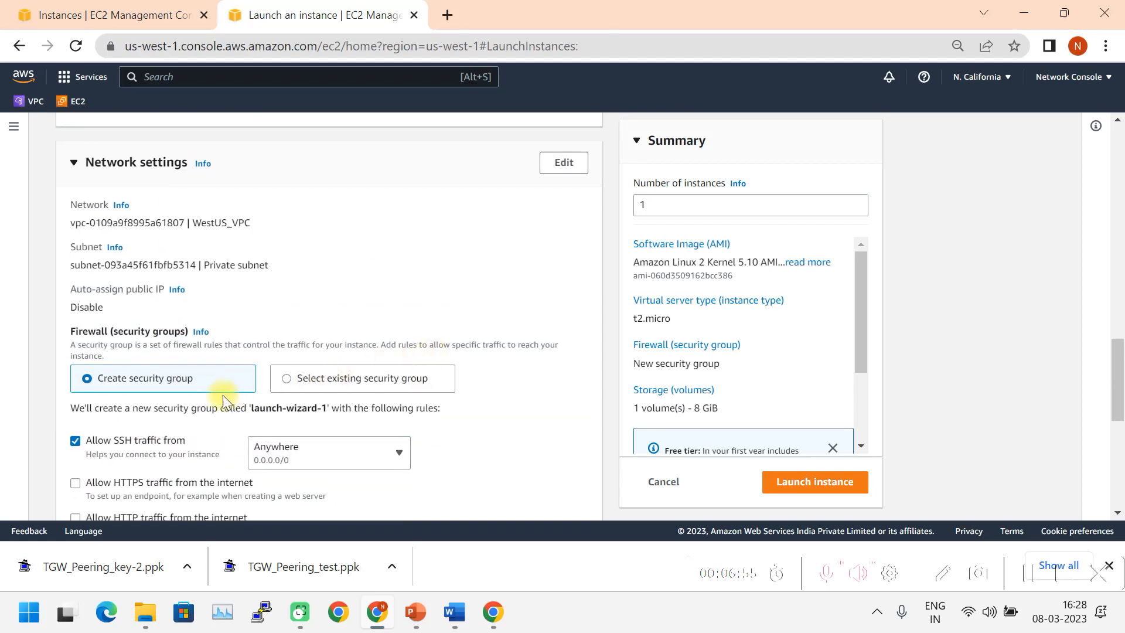
{"action": "scroll", "coordinate": [267, 451], "scroll_direction": "down", "scroll_amount": 1}
{"action": "scroll", "coordinate": [548, 240], "scroll_direction": "up", "scroll_amount": 2}
{"action": "left_click", "coordinate": [562, 249]}
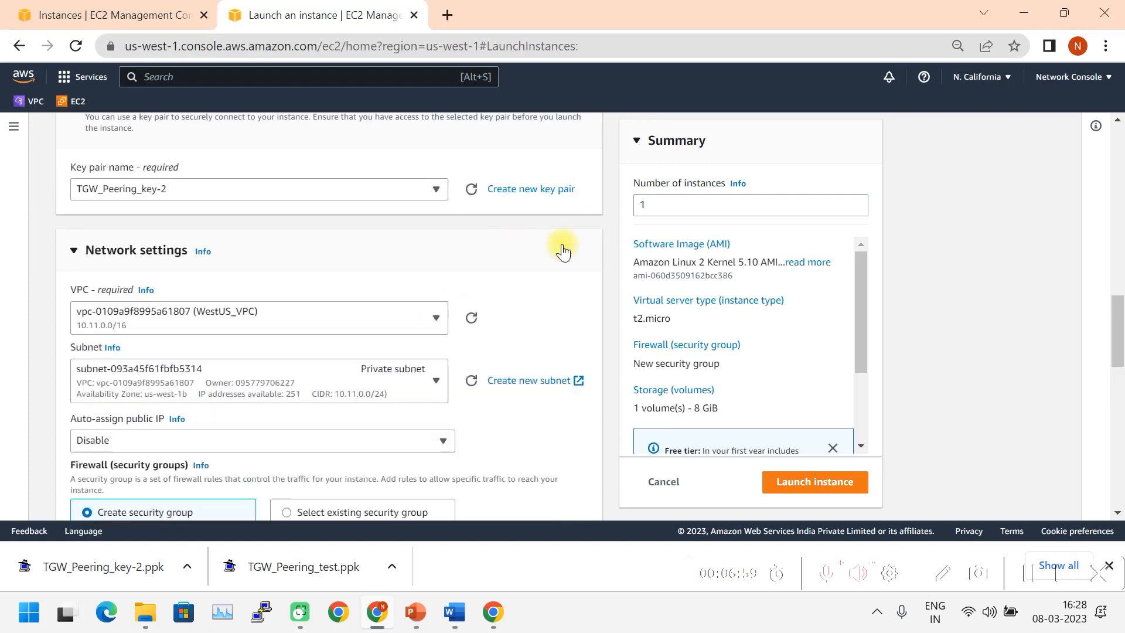
{"action": "scroll", "coordinate": [471, 320], "scroll_direction": "down", "scroll_amount": 2}
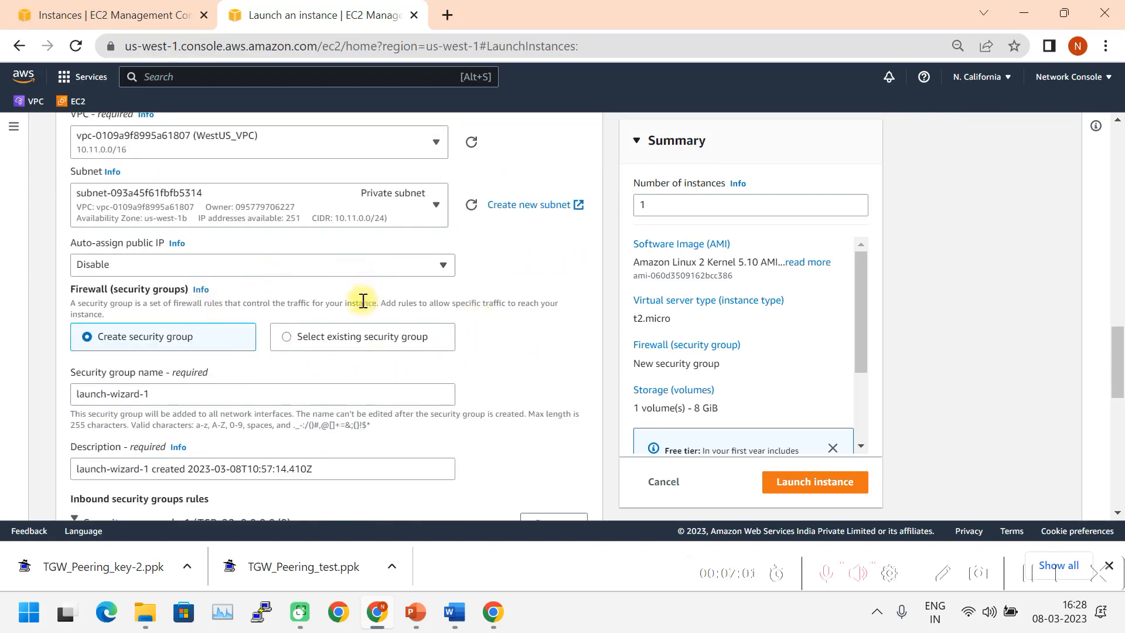
{"action": "scroll", "coordinate": [220, 258], "scroll_direction": "up", "scroll_amount": 1}
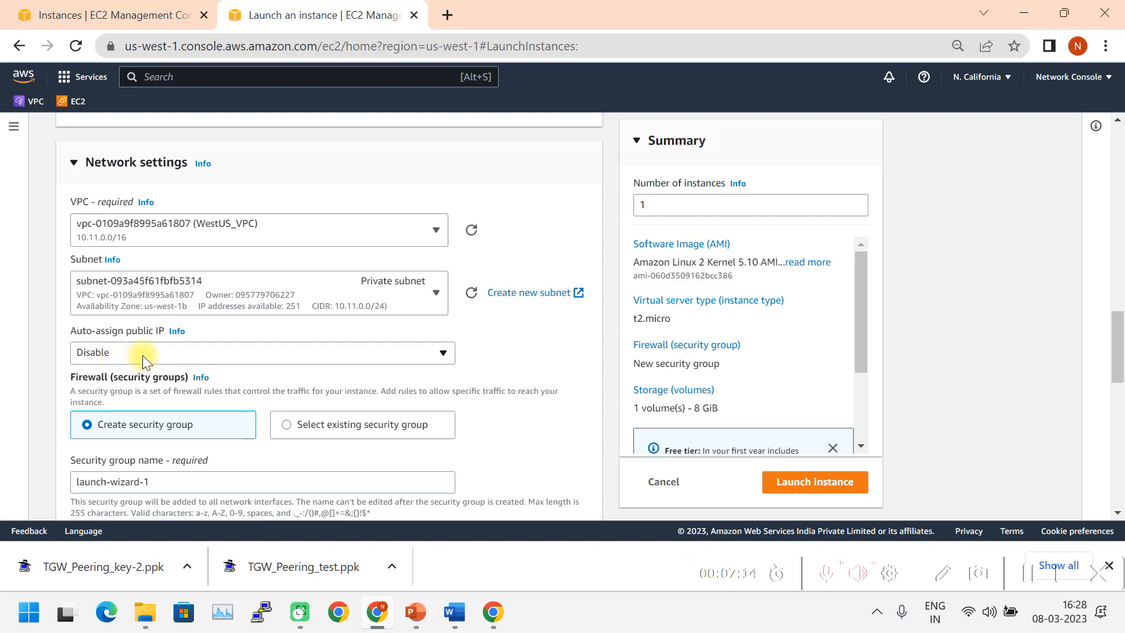
Step: Add a second inbound security group rule to the private instance allowing All ICMP - IPv4 with source type Anywhere
{"action": "scroll", "coordinate": [146, 355], "scroll_direction": "down", "scroll_amount": 3}
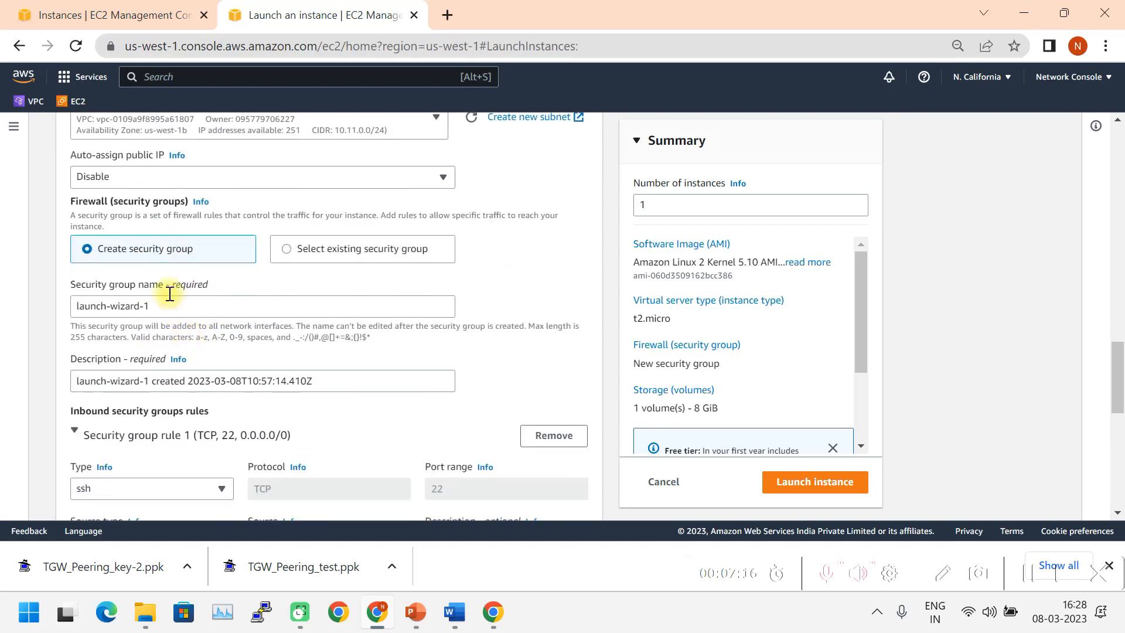
{"action": "scroll", "coordinate": [163, 353], "scroll_direction": "down", "scroll_amount": 2}
{"action": "scroll", "coordinate": [176, 363], "scroll_direction": "down", "scroll_amount": 2}
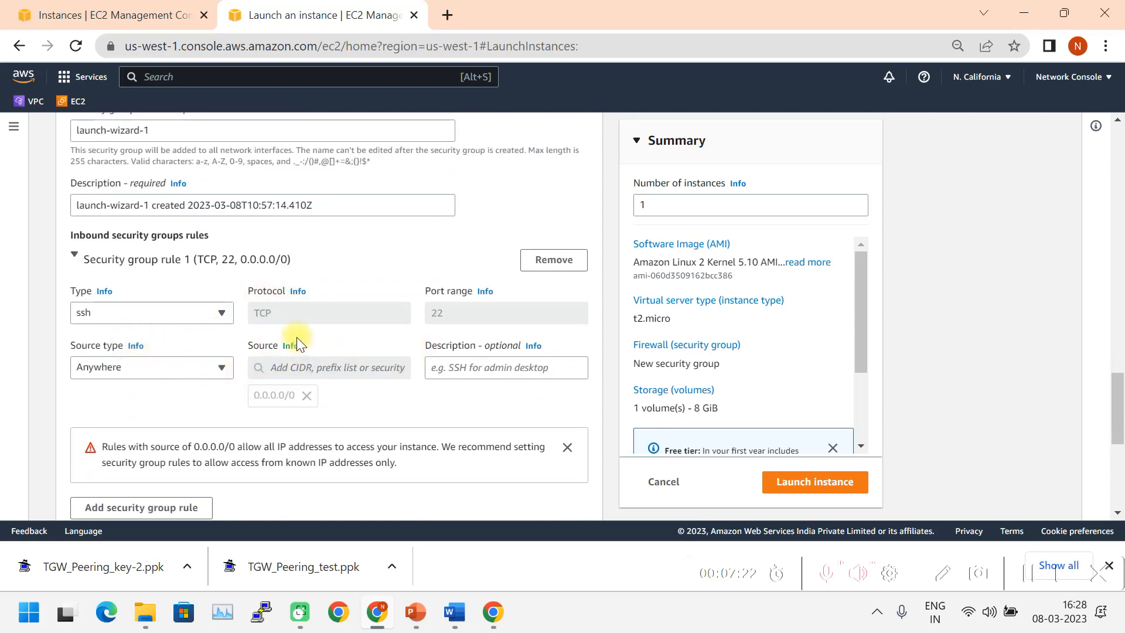
{"action": "scroll", "coordinate": [249, 367], "scroll_direction": "down", "scroll_amount": 2}
{"action": "left_click", "coordinate": [156, 420]}
{"action": "scroll", "coordinate": [346, 398], "scroll_direction": "down", "scroll_amount": 4}
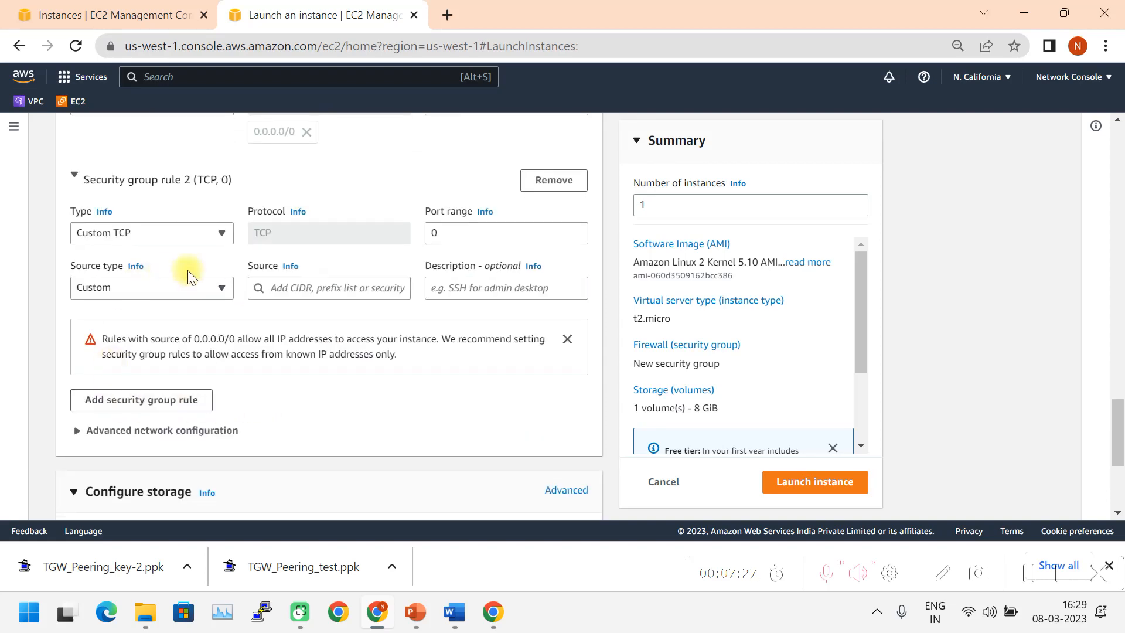
{"action": "left_click", "coordinate": [217, 233]}
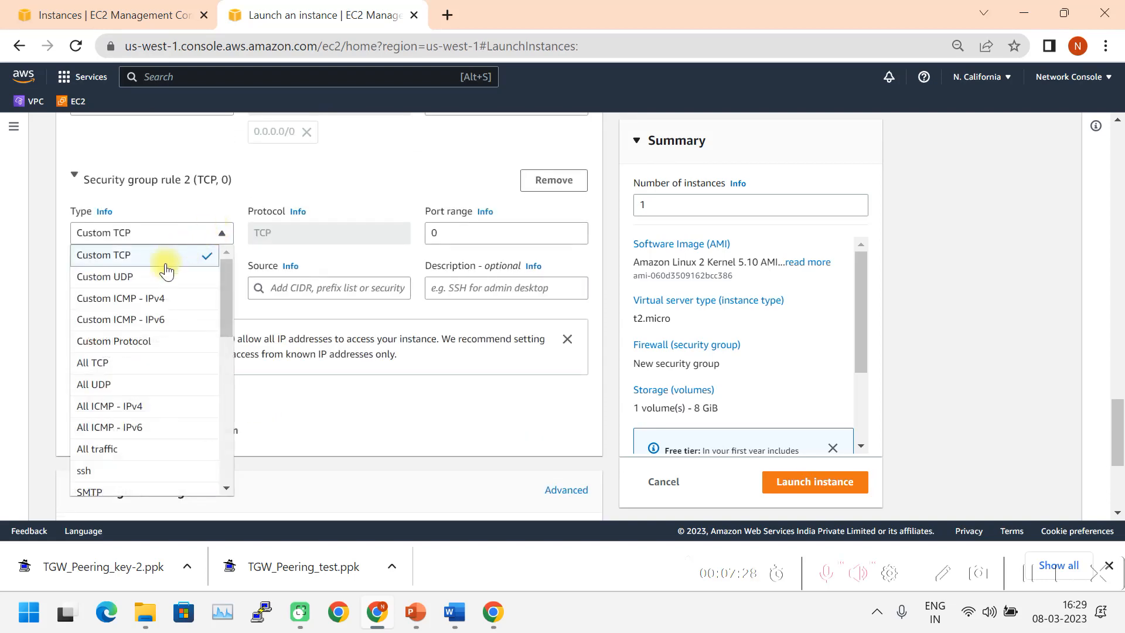
{"action": "left_click", "coordinate": [130, 405]}
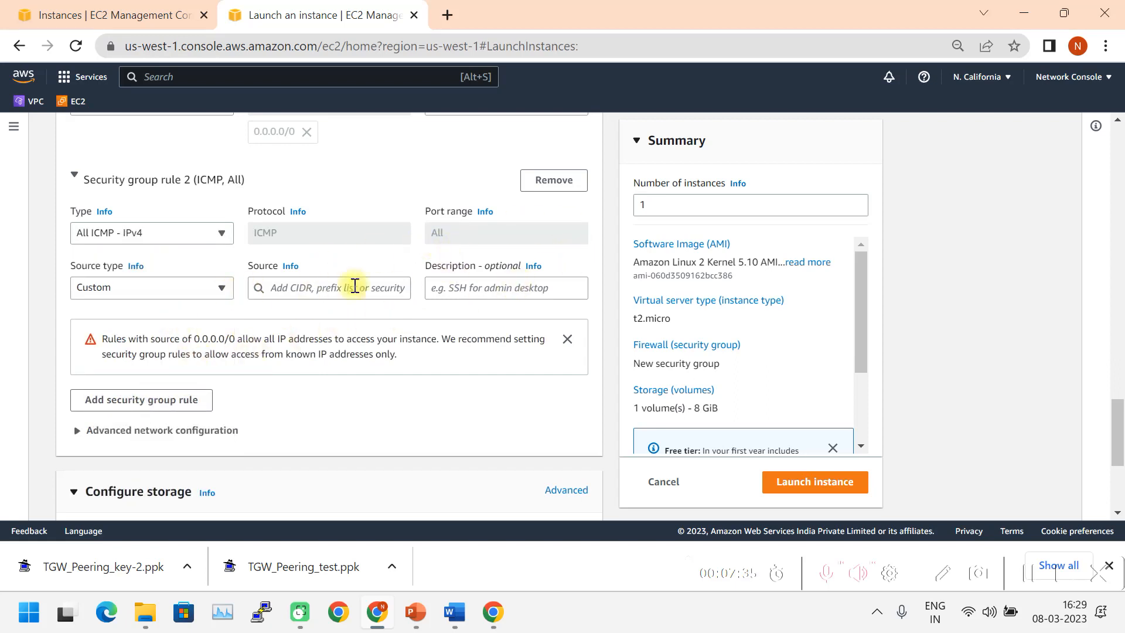
{"action": "left_click", "coordinate": [222, 290]}
{"action": "left_click", "coordinate": [168, 310]}
{"action": "scroll", "coordinate": [168, 311], "scroll_direction": "down", "scroll_amount": 3}
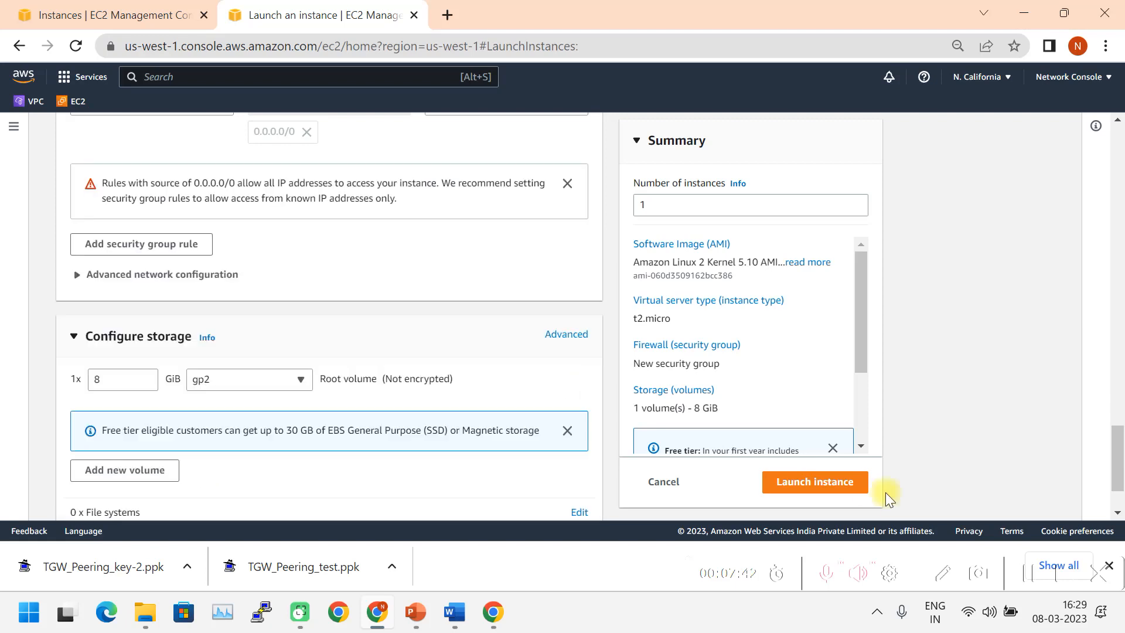
Step: Launch the private instance and open the N. California instance list
{"action": "left_click", "coordinate": [845, 483]}
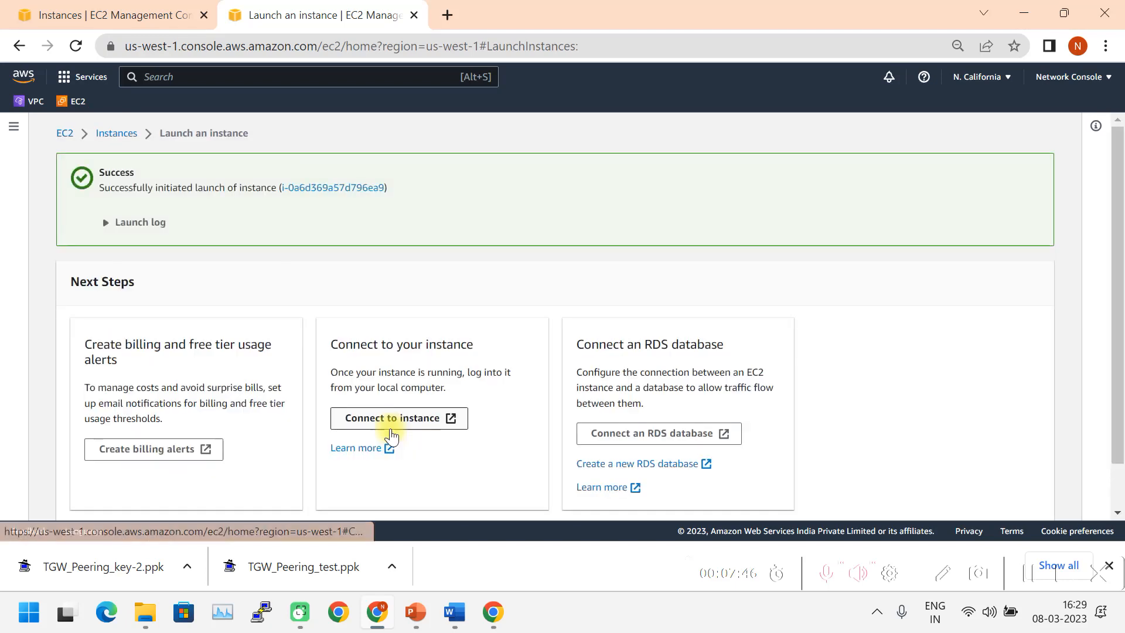
{"action": "left_click", "coordinate": [115, 133]}
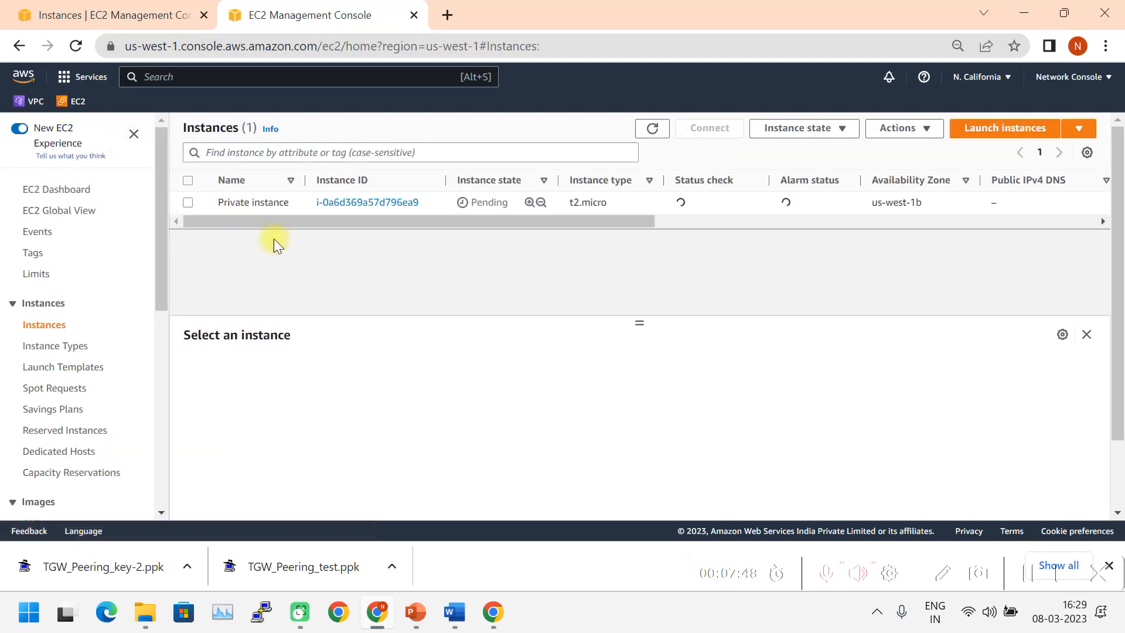
{"action": "left_click_drag", "start_coordinate": [475, 222], "coordinate": [389, 234]}
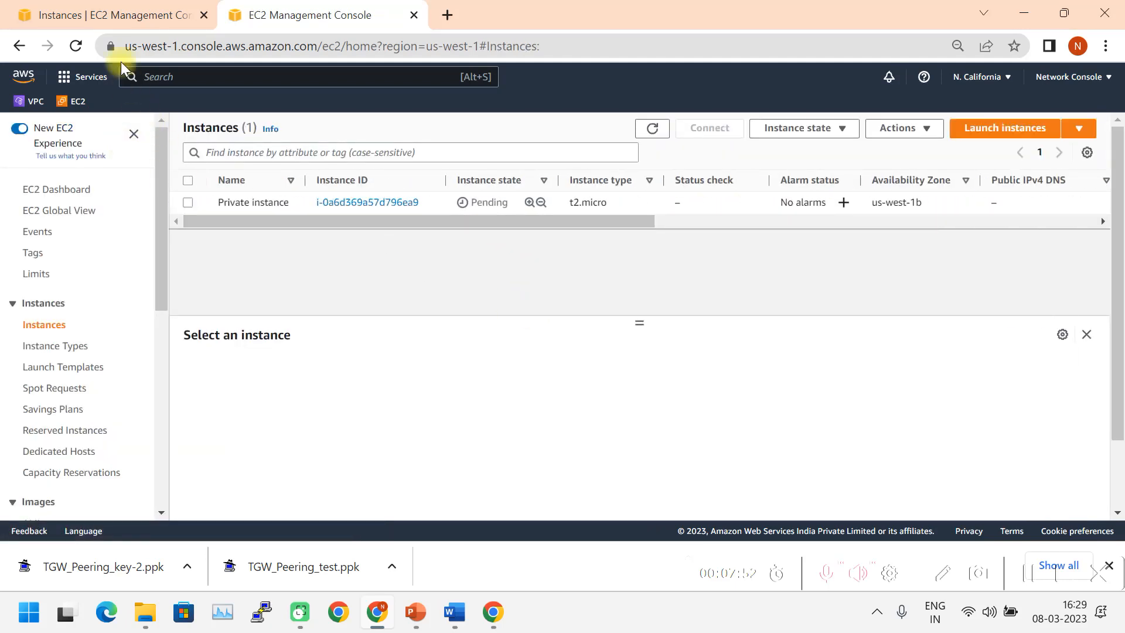
Step: Return to the N. Virginia instance list and view the details of Public instance
{"action": "left_click", "coordinate": [115, 14]}
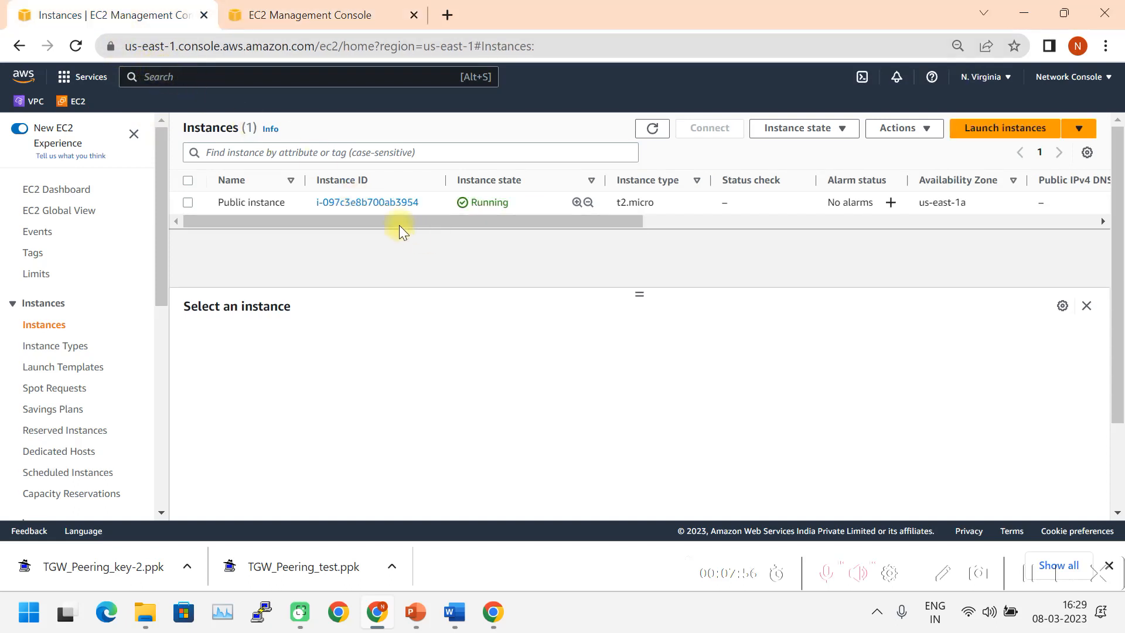
{"action": "left_click", "coordinate": [188, 201]}
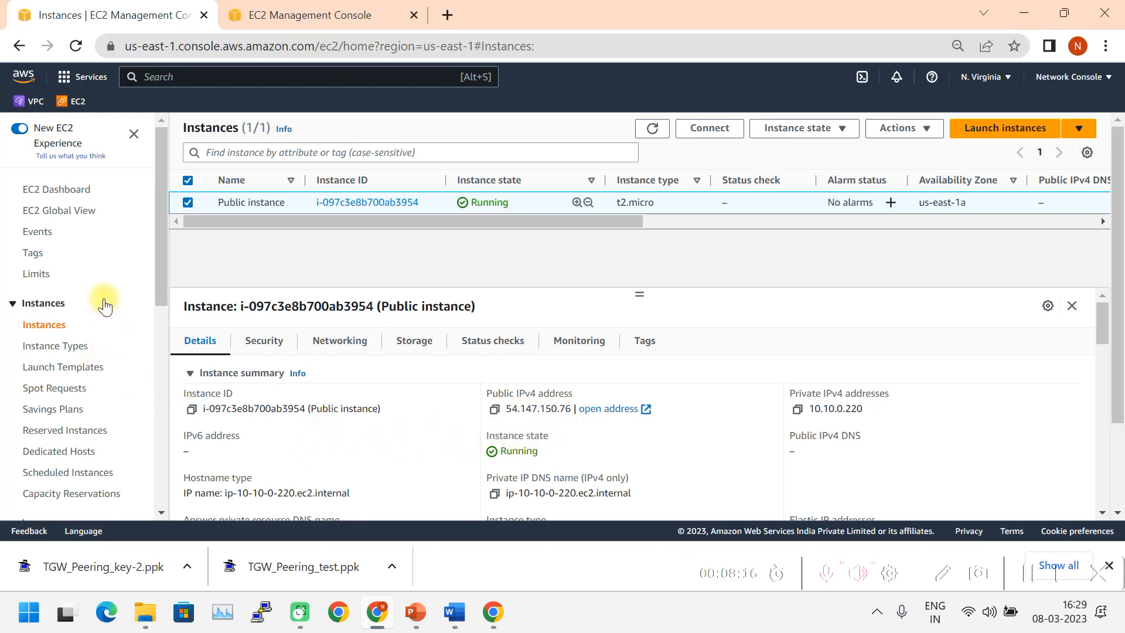
{"action": "scroll", "coordinate": [105, 301], "scroll_direction": "down", "scroll_amount": 3}
{"action": "scroll", "coordinate": [105, 316], "scroll_direction": "up", "scroll_amount": 3}
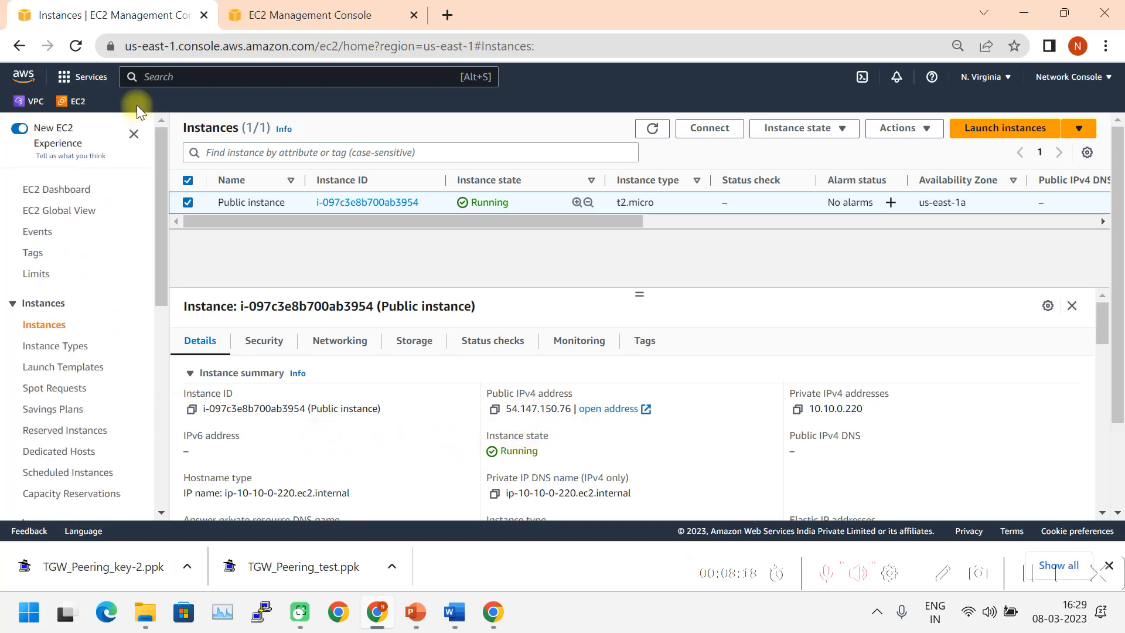
{"action": "scroll", "coordinate": [75, 282], "scroll_direction": "down", "scroll_amount": 3}
{"action": "scroll", "coordinate": [59, 234], "scroll_direction": "up", "scroll_amount": 3}
Step: In the N. Virginia VPC service, explicitly associate Public subnet with the main route table of EastUS_VPC
{"action": "left_click", "coordinate": [32, 101]}
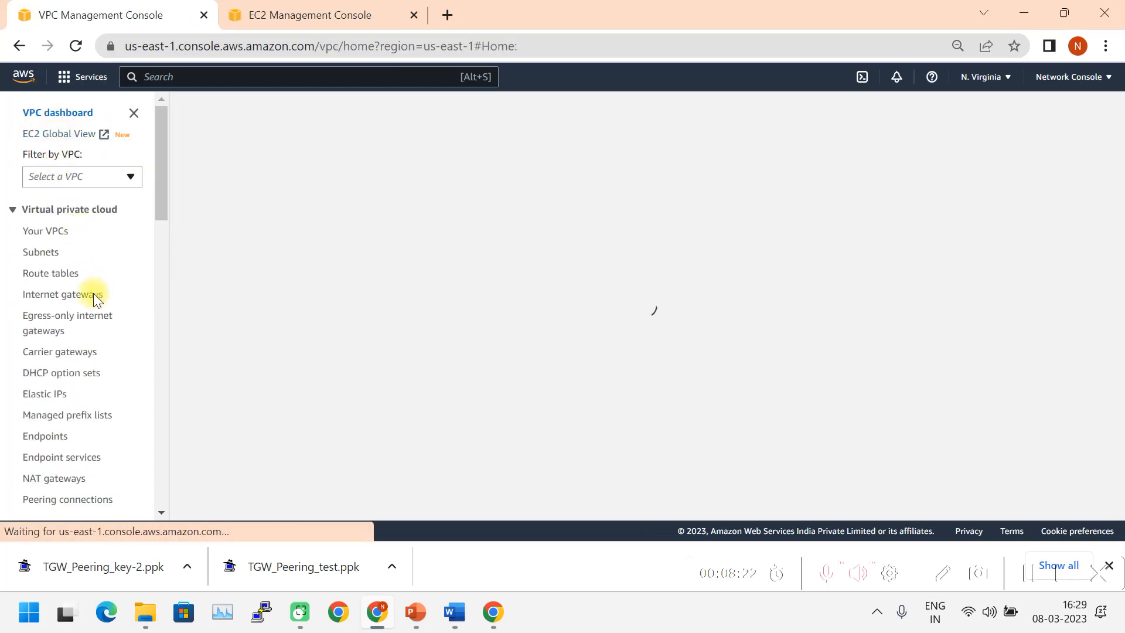
{"action": "left_click", "coordinate": [54, 277]}
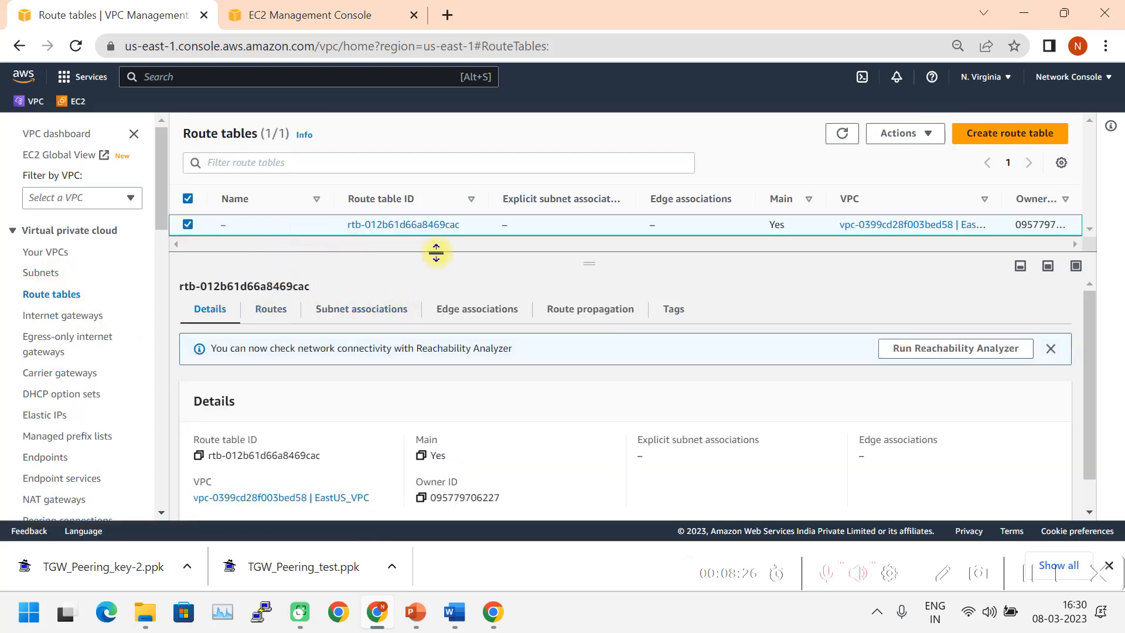
{"action": "scroll", "coordinate": [343, 448], "scroll_direction": "down", "scroll_amount": 1}
{"action": "scroll", "coordinate": [328, 448], "scroll_direction": "up", "scroll_amount": 1}
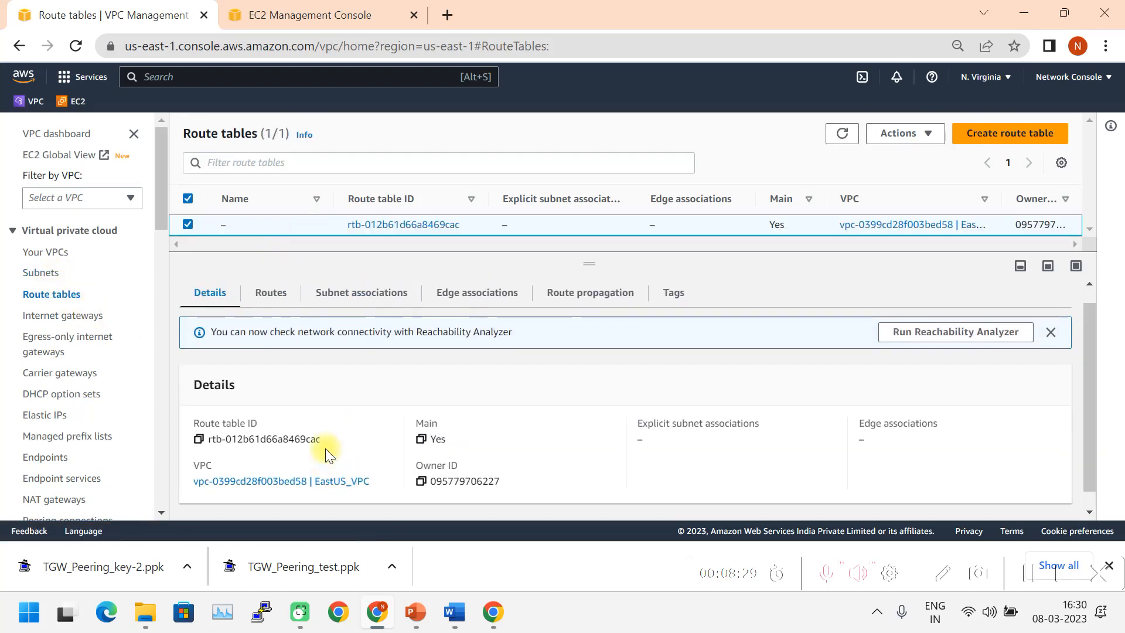
{"action": "left_click", "coordinate": [372, 313]}
{"action": "scroll", "coordinate": [439, 324], "scroll_direction": "down", "scroll_amount": 3}
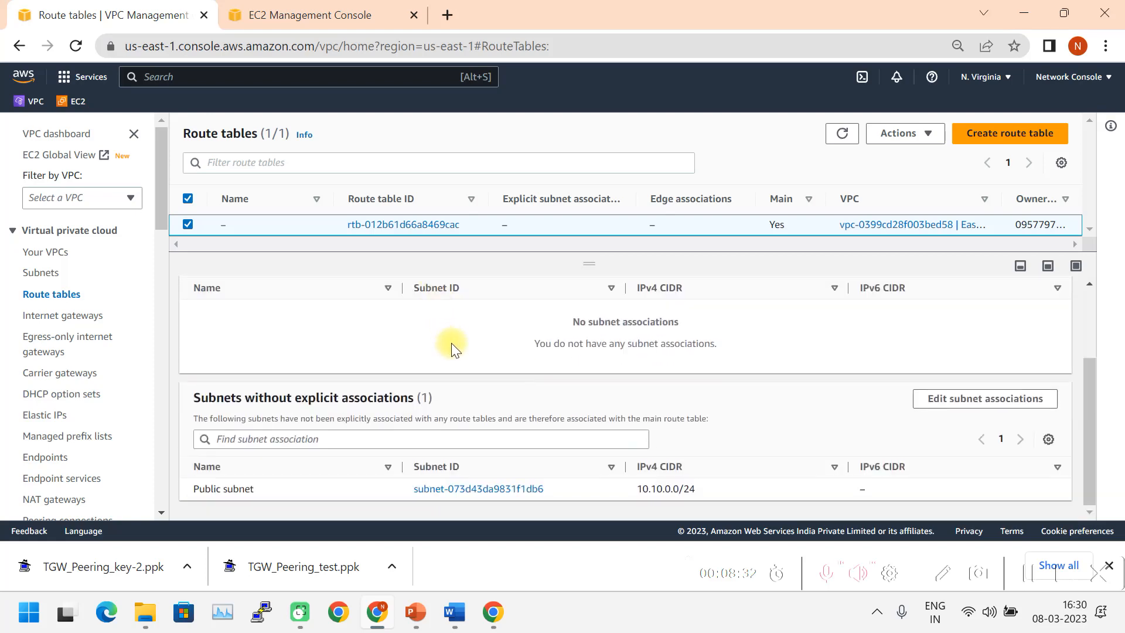
{"action": "scroll", "coordinate": [974, 358], "scroll_direction": "up", "scroll_amount": 3}
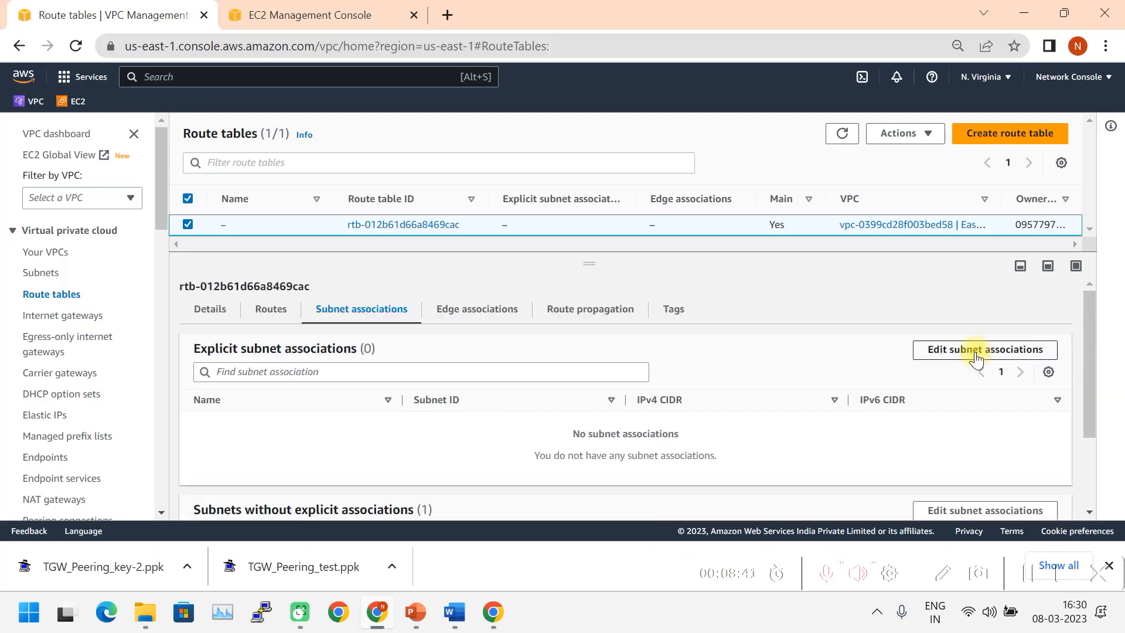
{"action": "left_click", "coordinate": [975, 351]}
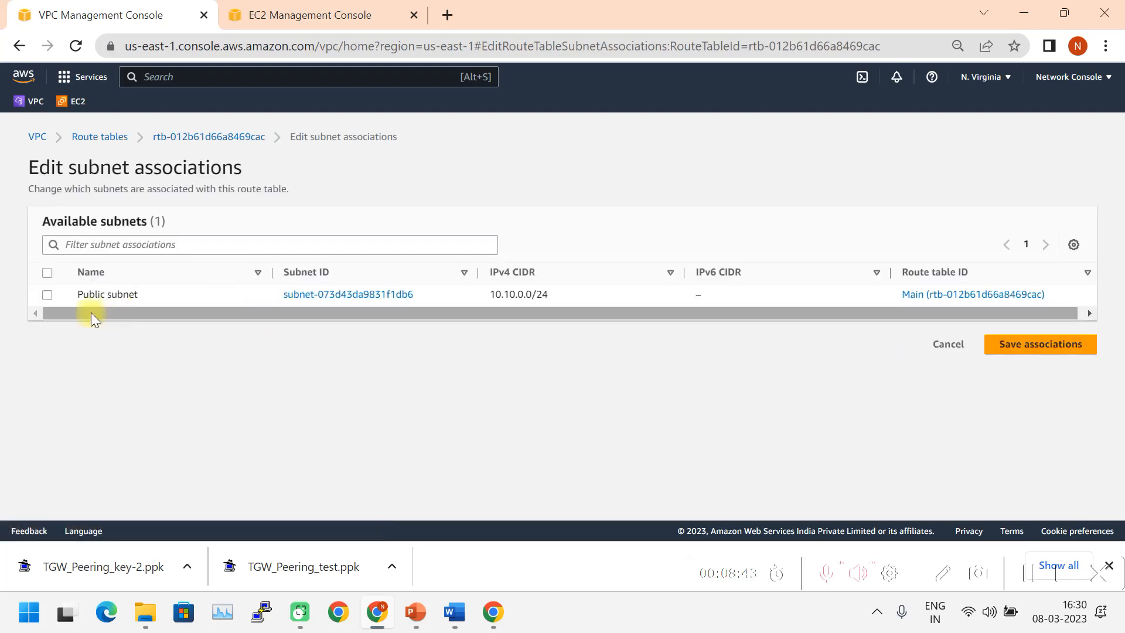
{"action": "left_click", "coordinate": [50, 294]}
{"action": "left_click", "coordinate": [1043, 439]}
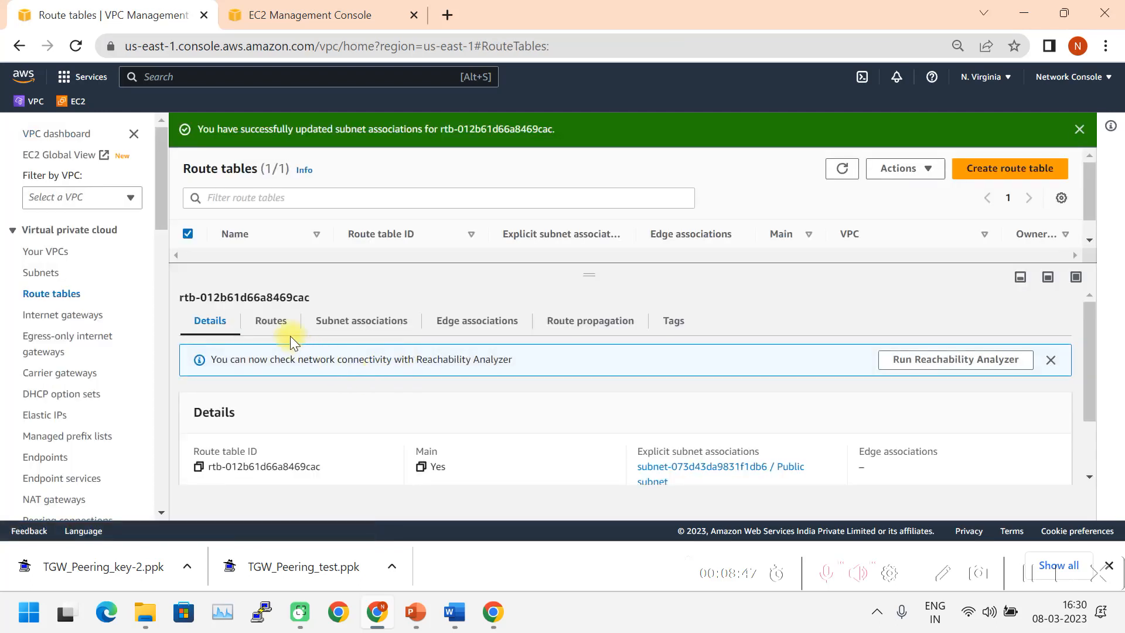
Step: Add and save a route for 0.0.0.0/0 targeting internet gateway IGW_1 in the main route table of EastUS_VPC
{"action": "left_click", "coordinate": [281, 323]}
{"action": "scroll", "coordinate": [340, 351], "scroll_direction": "down", "scroll_amount": 1}
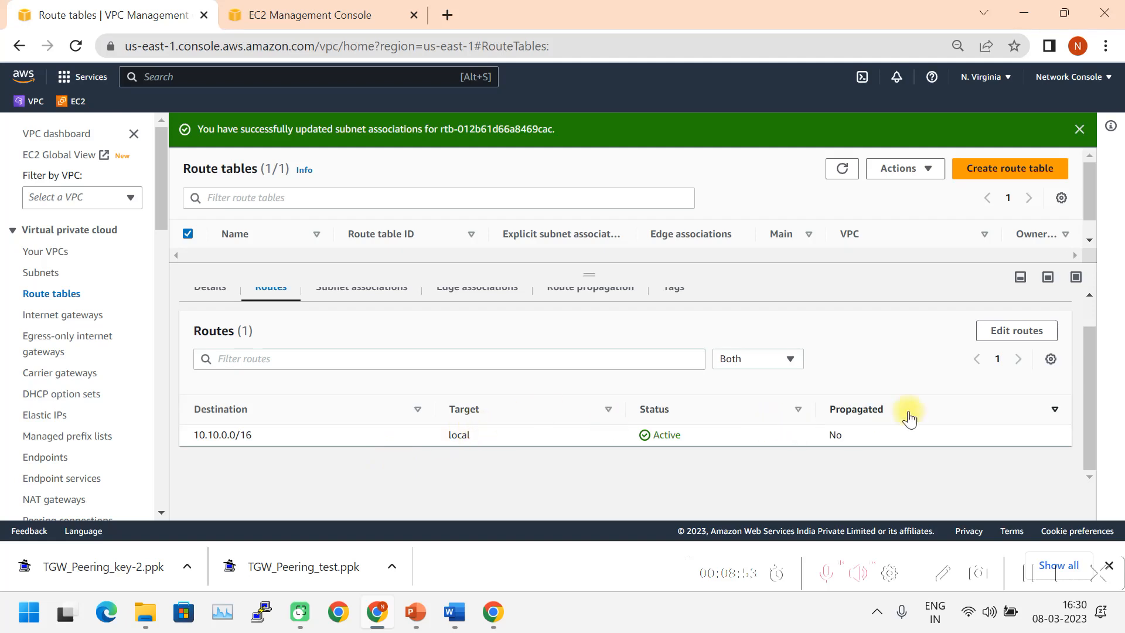
{"action": "left_click", "coordinate": [1012, 332]}
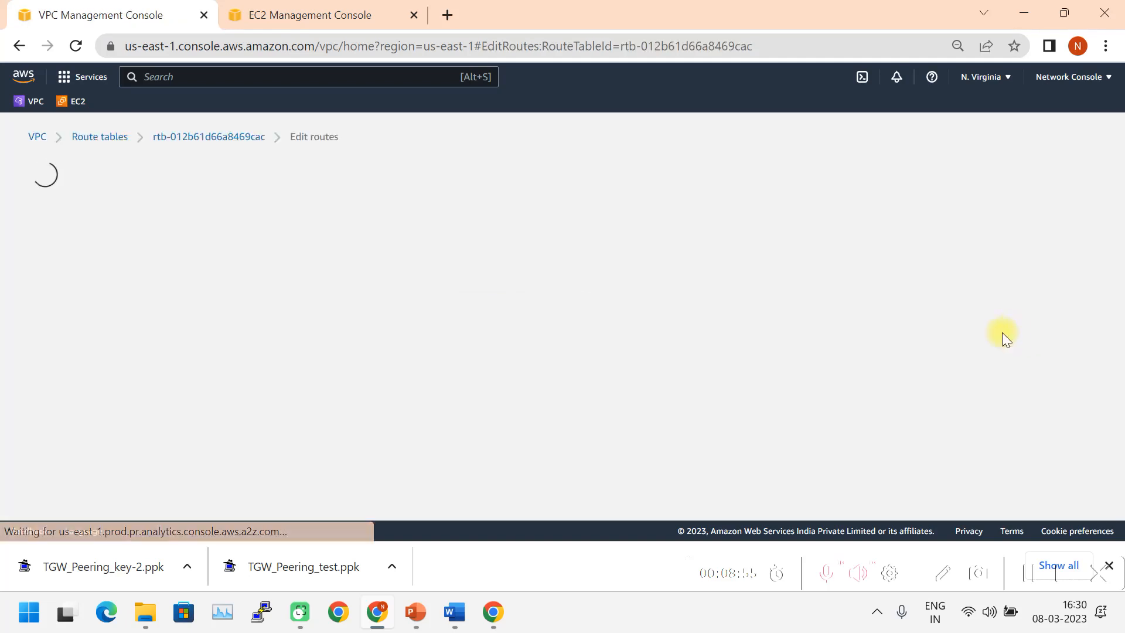
{"action": "left_click", "coordinate": [58, 302]}
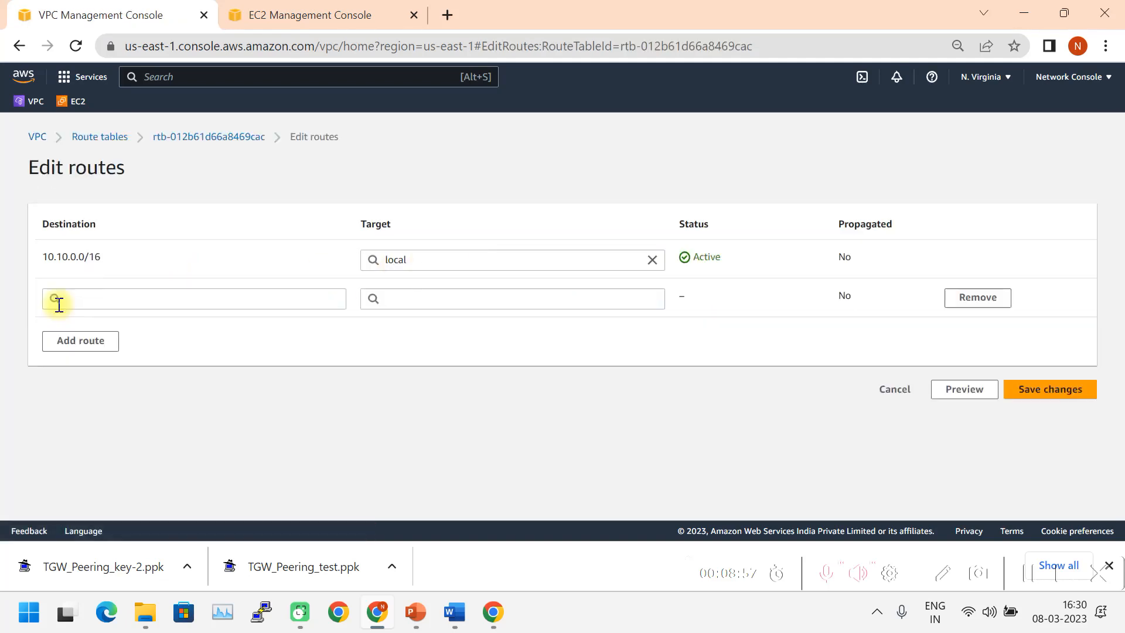
{"action": "left_click", "coordinate": [110, 299]}
{"action": "left_click", "coordinate": [101, 321]}
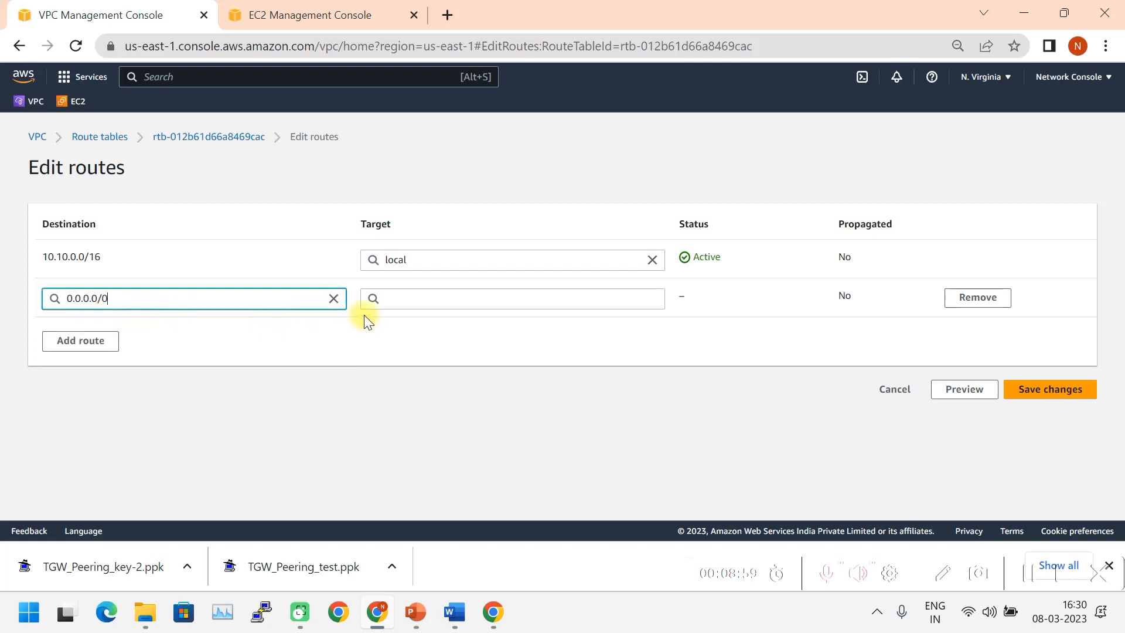
{"action": "left_click", "coordinate": [428, 296]}
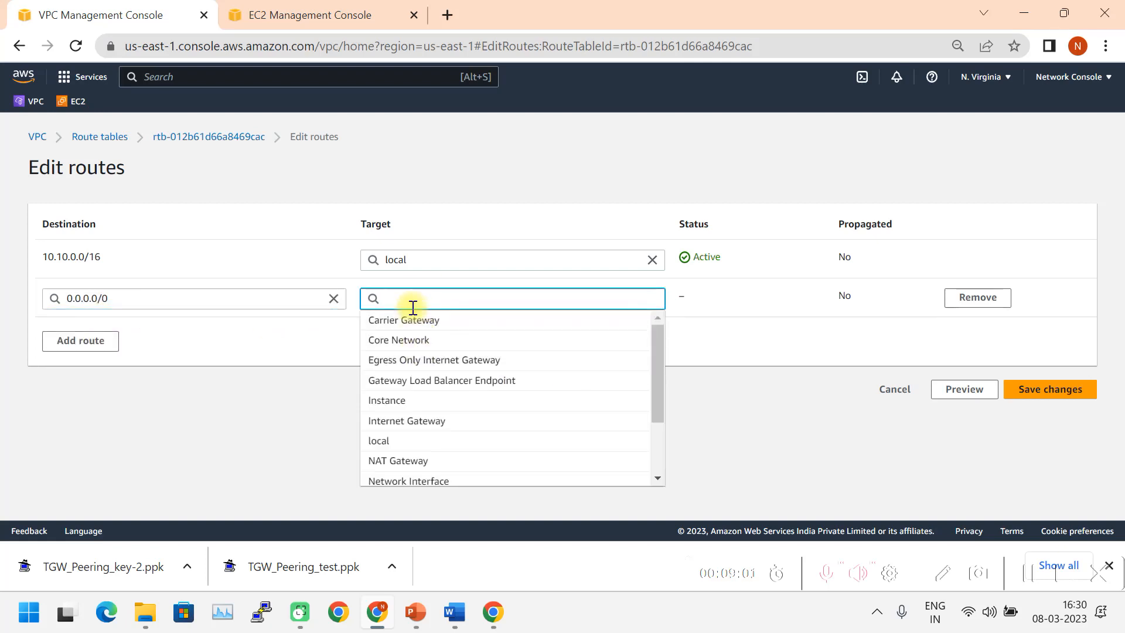
{"action": "left_click", "coordinate": [418, 422]}
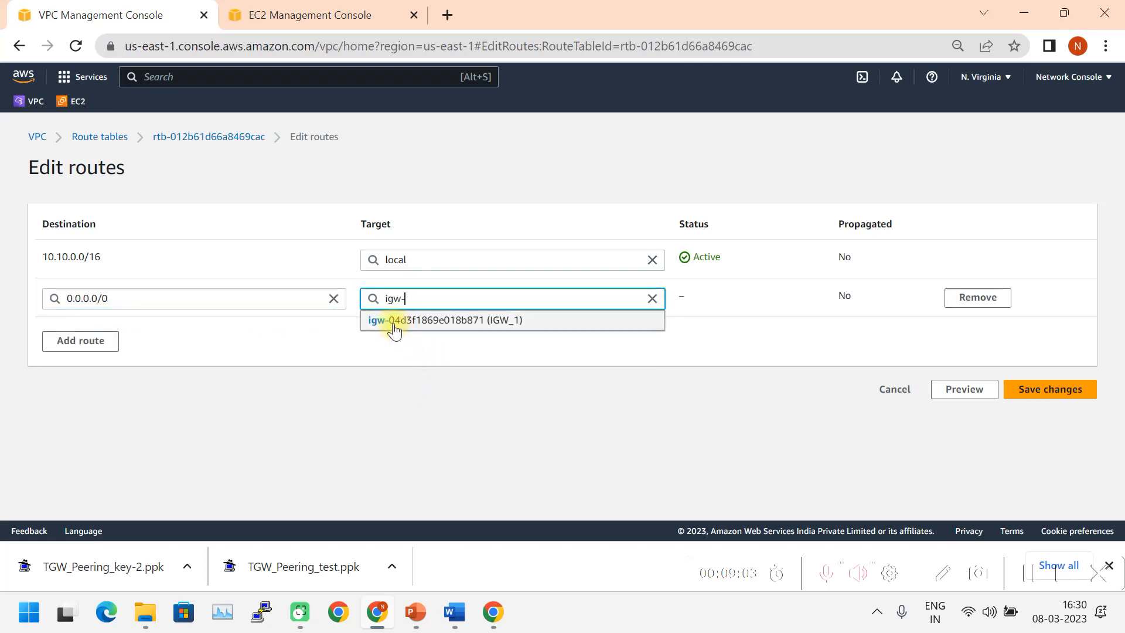
{"action": "left_click", "coordinate": [492, 321]}
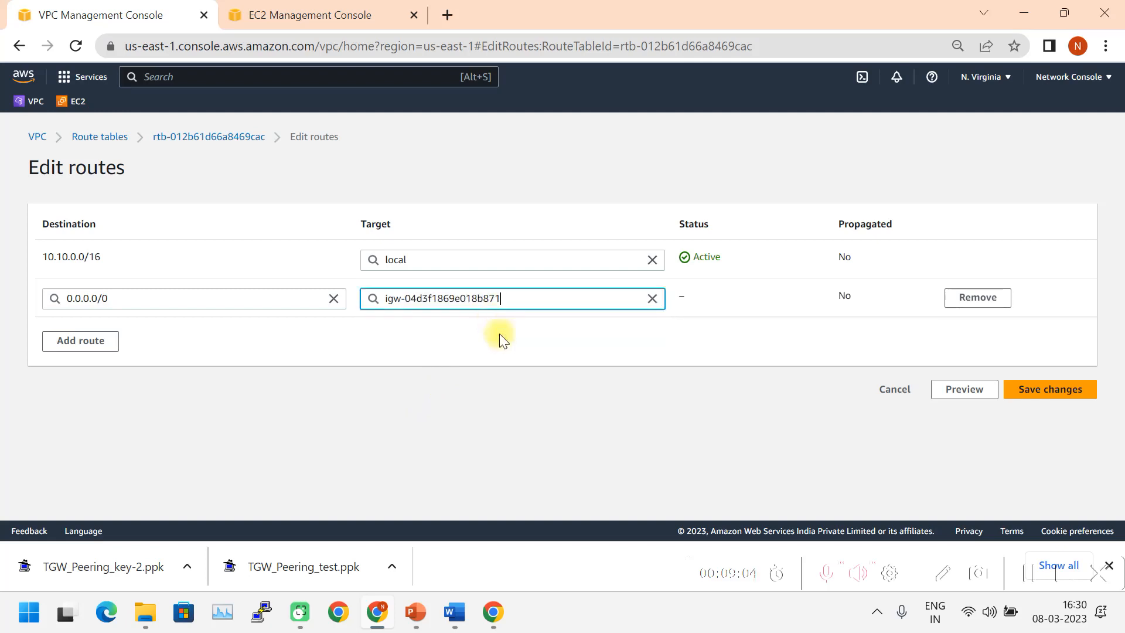
{"action": "left_click", "coordinate": [1039, 392]}
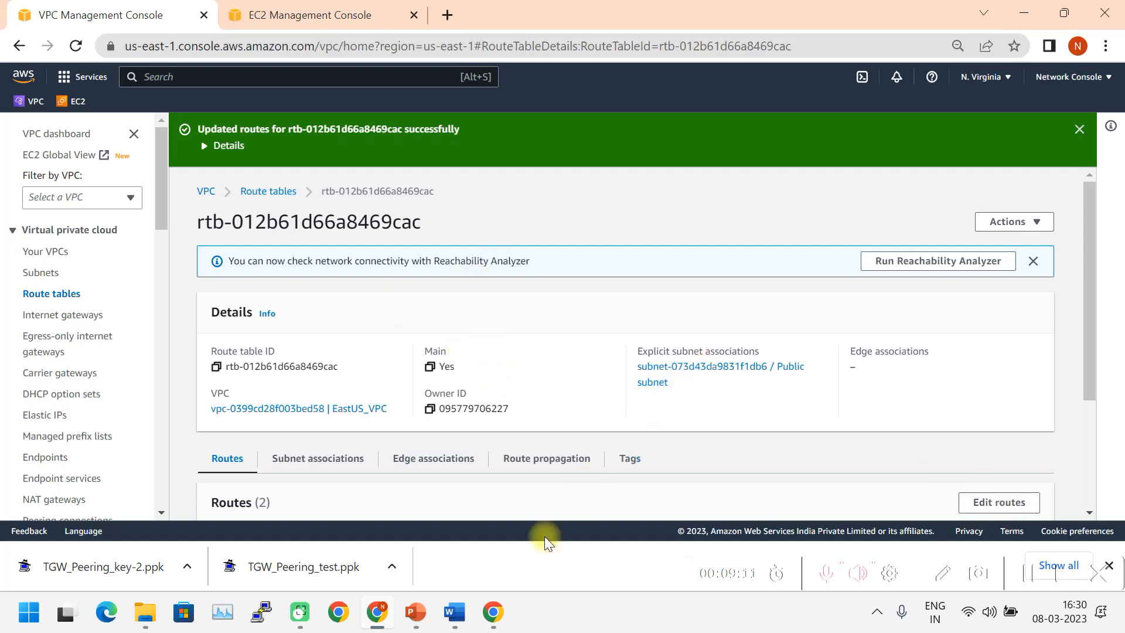
{"action": "scroll", "coordinate": [773, 417], "scroll_direction": "down", "scroll_amount": 3}
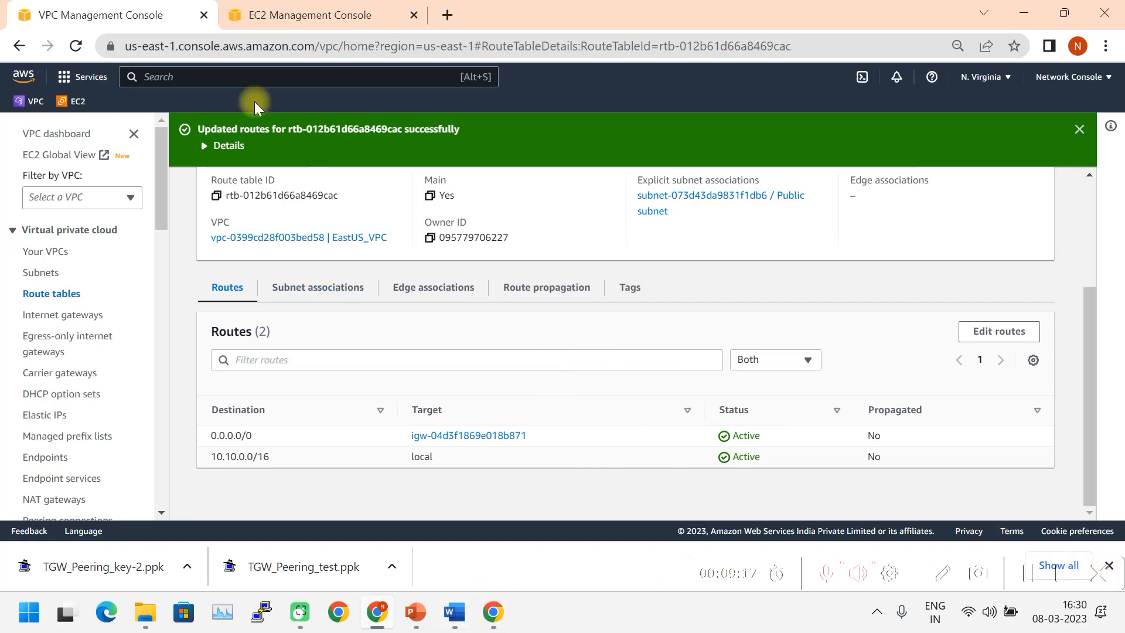
Step: In the running EC2 instances of N. Virginia, select Public instance and copy its public IPv4 address
{"action": "left_click", "coordinate": [76, 108]}
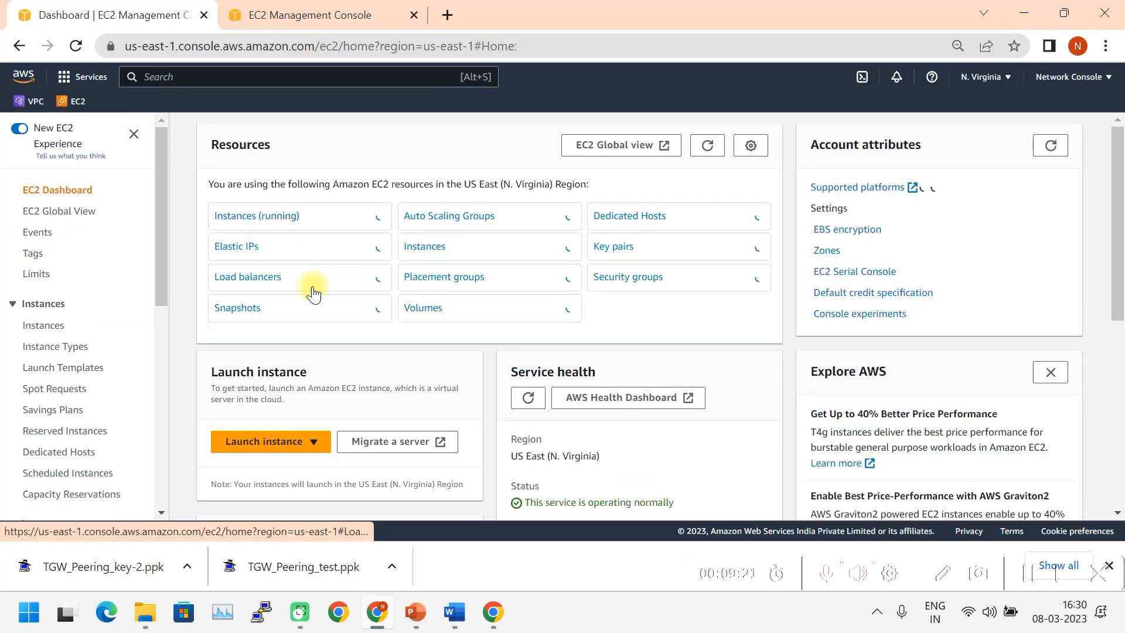
{"action": "left_click", "coordinate": [239, 220]}
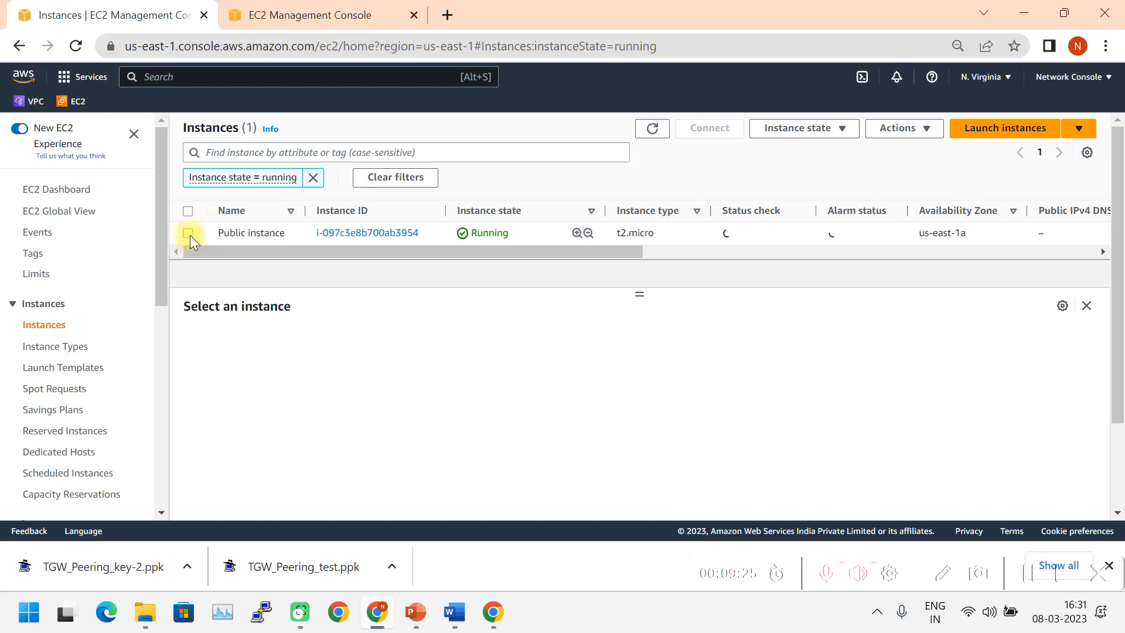
{"action": "left_click", "coordinate": [188, 233]}
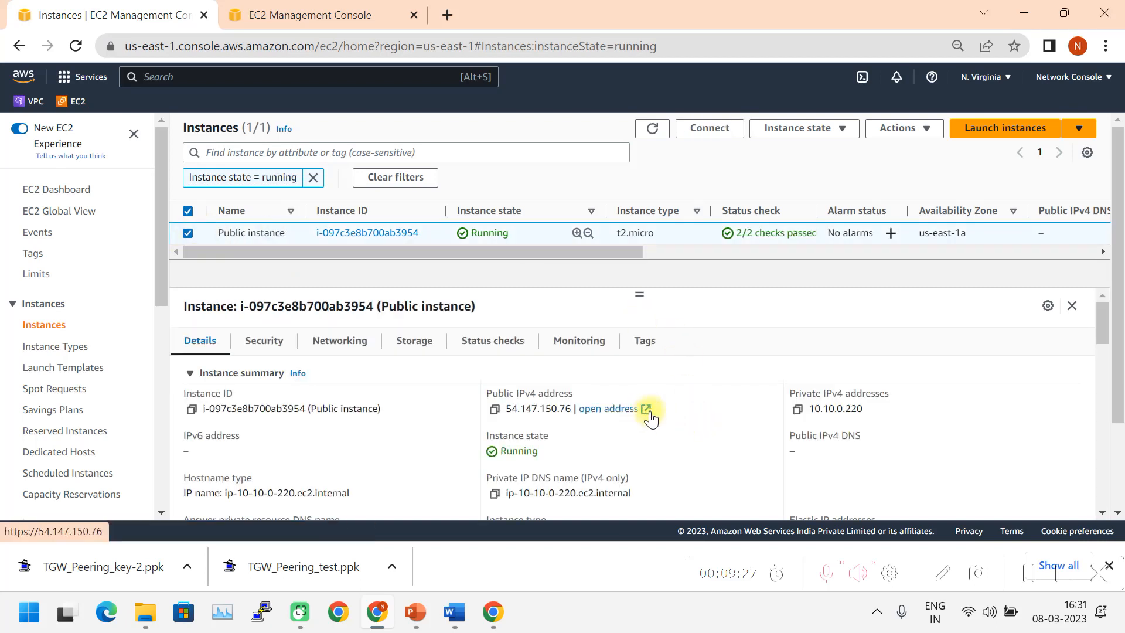
{"action": "left_click_drag", "start_coordinate": [574, 410], "coordinate": [530, 410]}
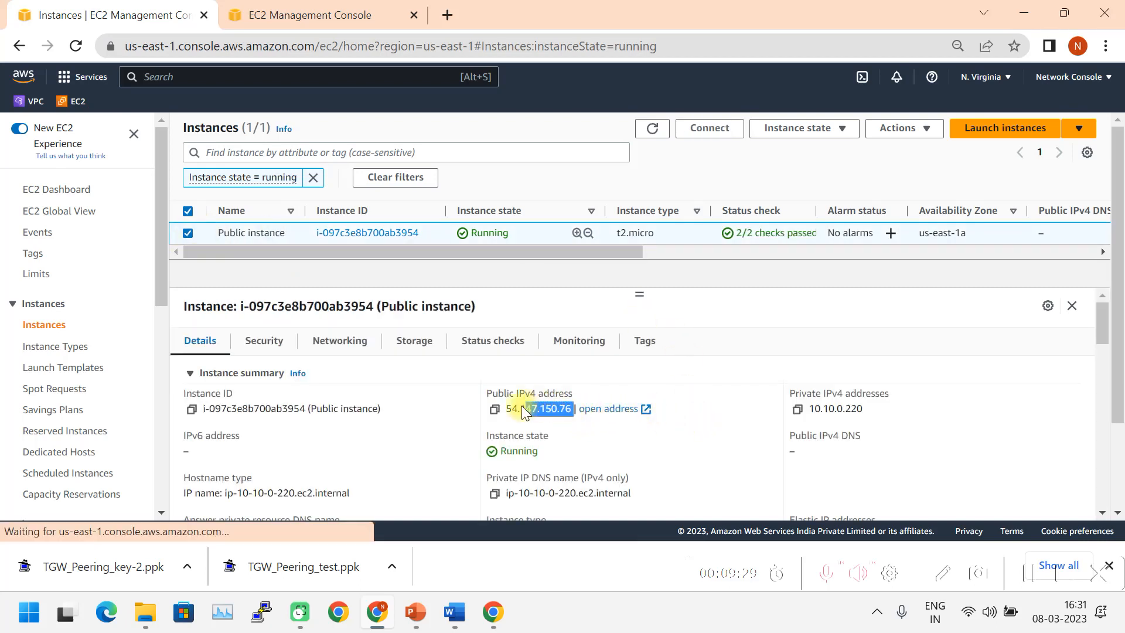
{"action": "left_click", "coordinate": [495, 409]}
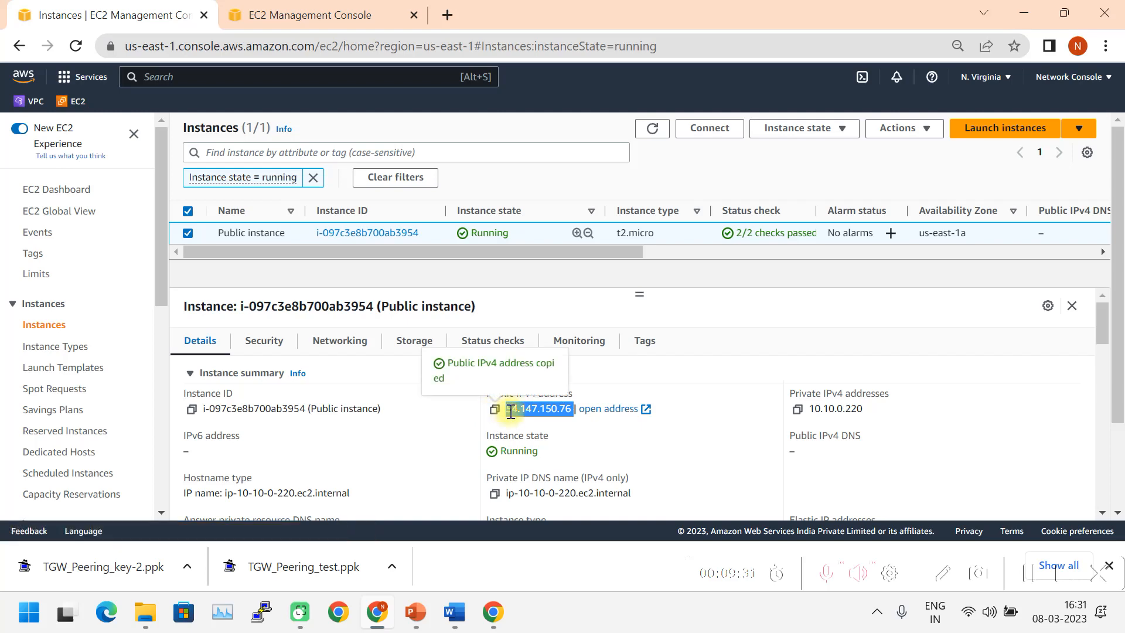
Step: In PuTTY, set the host name to 54.147.150.76 and choose the TGW_Peering_test private key from Downloads for SSH authentication
{"action": "left_click", "coordinate": [261, 612]}
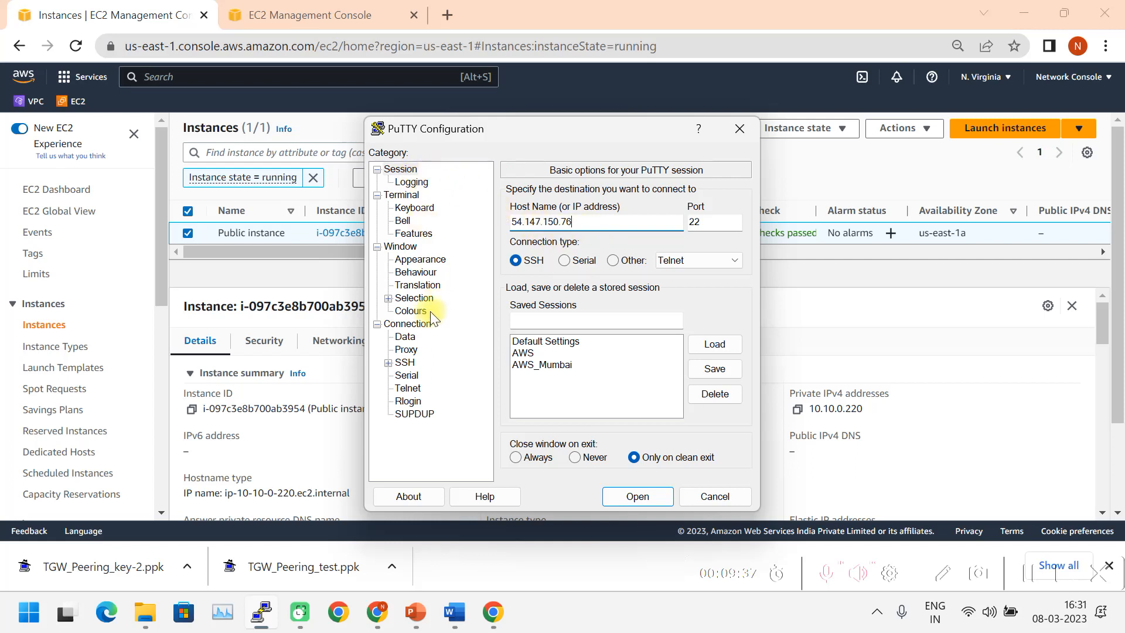
{"action": "left_click", "coordinate": [407, 324]}
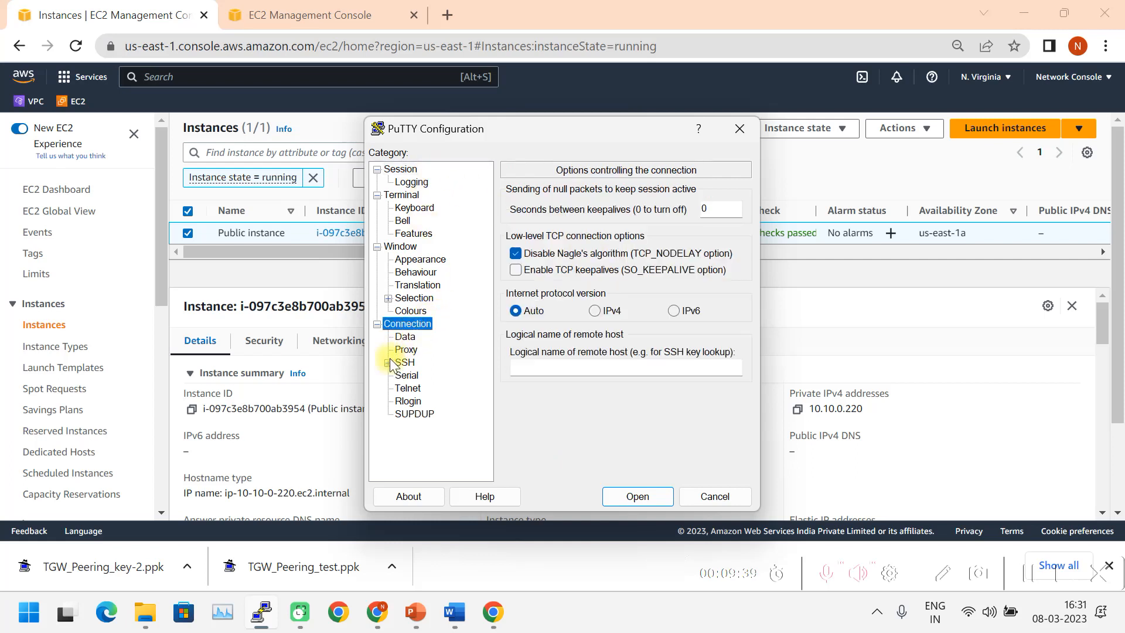
{"action": "left_click", "coordinate": [388, 362]}
{"action": "left_click", "coordinate": [406, 349]}
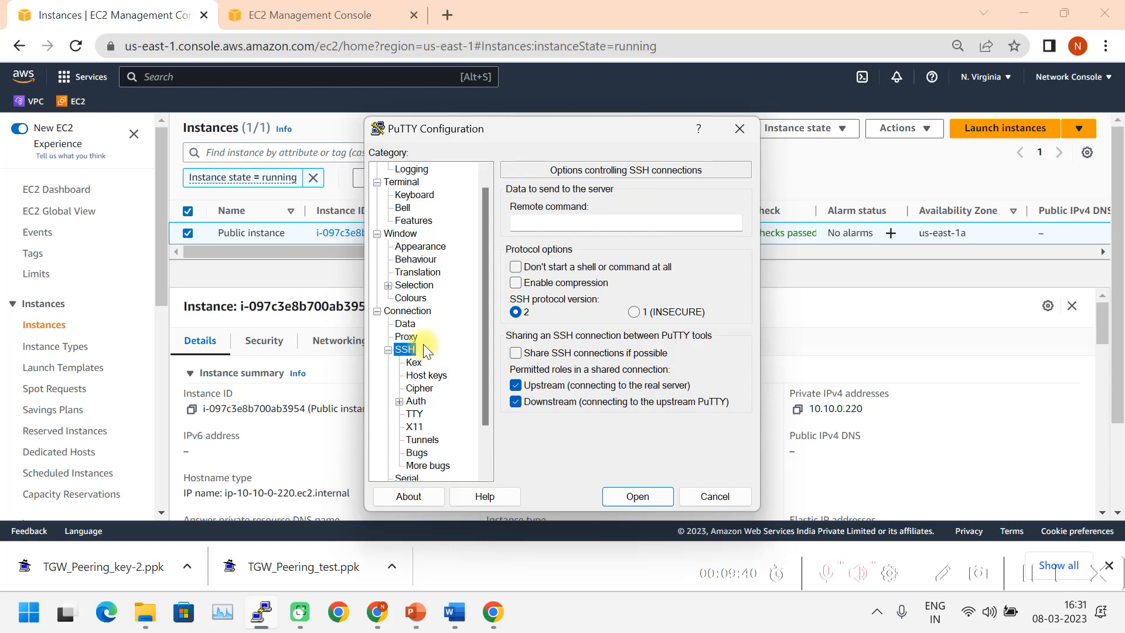
{"action": "left_click", "coordinate": [415, 401]}
{"action": "left_click", "coordinate": [711, 391]}
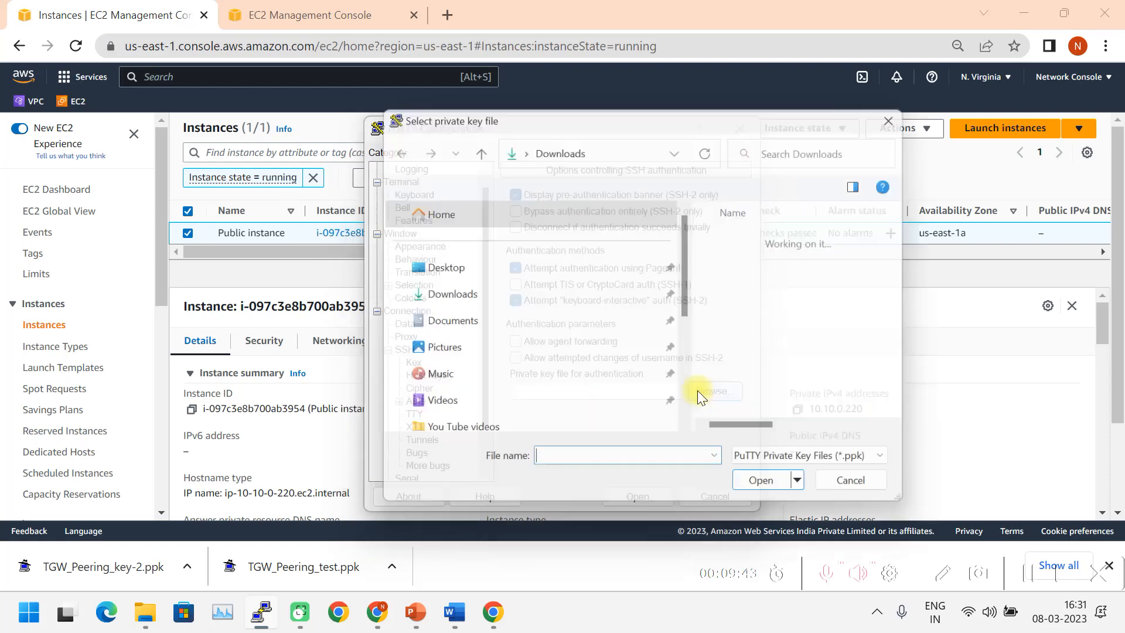
{"action": "left_click", "coordinate": [512, 298]}
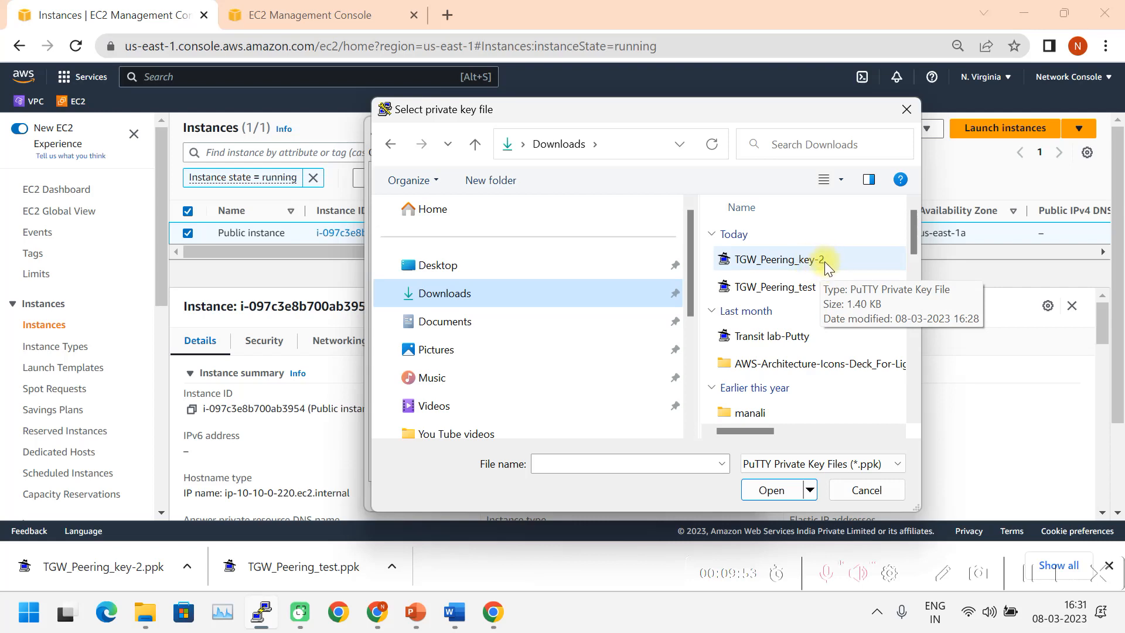
{"action": "double_click", "coordinate": [778, 291]}
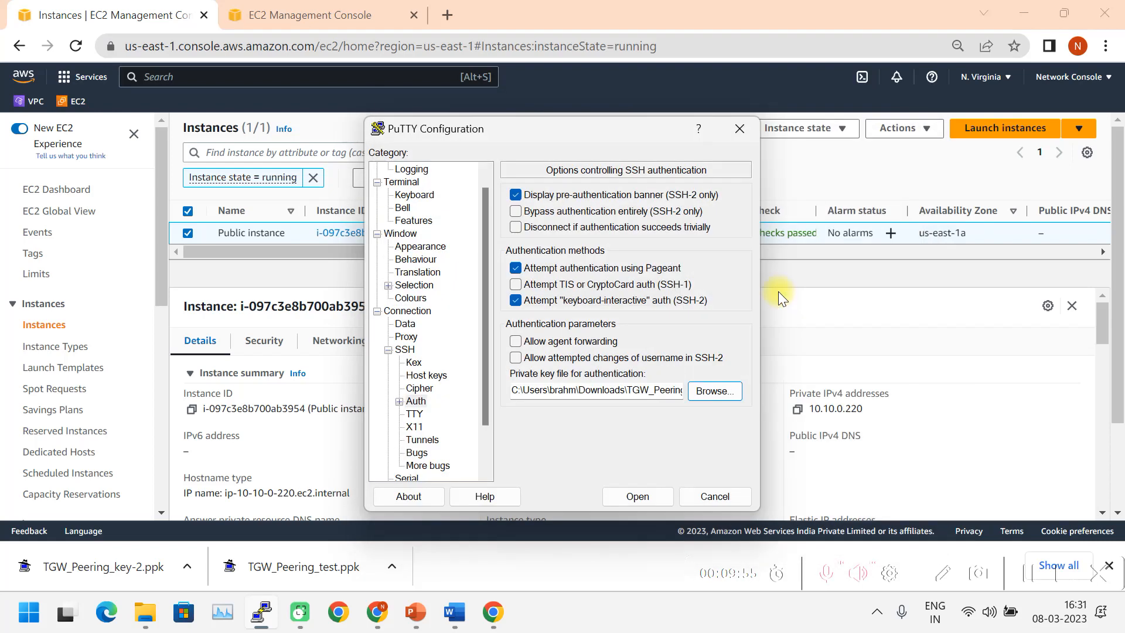
{"action": "scroll", "coordinate": [404, 251], "scroll_direction": "up", "scroll_amount": 1}
{"action": "left_click", "coordinate": [400, 168]}
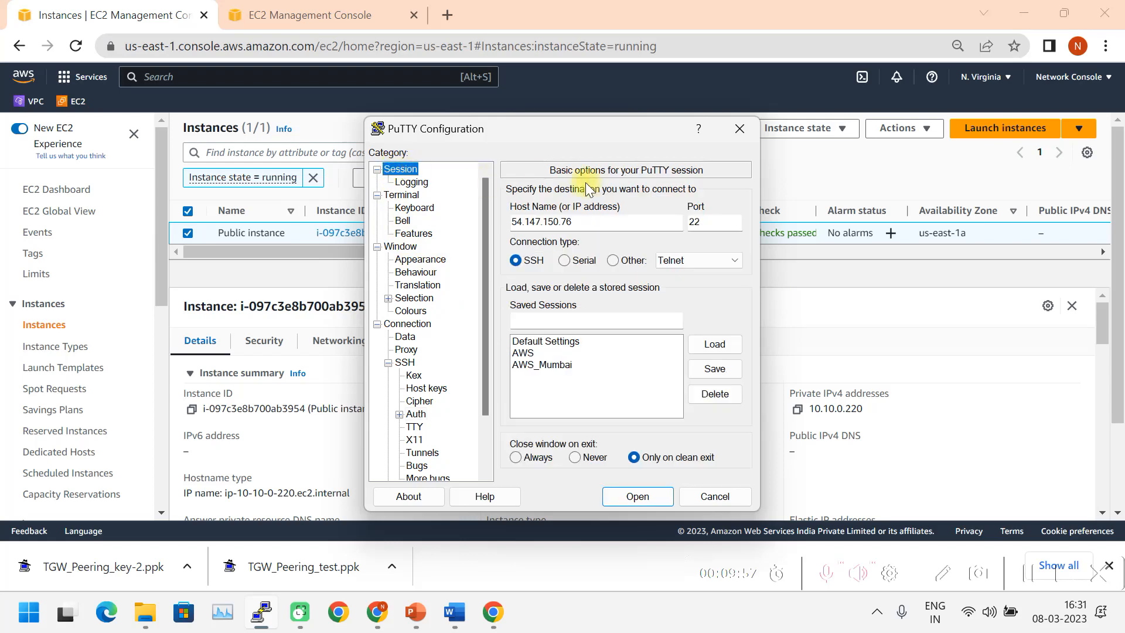
Step: Open the SSH session, accept the server's host key and log in to Public instance as ec2-user
{"action": "left_click", "coordinate": [651, 493]}
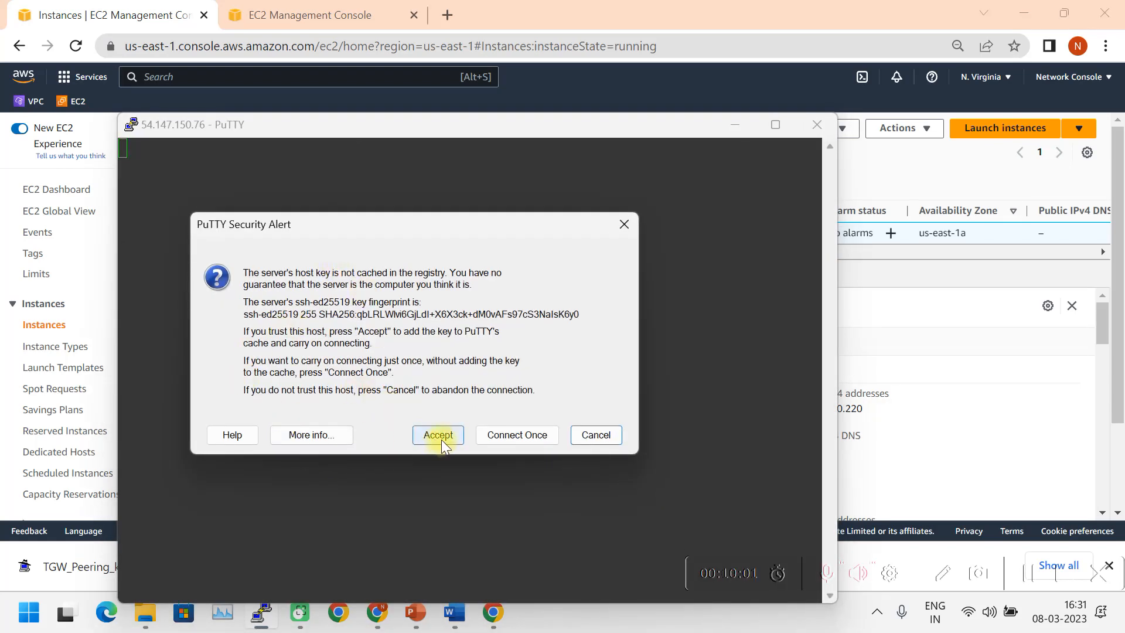
{"action": "left_click", "coordinate": [437, 434]}
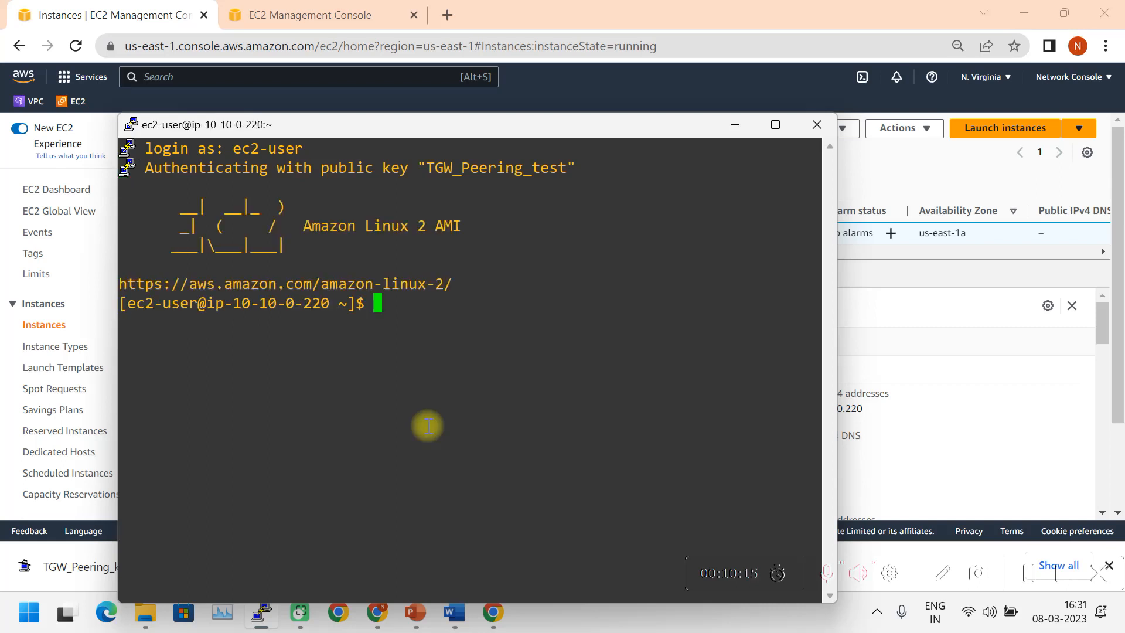
{"action": "key", "text": "Return"}
{"action": "key", "text": "Return"}
{"action": "key", "text": "Return"}
{"action": "key", "text": "Return"}
{"action": "key", "text": "Return"}
{"action": "key", "text": "Return"}
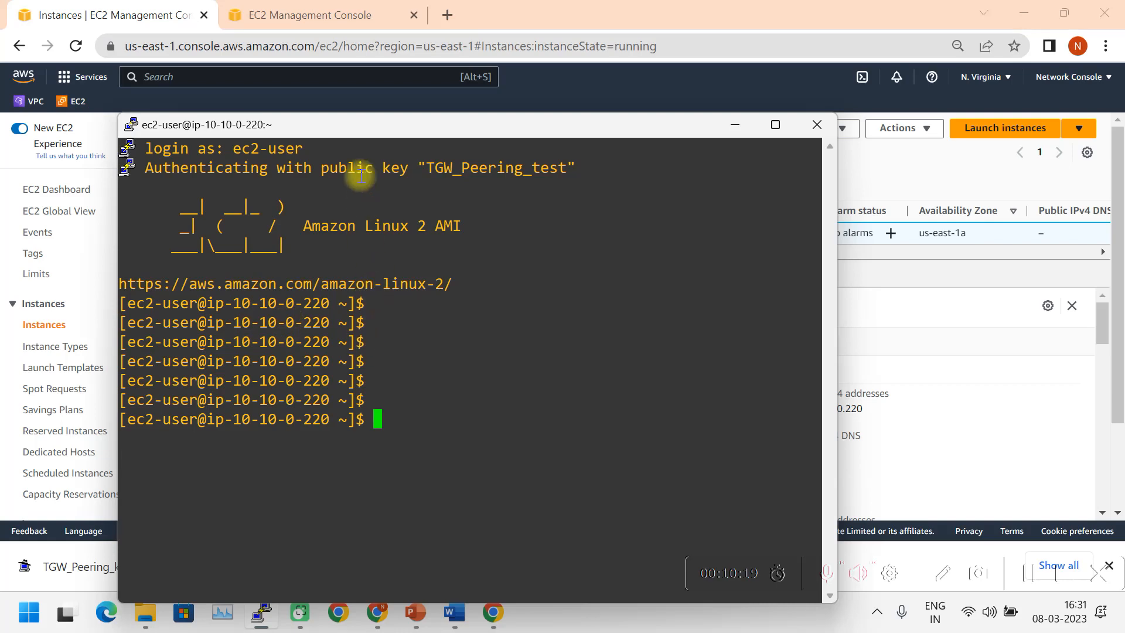
Step: In the N. California EC2 instance list, select Private instance and copy its private IPv4 address
{"action": "left_click", "coordinate": [293, 11]}
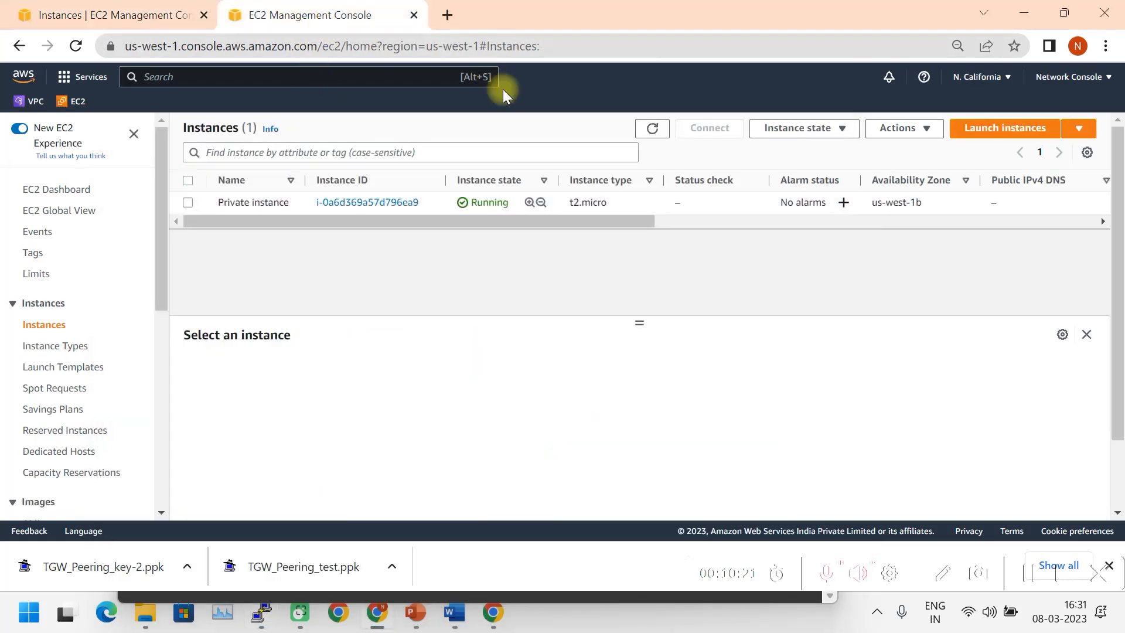
{"action": "left_click", "coordinate": [188, 202]}
{"action": "scroll", "coordinate": [525, 394], "scroll_direction": "down", "scroll_amount": 2}
{"action": "scroll", "coordinate": [542, 422], "scroll_direction": "up", "scroll_amount": 2}
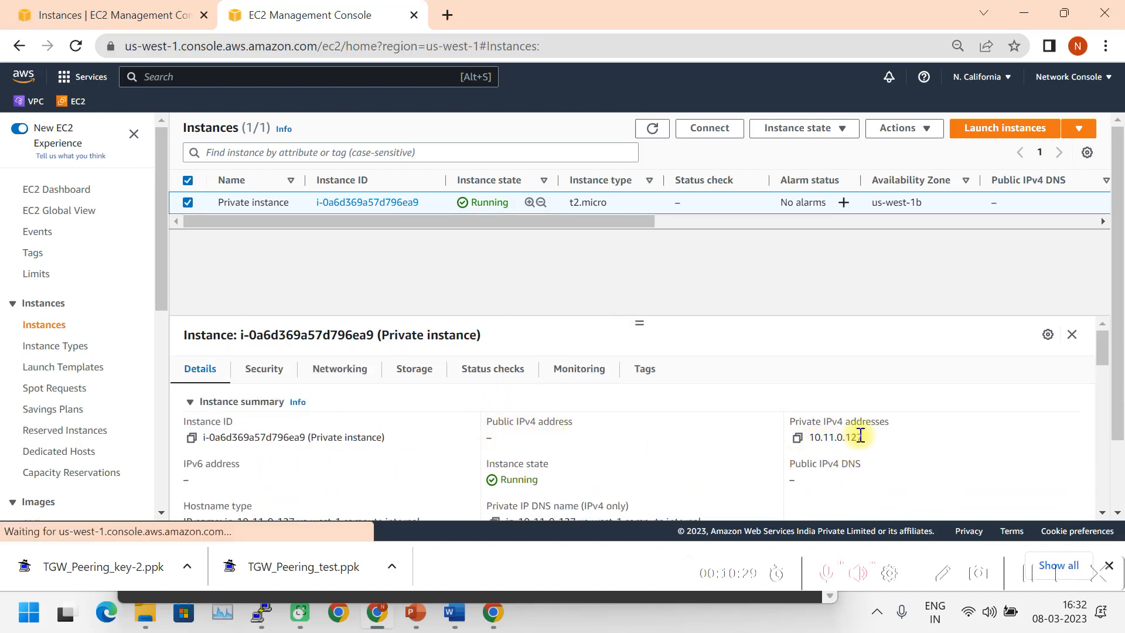
{"action": "left_click_drag", "start_coordinate": [864, 439], "coordinate": [810, 438]}
Step: Switch to the PuTTY session of Public instance and ping 10.11.0.127 to test connectivity to Private instance
{"action": "key", "text": "alt+Tab"}
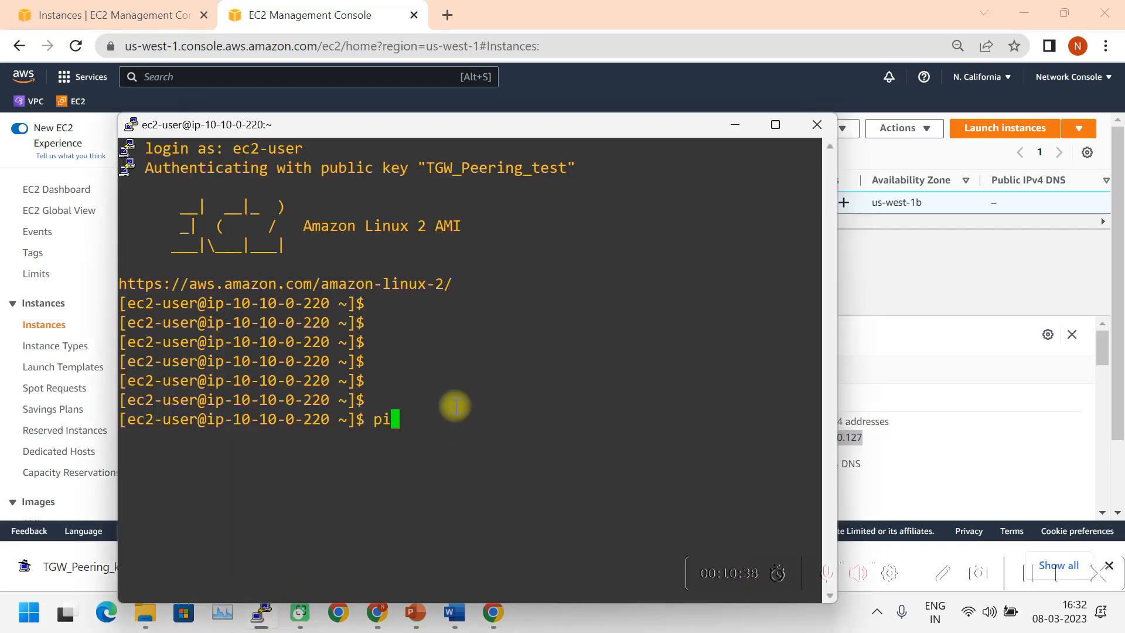
{"action": "right_click", "coordinate": [456, 405]}
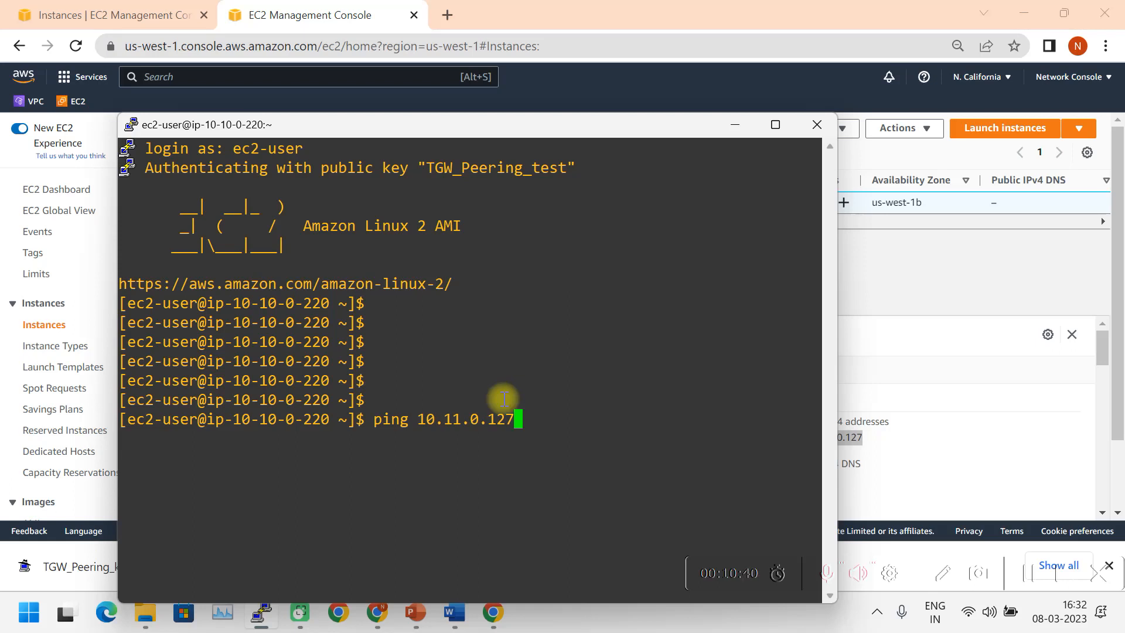
{"action": "key", "text": "Return"}
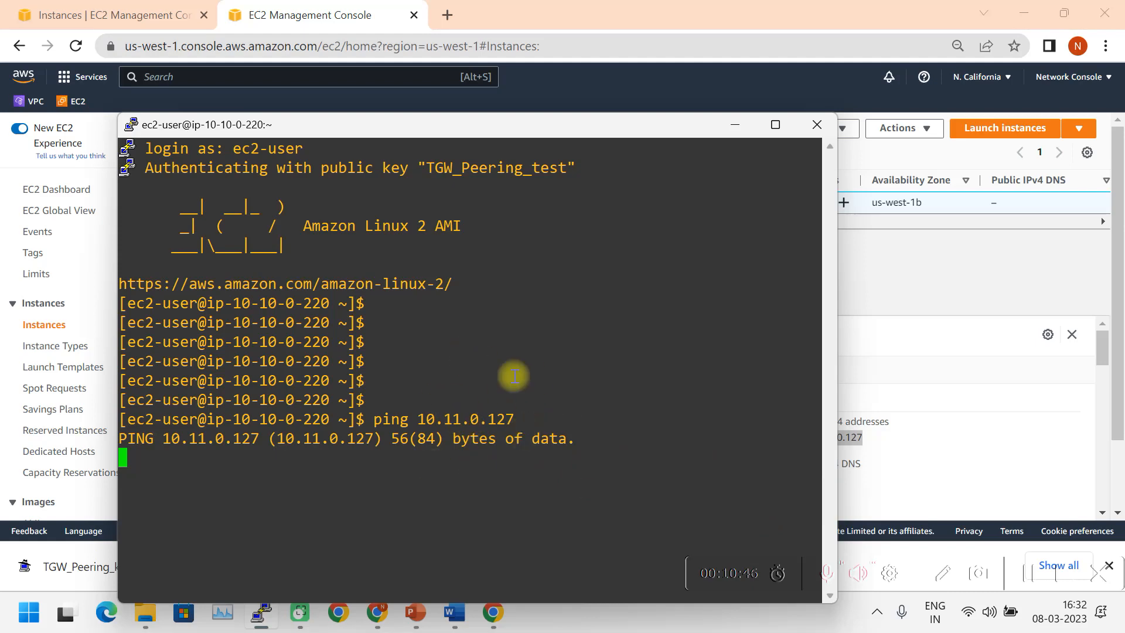
Step: Switch to the Transit Gateway Peerings document in Word and examine both transit gateways and the public subnet's routes in the diagram
{"action": "key", "text": "alt+Tab"}
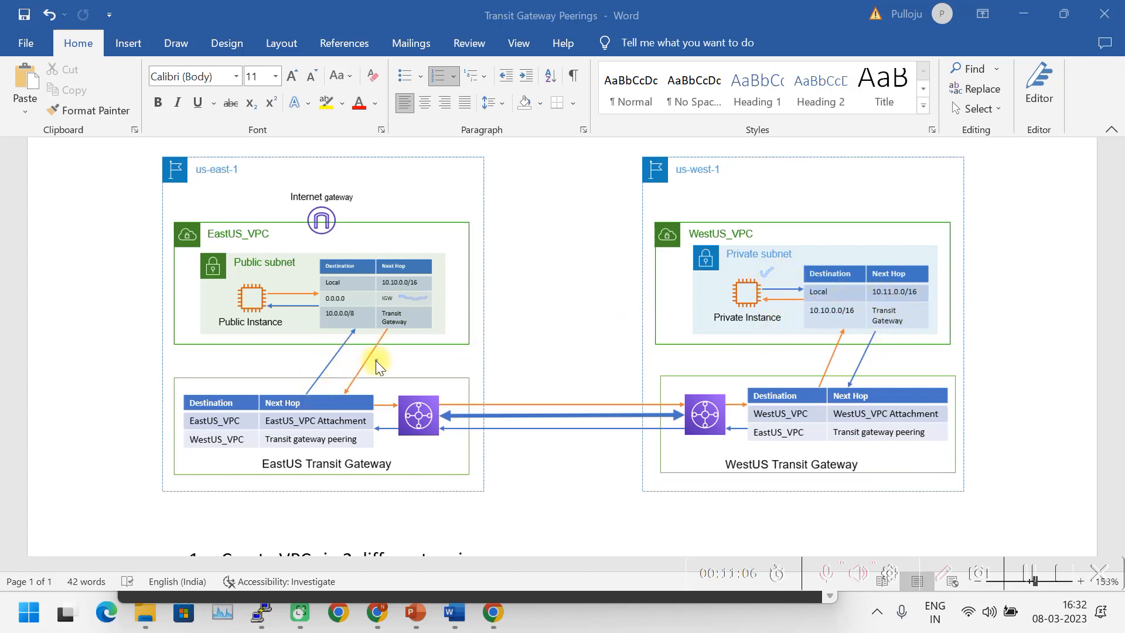
{"action": "mouse_move", "coordinate": [408, 377]}
{"action": "left_mouse_down"}
{"action": "mouse_move", "coordinate": [447, 472]}
{"action": "mouse_move", "coordinate": [409, 377]}
{"action": "left_mouse_up"}
{"action": "mouse_move", "coordinate": [651, 402]}
{"action": "left_mouse_down"}
{"action": "mouse_move", "coordinate": [639, 447]}
{"action": "mouse_move", "coordinate": [737, 389]}
{"action": "mouse_move", "coordinate": [672, 378]}
{"action": "left_mouse_up"}
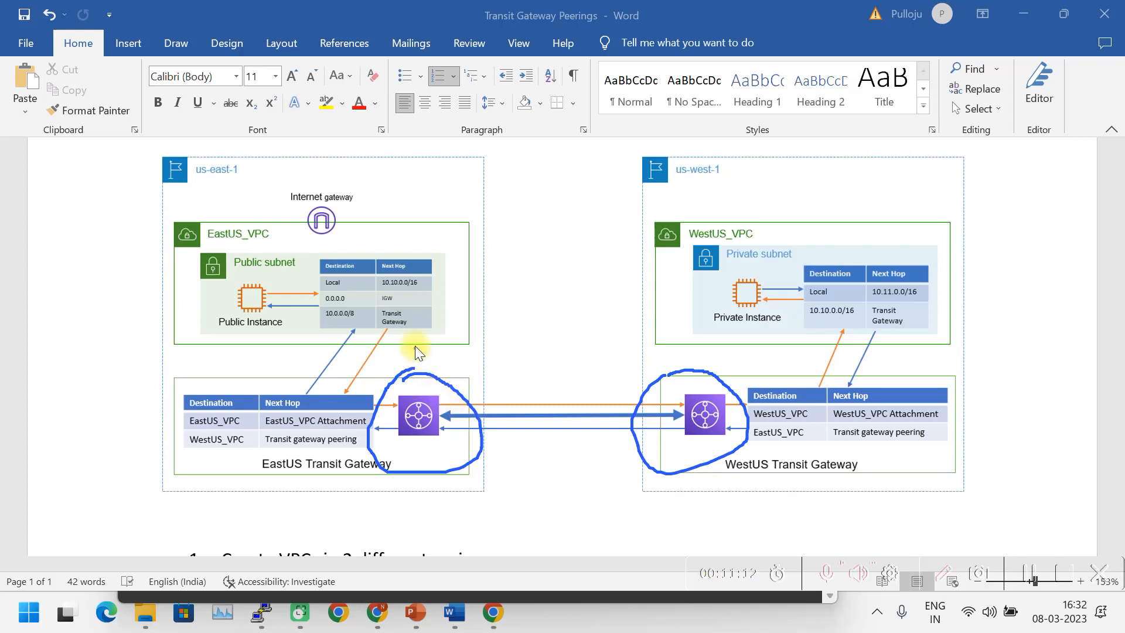
{"action": "left_click_drag", "start_coordinate": [425, 324], "coordinate": [452, 311]}
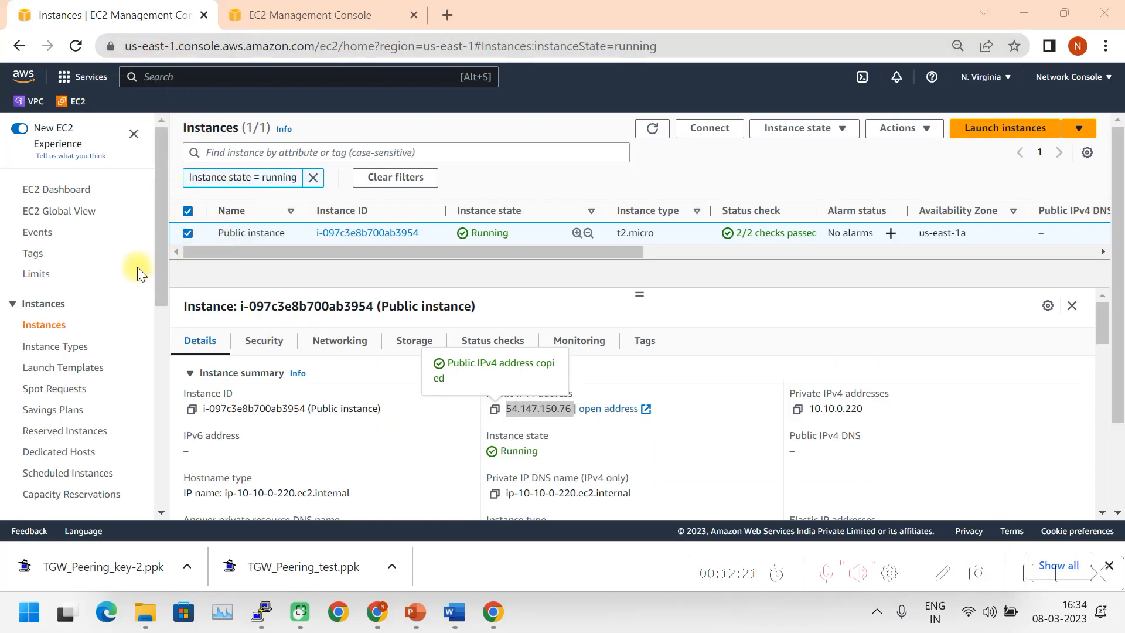
Step: Open the list of transit gateways in the VPC service for the N. Virginia region
{"action": "left_click", "coordinate": [30, 100]}
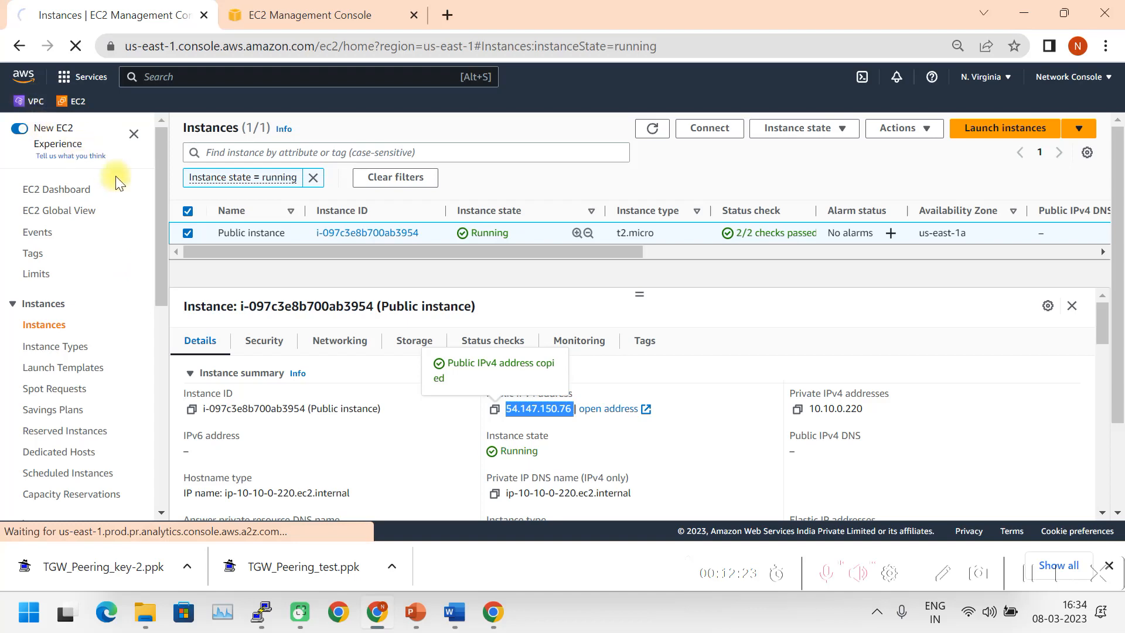
{"action": "scroll", "coordinate": [123, 218], "scroll_direction": "down", "scroll_amount": 5}
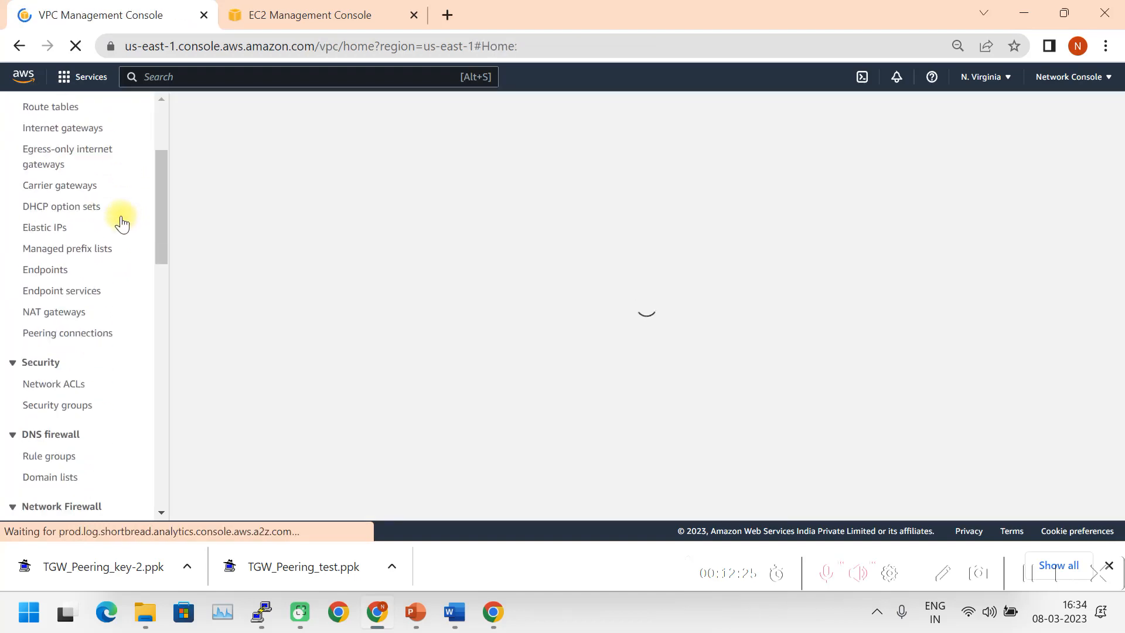
{"action": "scroll", "coordinate": [120, 218], "scroll_direction": "down", "scroll_amount": 6}
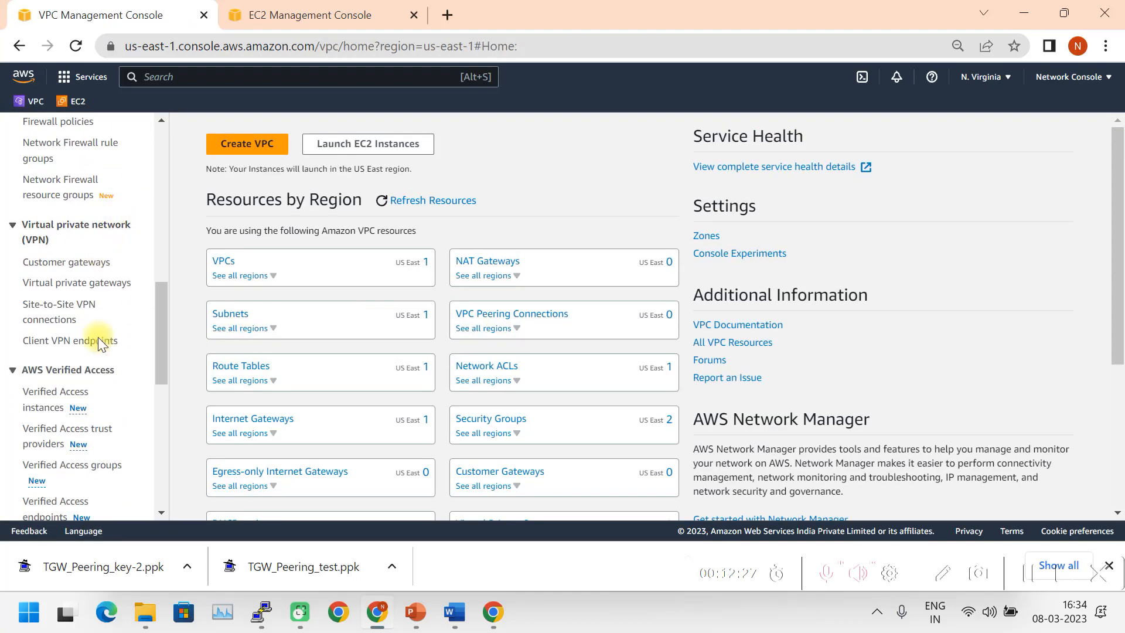
{"action": "scroll", "coordinate": [58, 276], "scroll_direction": "down", "scroll_amount": 3}
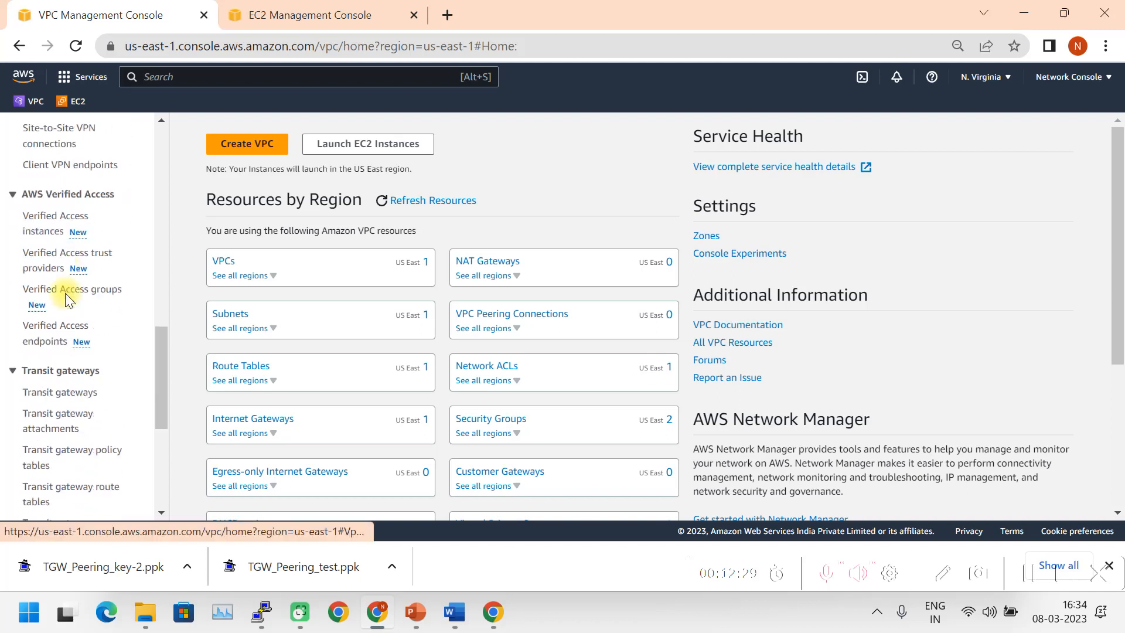
{"action": "scroll", "coordinate": [94, 343], "scroll_direction": "down", "scroll_amount": 1}
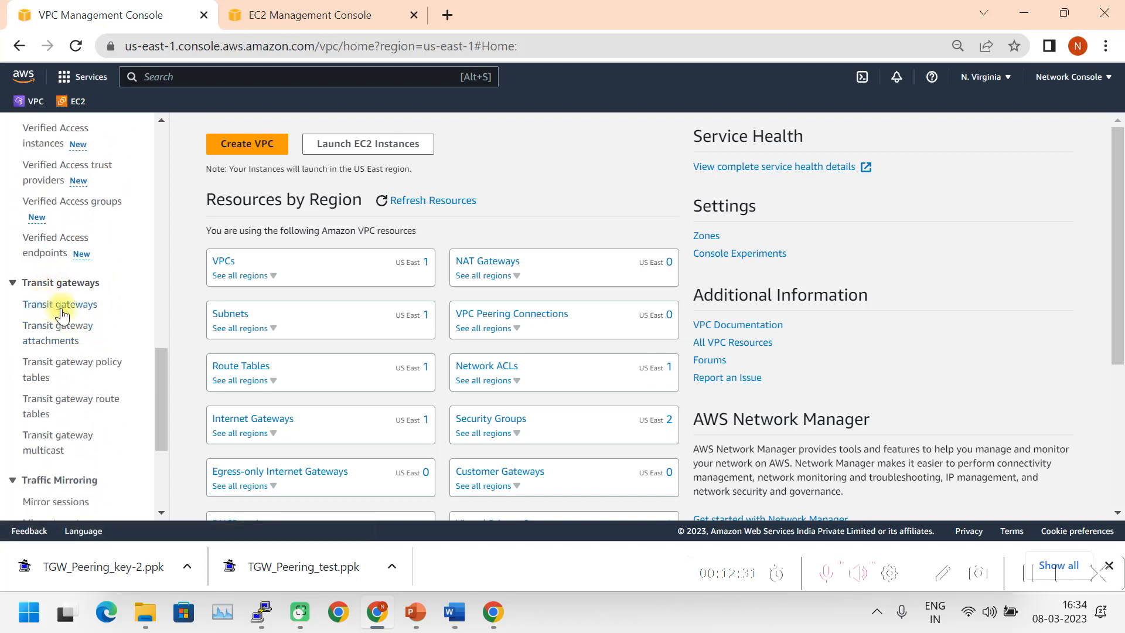
{"action": "left_click", "coordinate": [68, 309]}
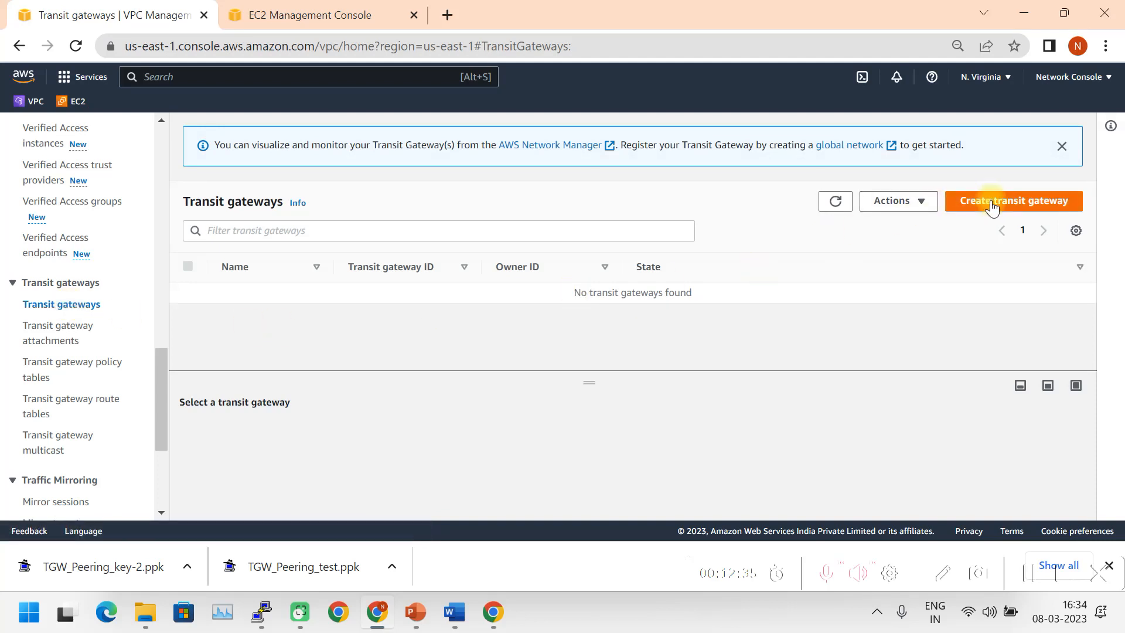
Step: Create a transit gateway named EastUS_TGW in N. Virginia, keeping the default configuration options
{"action": "left_click", "coordinate": [992, 202]}
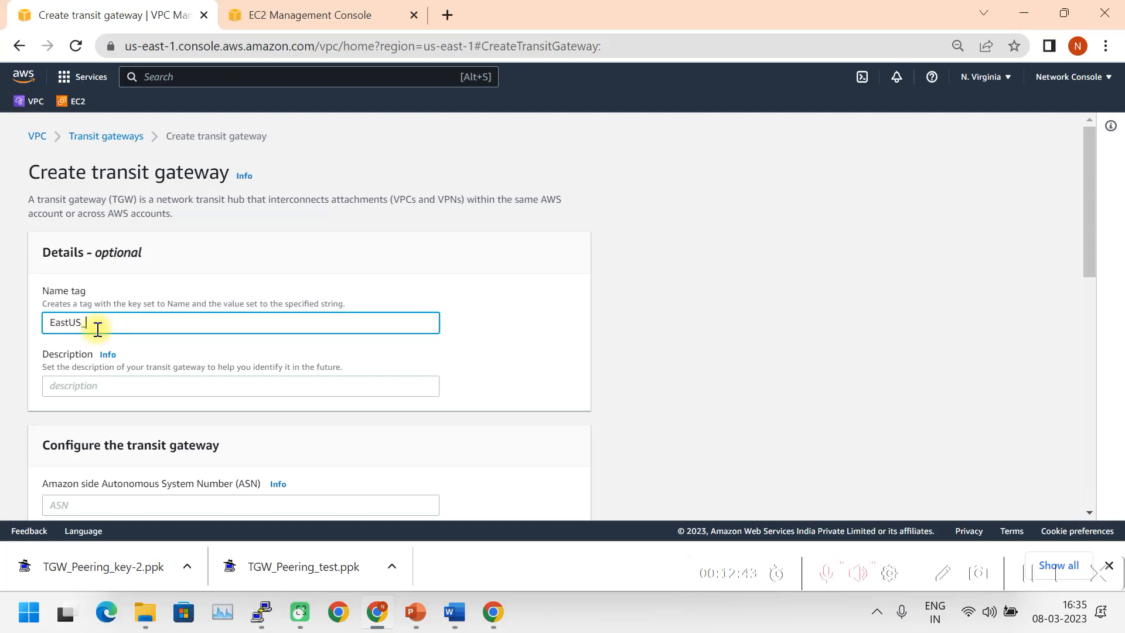
{"action": "scroll", "coordinate": [128, 333], "scroll_direction": "down", "scroll_amount": 3}
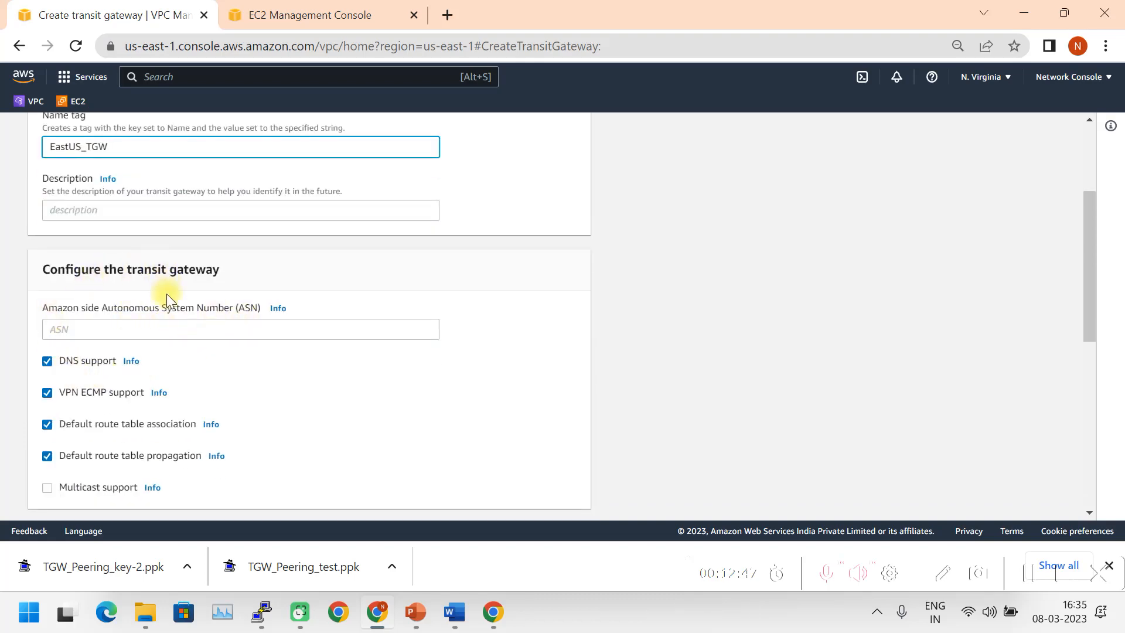
{"action": "scroll", "coordinate": [166, 294], "scroll_direction": "down", "scroll_amount": 4}
{"action": "scroll", "coordinate": [129, 293], "scroll_direction": "down", "scroll_amount": 1}
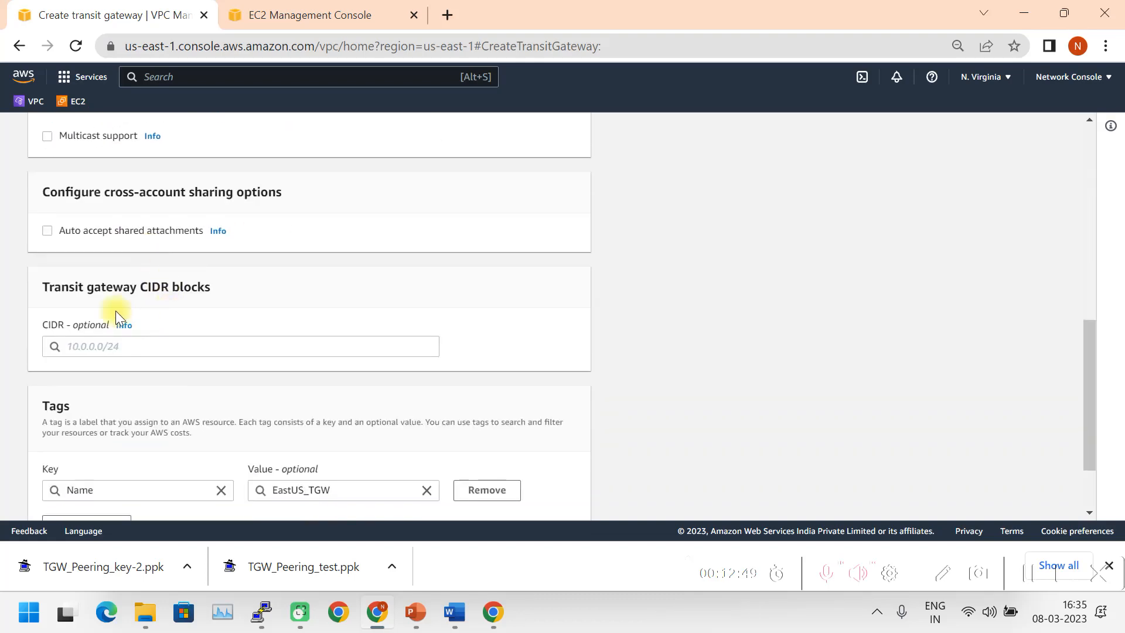
{"action": "scroll", "coordinate": [163, 358], "scroll_direction": "down", "scroll_amount": 1}
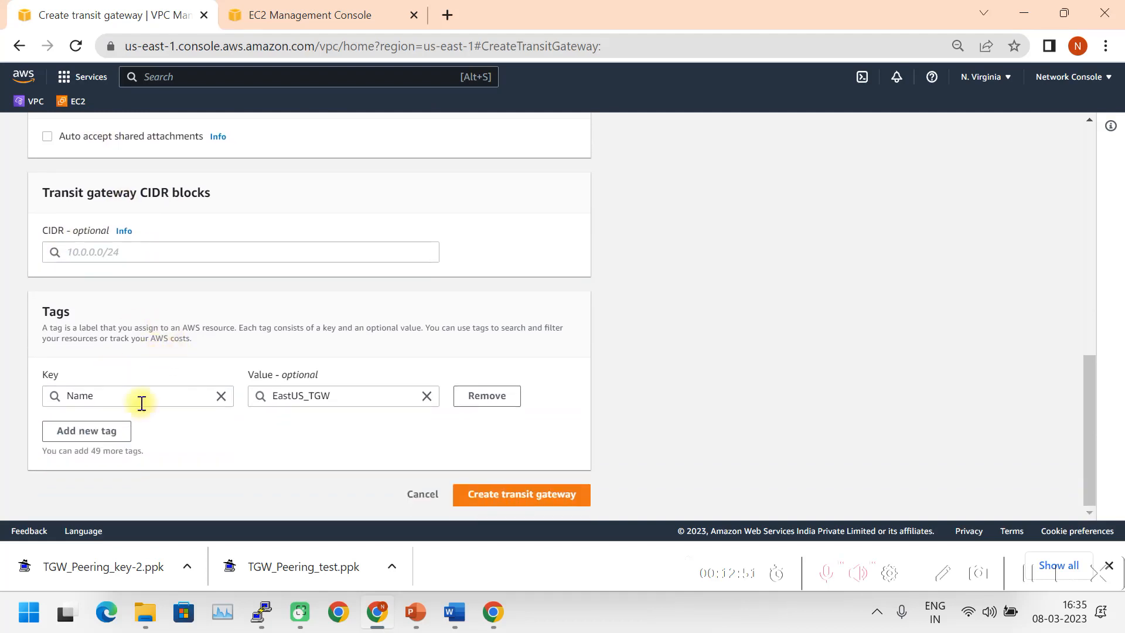
{"action": "left_click", "coordinate": [509, 493]}
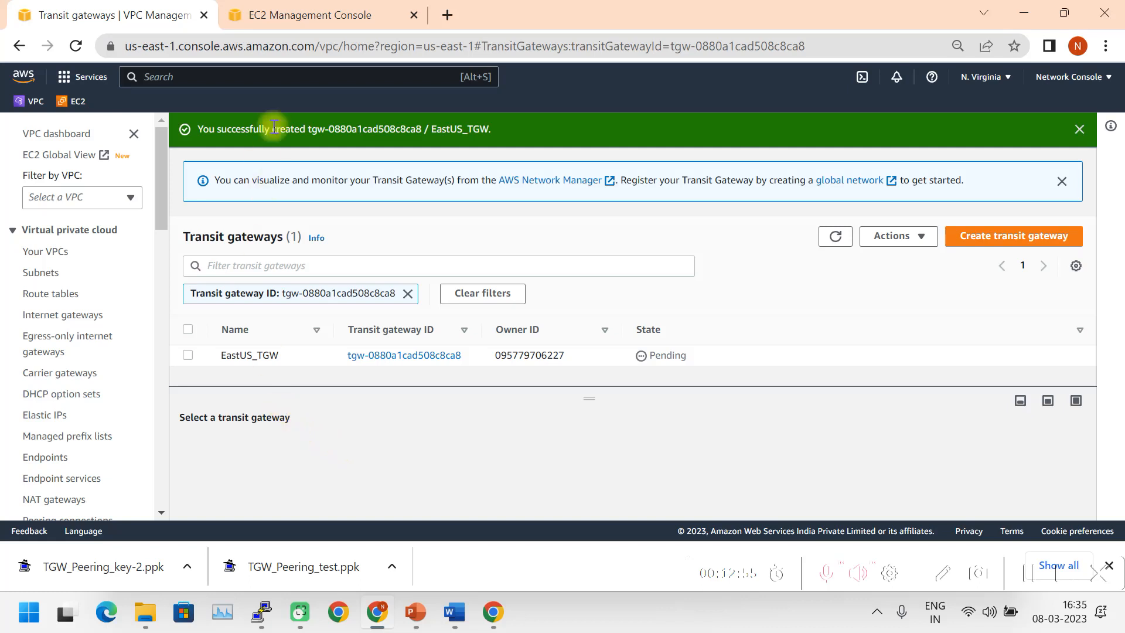
Step: Switch to the N. California console and open the VPC service's list of transit gateways
{"action": "left_click", "coordinate": [291, 11]}
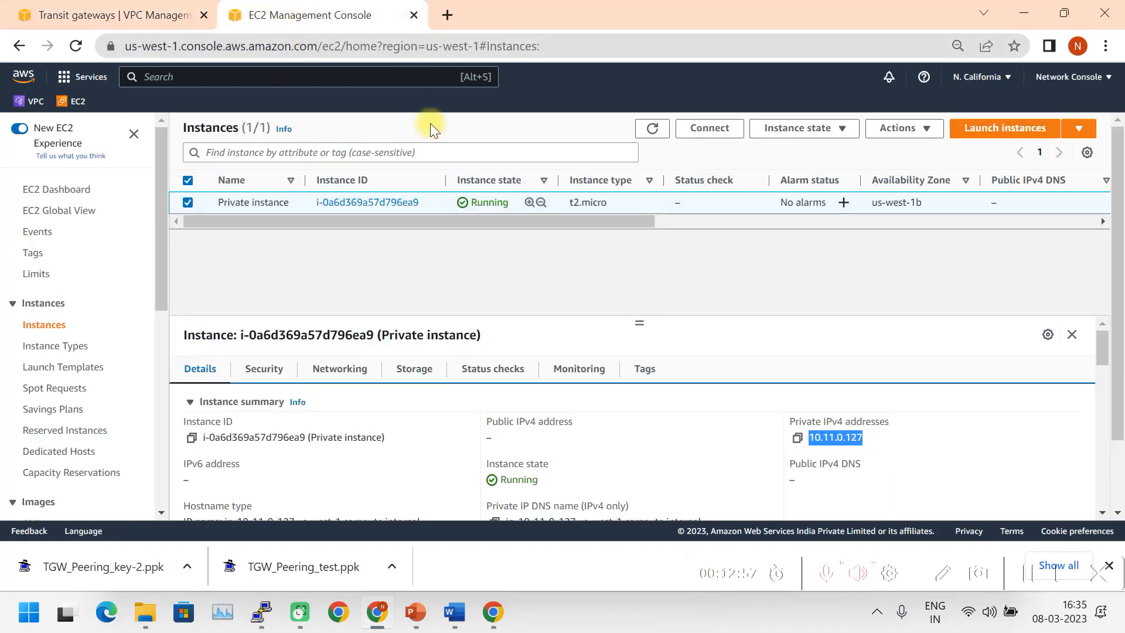
{"action": "left_click", "coordinate": [33, 102]}
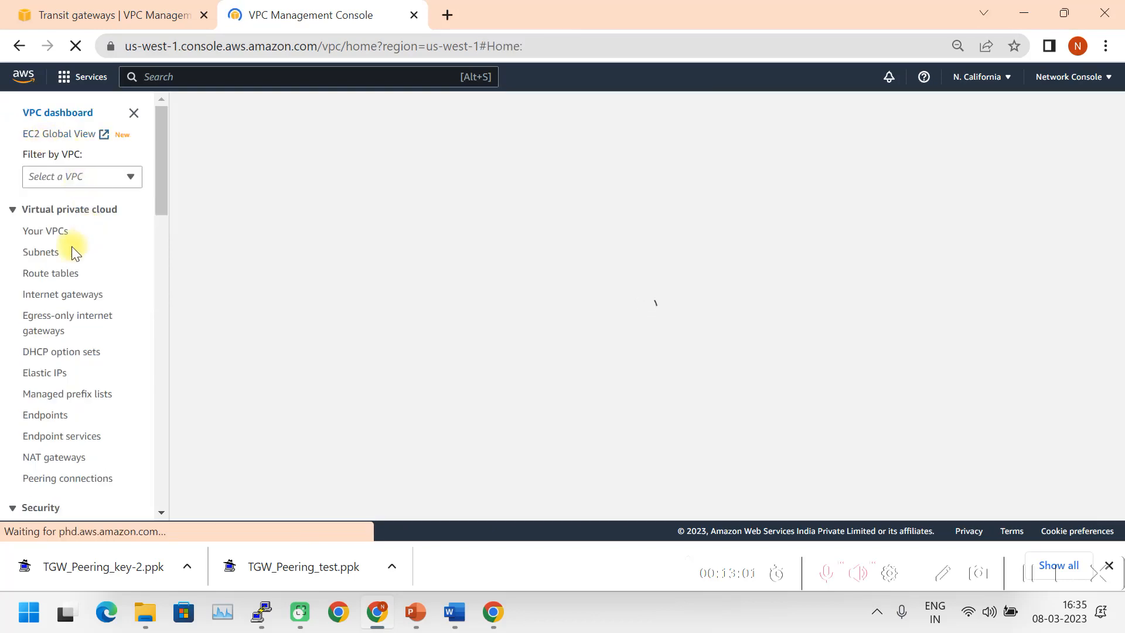
{"action": "scroll", "coordinate": [75, 264], "scroll_direction": "down", "scroll_amount": 4}
{"action": "scroll", "coordinate": [100, 308], "scroll_direction": "down", "scroll_amount": 4}
{"action": "scroll", "coordinate": [88, 346], "scroll_direction": "down", "scroll_amount": 5}
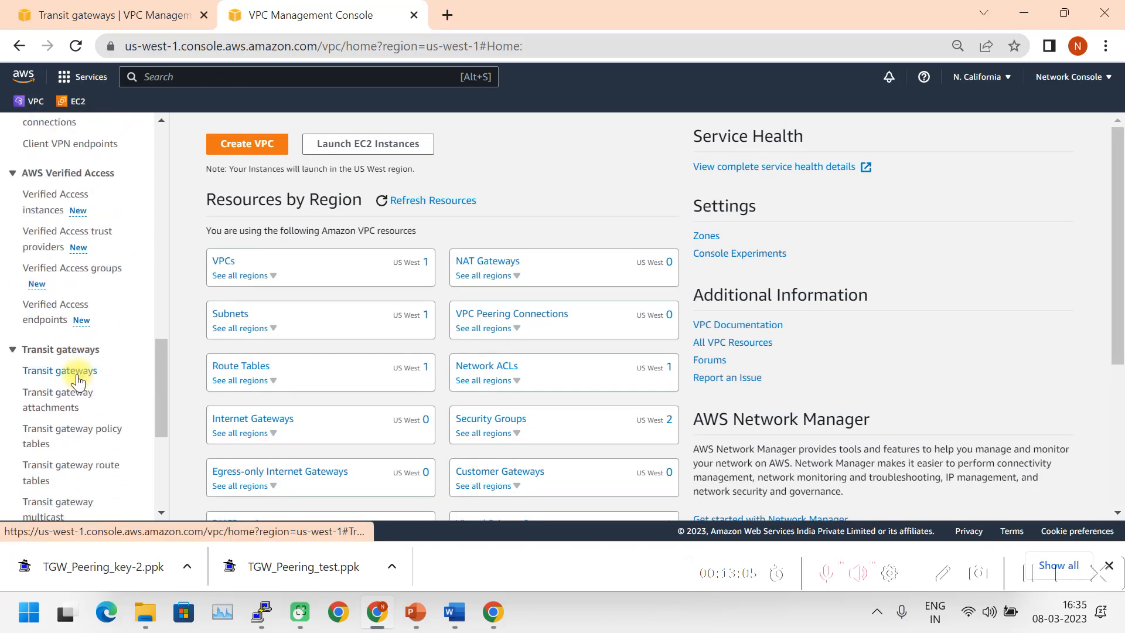
{"action": "left_click", "coordinate": [75, 372]}
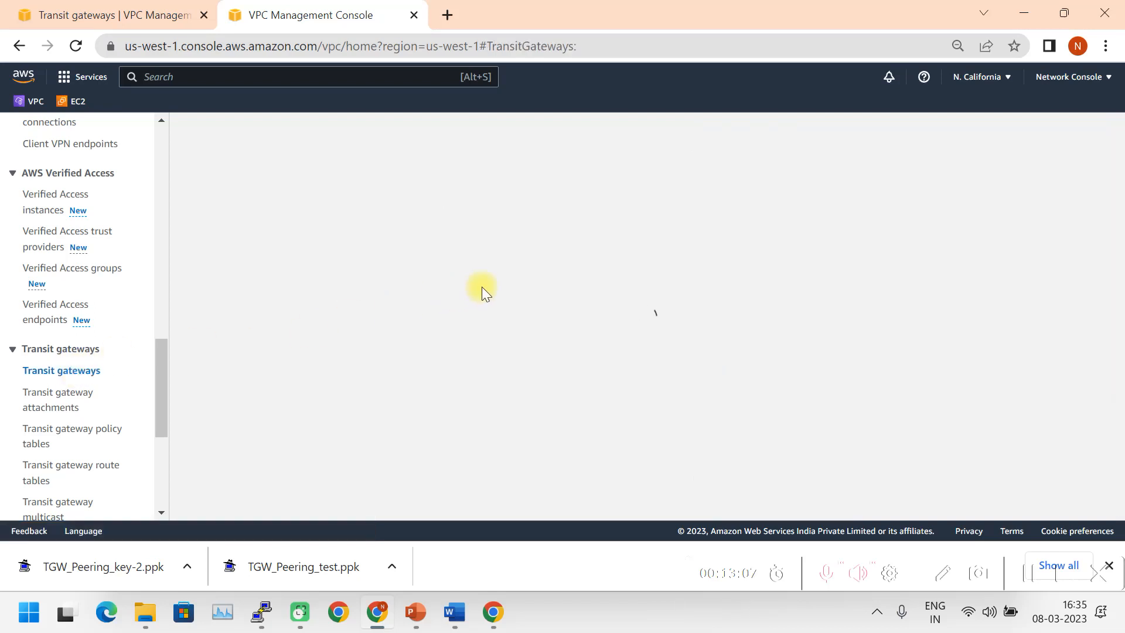
Step: Create a transit gateway named WestUS_TGW in N. California, keeping the default configuration options
{"action": "left_click", "coordinate": [996, 201]}
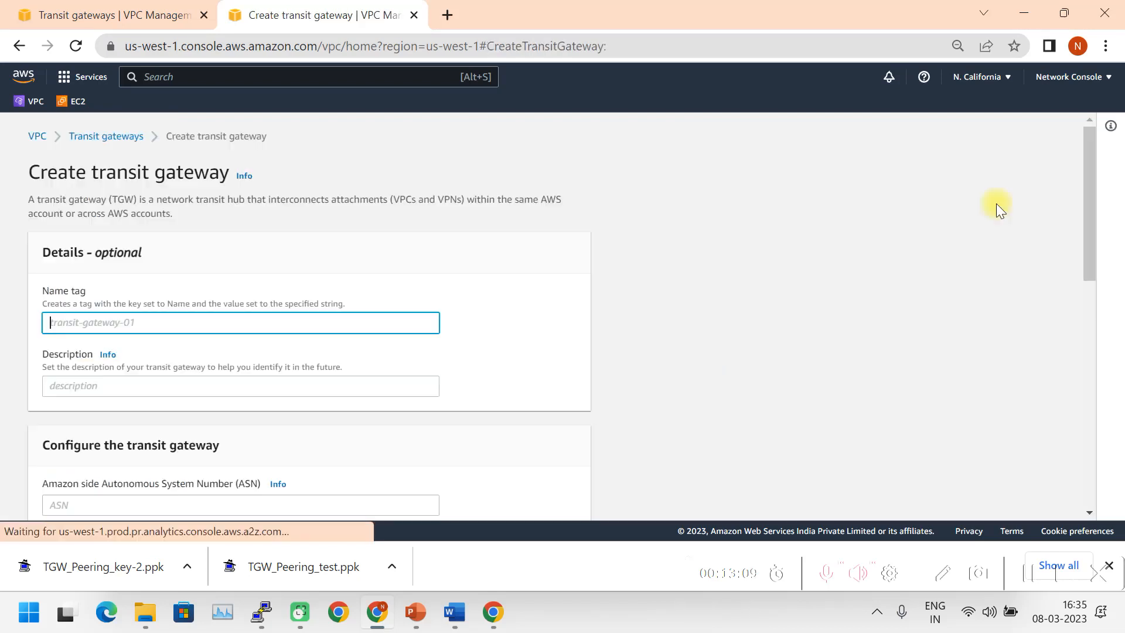
{"action": "type", "text": "Wes"}
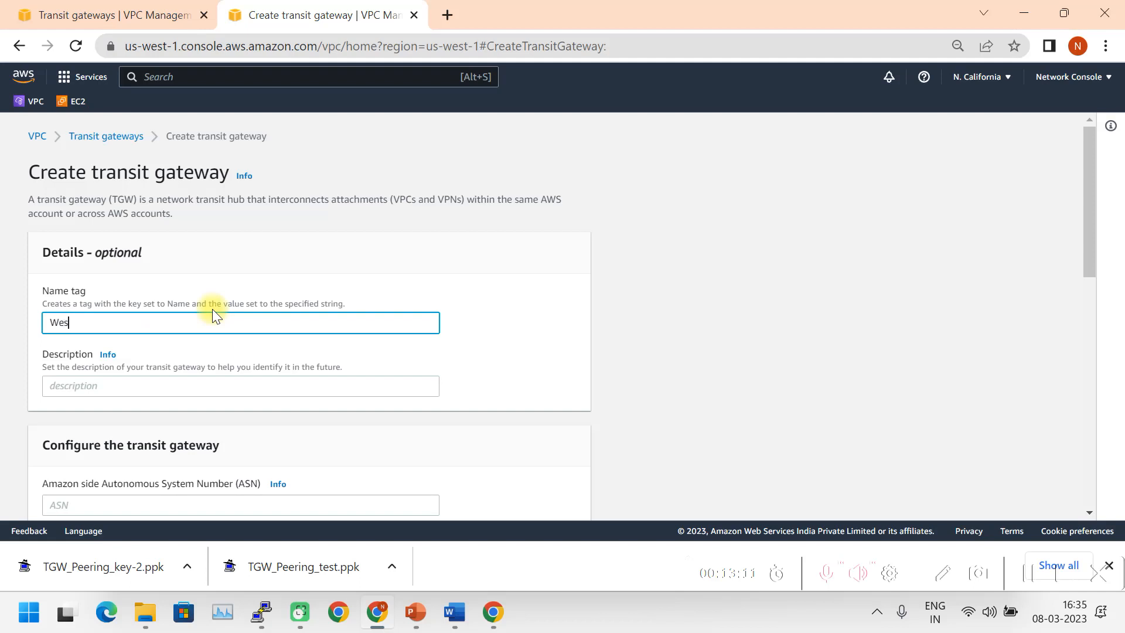
{"action": "type", "text": "tUS_TGW"}
{"action": "scroll", "coordinate": [214, 314], "scroll_direction": "down", "scroll_amount": 3}
{"action": "scroll", "coordinate": [414, 350], "scroll_direction": "down", "scroll_amount": 8}
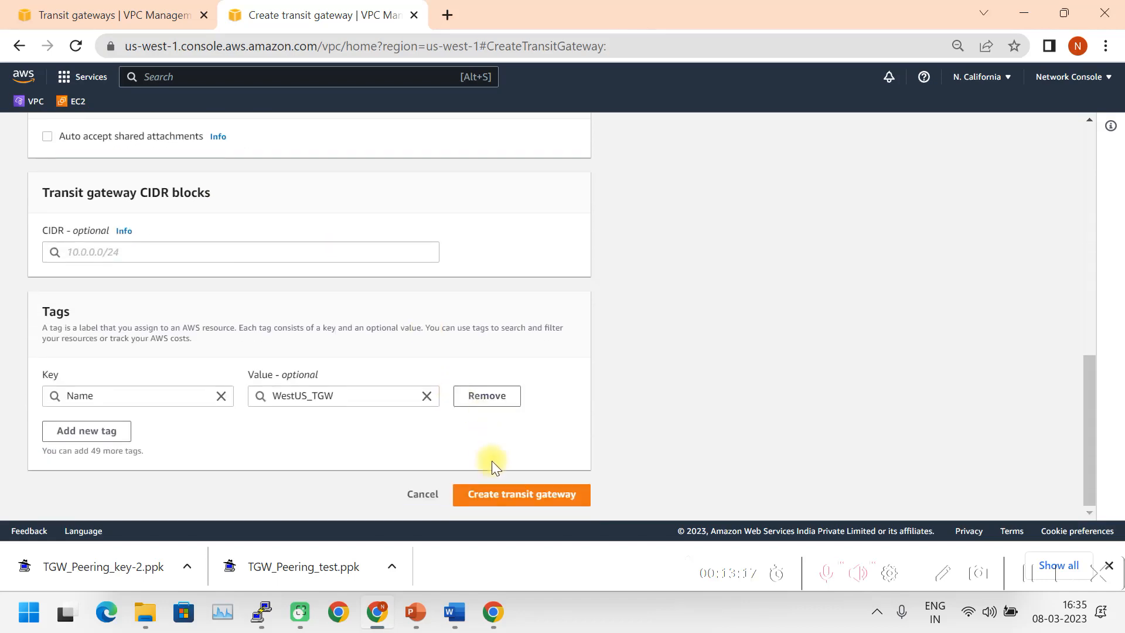
{"action": "left_click", "coordinate": [543, 499]}
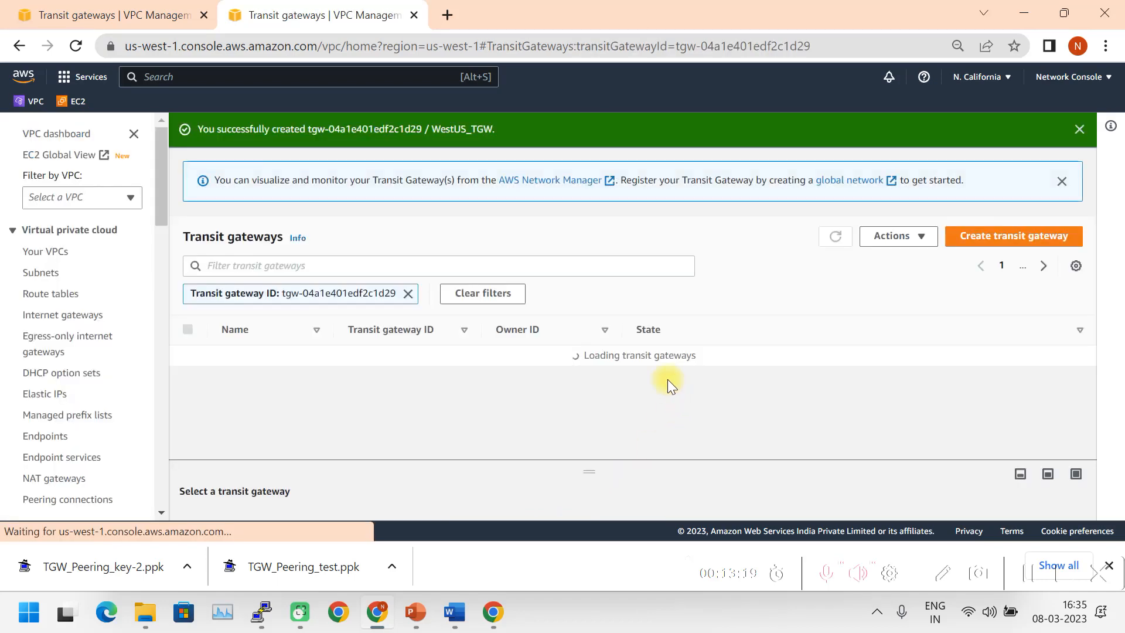
Step: Return to the N. Virginia console and open the list of transit gateway attachments
{"action": "left_click", "coordinate": [147, 14]}
{"action": "left_click", "coordinate": [234, 15]}
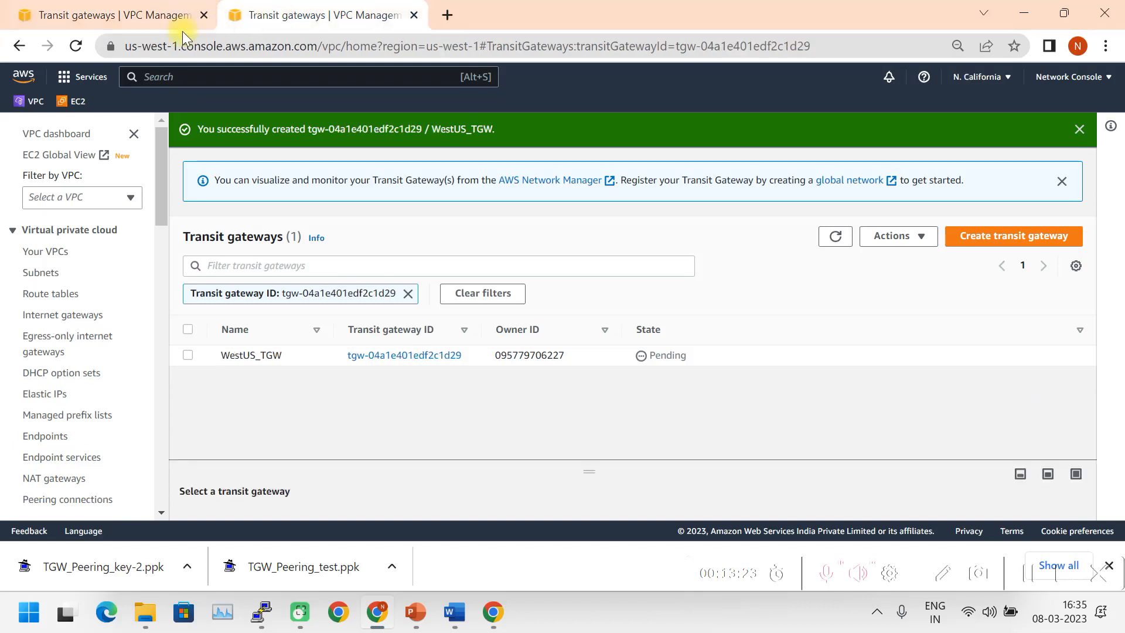
{"action": "left_click", "coordinate": [153, 13]}
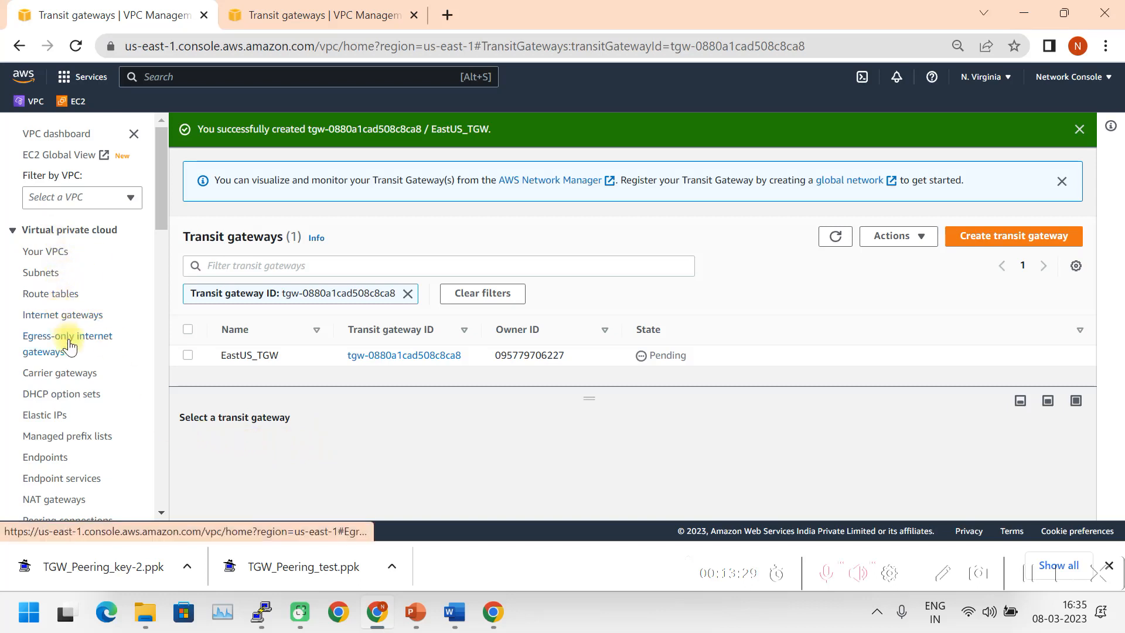
{"action": "scroll", "coordinate": [64, 334], "scroll_direction": "down", "scroll_amount": 5}
{"action": "scroll", "coordinate": [69, 346], "scroll_direction": "down", "scroll_amount": 10}
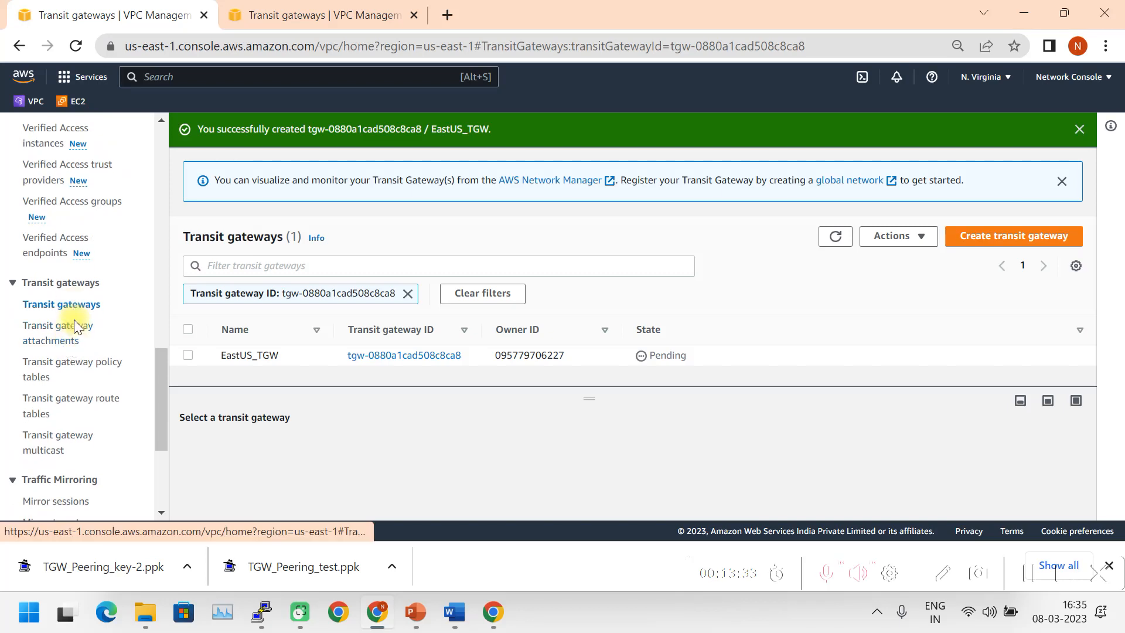
{"action": "left_click", "coordinate": [64, 334]}
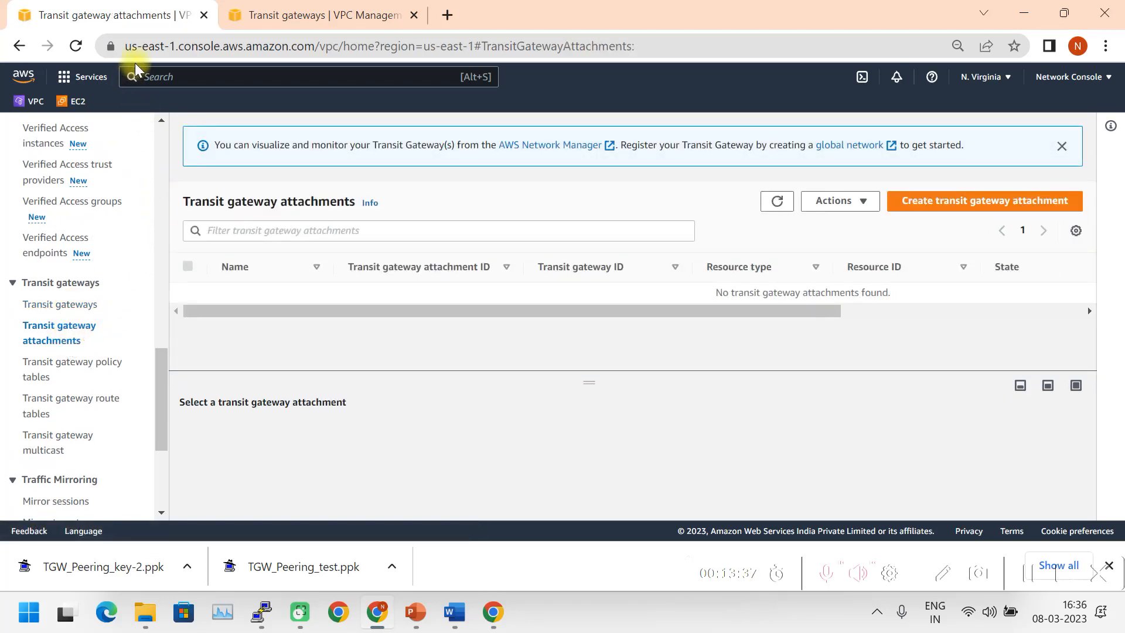
Step: Start a transit gateway attachment named Attachment_EastUS_VPC and assign it to the EastUS_TGW transit gateway
{"action": "left_click", "coordinate": [946, 202]}
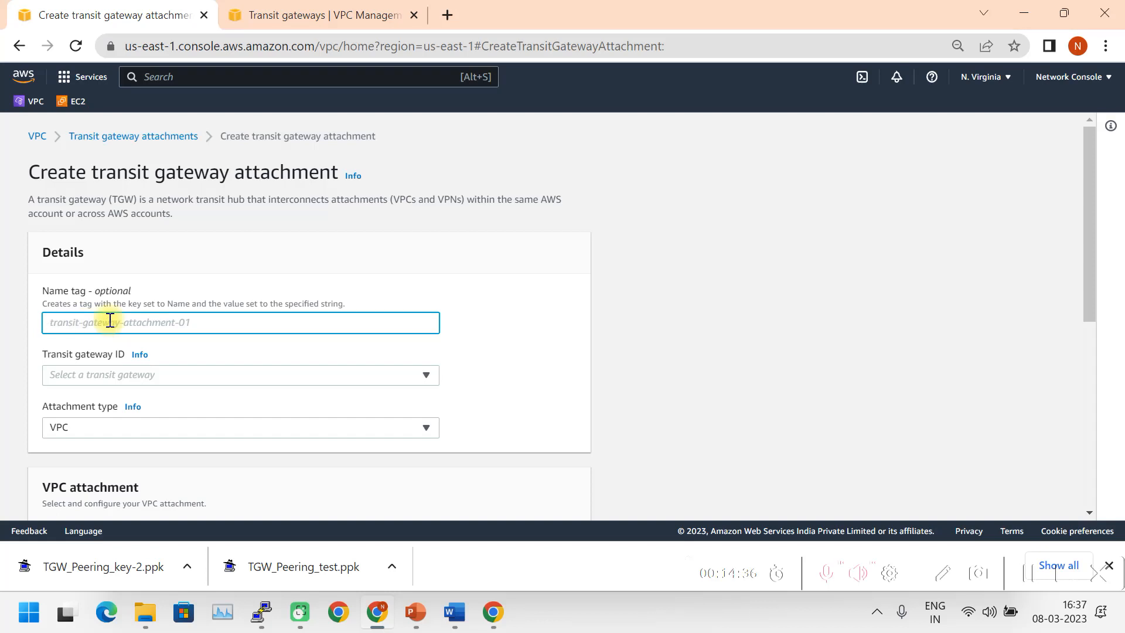
{"action": "type", "text": "Attachment_EastUS_VPC"}
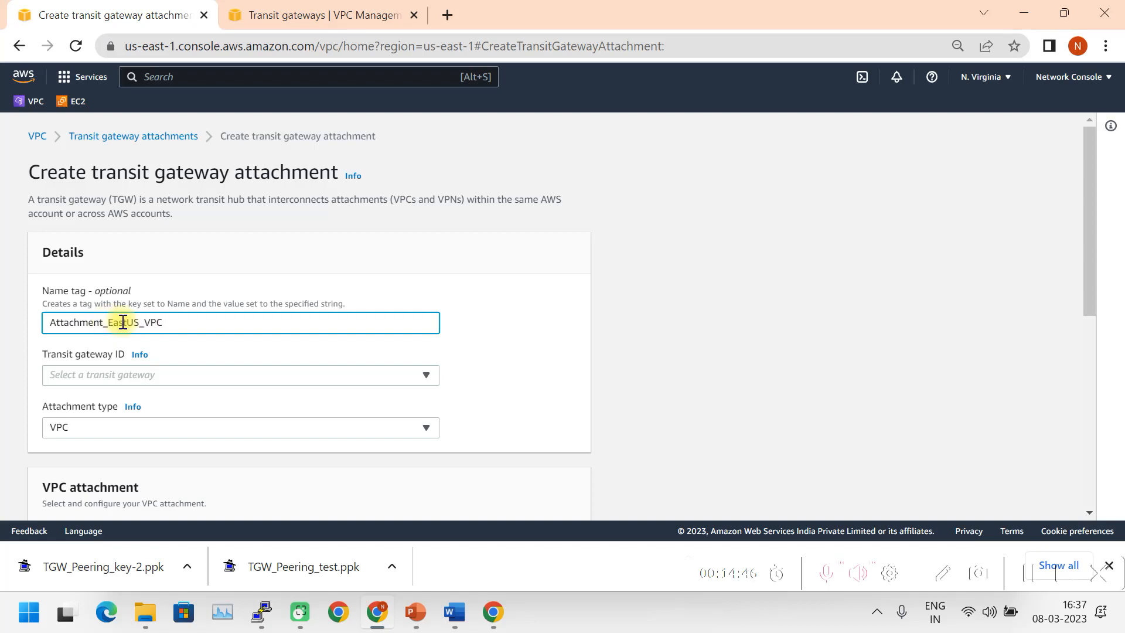
{"action": "left_click", "coordinate": [148, 382]}
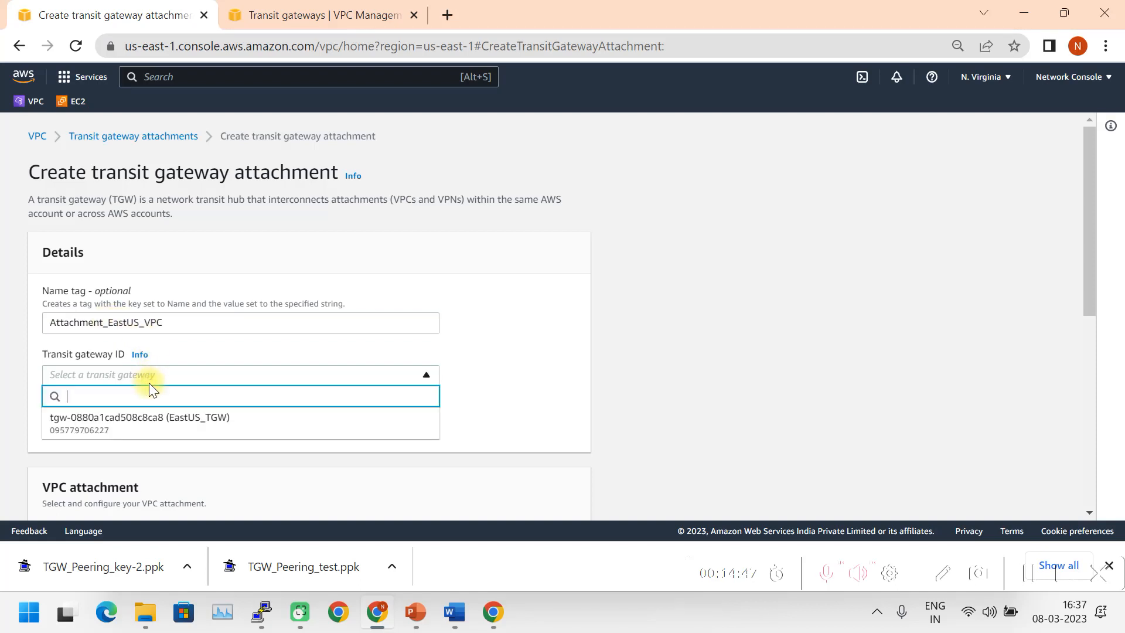
{"action": "left_click", "coordinate": [177, 430]}
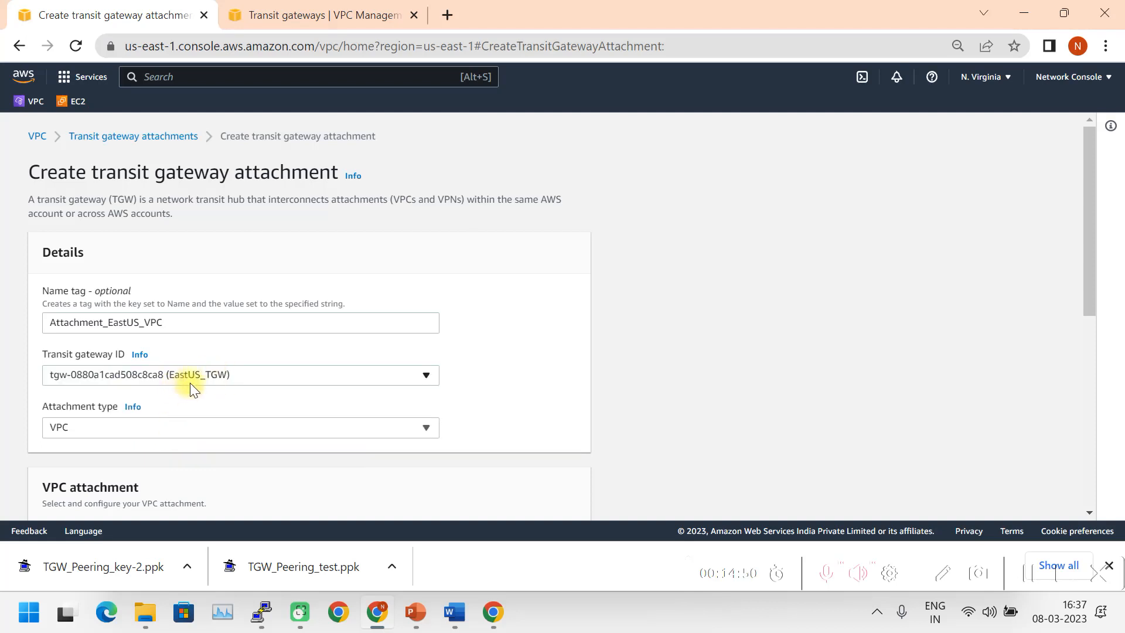
Step: Attach EastUS_VPC with its Public subnet in us-east-1a, keeping the VPC attachment type, and create the attachment
{"action": "scroll", "coordinate": [247, 391], "scroll_direction": "down", "scroll_amount": 1}
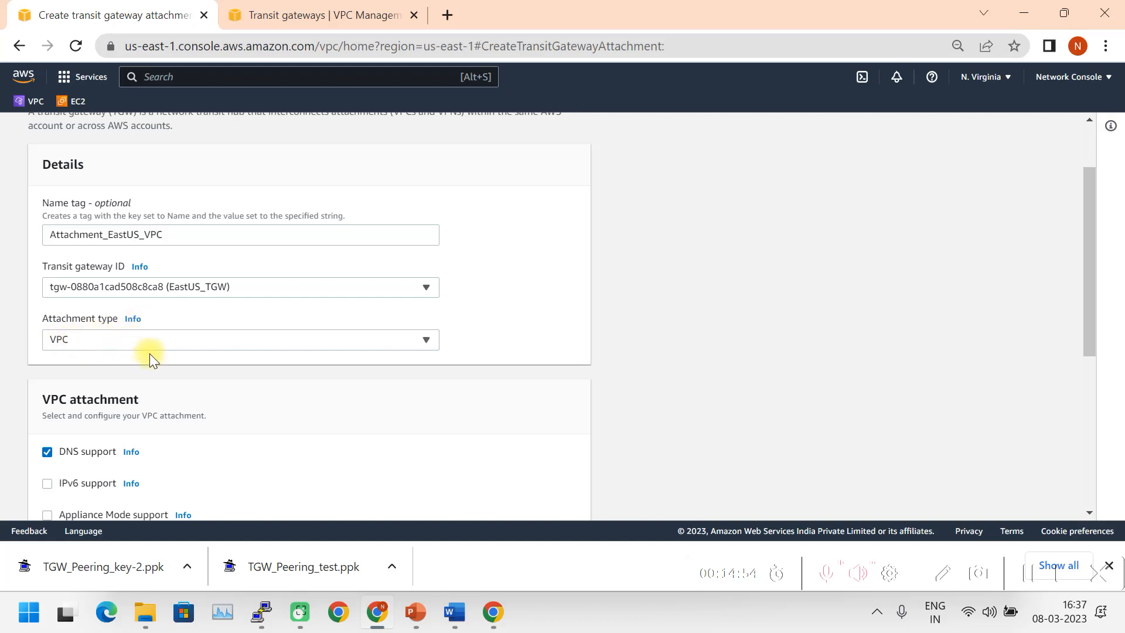
{"action": "scroll", "coordinate": [151, 346], "scroll_direction": "down", "scroll_amount": 5}
{"action": "left_click", "coordinate": [292, 250]}
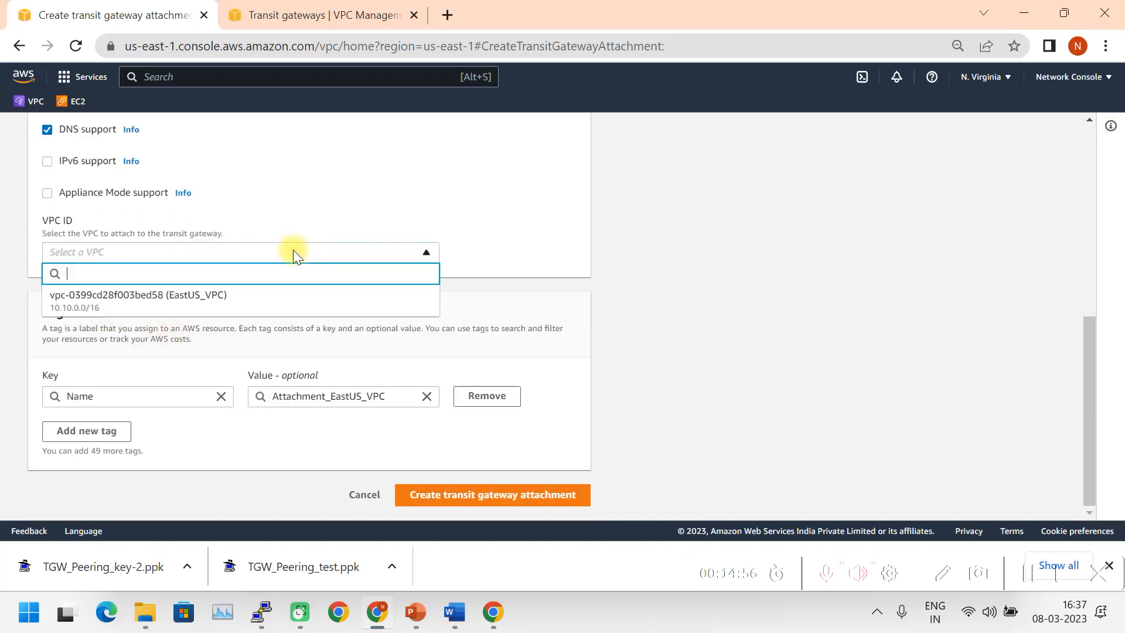
{"action": "left_click", "coordinate": [172, 307]}
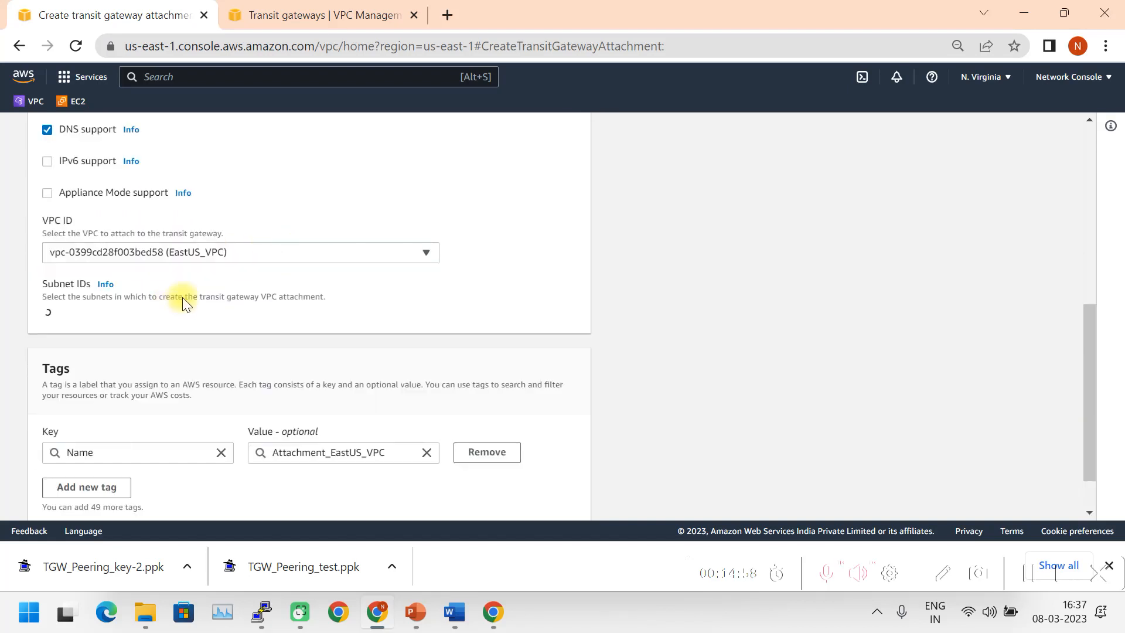
{"action": "scroll", "coordinate": [276, 367], "scroll_direction": "down", "scroll_amount": 1}
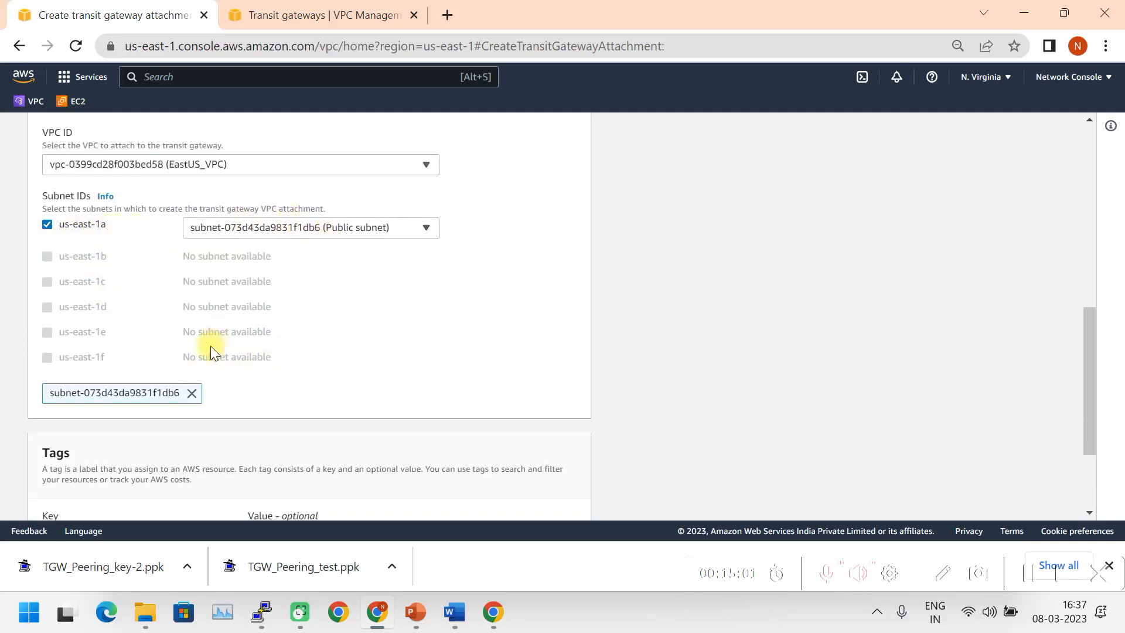
{"action": "scroll", "coordinate": [116, 359], "scroll_direction": "down", "scroll_amount": 2}
{"action": "left_click", "coordinate": [457, 494]}
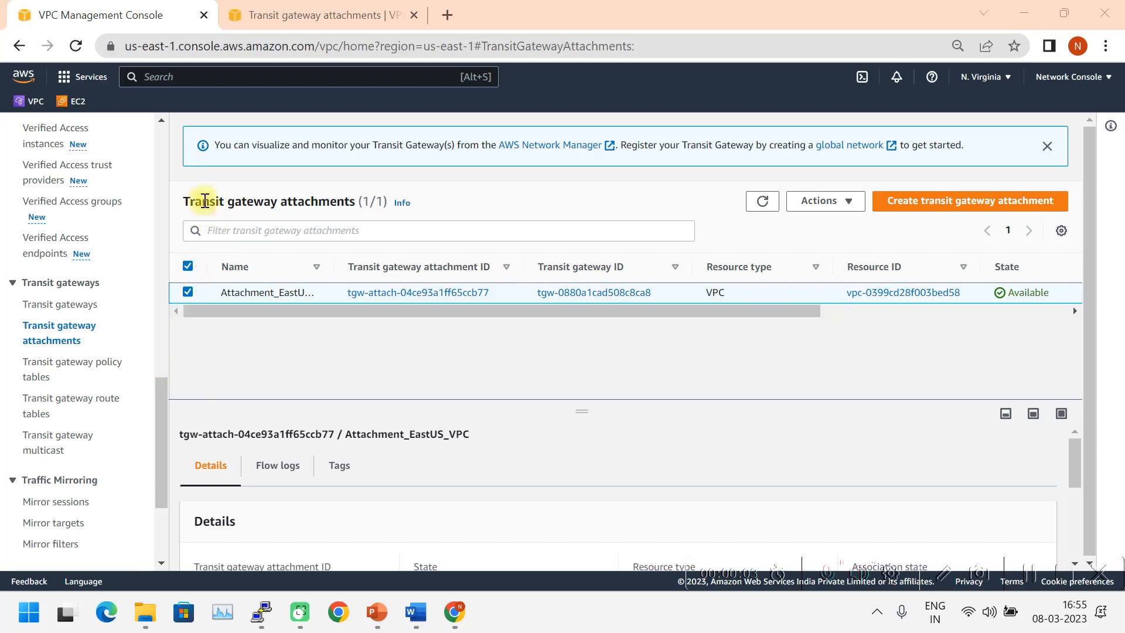
Step: In the N. California console, check the state of WestUS_TGW and return to the transit gateway attachments list
{"action": "left_click", "coordinate": [302, 14]}
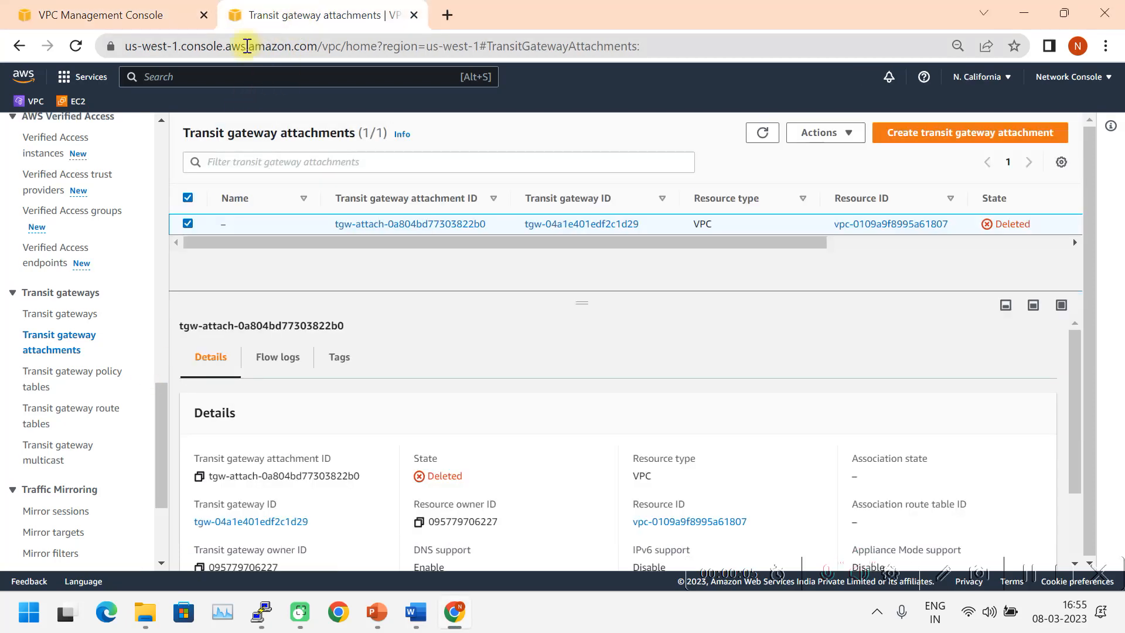
{"action": "left_click", "coordinate": [76, 321]}
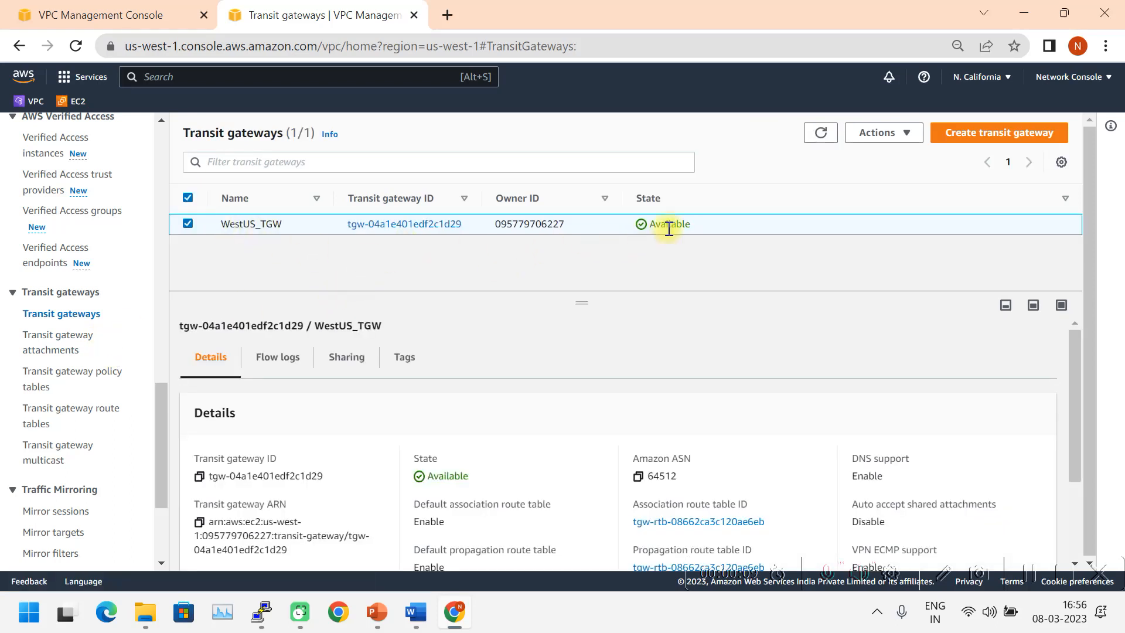
{"action": "left_click", "coordinate": [72, 343]}
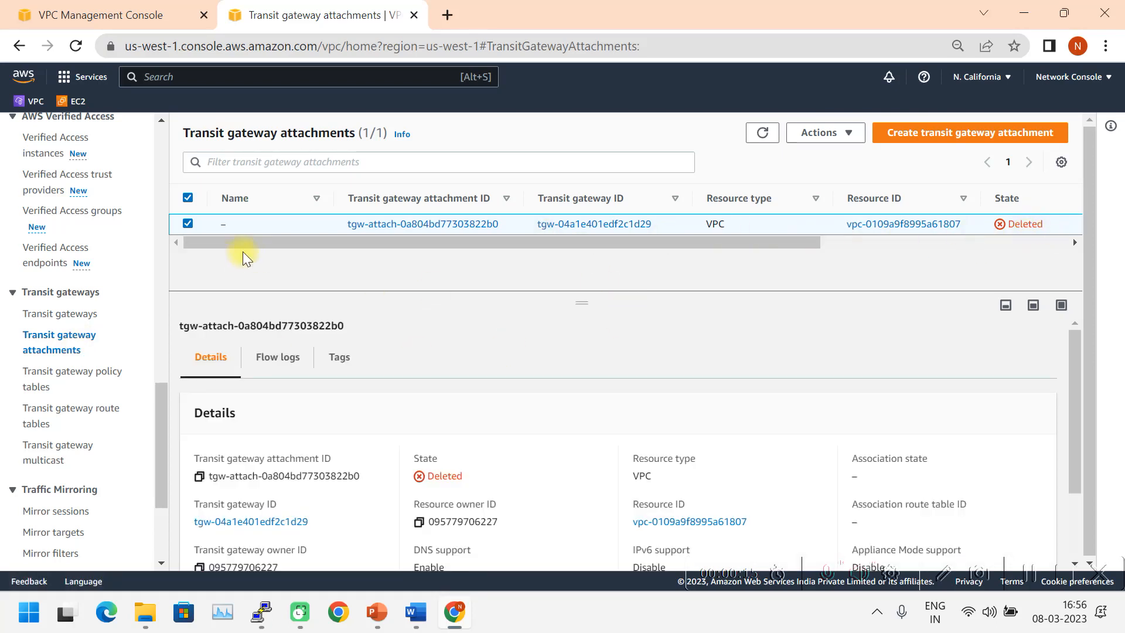
Step: Start a transit gateway attachment named Attachment_WestUS_VPC and assign it to the WestUS_TGW transit gateway
{"action": "scroll", "coordinate": [642, 241], "scroll_direction": "right", "scroll_amount": 3}
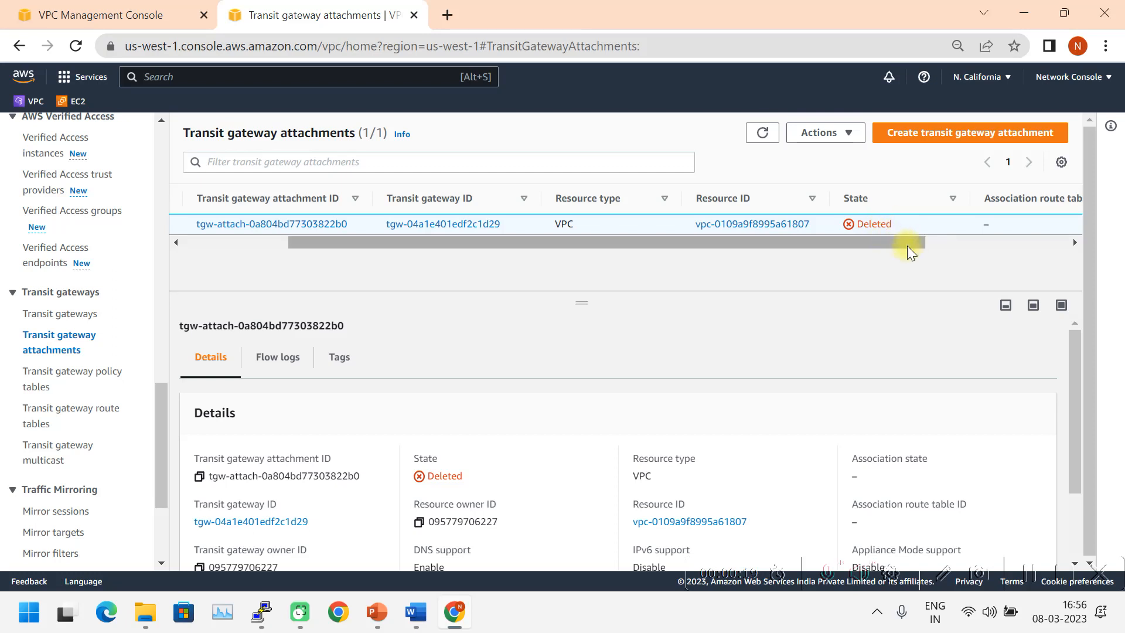
{"action": "left_click_drag", "start_coordinate": [888, 243], "coordinate": [736, 243]}
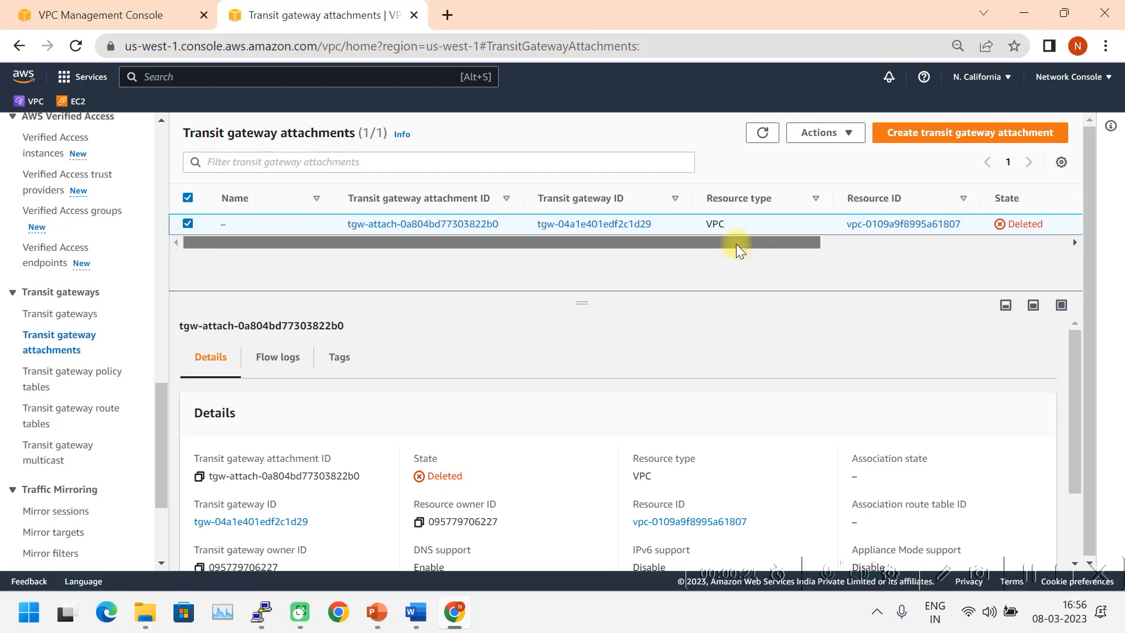
{"action": "left_click", "coordinate": [187, 223]}
{"action": "left_click", "coordinate": [969, 134]}
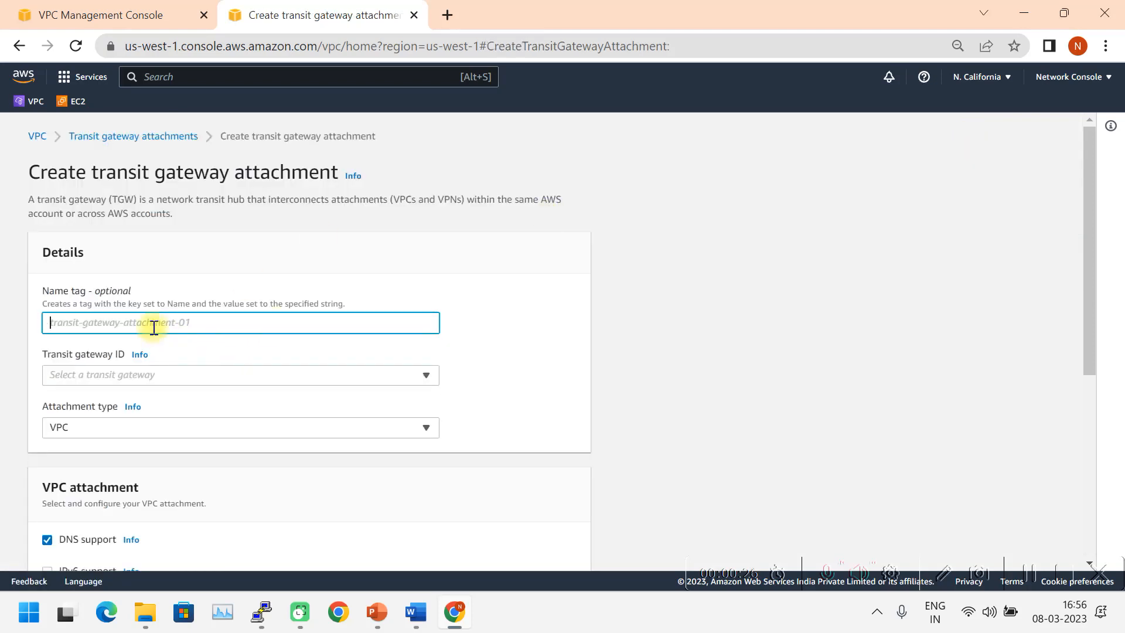
{"action": "type", "text": "N"}
{"action": "key", "text": "BackSpace"}
{"action": "type", "text": "Attachment_WestUS_VPC"}
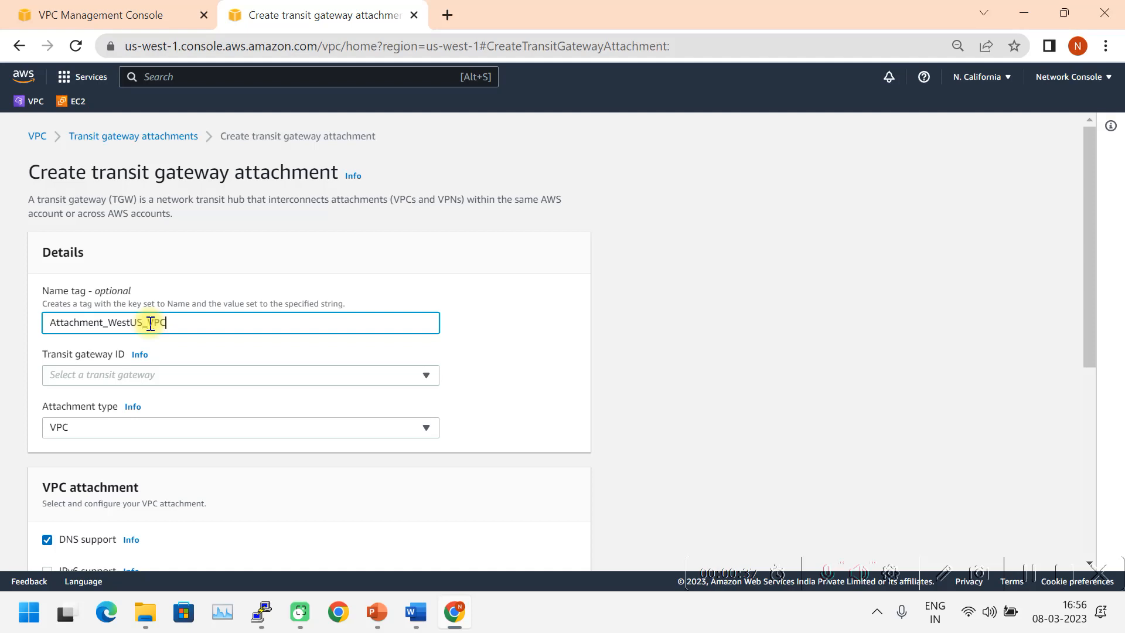
{"action": "left_click", "coordinate": [156, 381]}
{"action": "left_click", "coordinate": [149, 429]}
Step: Attach WestUS_VPC with its Private subnet in us-west-1b, keeping the VPC attachment type, and create the attachment
{"action": "scroll", "coordinate": [245, 384], "scroll_direction": "down", "scroll_amount": 2}
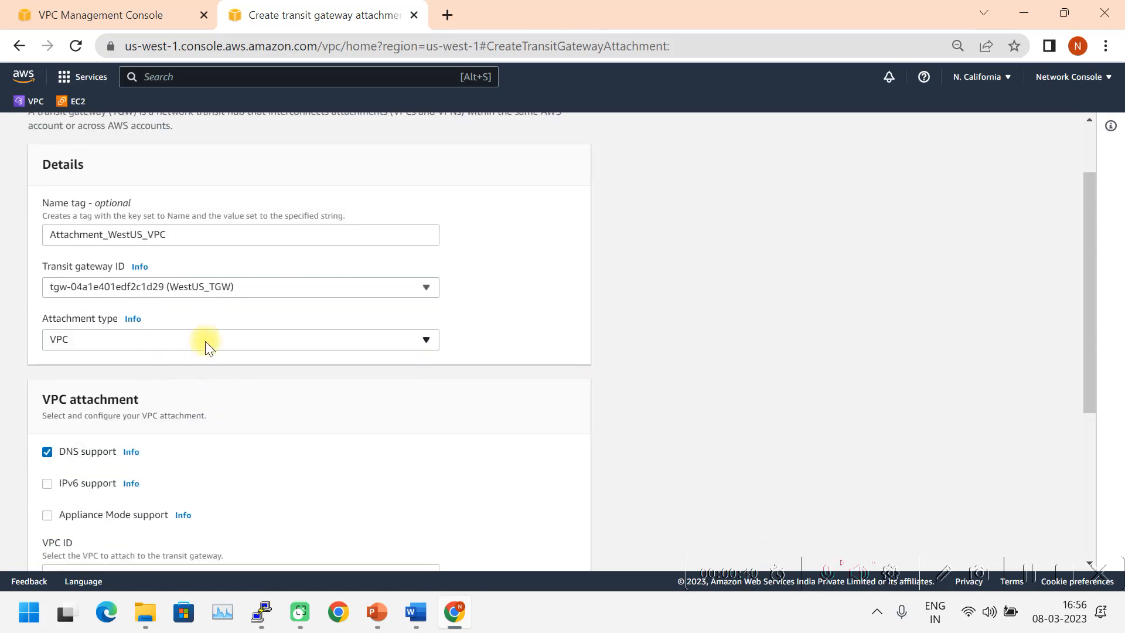
{"action": "scroll", "coordinate": [223, 346], "scroll_direction": "down", "scroll_amount": 5}
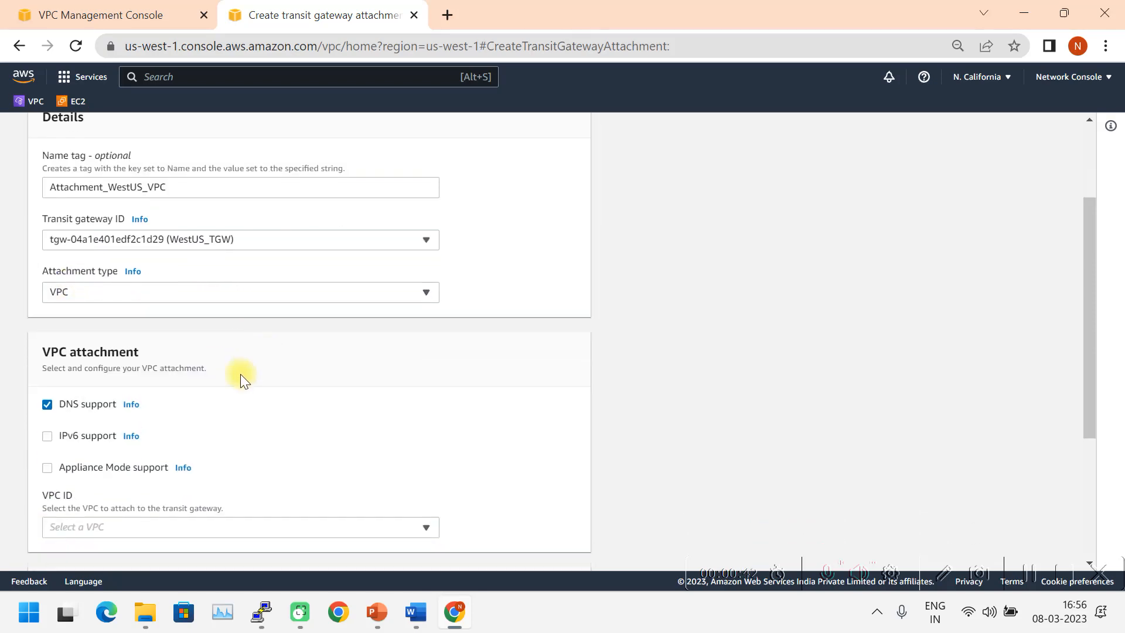
{"action": "left_click", "coordinate": [300, 303]}
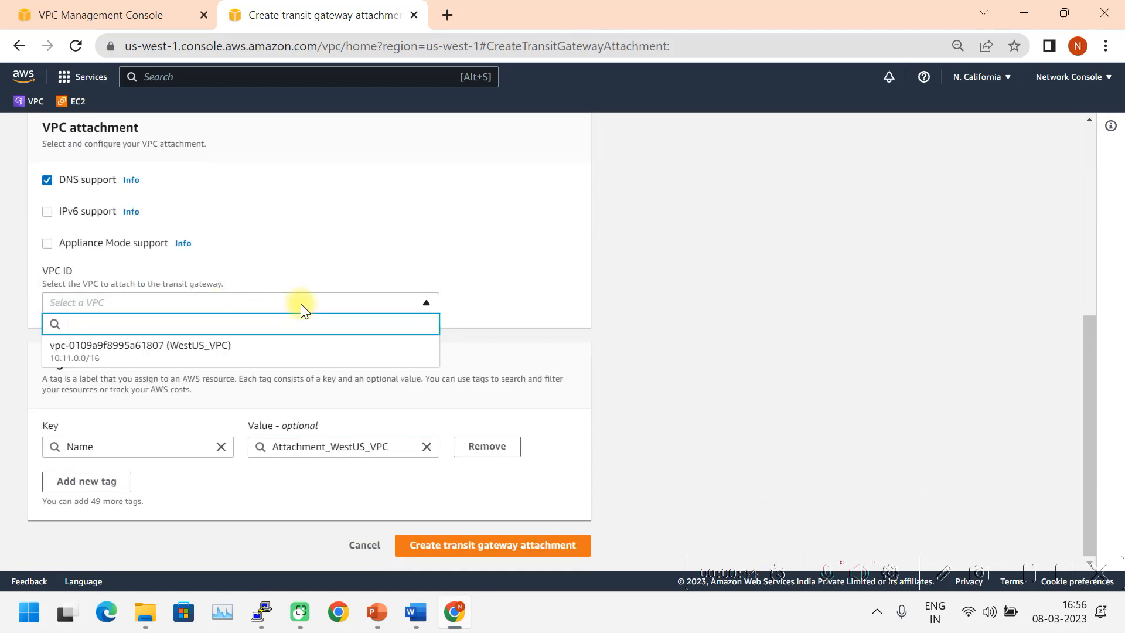
{"action": "left_click", "coordinate": [227, 346]}
{"action": "scroll", "coordinate": [375, 349], "scroll_direction": "down", "scroll_amount": 3}
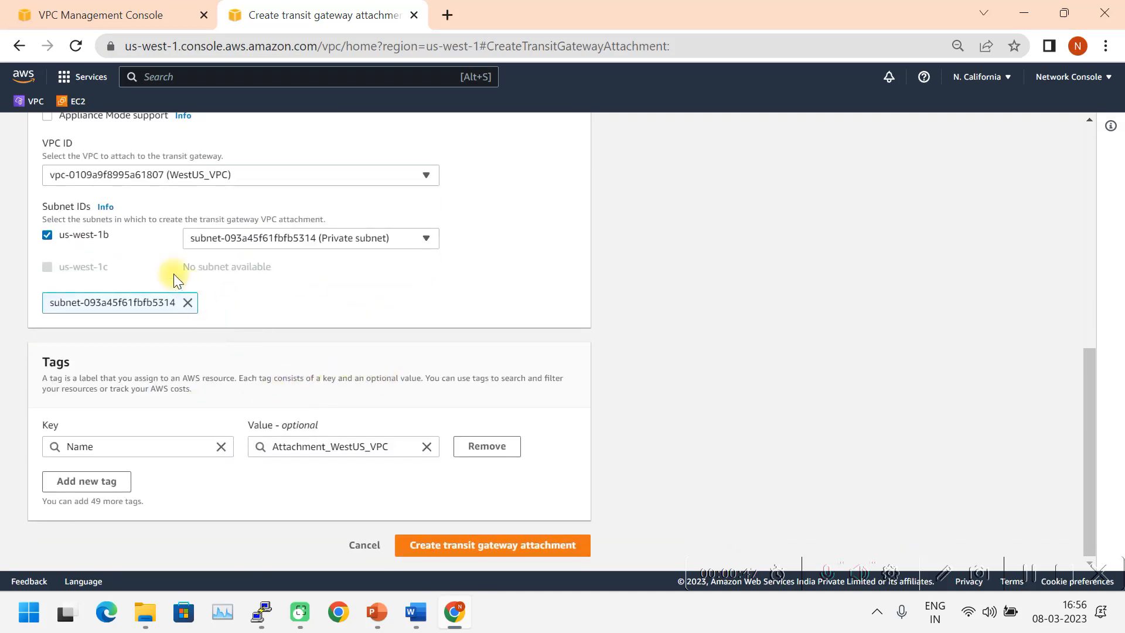
{"action": "left_click", "coordinate": [466, 544]}
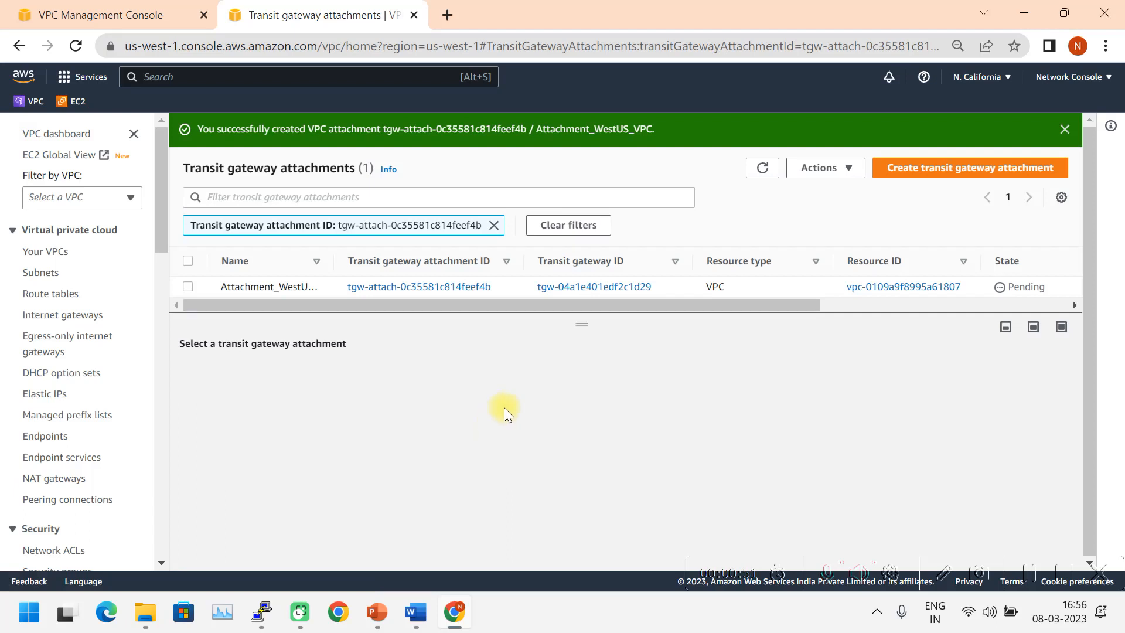
Step: Refresh and check the state of Attachment_WestUS_VPC, and compare it with Attachment_EastUS_VPC in the N. Virginia console
{"action": "left_click", "coordinate": [188, 286]}
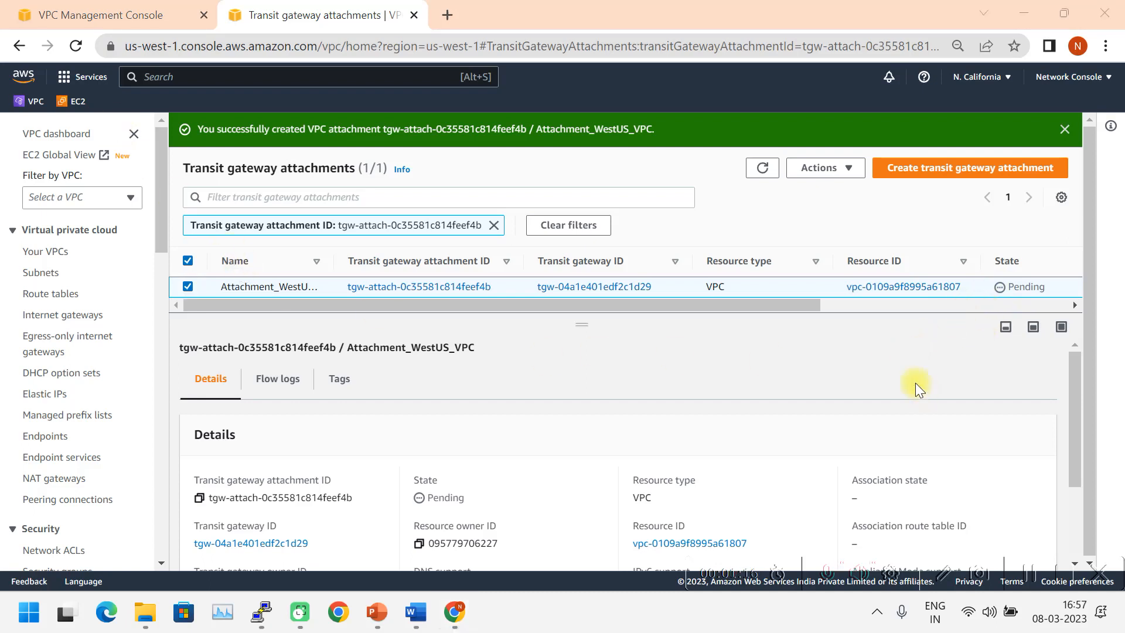
{"action": "left_click", "coordinate": [762, 169]}
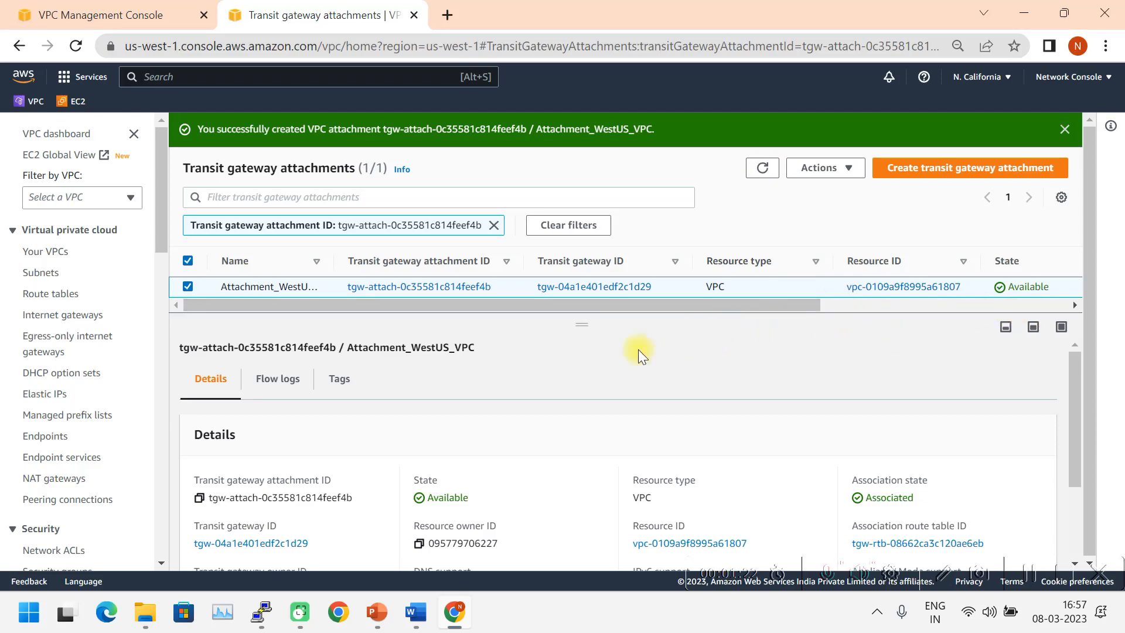
{"action": "left_click", "coordinate": [130, 18]}
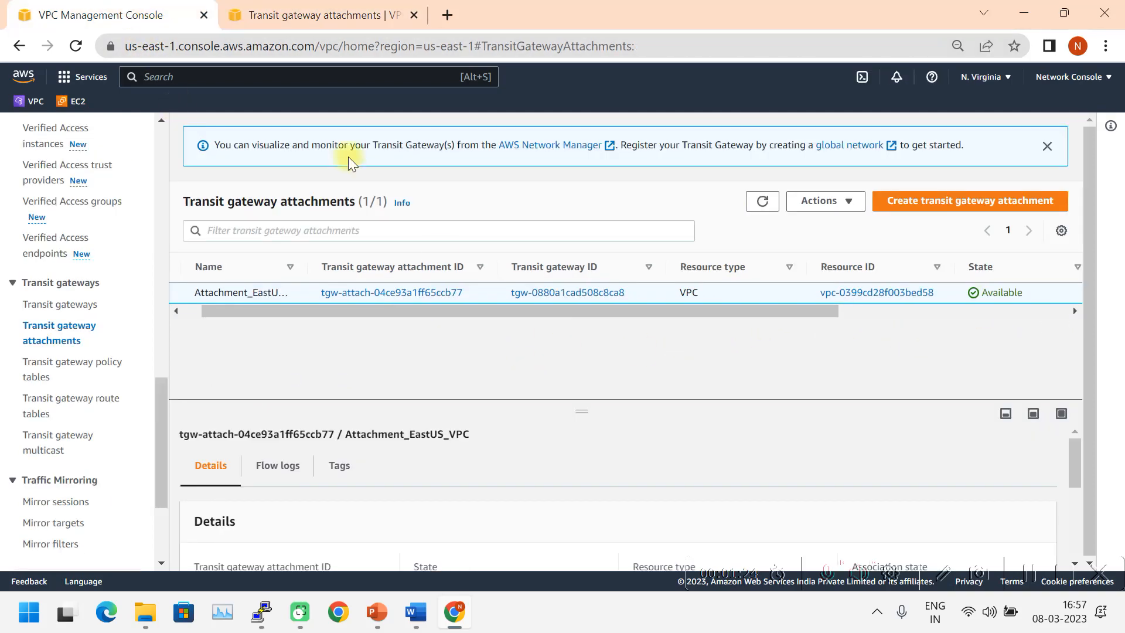
{"action": "left_click_drag", "start_coordinate": [737, 316], "coordinate": [671, 326]}
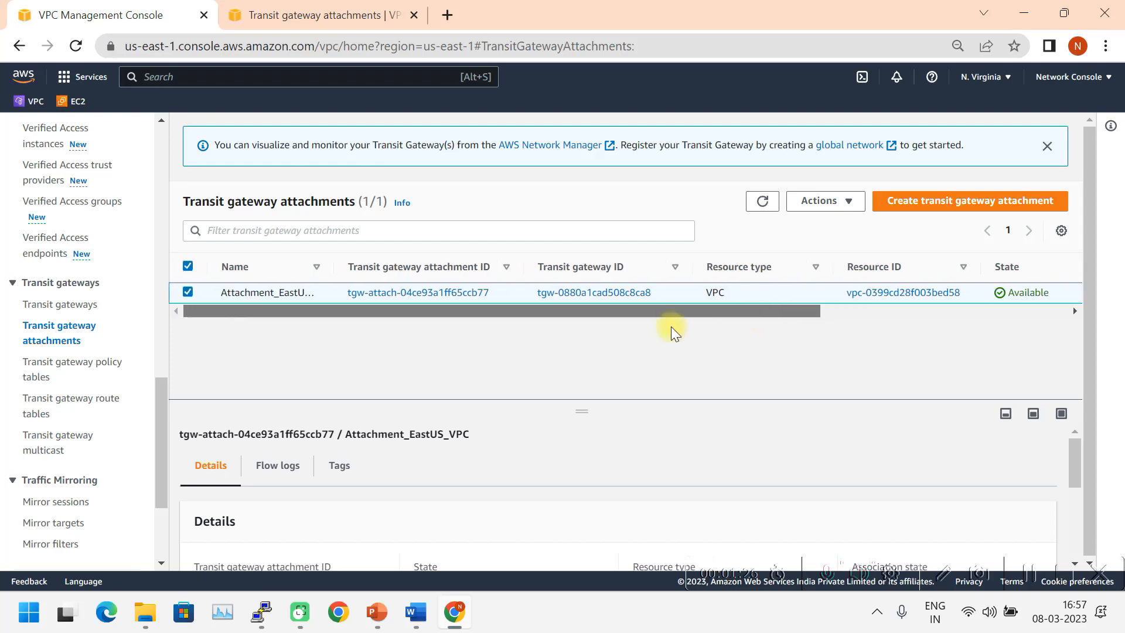
{"action": "left_click", "coordinate": [275, 14]}
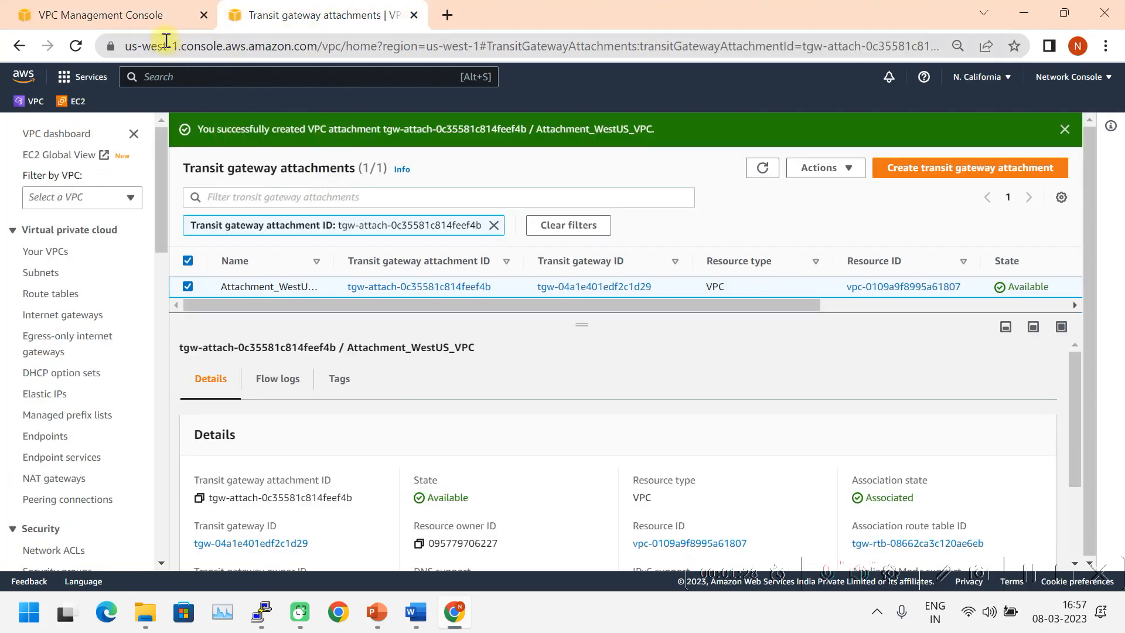
Step: In the N. Virginia console, open the route table of EastUS_VPC and show its routes
{"action": "left_click", "coordinate": [124, 13]}
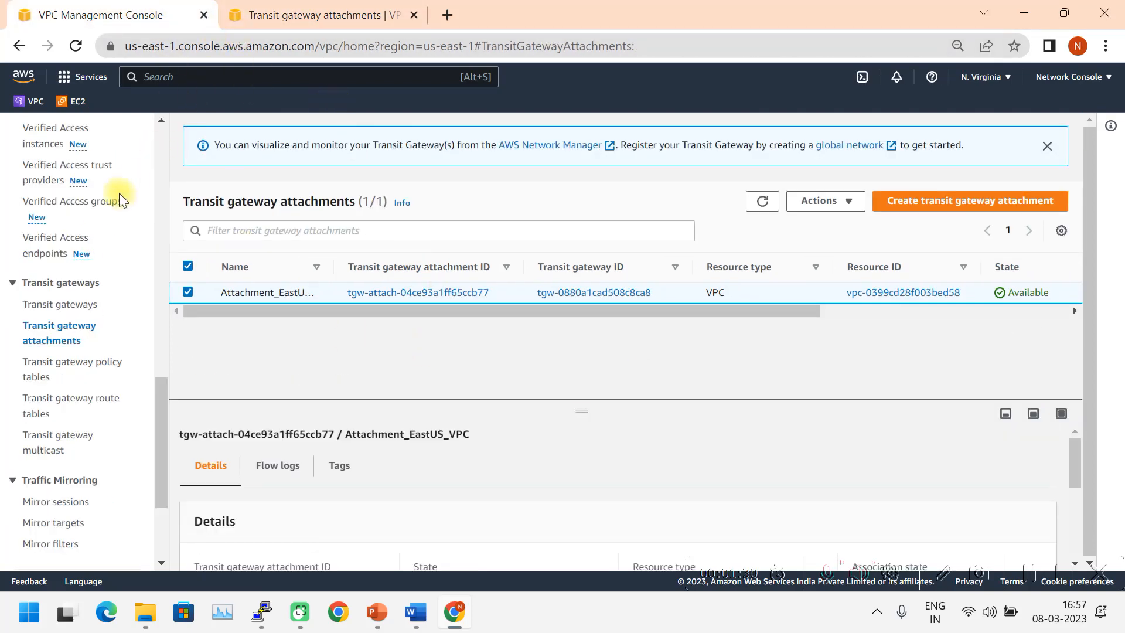
{"action": "scroll", "coordinate": [97, 269], "scroll_direction": "up", "scroll_amount": 4}
{"action": "scroll", "coordinate": [96, 370], "scroll_direction": "up", "scroll_amount": 10}
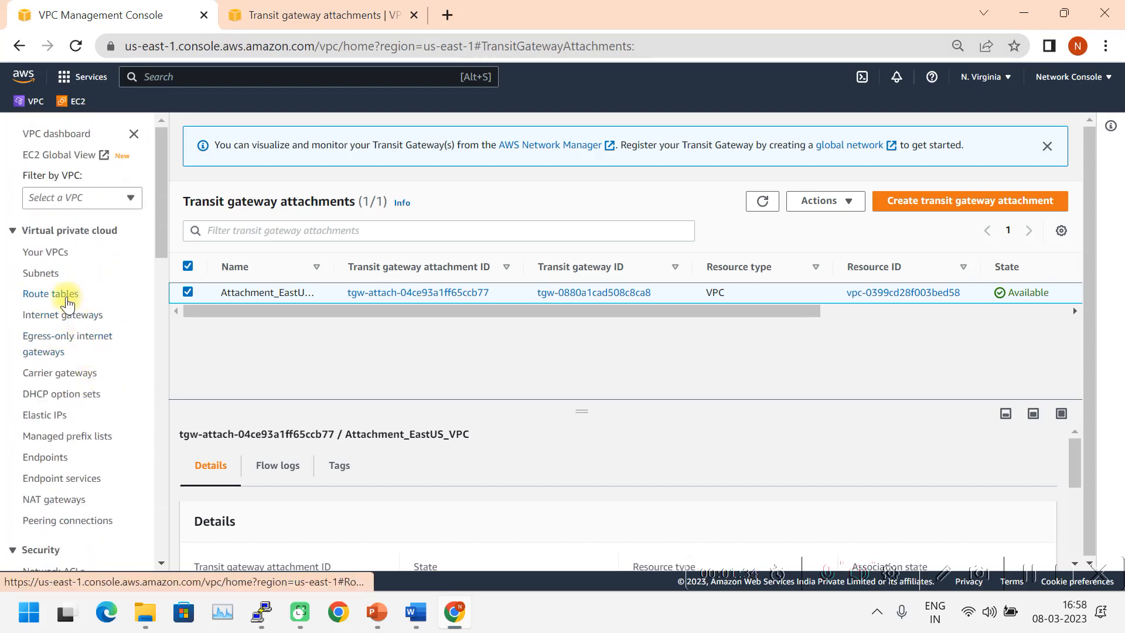
{"action": "left_click", "coordinate": [68, 294]}
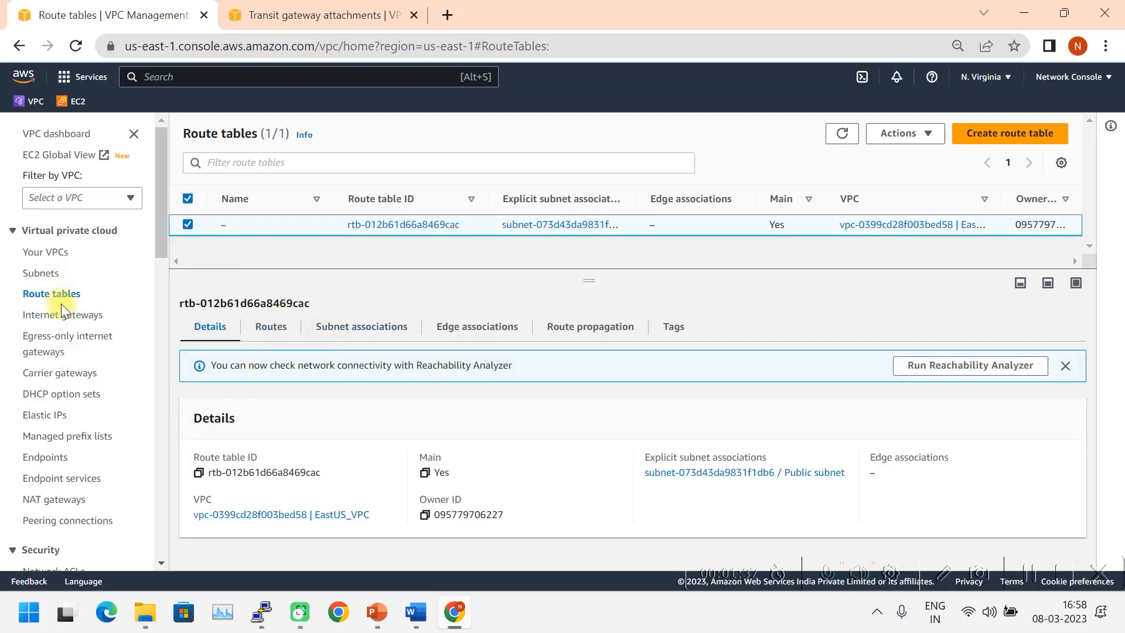
{"action": "left_click", "coordinate": [271, 327]}
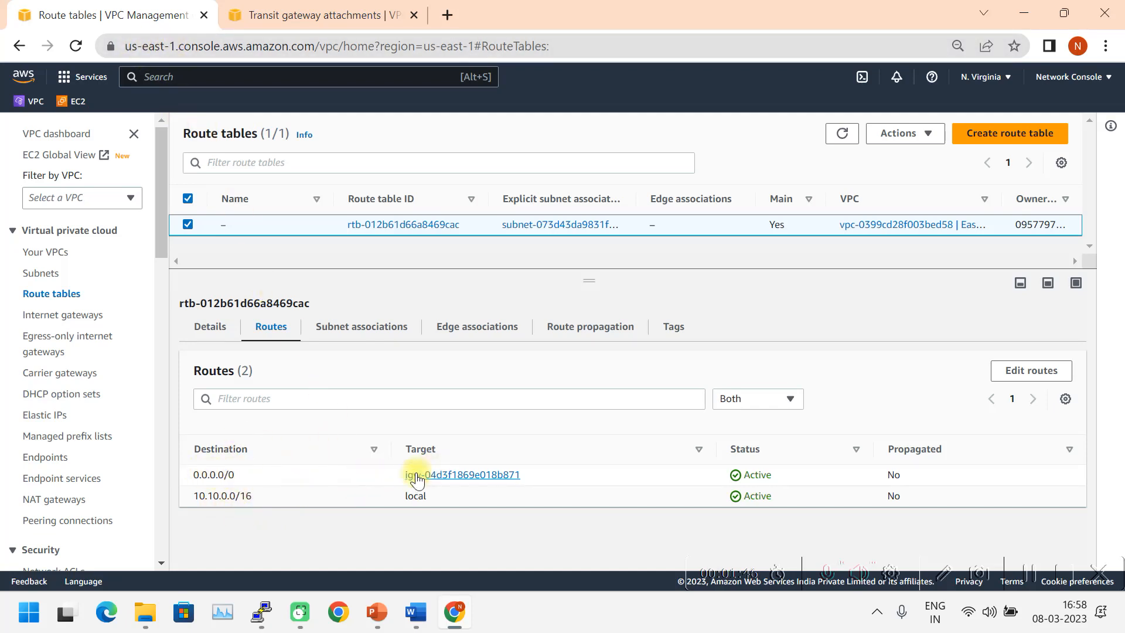
Step: Edit the routes of the EastUS_VPC route table and add a route with destination 10.11.0.0/16
{"action": "left_click", "coordinate": [1020, 374]}
{"action": "left_click", "coordinate": [93, 350]}
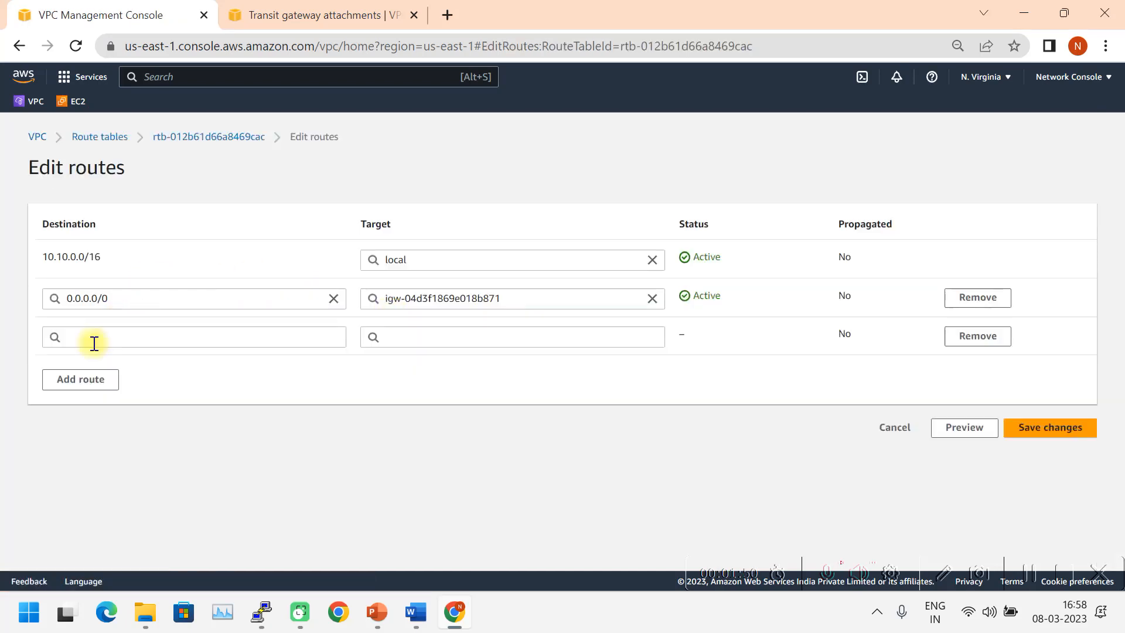
{"action": "left_click", "coordinate": [108, 337]}
{"action": "type", "text": "1"}
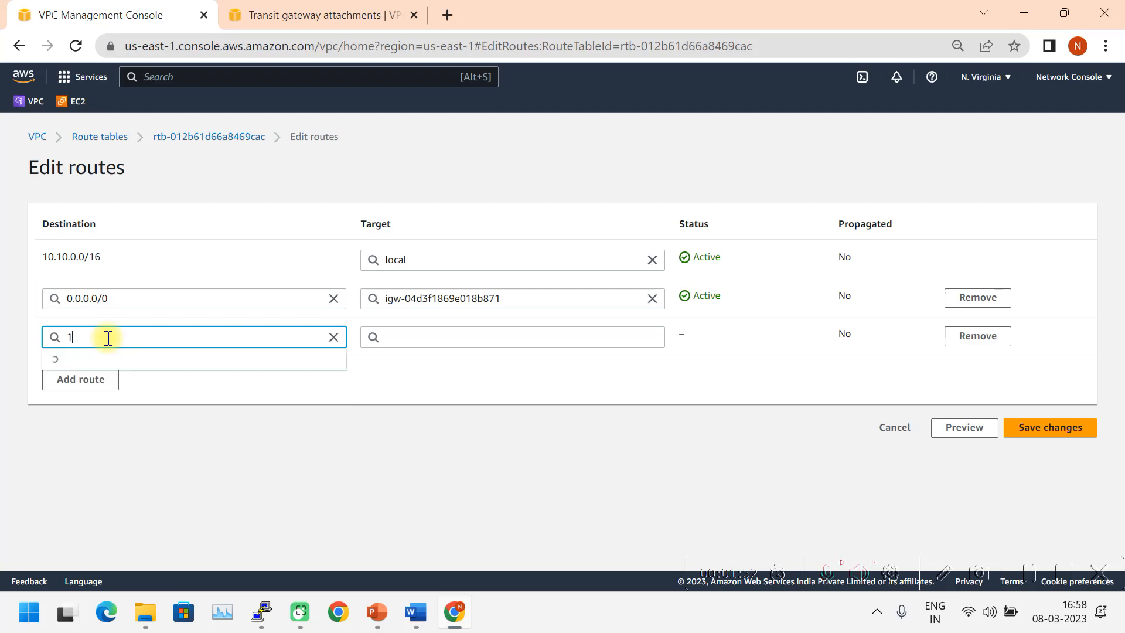
{"action": "type", "text": "0."}
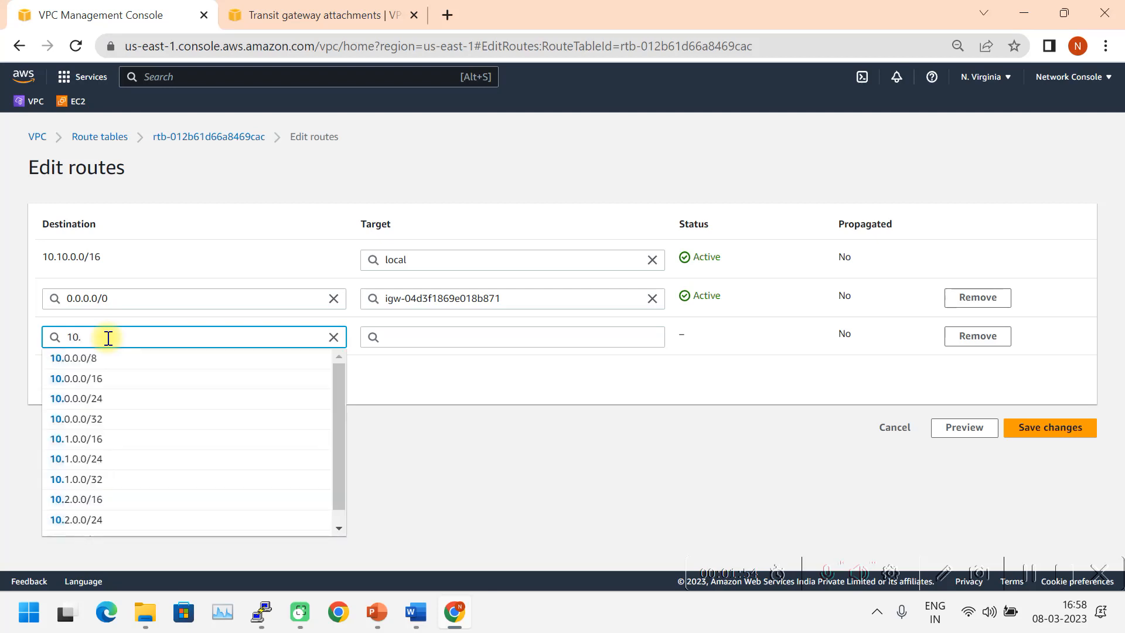
{"action": "type", "text": "11.0.0"}
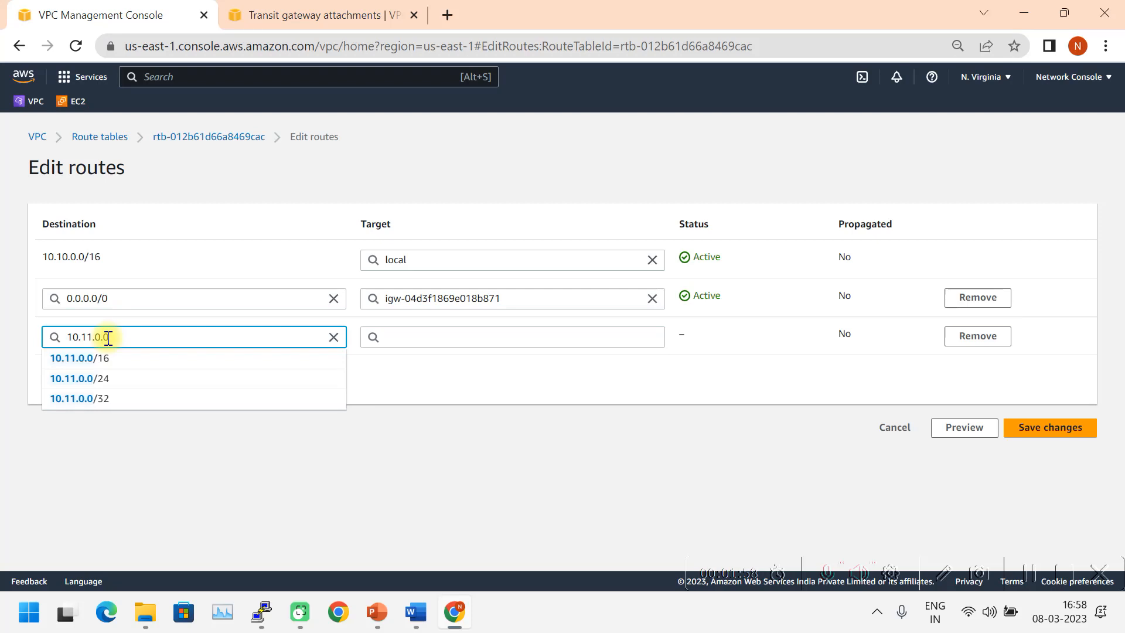
{"action": "left_click", "coordinate": [100, 357]}
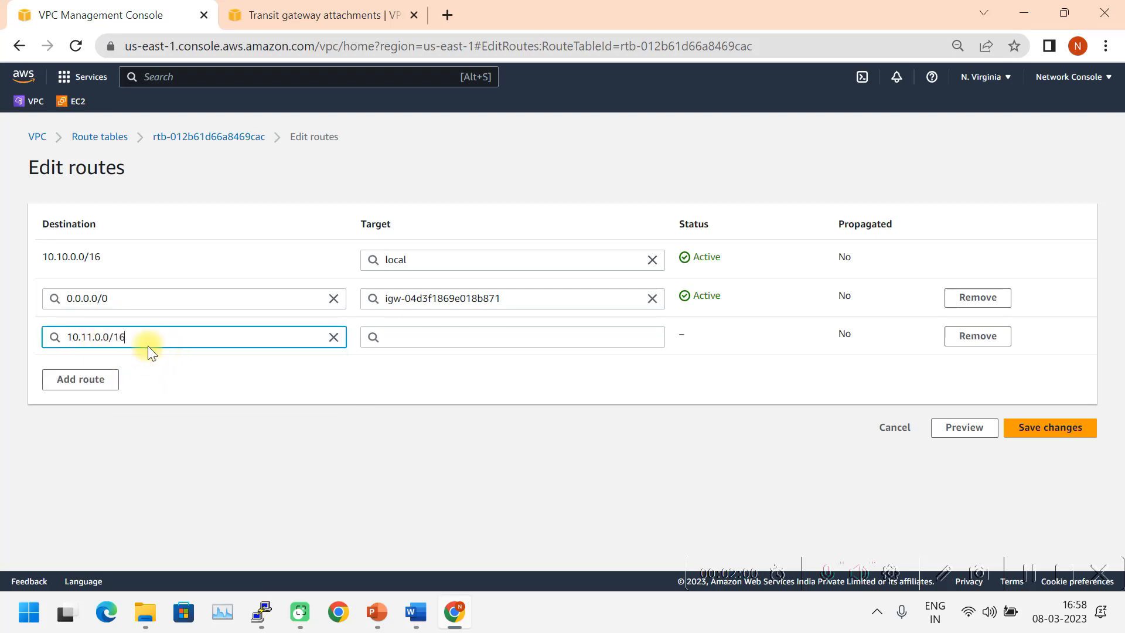
Step: Point the 10.11.0.0/16 route to the transit gateway listed with Attachment_EastUS_VPC and save the route changes
{"action": "left_click", "coordinate": [500, 340]}
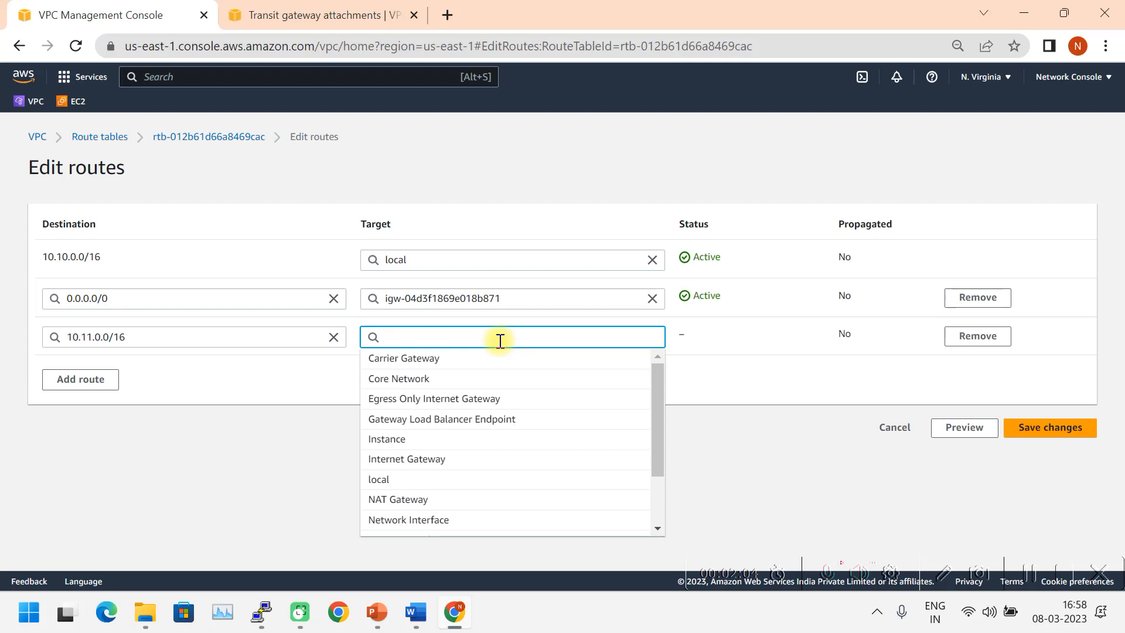
{"action": "type", "text": "tra"}
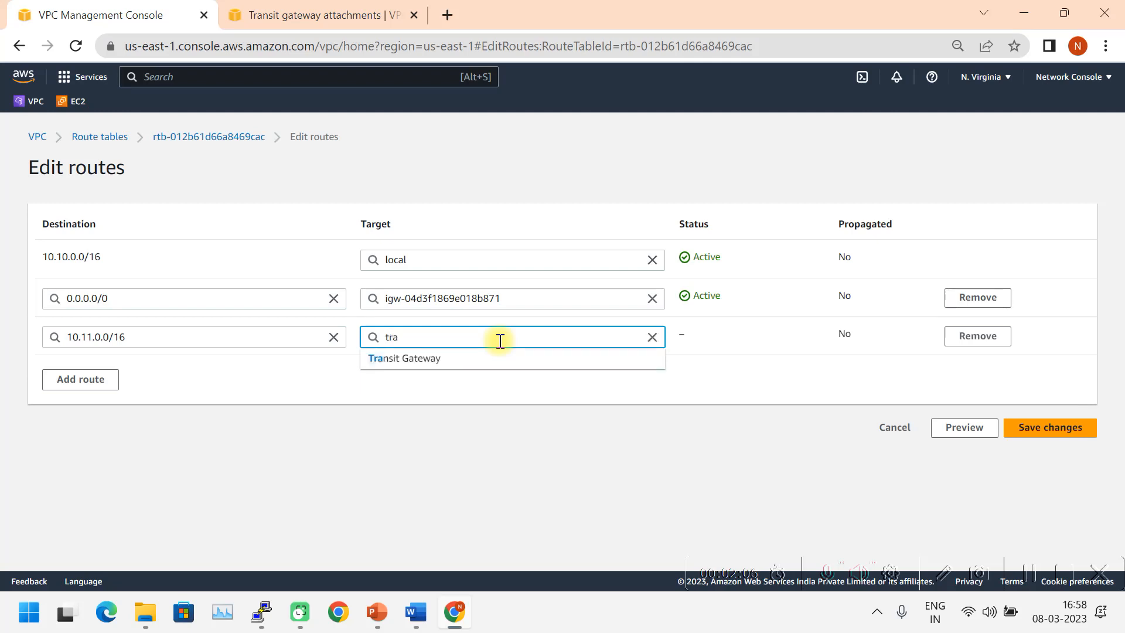
{"action": "left_click", "coordinate": [452, 364]}
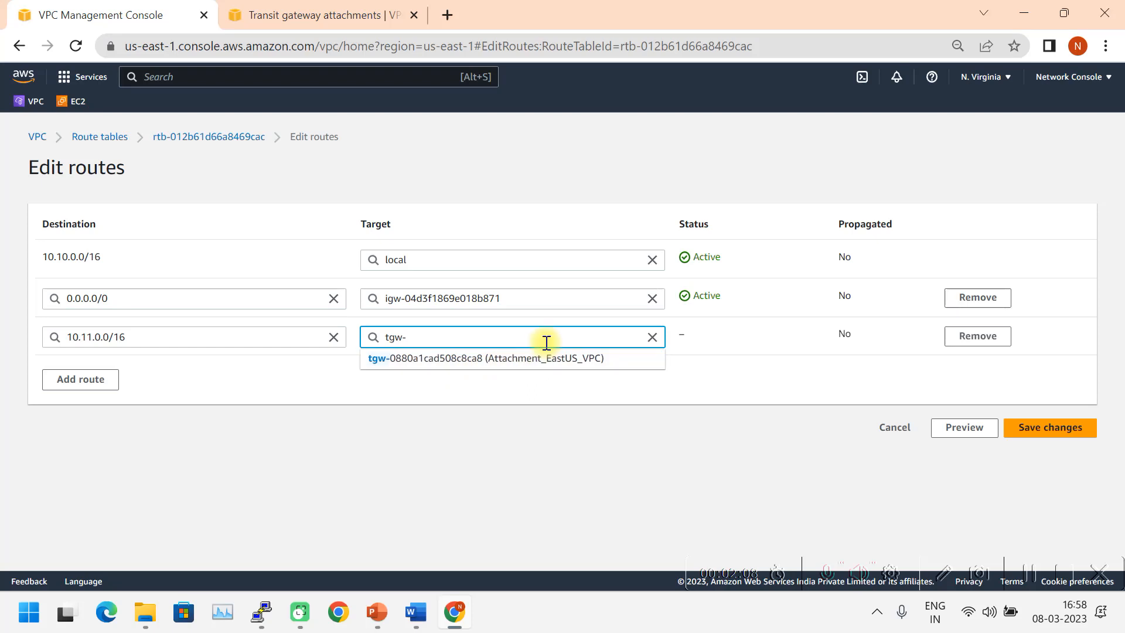
{"action": "left_click", "coordinate": [516, 358]}
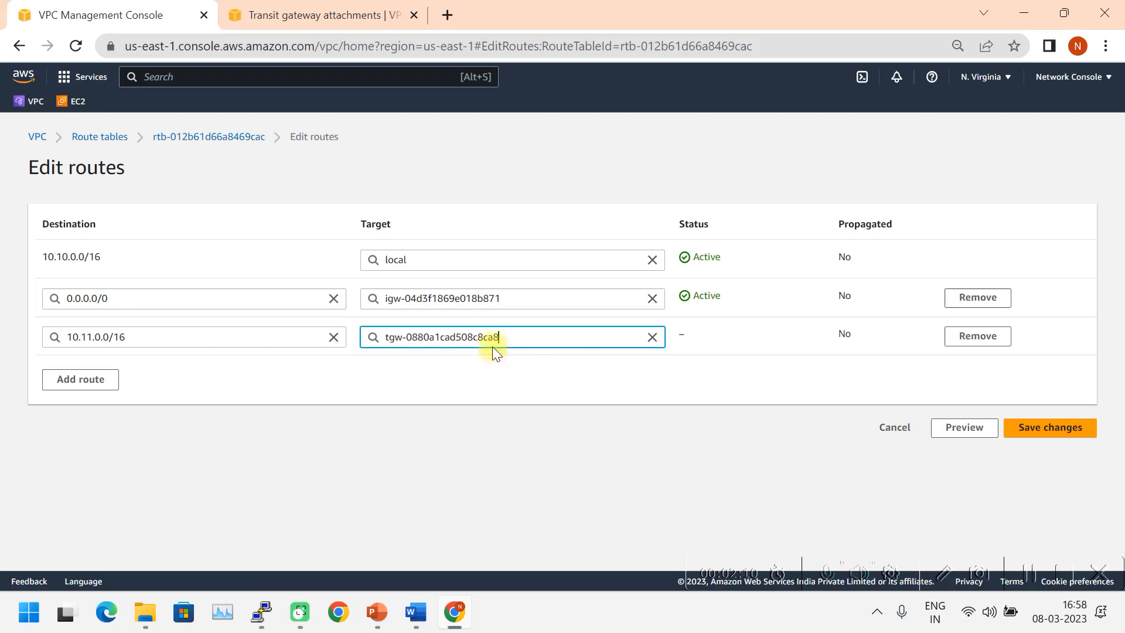
{"action": "left_click", "coordinate": [1046, 427]}
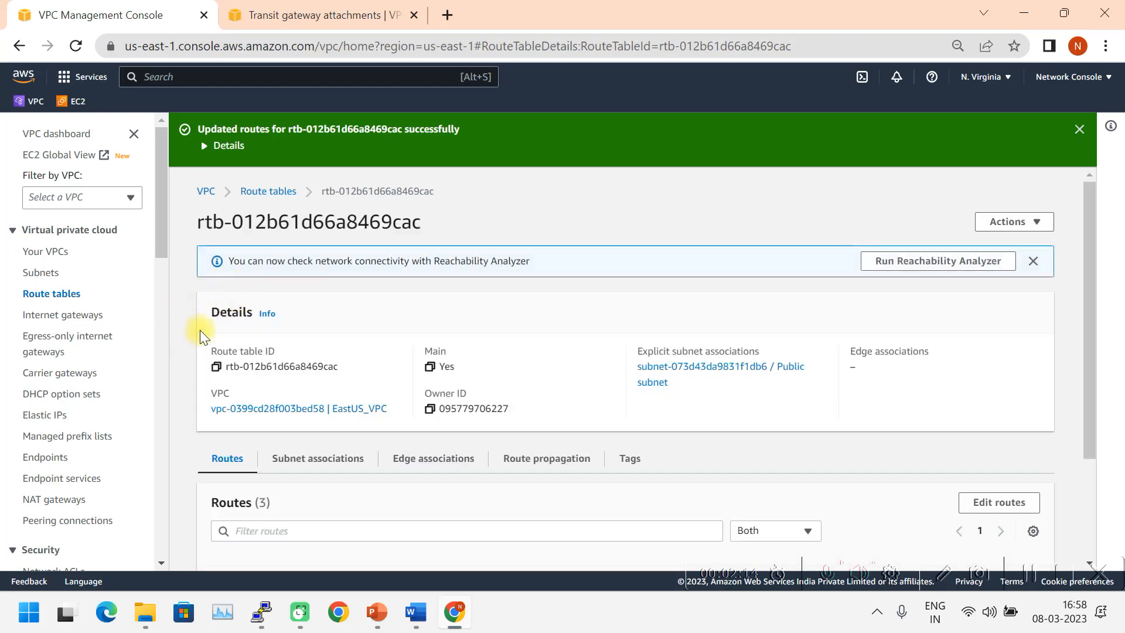
Step: In the N. California console, open the route table of WestUS_VPC and show its routes in an enlarged details pane
{"action": "left_click", "coordinate": [295, 13]}
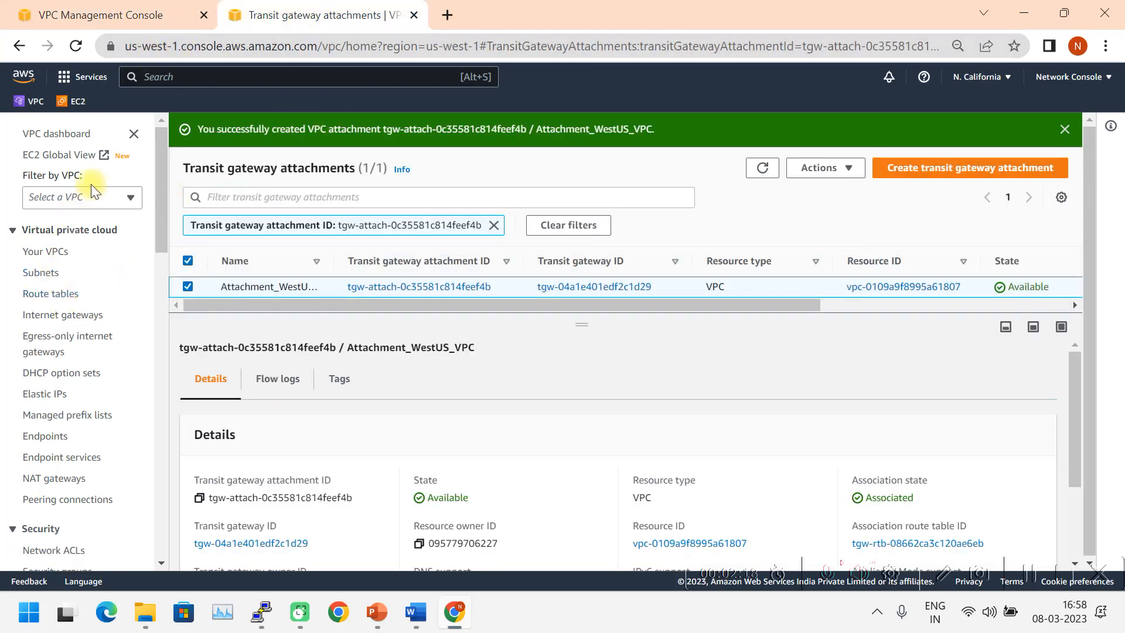
{"action": "left_click", "coordinate": [50, 294]}
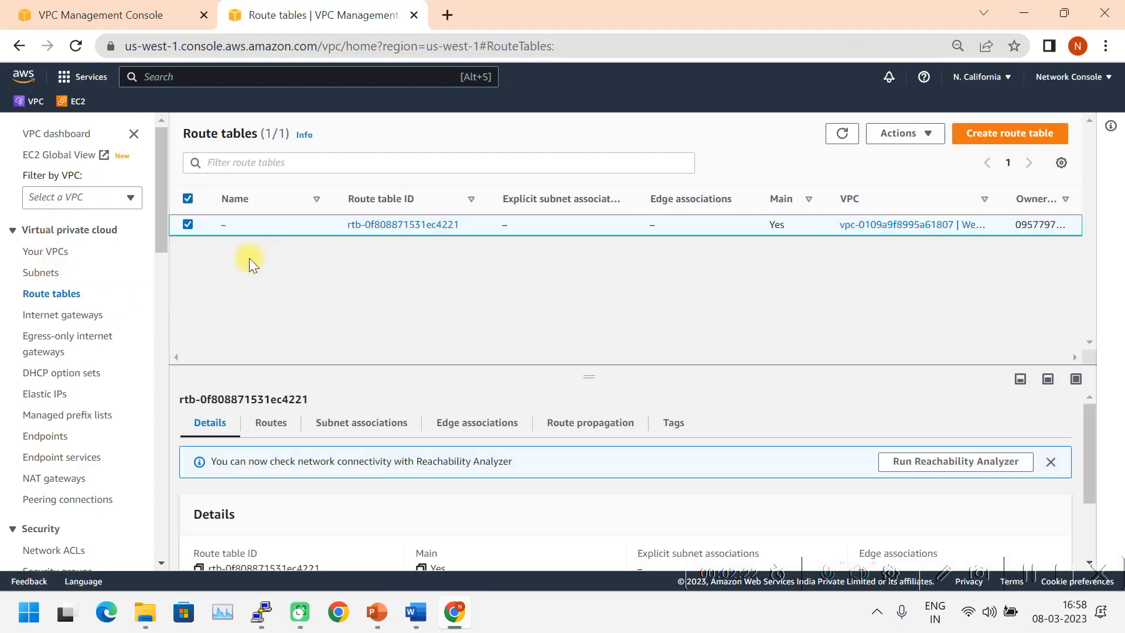
{"action": "left_click", "coordinate": [271, 422]}
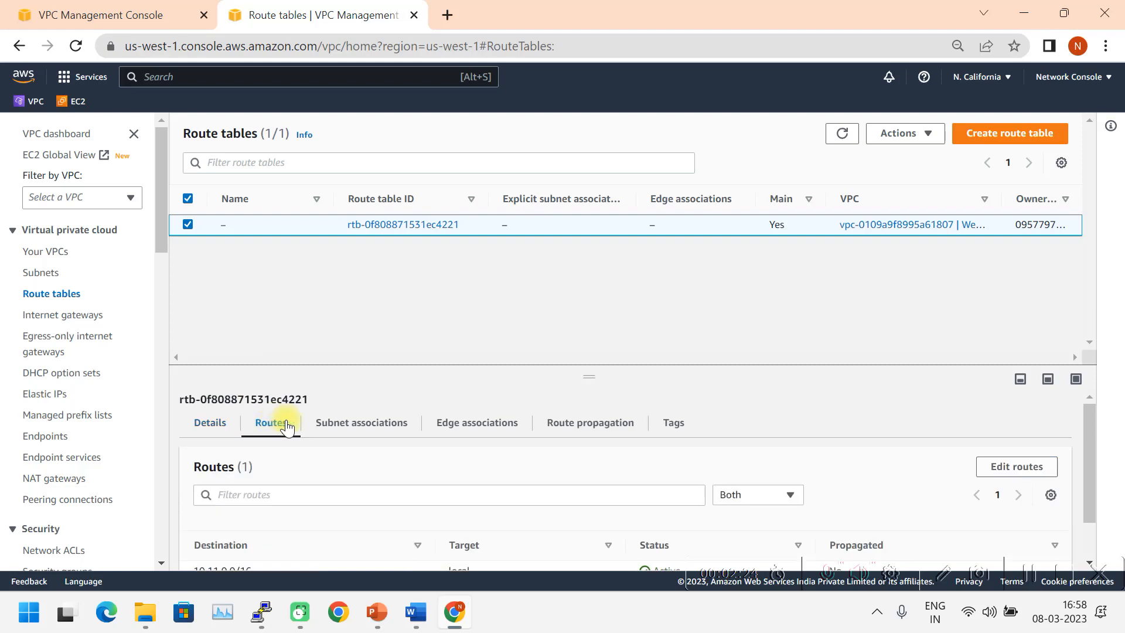
{"action": "left_click_drag", "start_coordinate": [589, 376], "coordinate": [596, 253]}
Step: Edit the routes of the WestUS_VPC route table and add a route with destination 10.10.0.0/16
{"action": "left_click", "coordinate": [1025, 370]}
{"action": "left_click", "coordinate": [96, 295]}
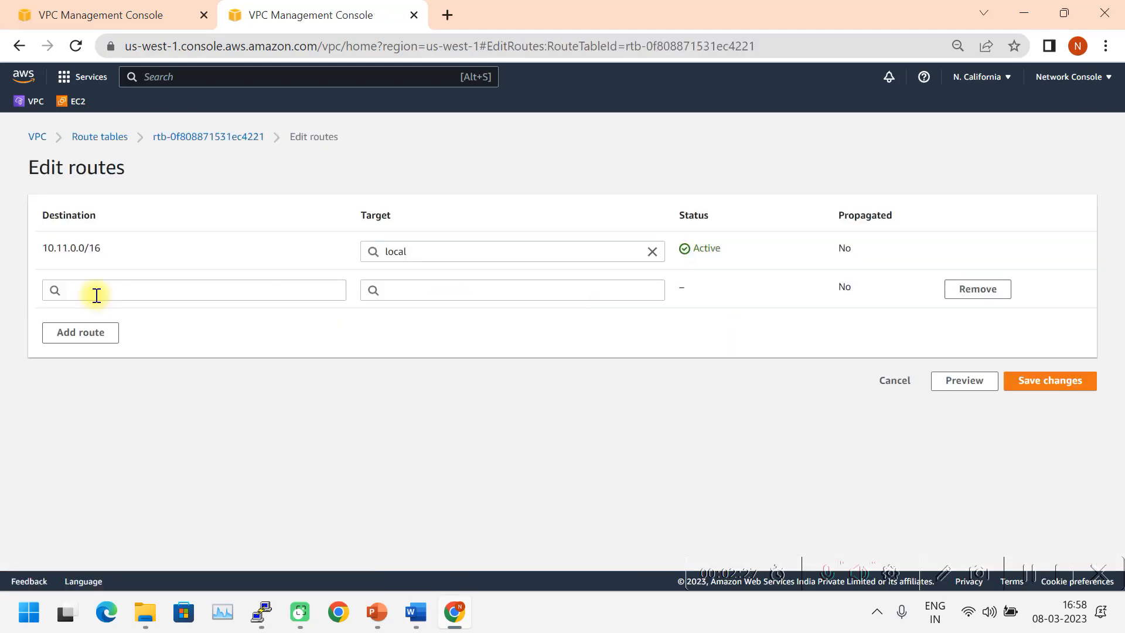
{"action": "left_click", "coordinate": [91, 291]}
{"action": "type", "text": "10"}
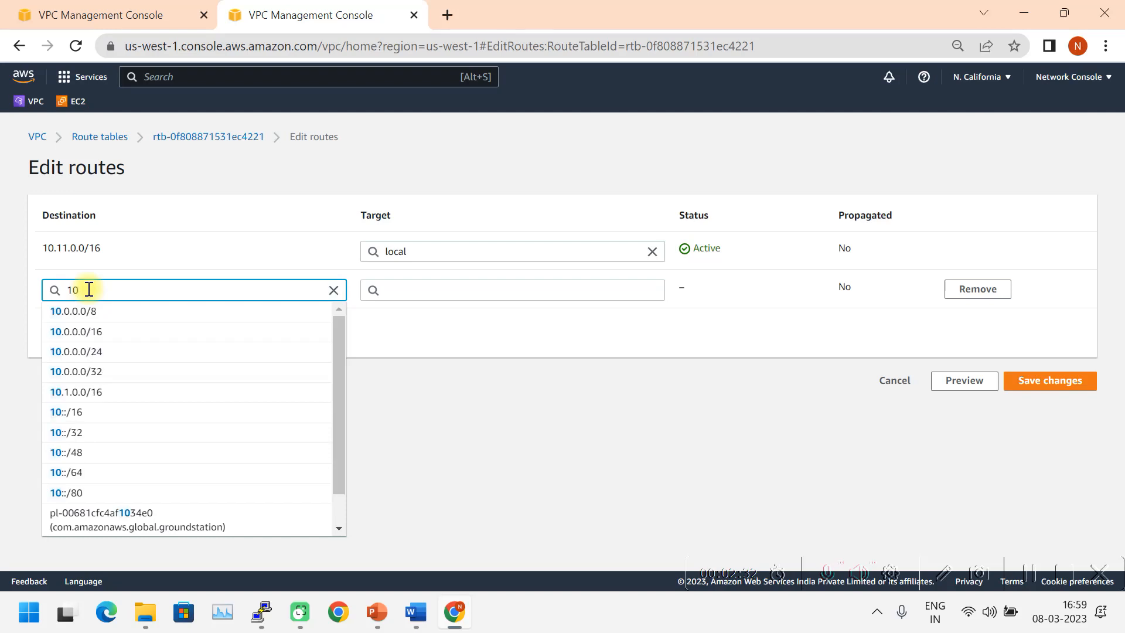
{"action": "type", "text": ".10.0"}
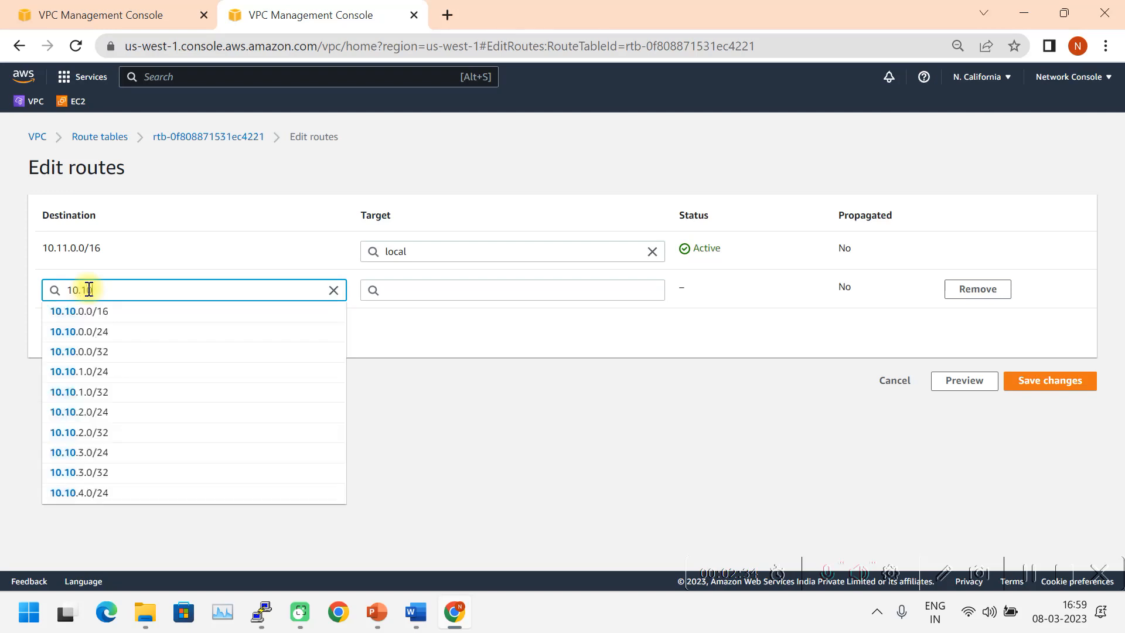
{"action": "type", "text": ".0"}
{"action": "type", "text": "/16"}
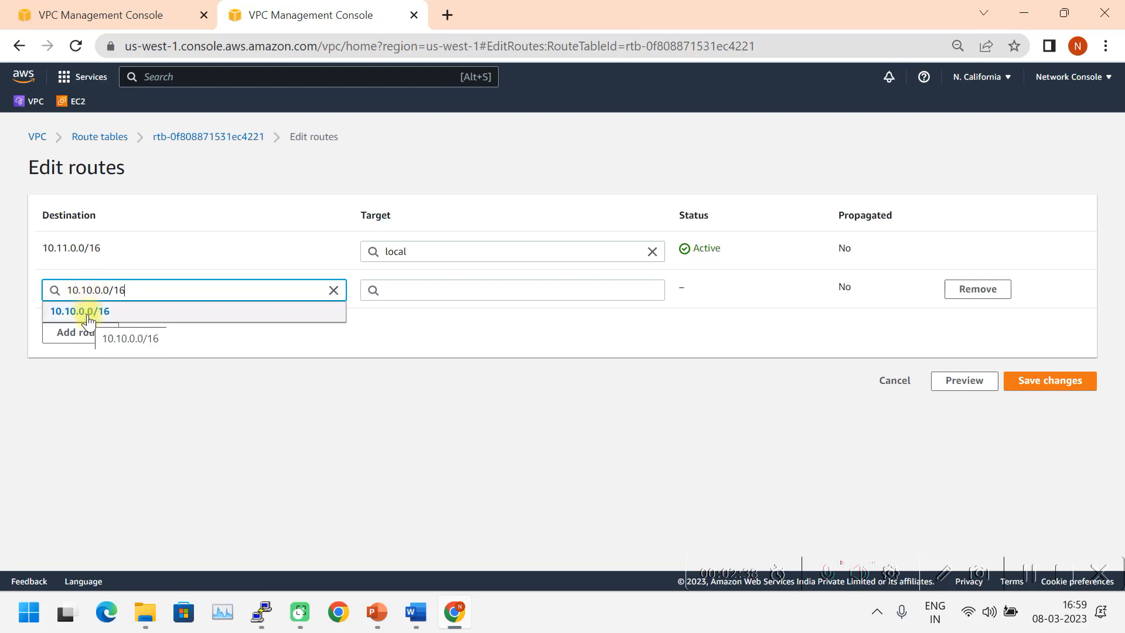
{"action": "left_click", "coordinate": [103, 310]}
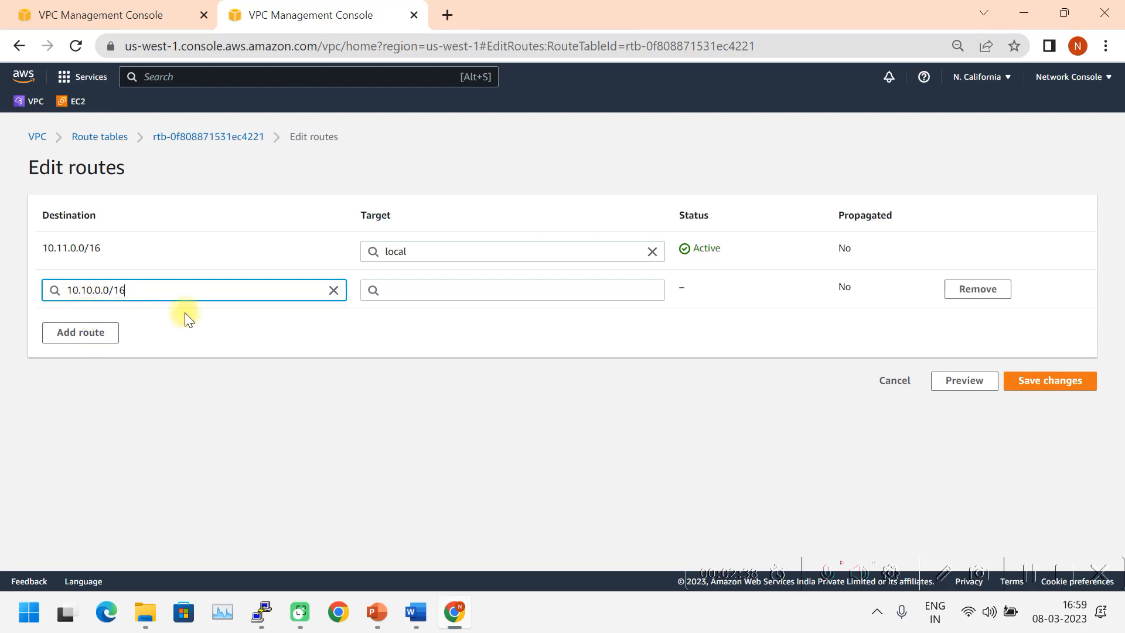
Step: Point the 10.10.0.0/16 route to the N. California transit gateway and save the route changes
{"action": "left_click", "coordinate": [433, 288]}
{"action": "type", "text": "t"}
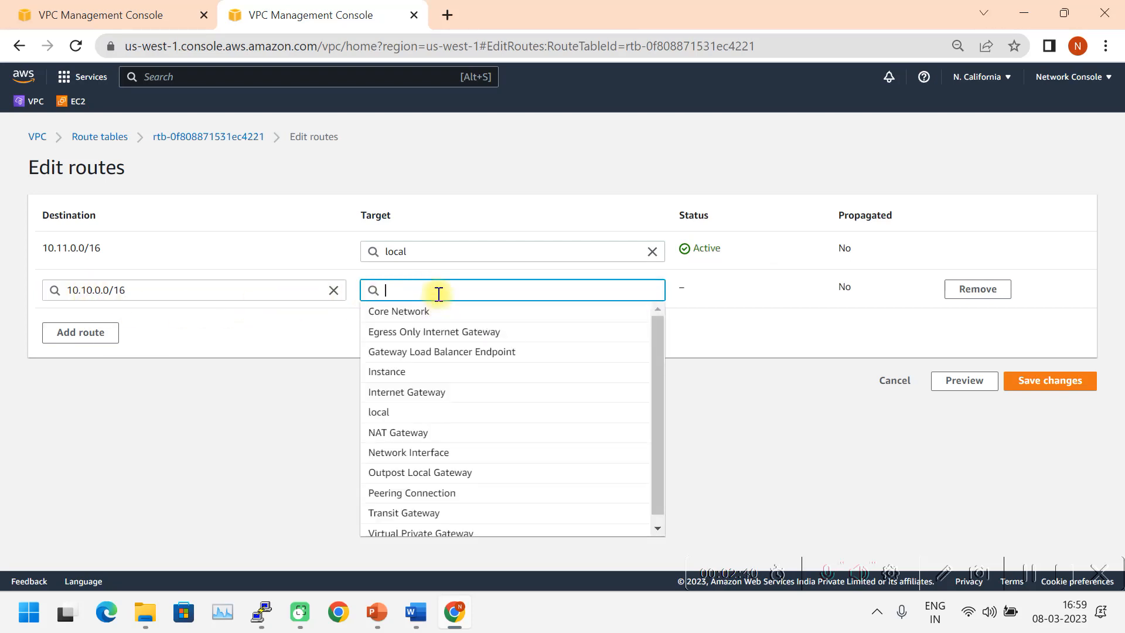
{"action": "type", "text": "ra"}
{"action": "left_click", "coordinate": [419, 311]}
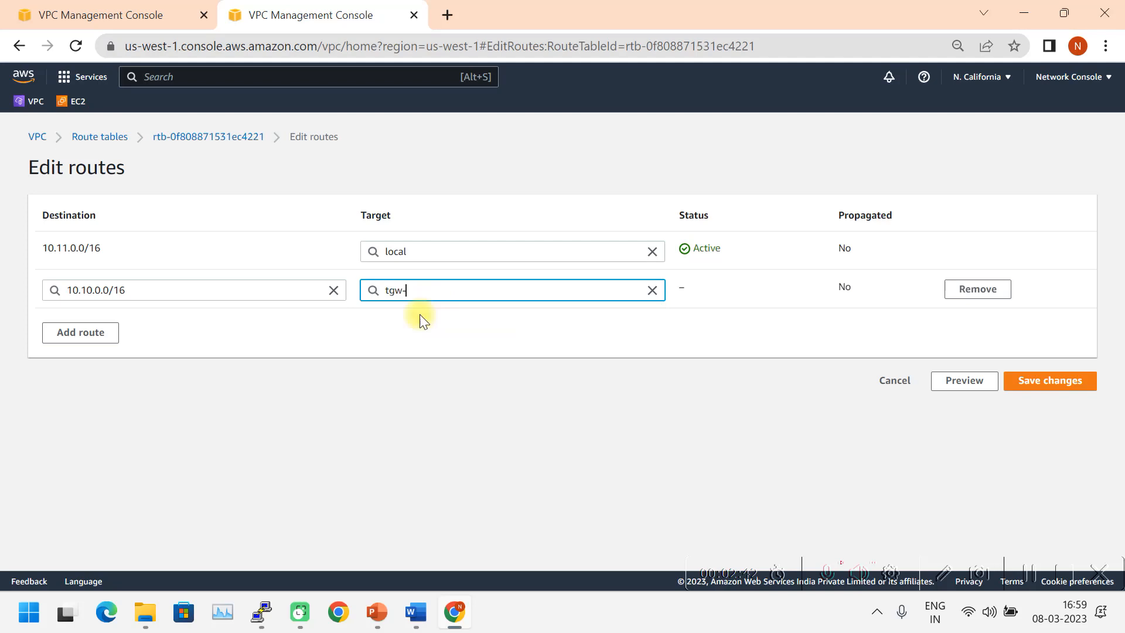
{"action": "left_click", "coordinate": [1029, 380]}
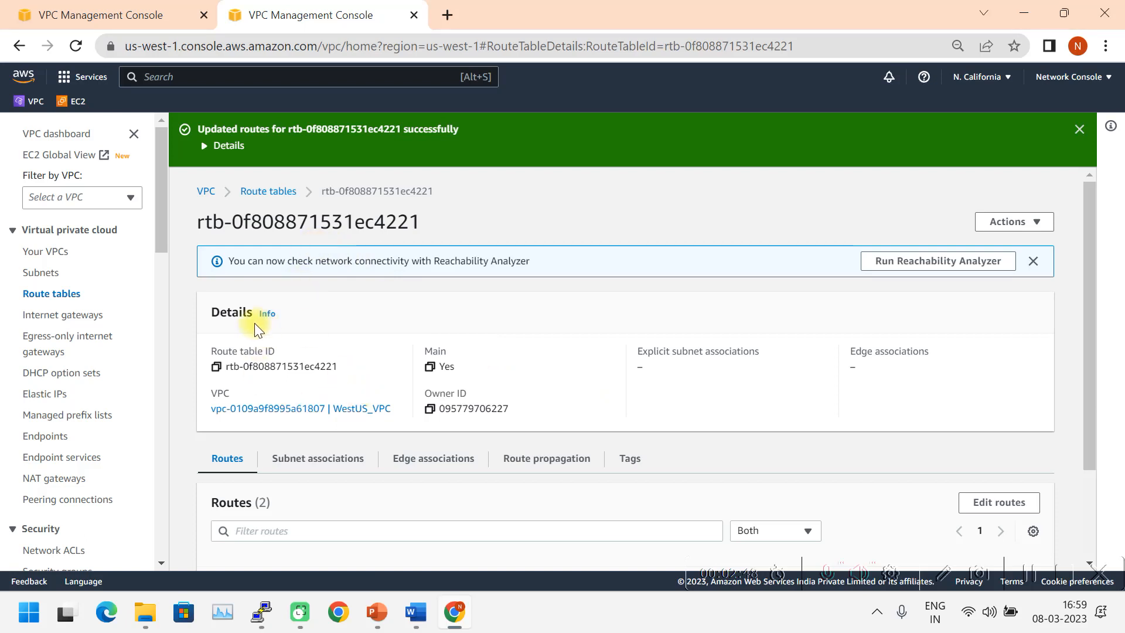
Step: Review the EastUS_VPC route table's routes in N. Virginia against the architecture diagram and task list in the Word document
{"action": "left_click", "coordinate": [151, 14]}
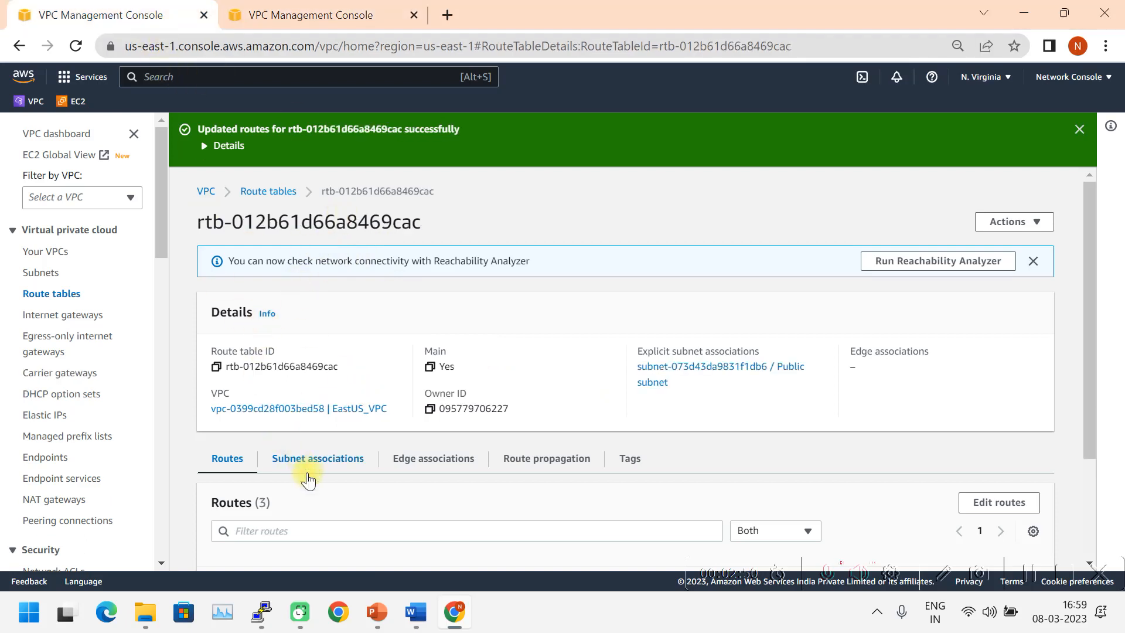
{"action": "scroll", "coordinate": [680, 369], "scroll_direction": "down", "scroll_amount": 3}
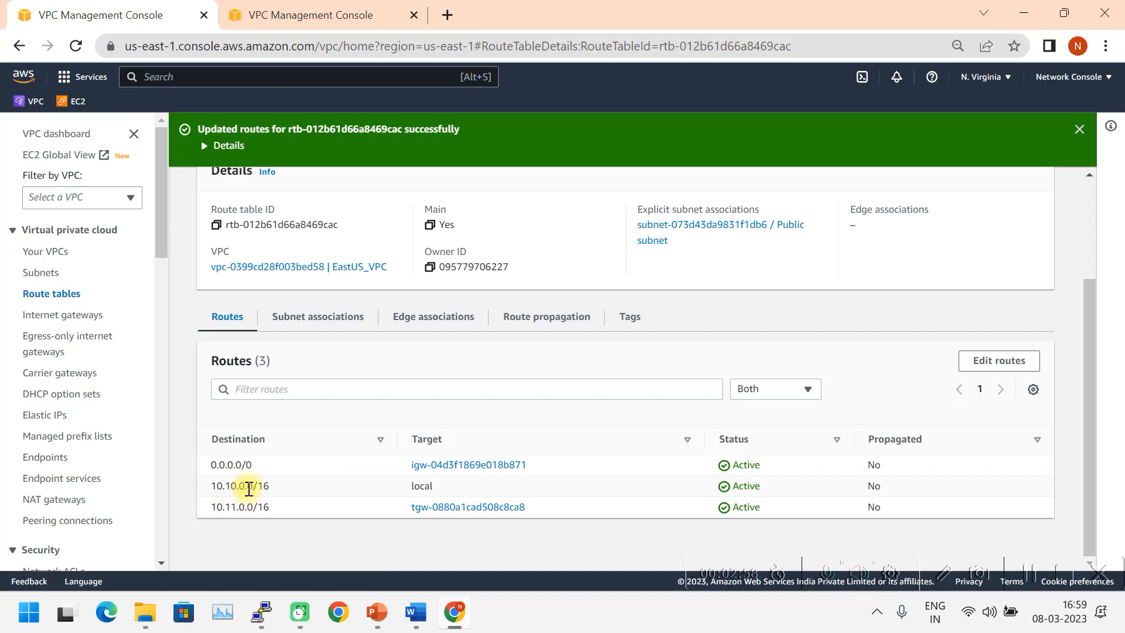
{"action": "left_click_drag", "start_coordinate": [270, 486], "coordinate": [225, 487]}
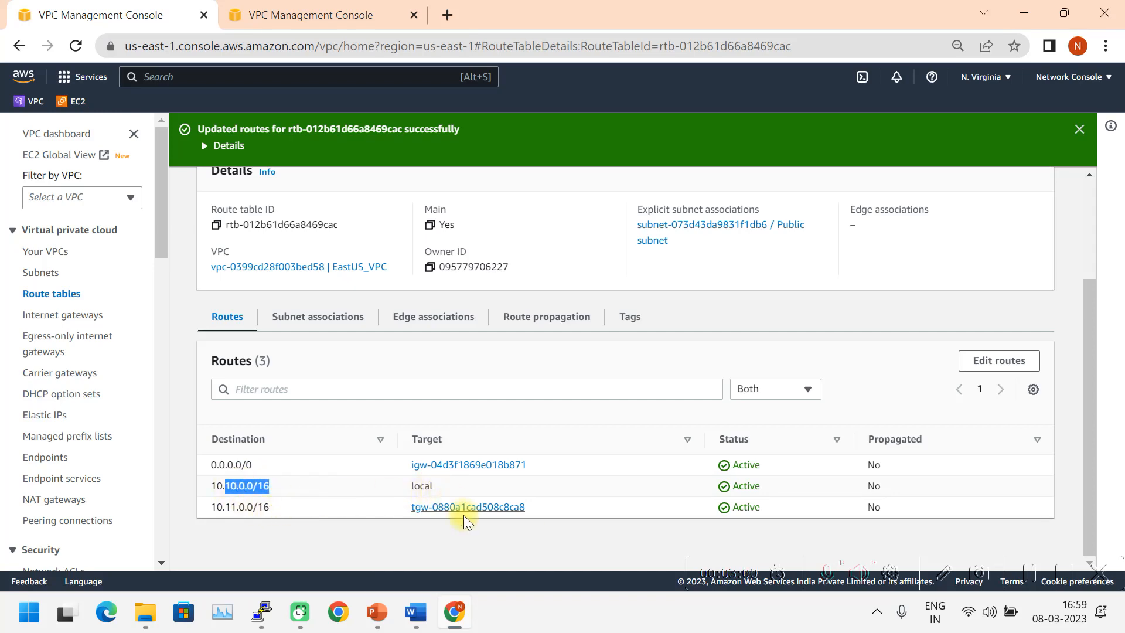
{"action": "left_click", "coordinate": [416, 620]}
{"action": "scroll", "coordinate": [474, 406], "scroll_direction": "up", "scroll_amount": 5}
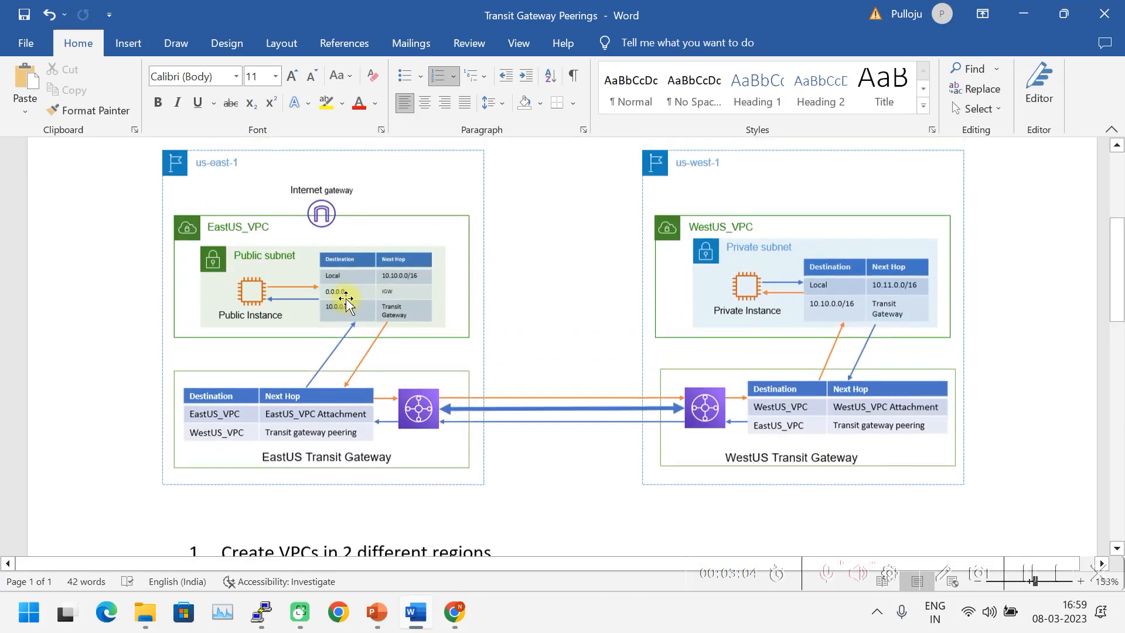
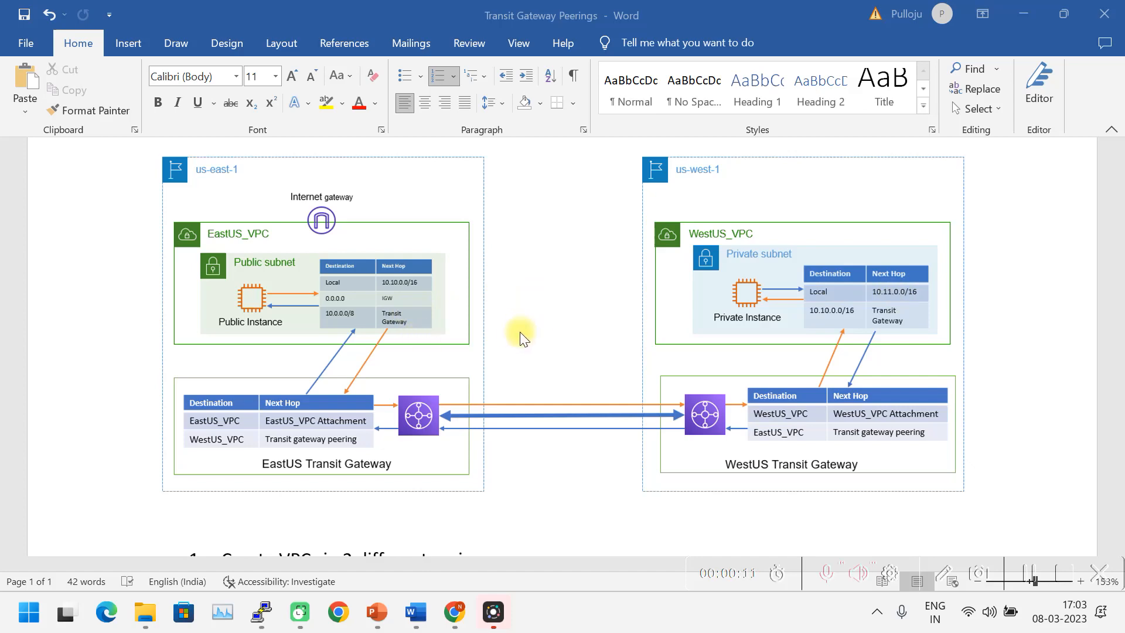
{"action": "scroll", "coordinate": [520, 336], "scroll_direction": "down", "scroll_amount": 6}
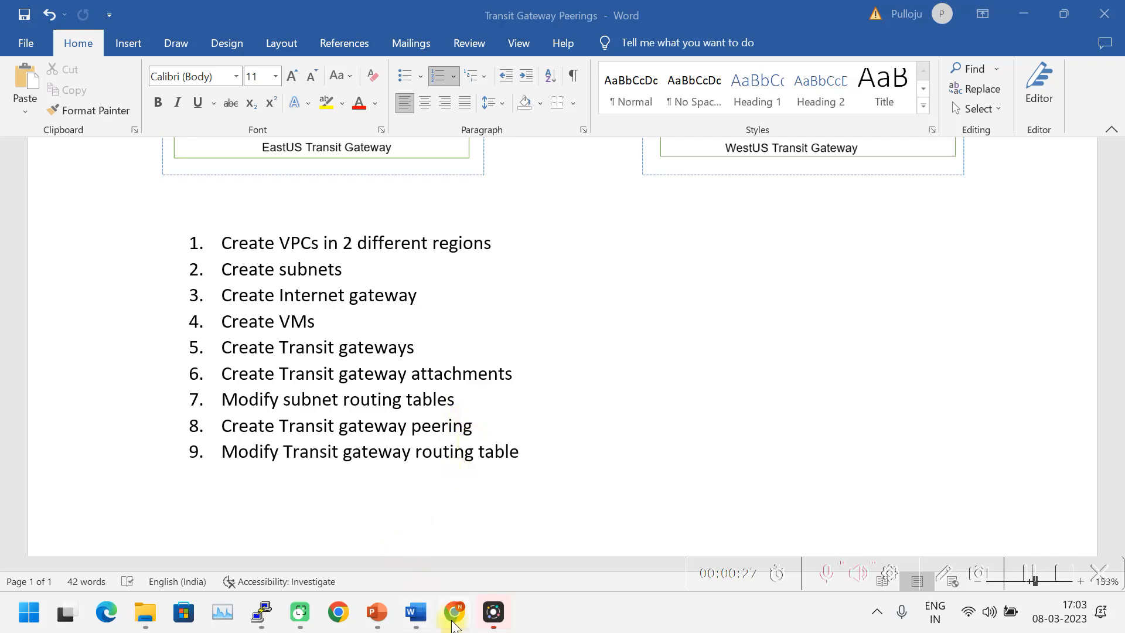
Step: Switch back to Chrome and start creating a new transit gateway attachment in the N. Virginia console
{"action": "left_click", "coordinate": [452, 624]}
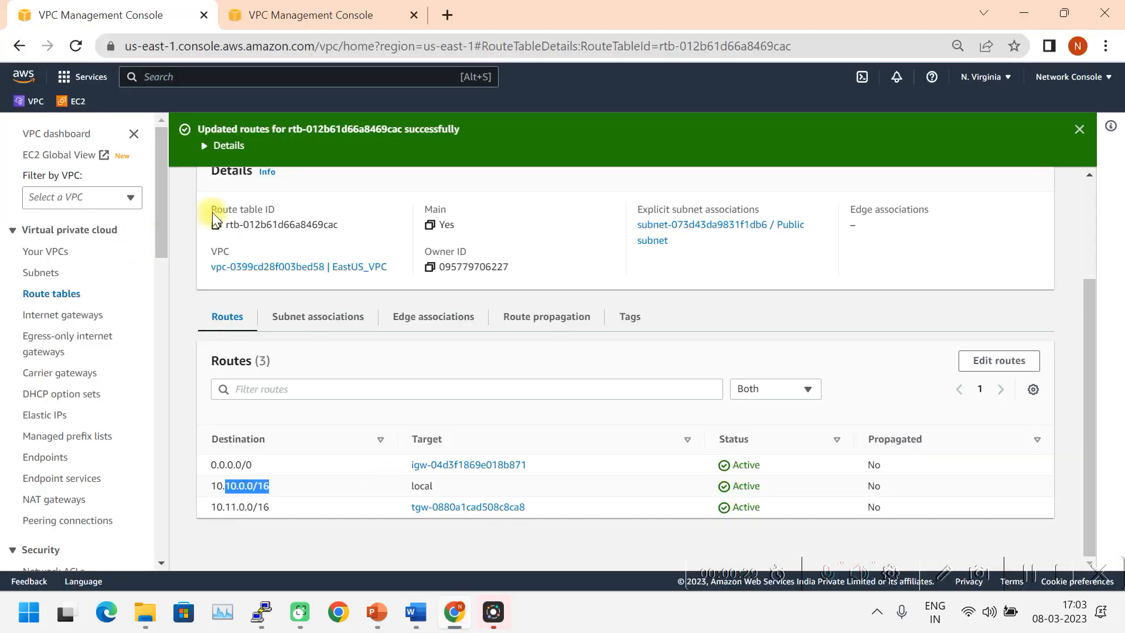
{"action": "scroll", "coordinate": [212, 212], "scroll_direction": "up", "scroll_amount": 3}
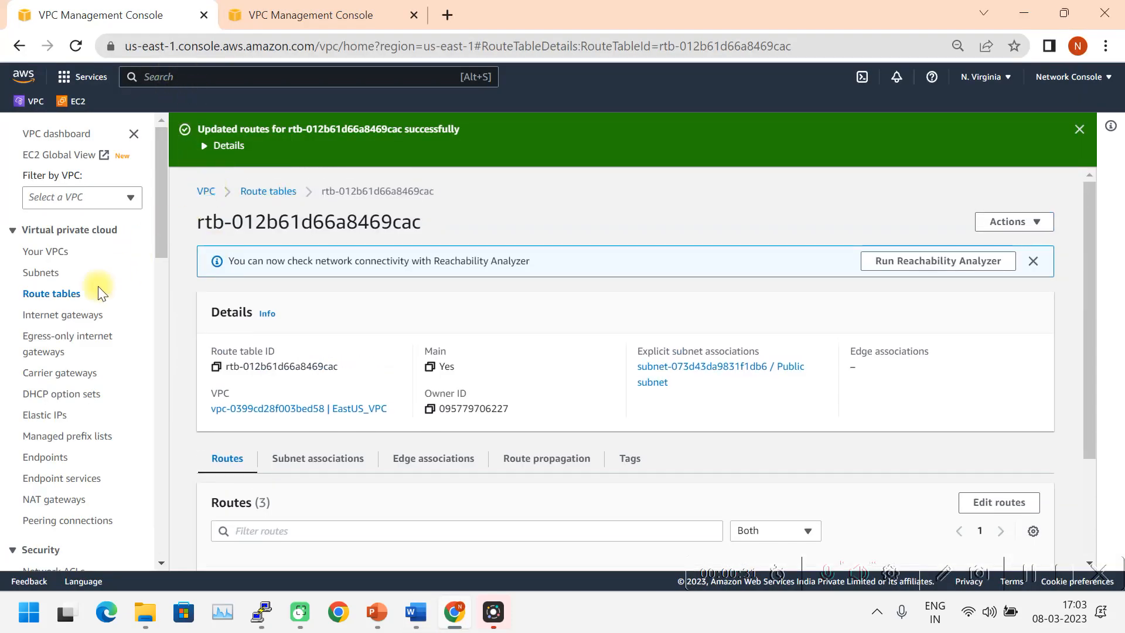
{"action": "scroll", "coordinate": [96, 283], "scroll_direction": "down", "scroll_amount": 15}
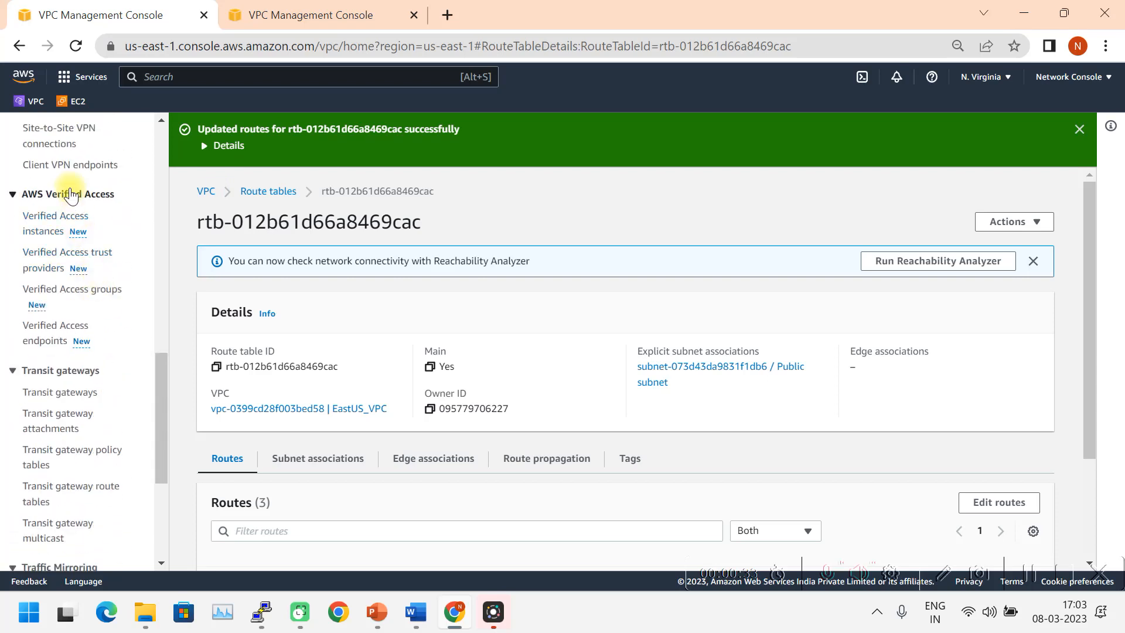
{"action": "scroll", "coordinate": [96, 283], "scroll_direction": "down", "scroll_amount": 3}
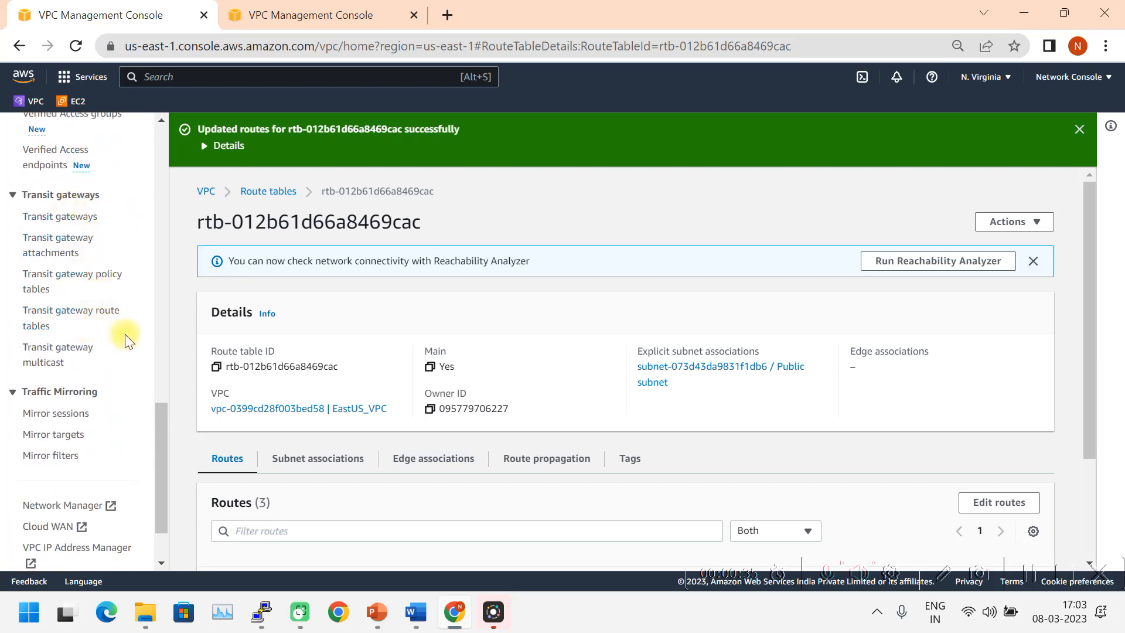
{"action": "left_click", "coordinate": [76, 243]}
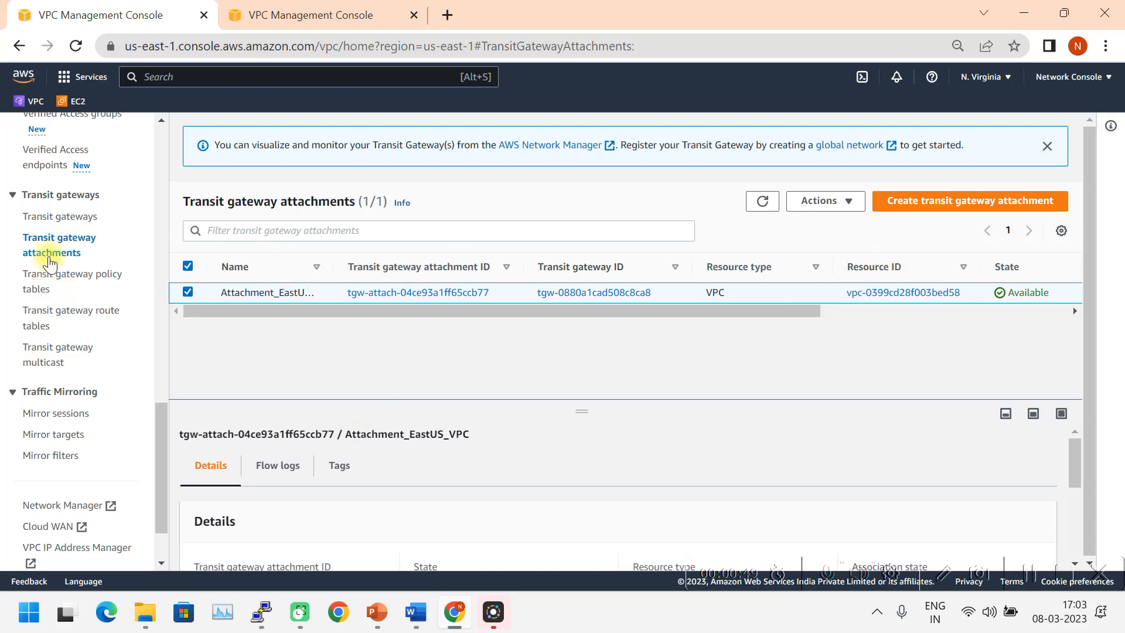
{"action": "left_click", "coordinate": [921, 205]}
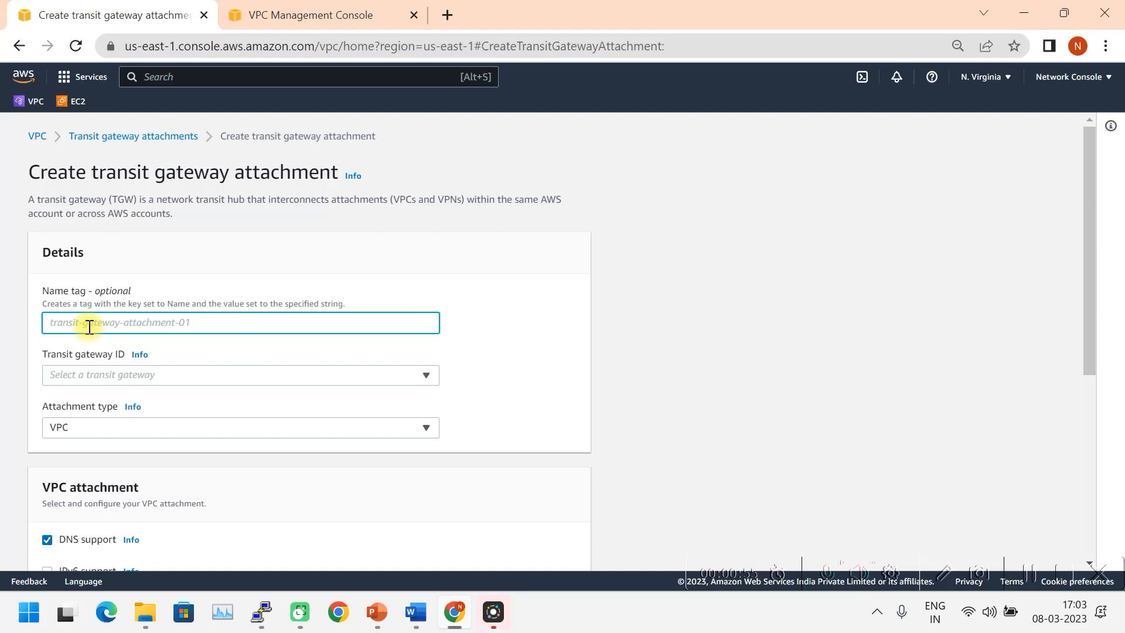
Step: Name the new attachment WestUS_TGW_Peering and select EastUS_TGW as its transit gateway
{"action": "type", "text": "WestUS_TGW_Peering"}
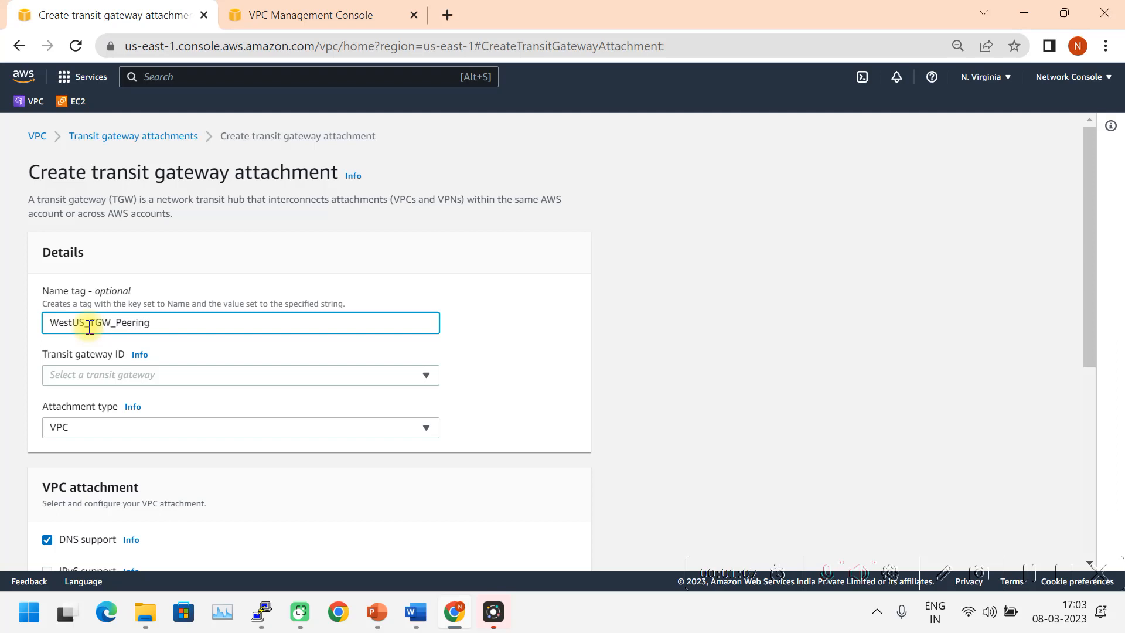
{"action": "left_click", "coordinate": [359, 375]}
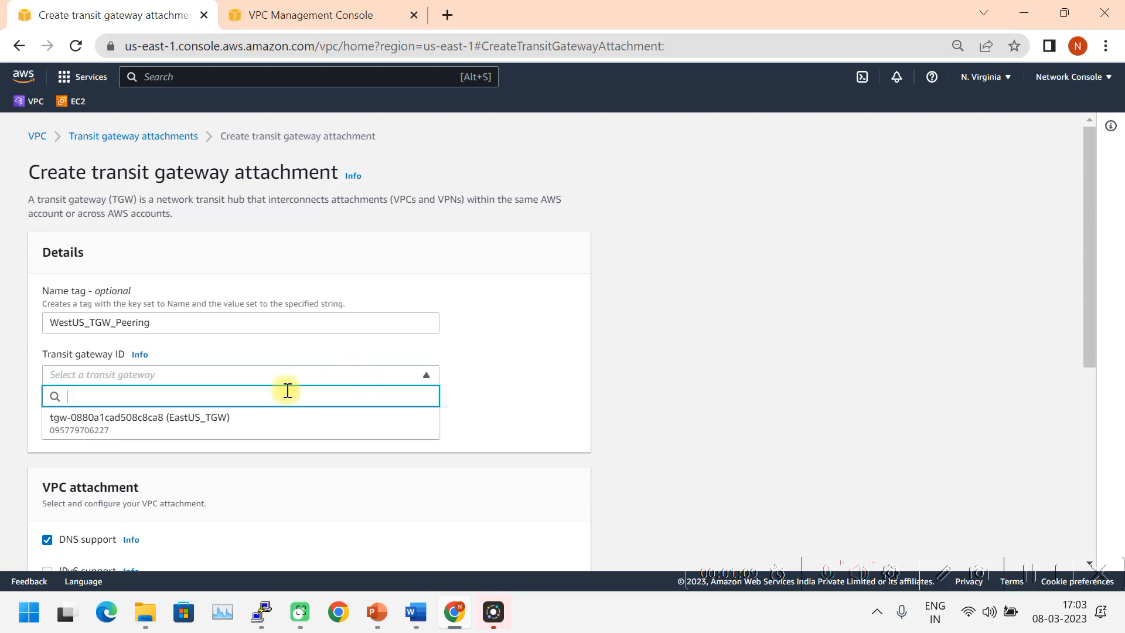
{"action": "left_click", "coordinate": [221, 421]}
Step: Set the attachment type to Peering Connection and the peer region to US West (N. California) (us-west-1)
{"action": "scroll", "coordinate": [176, 383], "scroll_direction": "down", "scroll_amount": 3}
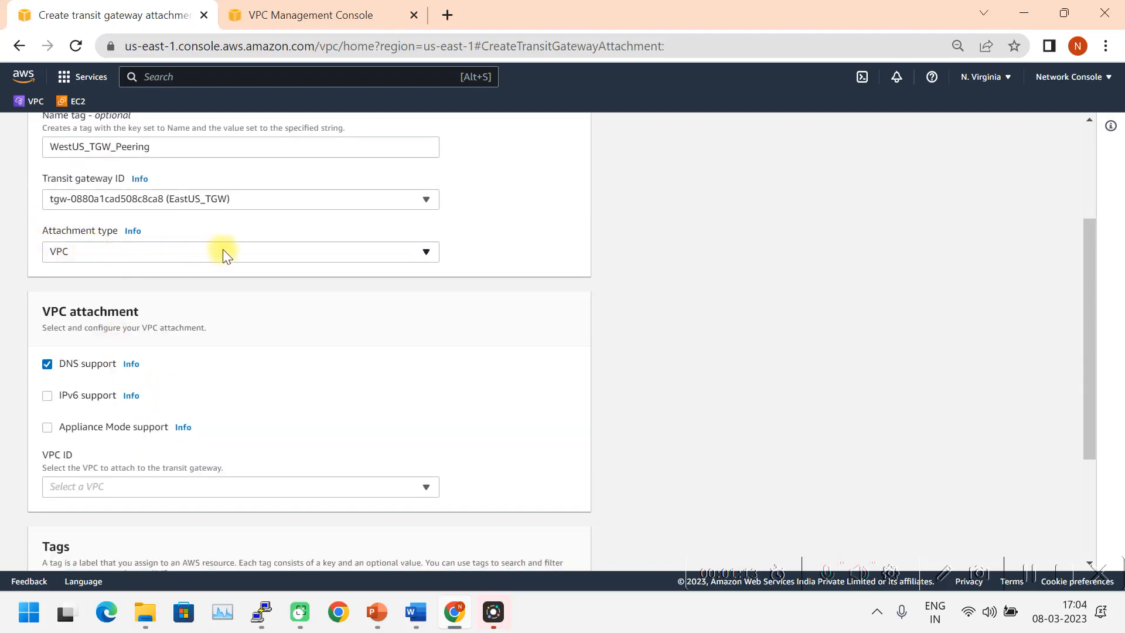
{"action": "left_click", "coordinate": [405, 256]}
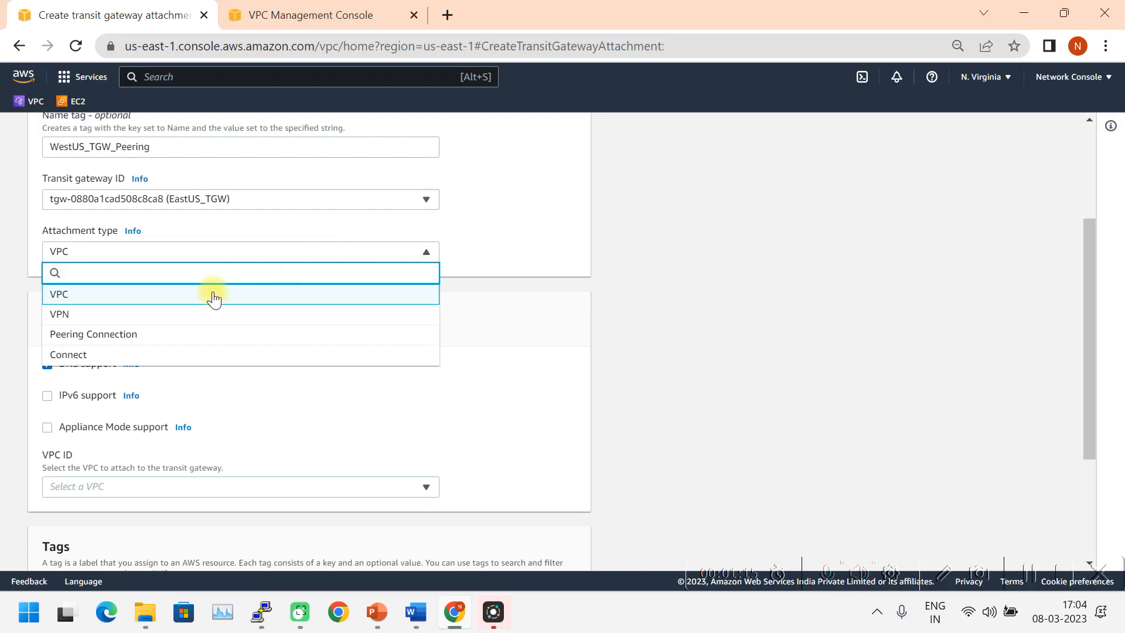
{"action": "left_click", "coordinate": [113, 335]}
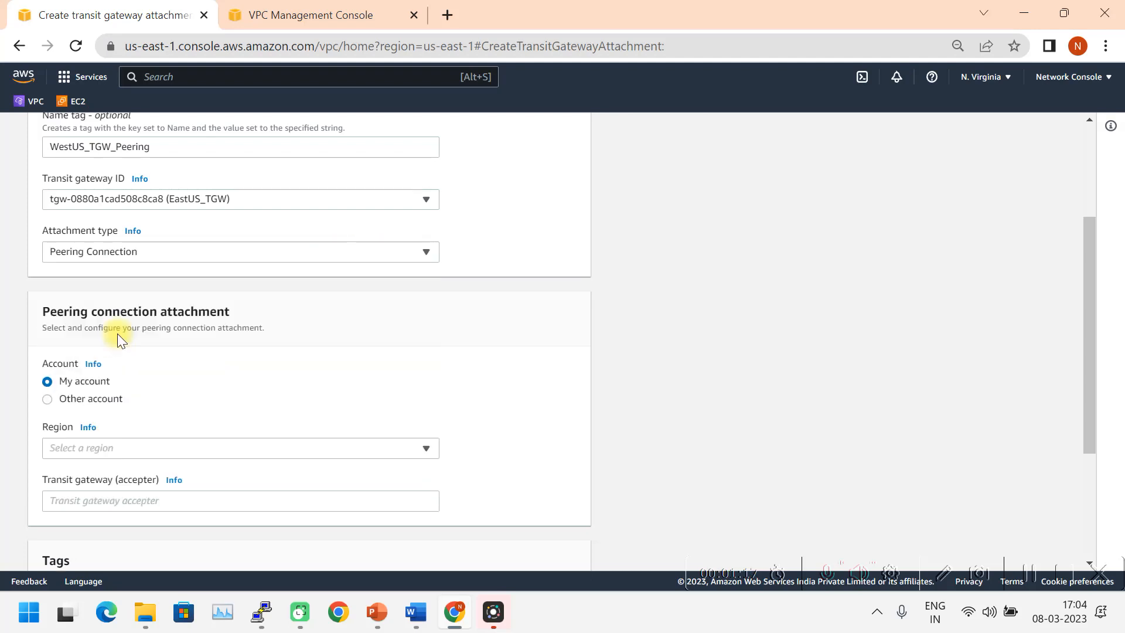
{"action": "scroll", "coordinate": [189, 329], "scroll_direction": "down", "scroll_amount": 1}
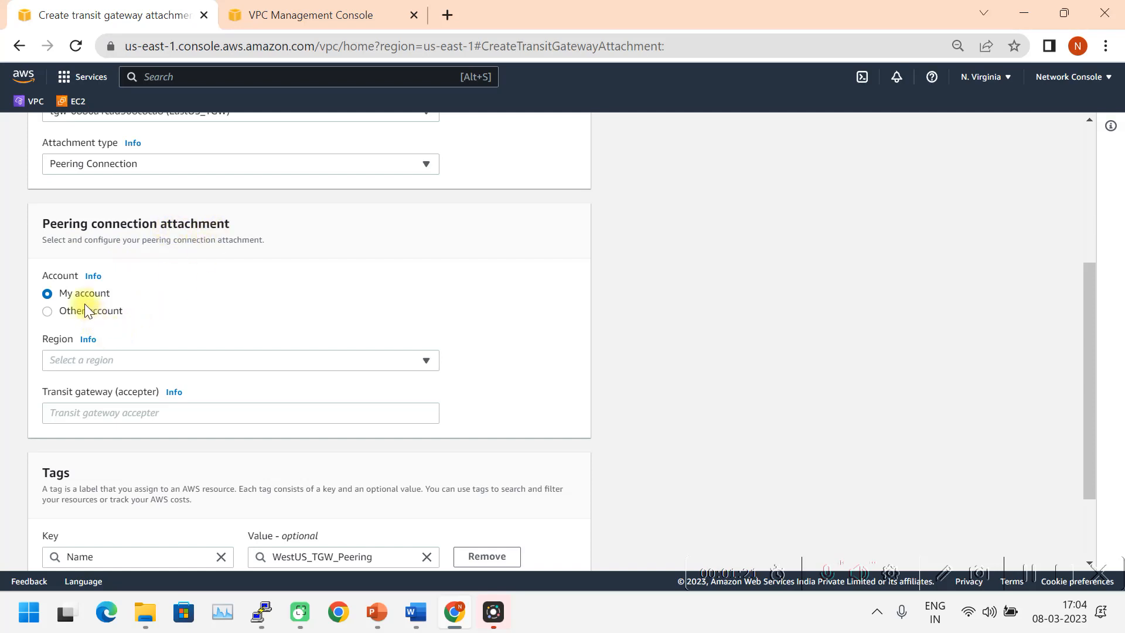
{"action": "left_click", "coordinate": [285, 361]}
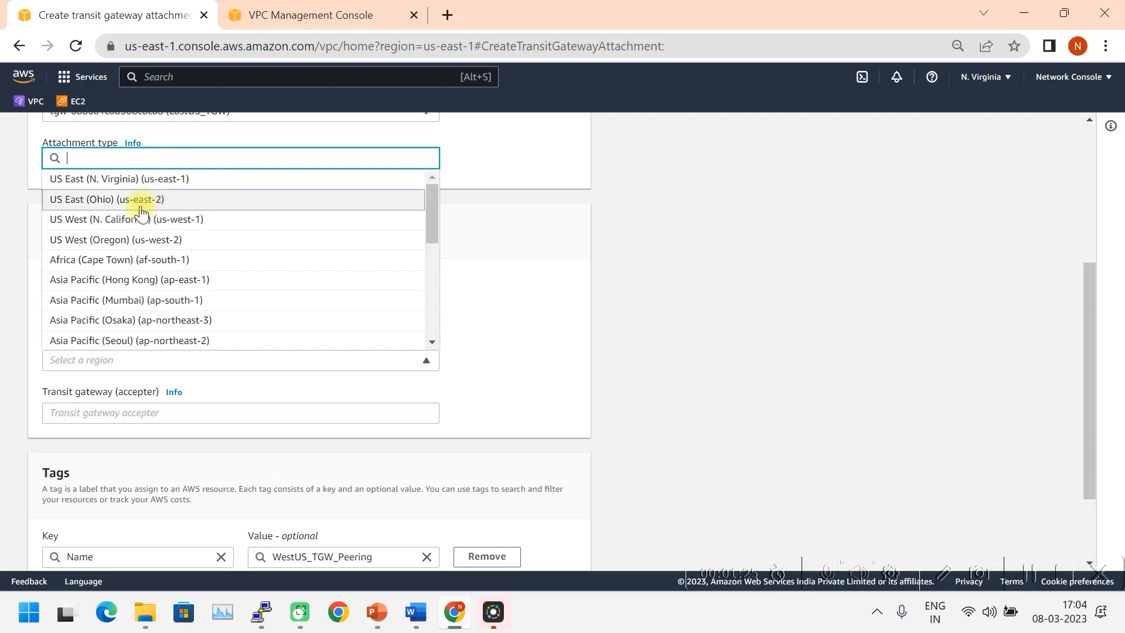
{"action": "left_click", "coordinate": [130, 223]}
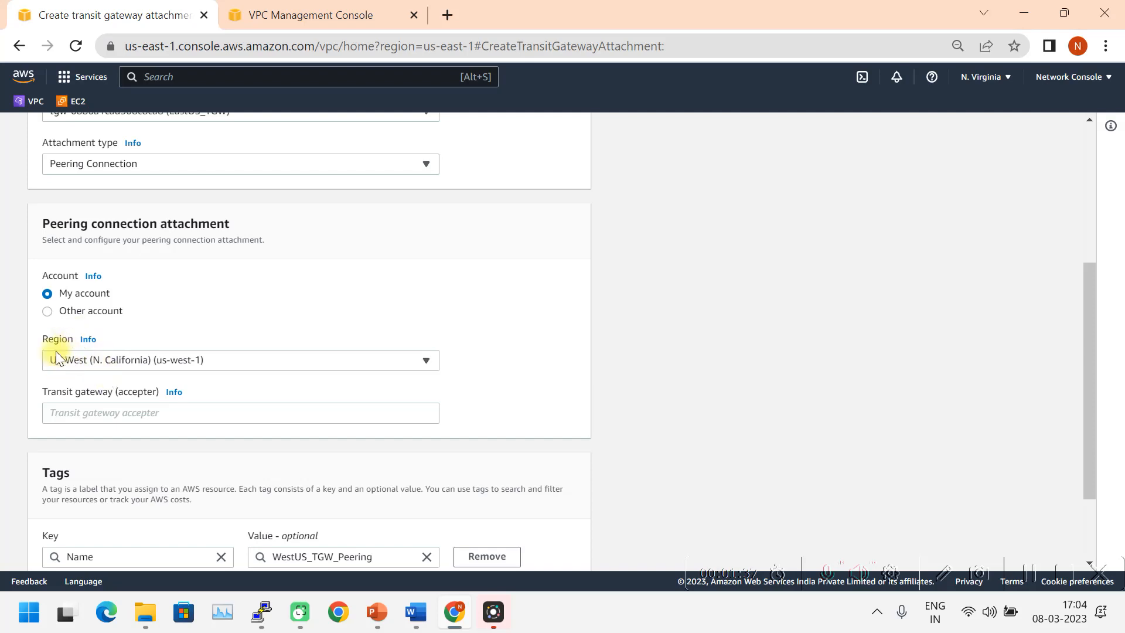
Step: For the accepter transit gateway, open the transit gateways in the N. California console and select WestUS_TGW to show its ID
{"action": "scroll", "coordinate": [96, 363], "scroll_direction": "down", "scroll_amount": 2}
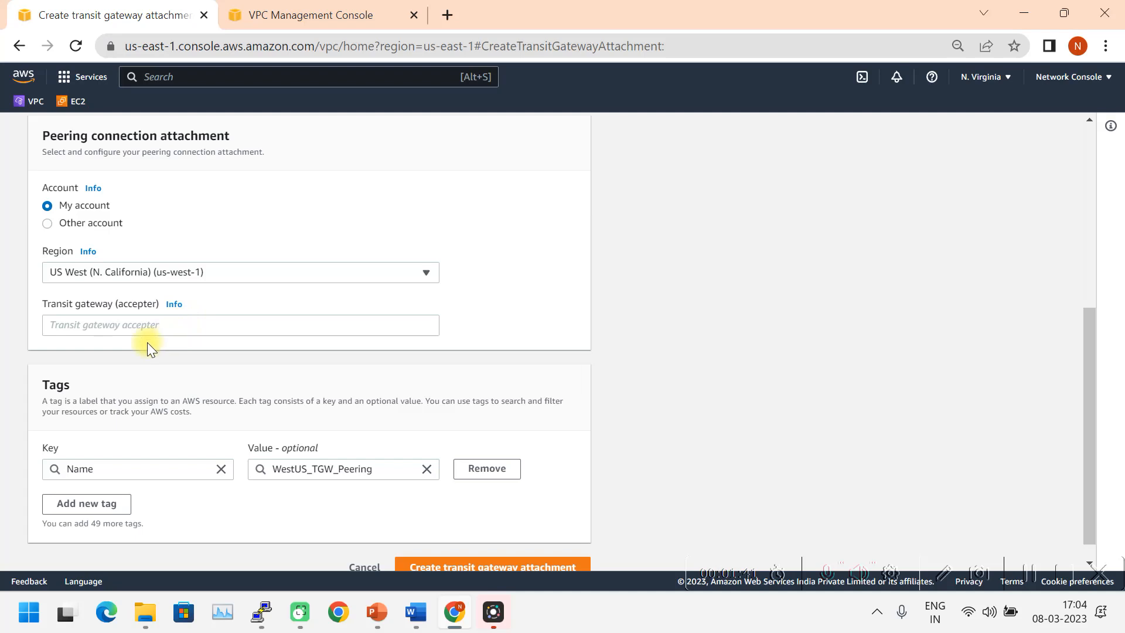
{"action": "left_click", "coordinate": [86, 326]}
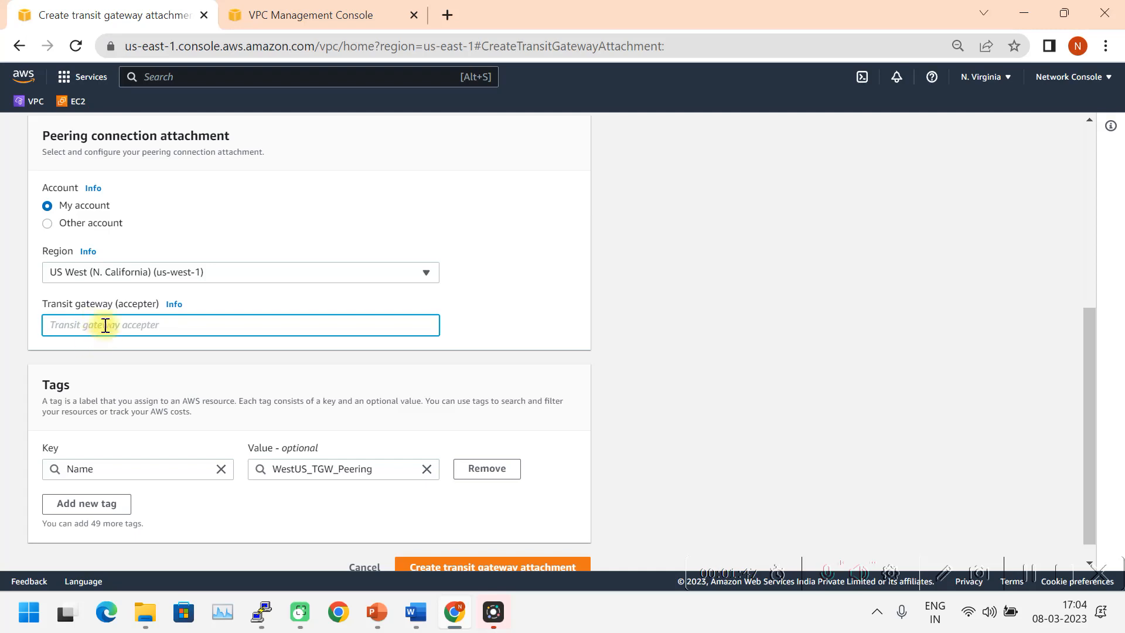
{"action": "left_click", "coordinate": [299, 10]}
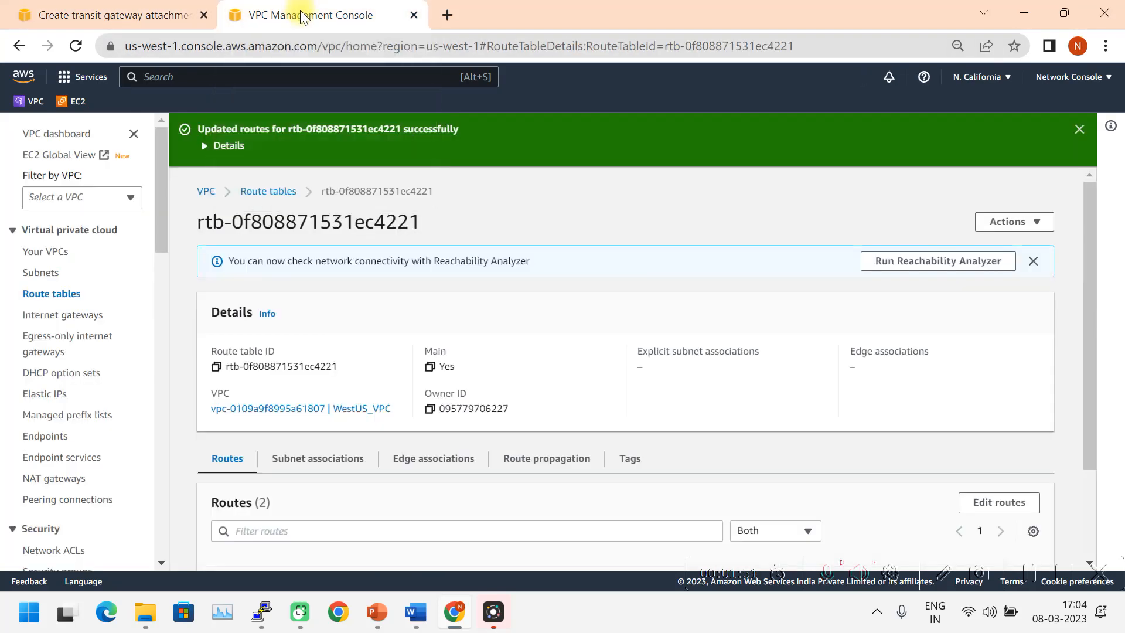
{"action": "scroll", "coordinate": [40, 326], "scroll_direction": "down", "scroll_amount": 10}
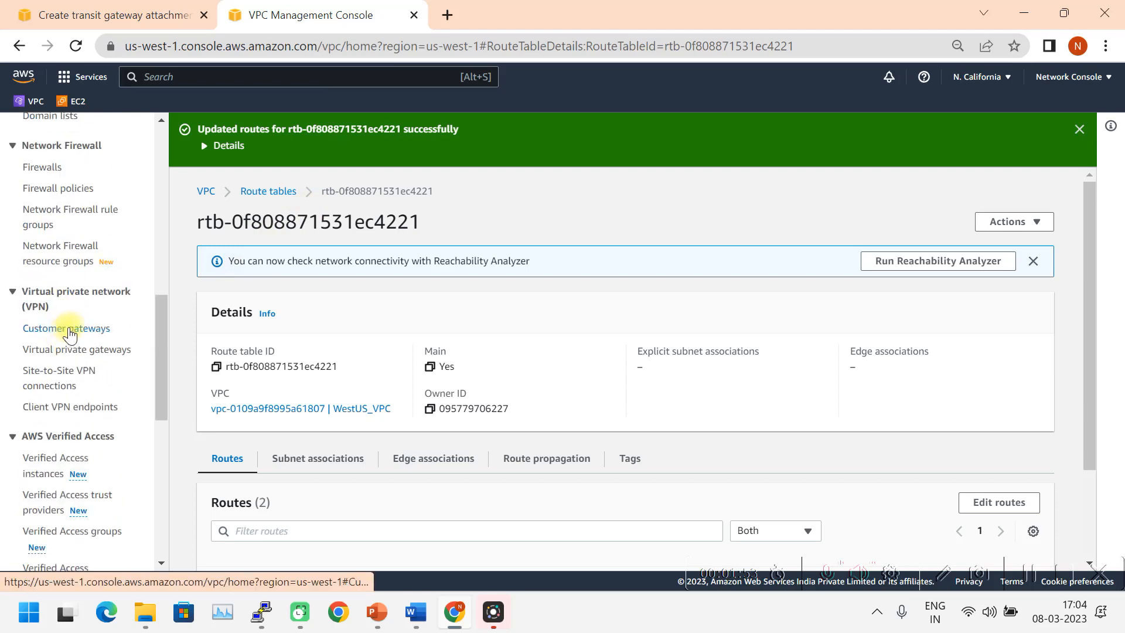
{"action": "scroll", "coordinate": [79, 335], "scroll_direction": "down", "scroll_amount": 5}
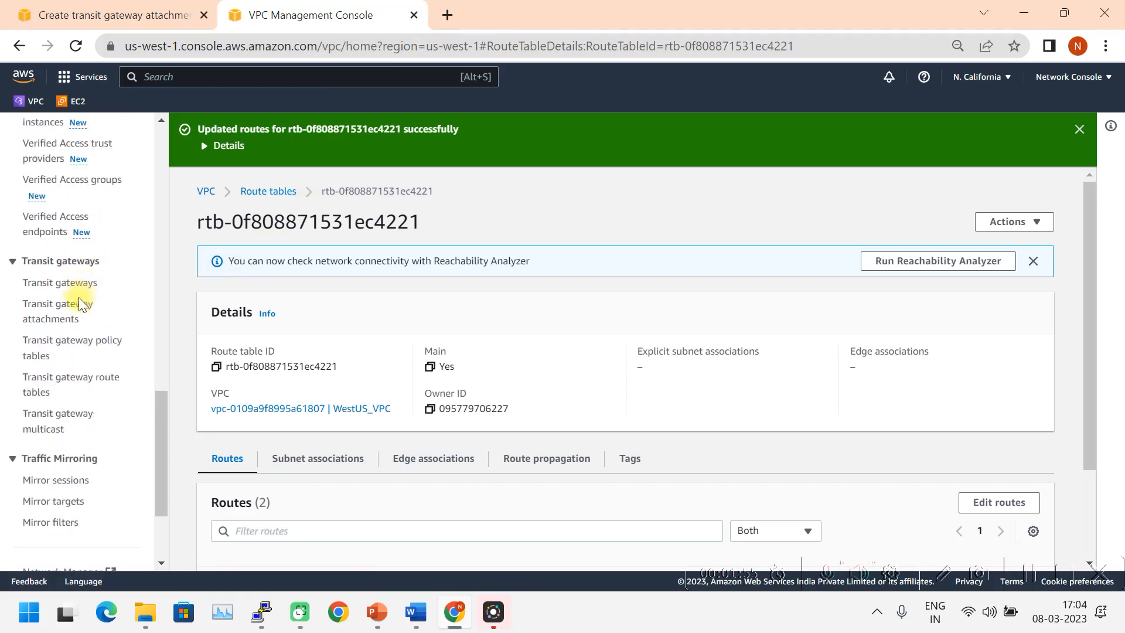
{"action": "left_click", "coordinate": [73, 284]}
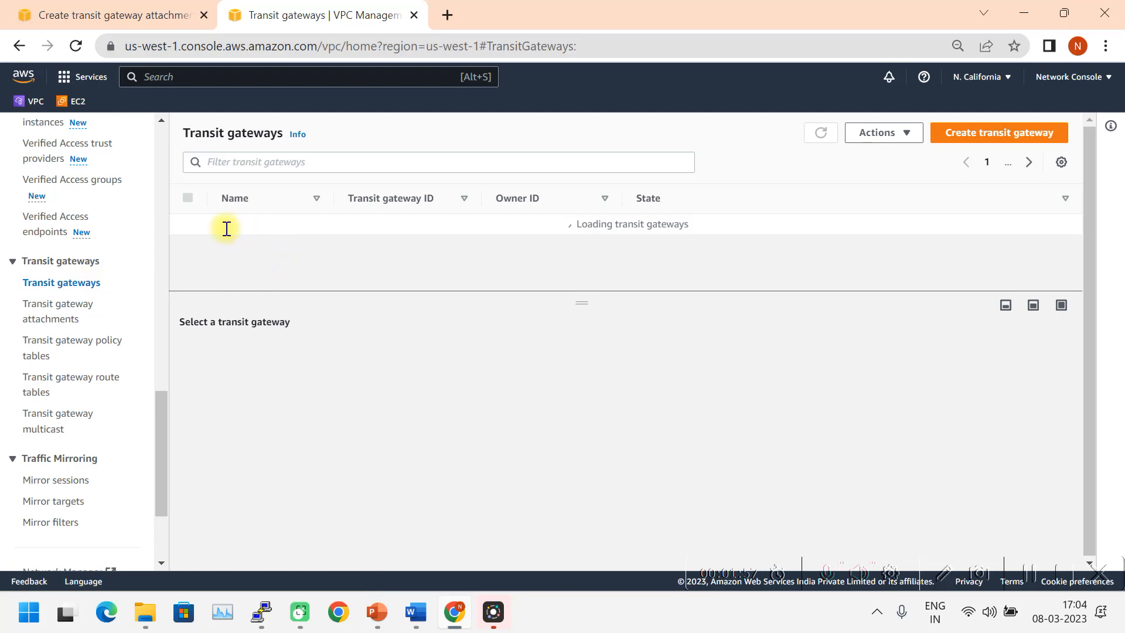
{"action": "left_click", "coordinate": [188, 224]}
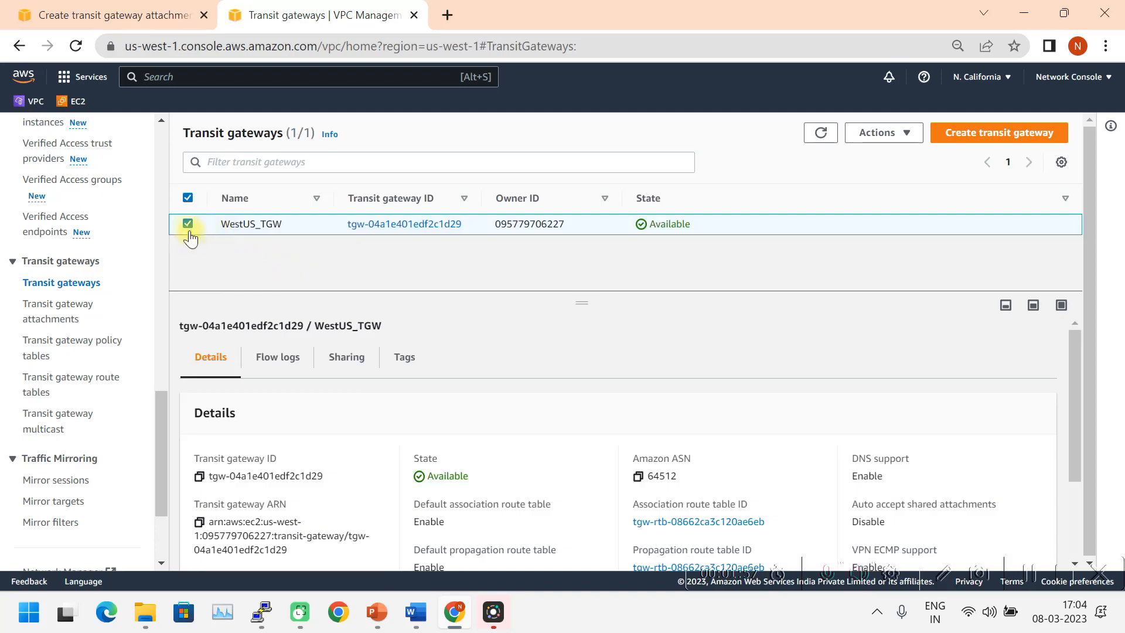
Step: Copy WestUS_TGW's ID, enter it as the accepter transit gateway in the N. Virginia form, and create the peering attachment
{"action": "left_click", "coordinate": [199, 477]}
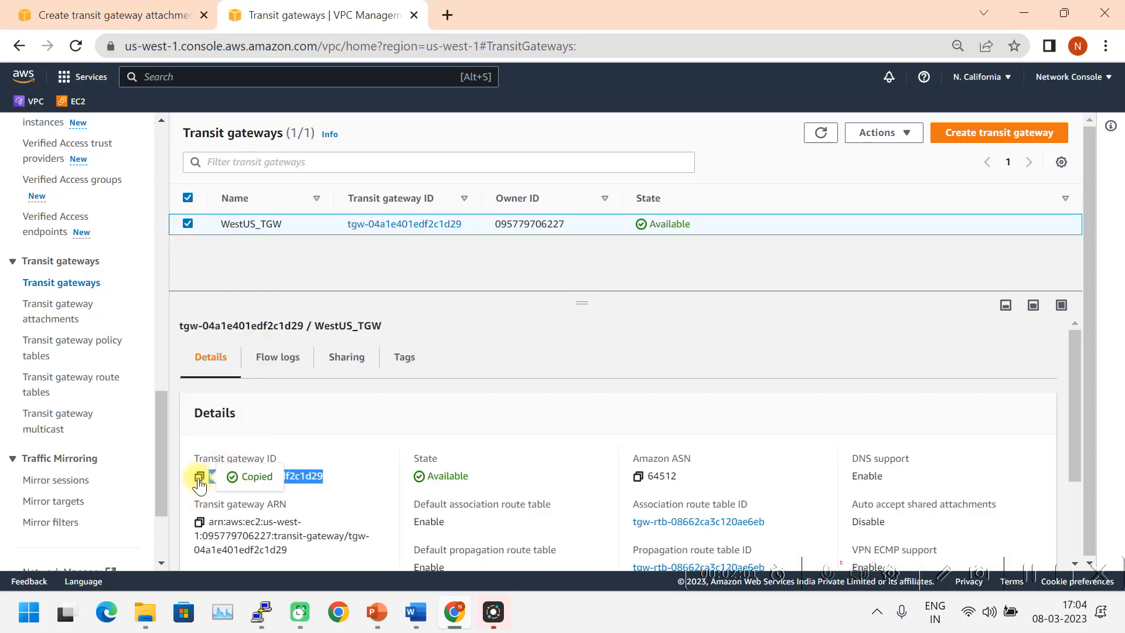
{"action": "left_click", "coordinate": [109, 14]}
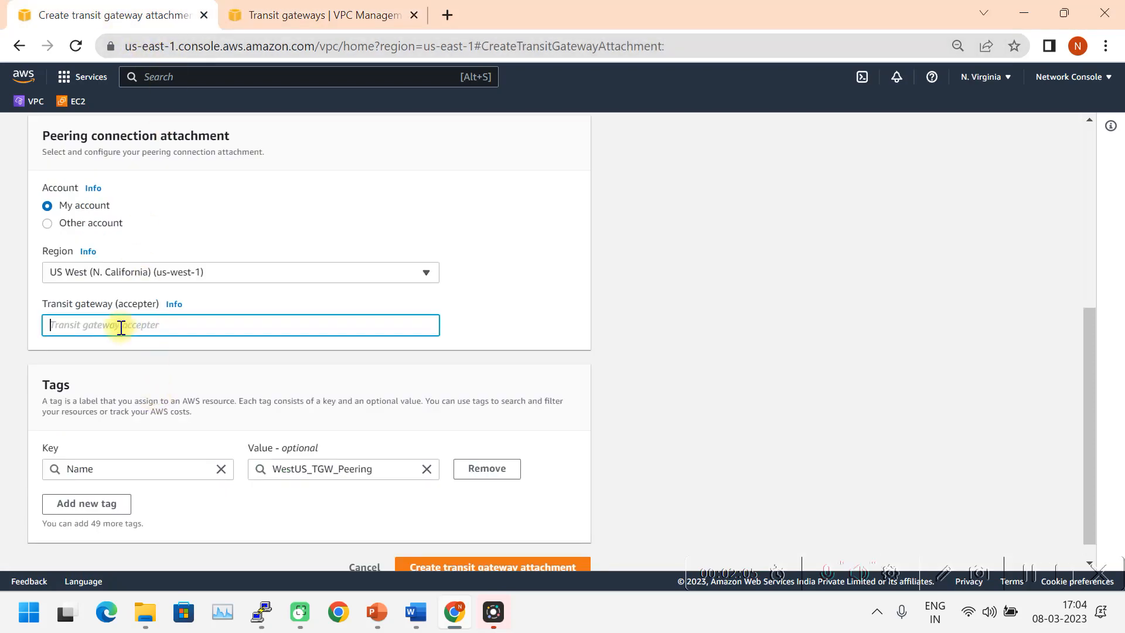
{"action": "key", "text": "ctrl+v"}
{"action": "scroll", "coordinate": [208, 324], "scroll_direction": "down", "scroll_amount": 1}
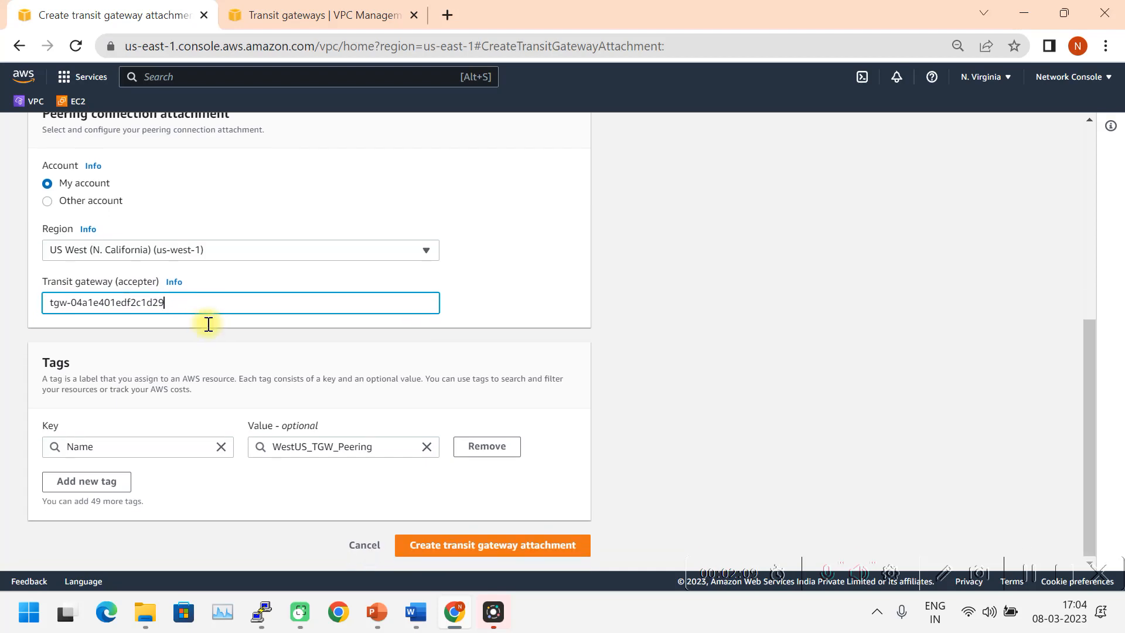
{"action": "left_click", "coordinate": [198, 324]}
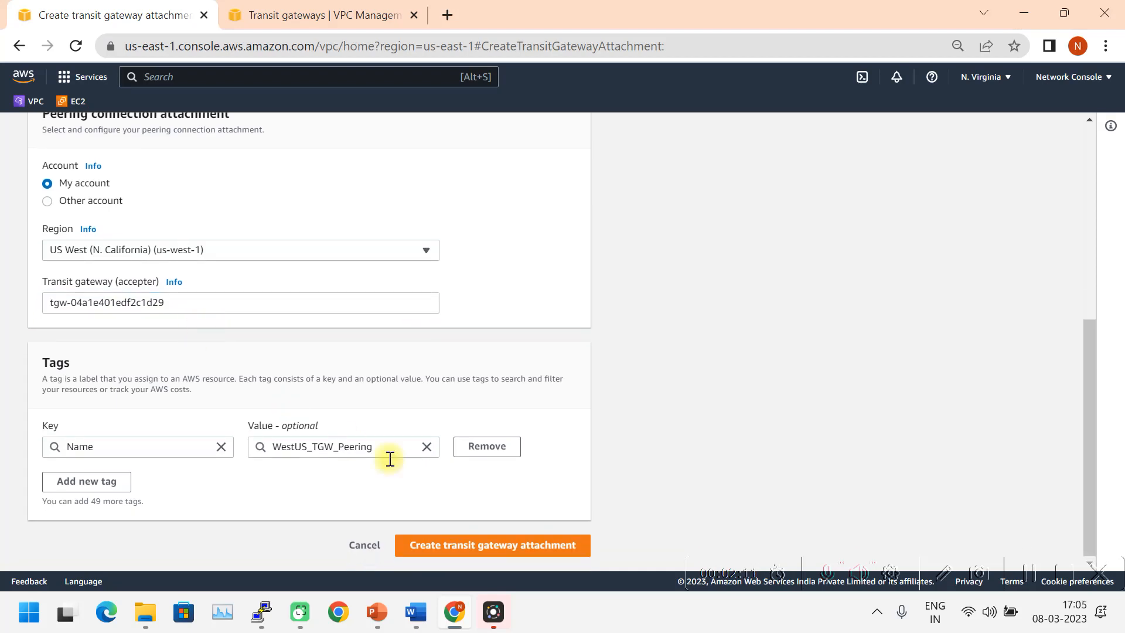
{"action": "left_click", "coordinate": [470, 556]}
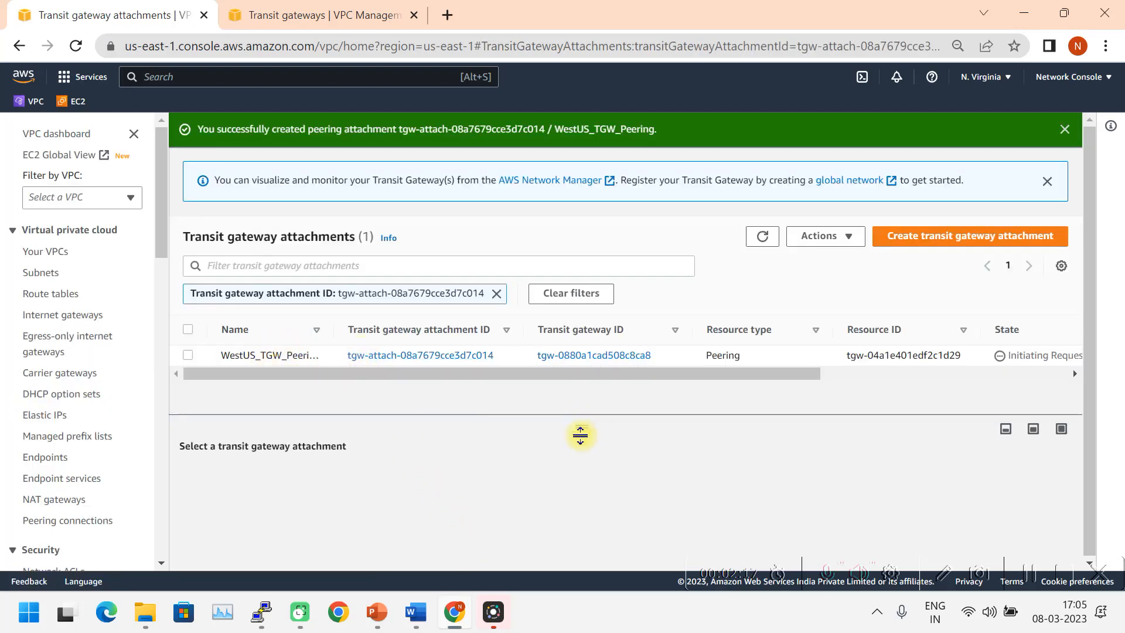
Step: List all transit gateway attachments in both the N. Virginia and N. California consoles by clearing their attachment ID filters
{"action": "left_click", "coordinate": [496, 293]}
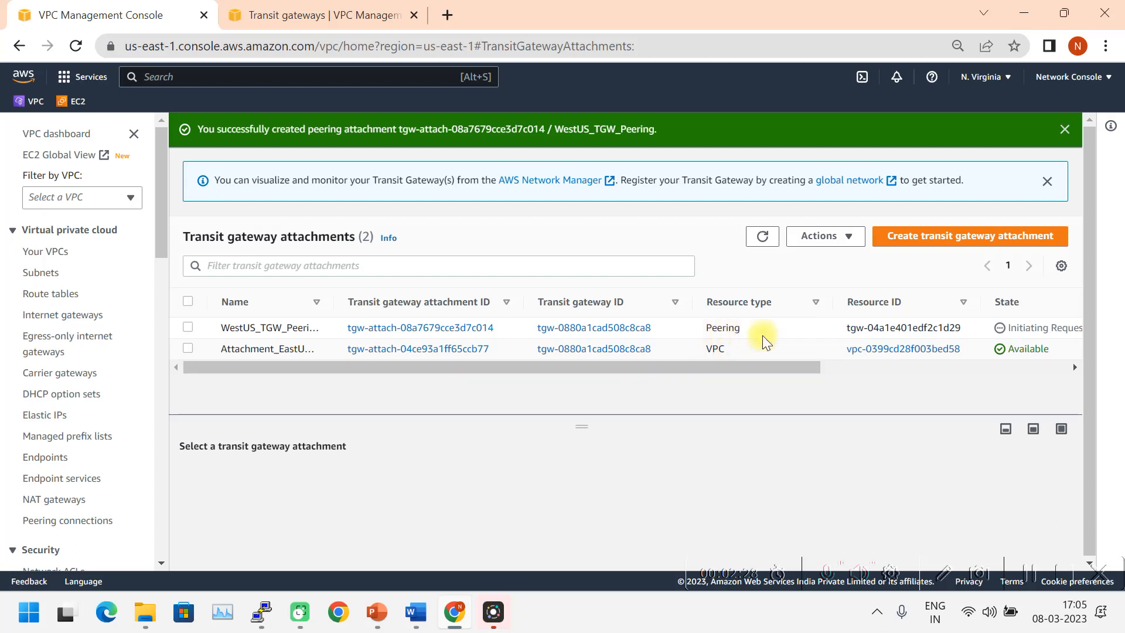
{"action": "left_click_drag", "start_coordinate": [800, 369], "coordinate": [897, 377]}
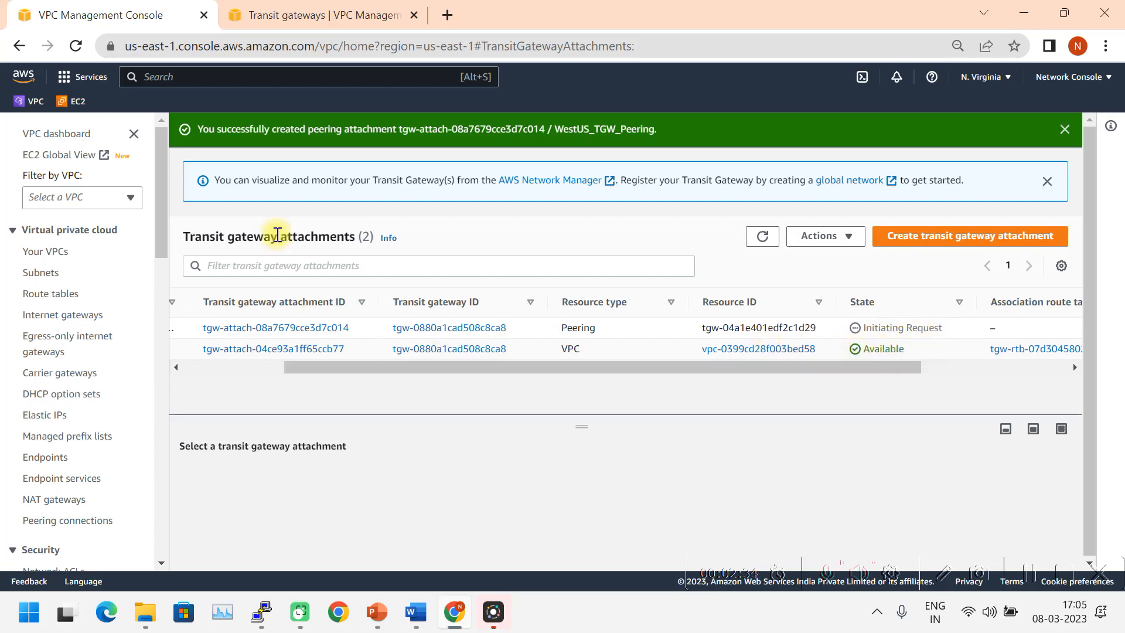
{"action": "left_click", "coordinate": [304, 11]}
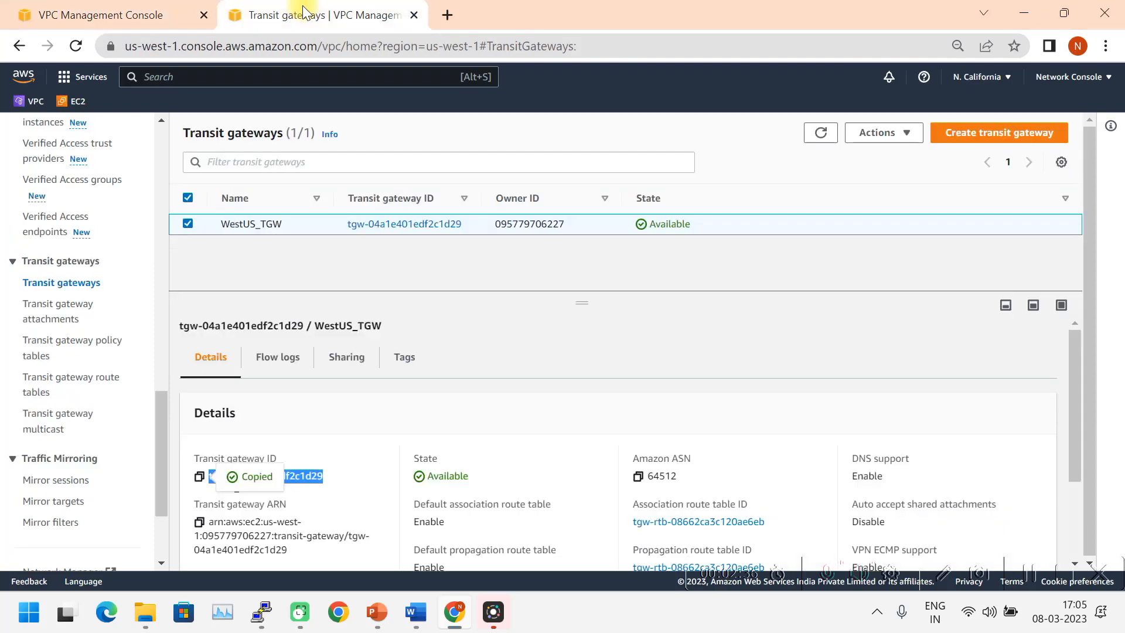
{"action": "left_click", "coordinate": [62, 319]}
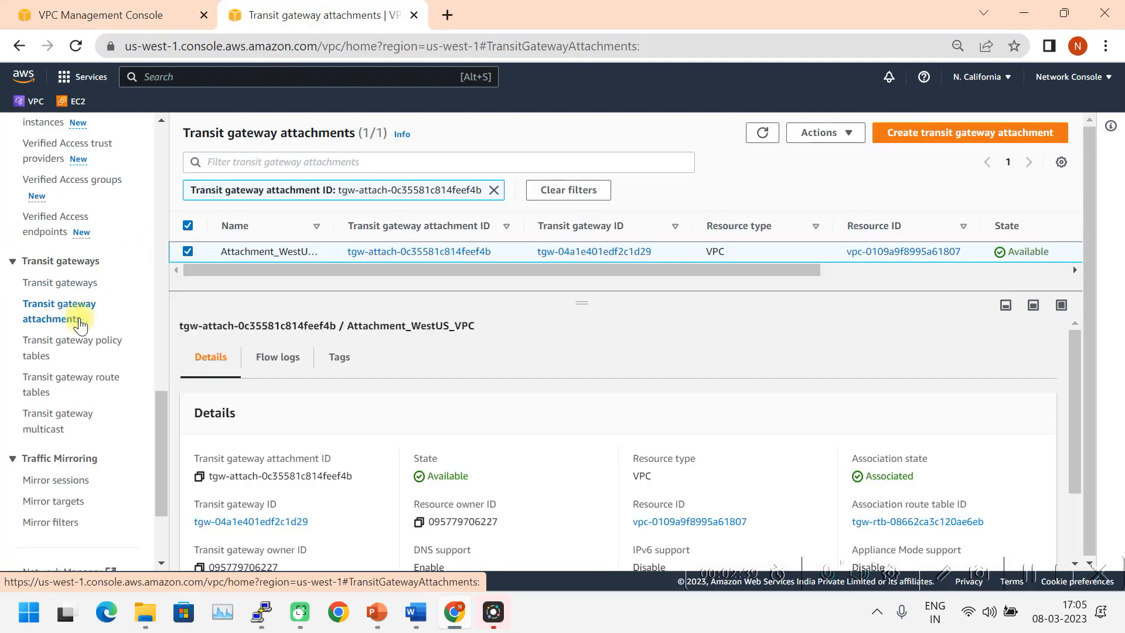
{"action": "left_click", "coordinate": [569, 190]}
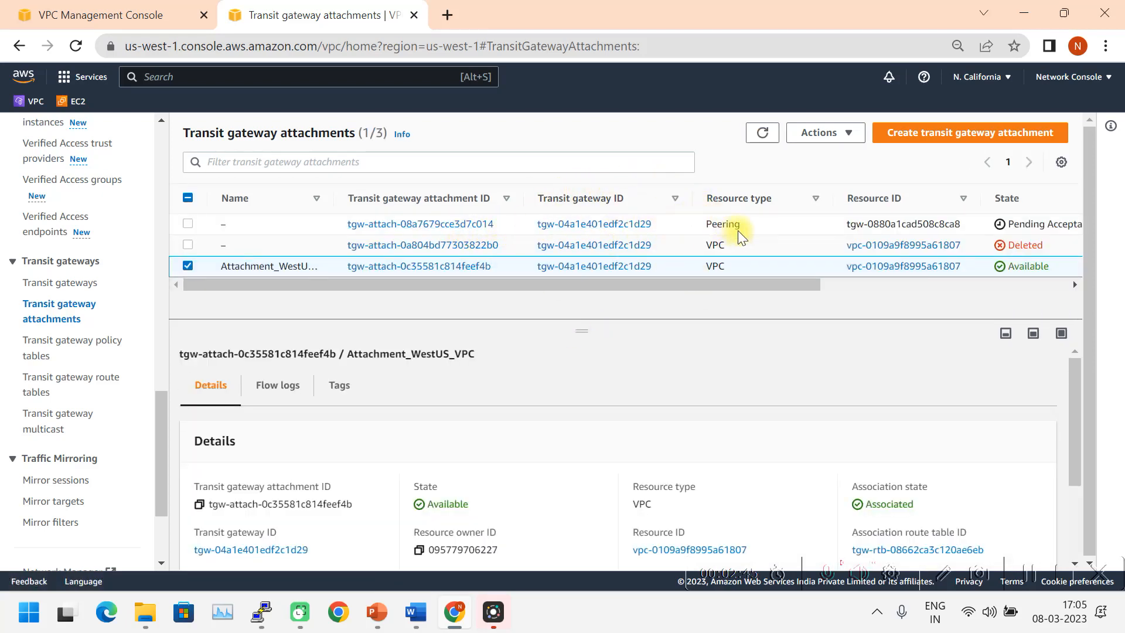
Step: Open the unnamed peering attachment in the N. California console and accept it
{"action": "left_click", "coordinate": [405, 224]}
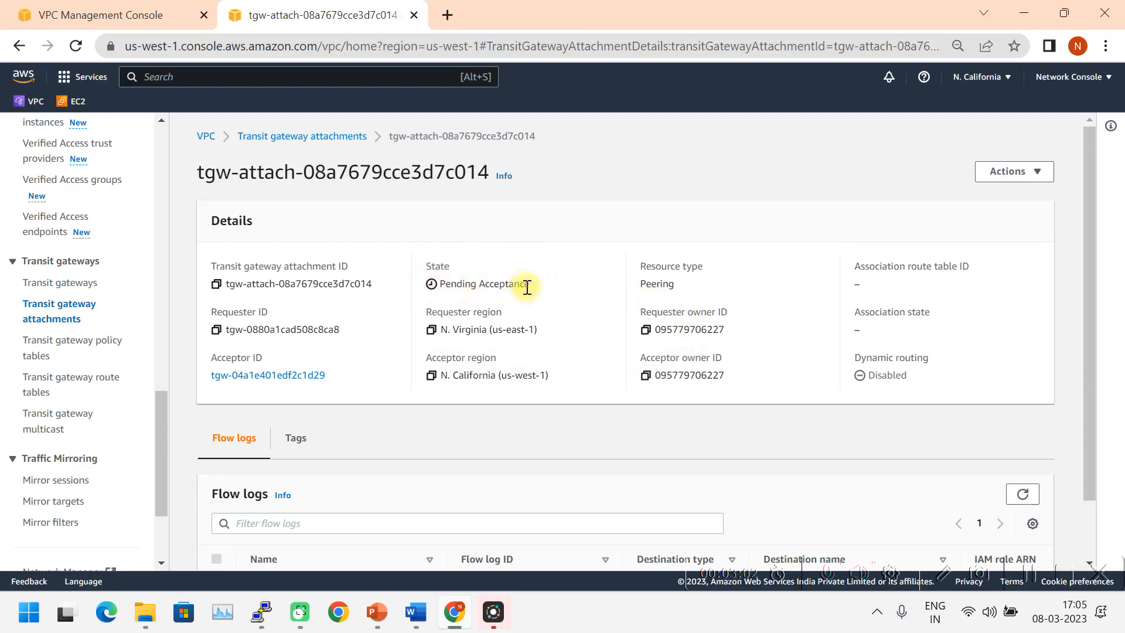
{"action": "scroll", "coordinate": [455, 313], "scroll_direction": "down", "scroll_amount": 1}
{"action": "scroll", "coordinate": [454, 311], "scroll_direction": "up", "scroll_amount": 1}
{"action": "left_click", "coordinate": [1013, 171]}
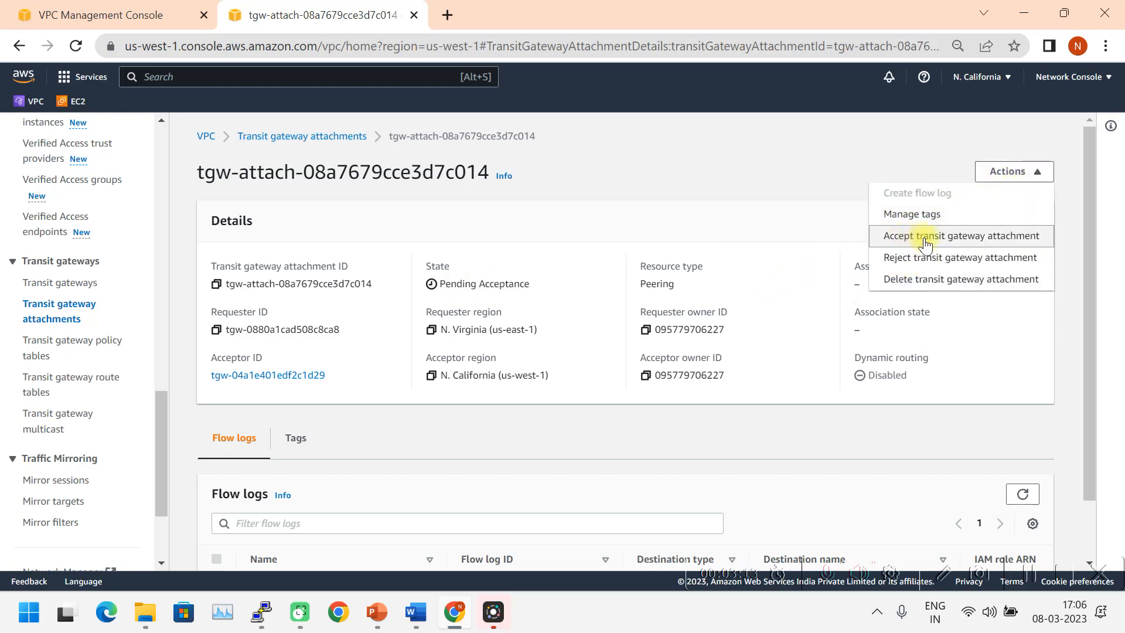
{"action": "left_click", "coordinate": [979, 236]}
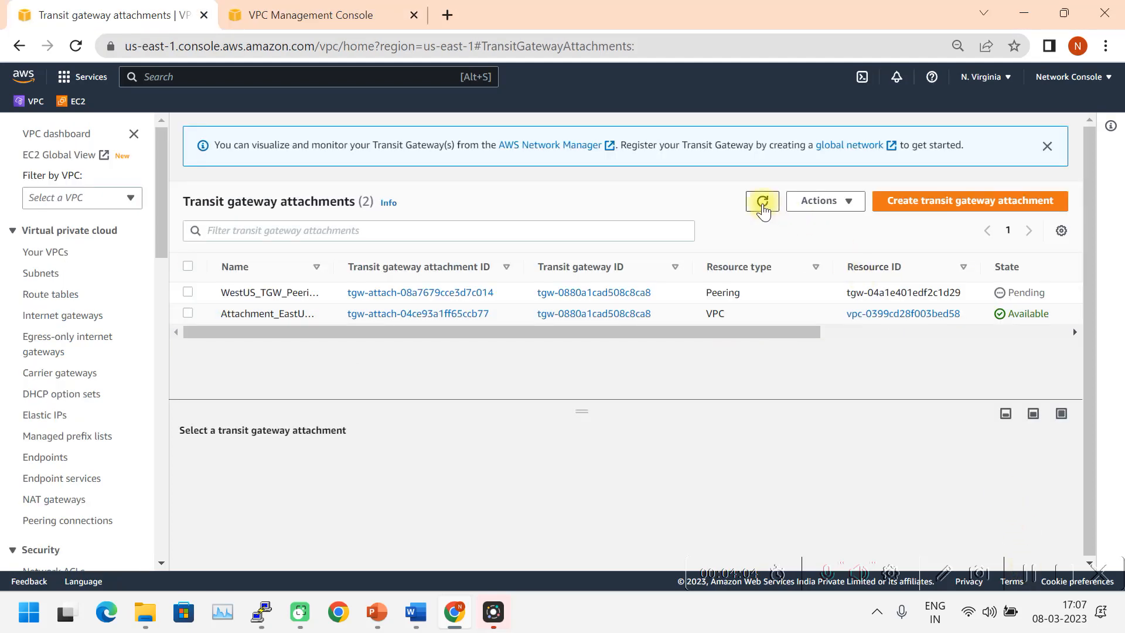
Step: Refresh the attachment lists in N. Virginia and N. California, clearing the State filter in N. California, to check the peering state
{"action": "left_click", "coordinate": [762, 202]}
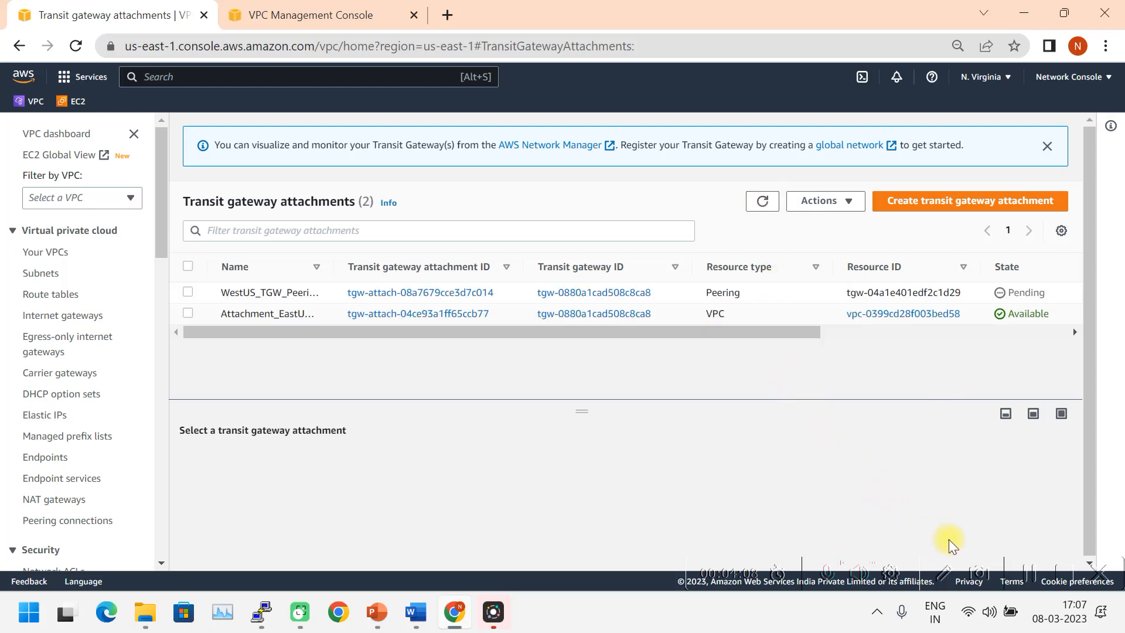
{"action": "left_click", "coordinate": [1029, 572]}
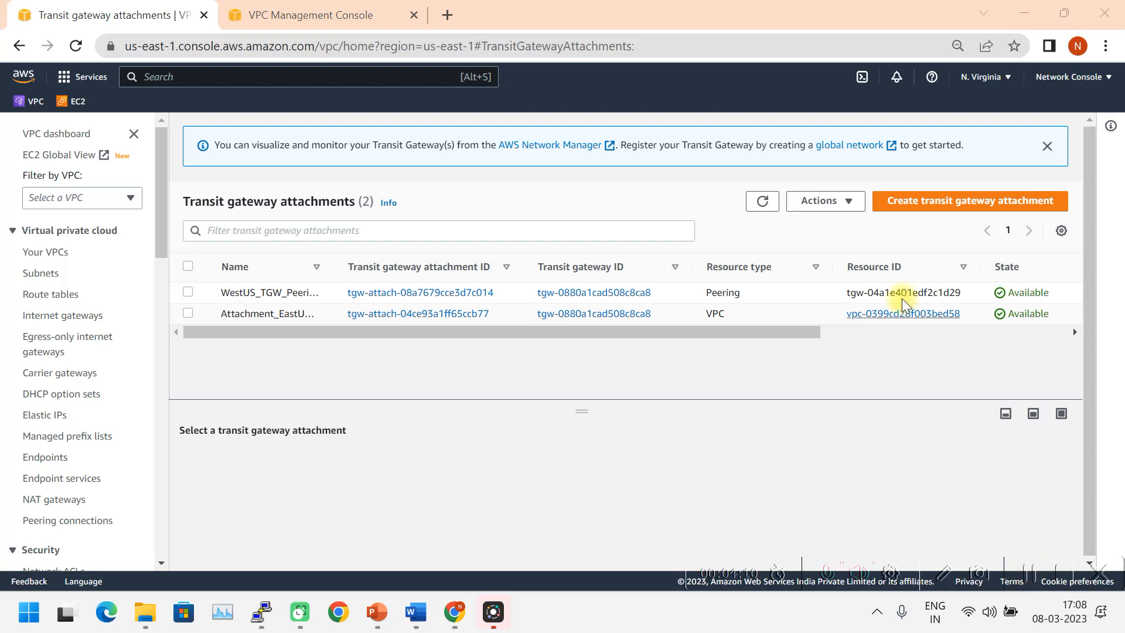
{"action": "left_click", "coordinate": [767, 200]}
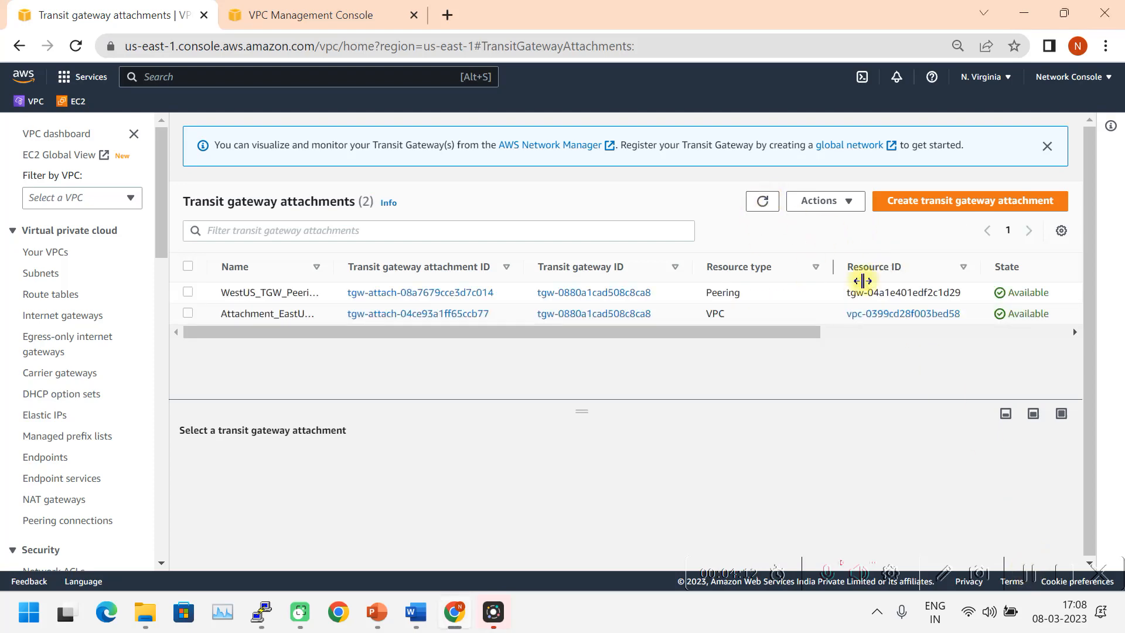
{"action": "left_click", "coordinate": [292, 9]}
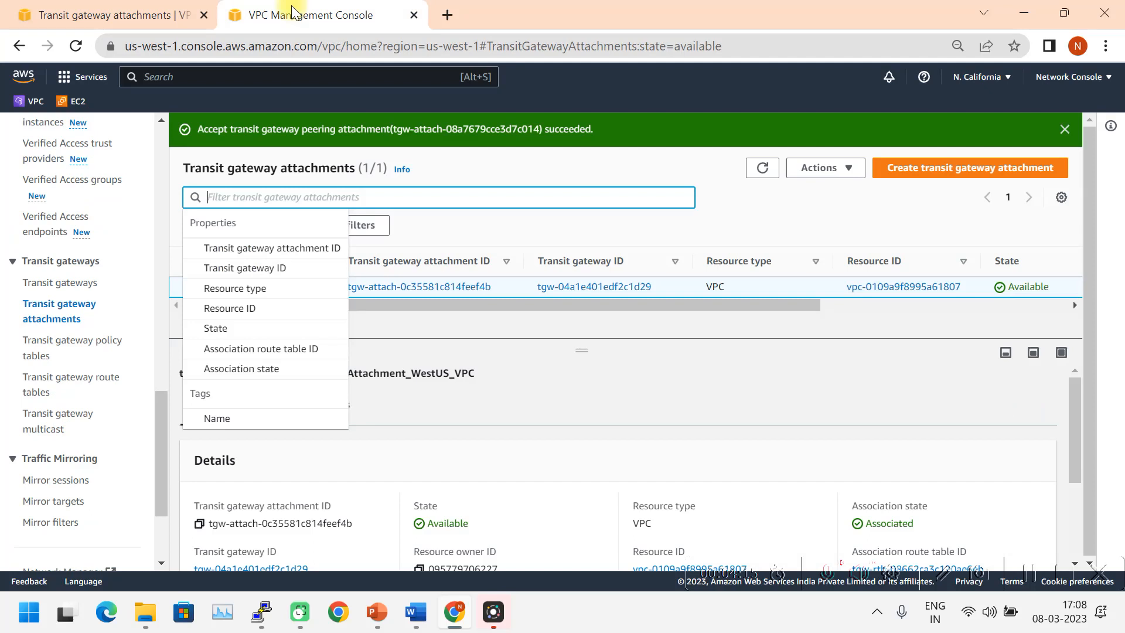
{"action": "left_click", "coordinate": [764, 168]}
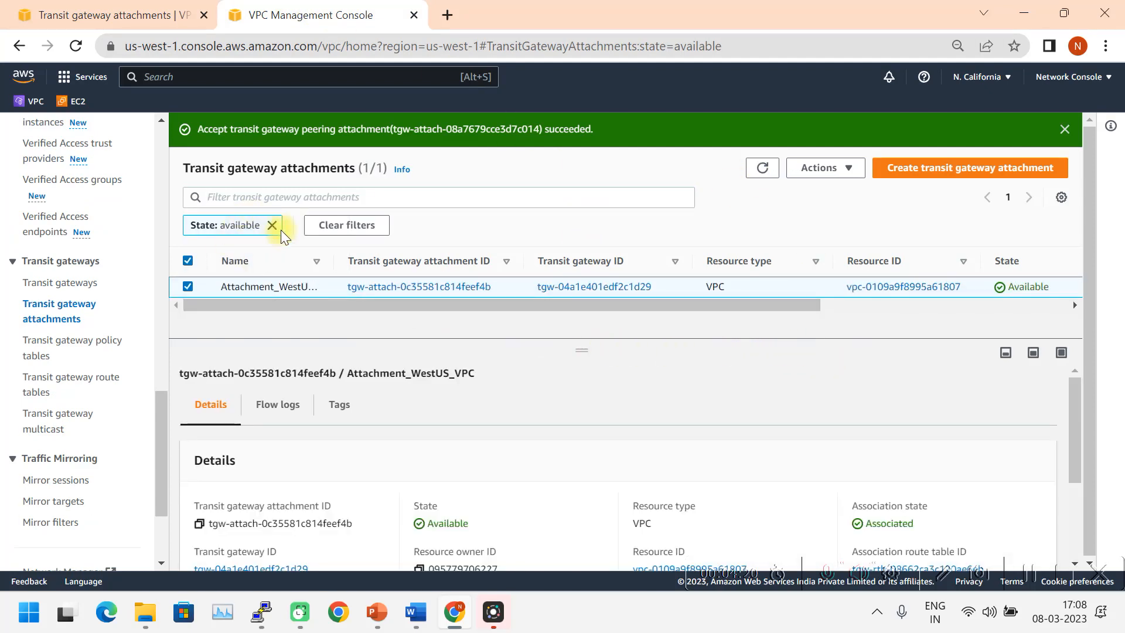
{"action": "left_click", "coordinate": [329, 226]}
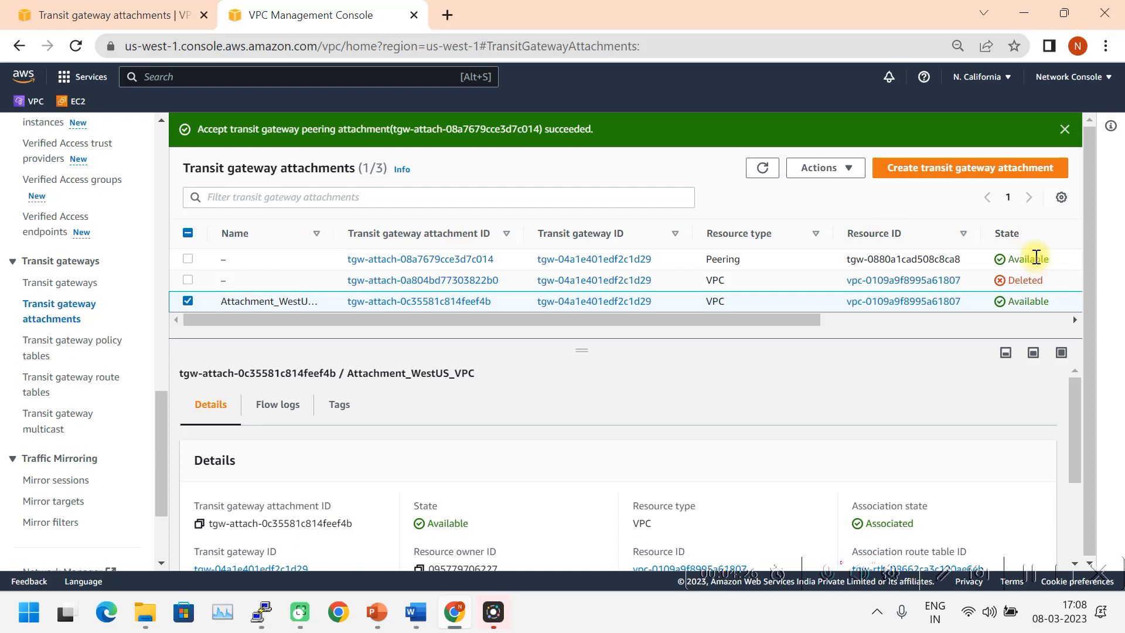
Step: Select the peering attachment in N. California and widen the Name column of the attachment lists in both regions
{"action": "double_click", "coordinate": [723, 258]}
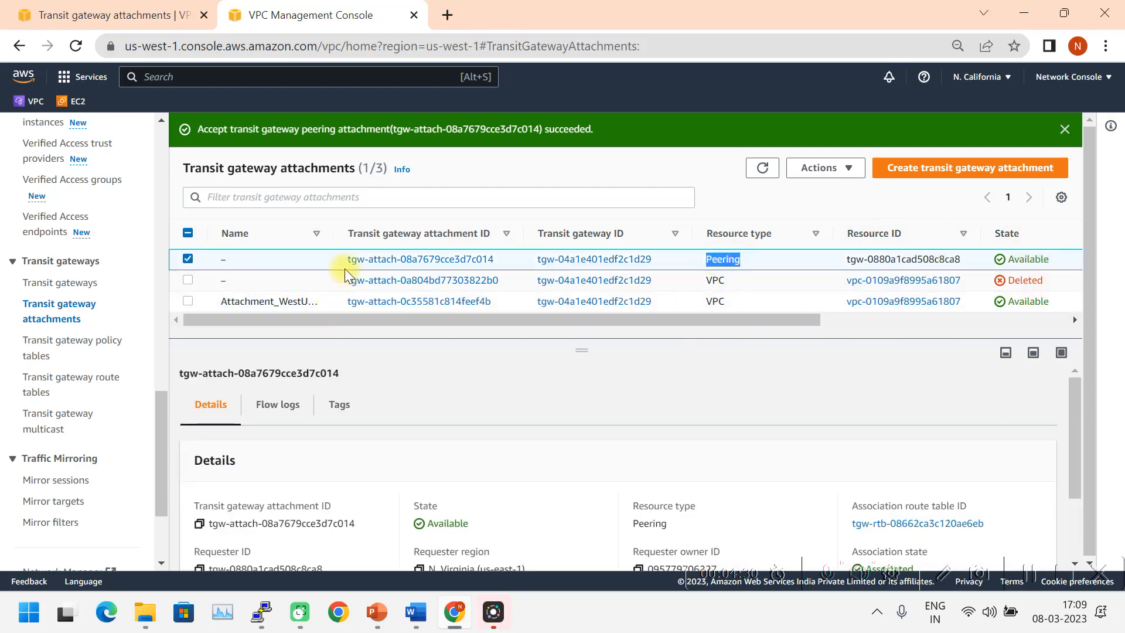
{"action": "left_click_drag", "start_coordinate": [336, 232], "coordinate": [356, 232]}
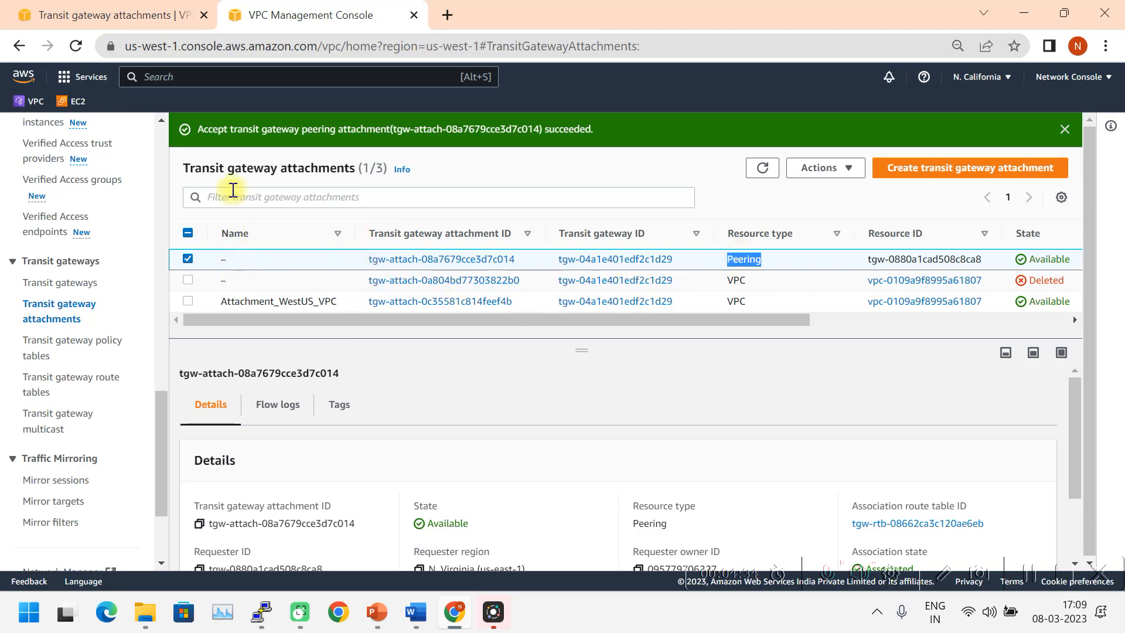
{"action": "left_click", "coordinate": [139, 13]}
{"action": "left_click_drag", "start_coordinate": [334, 272], "coordinate": [414, 270]}
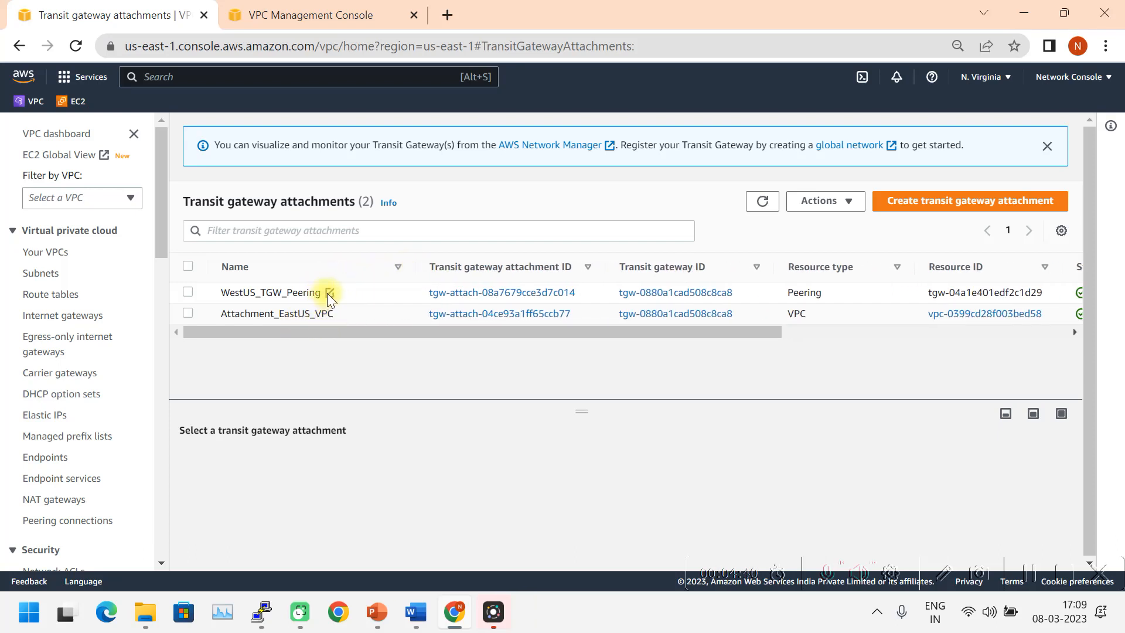
Step: Name the peering attachment in the N. California console EastUS_TGW_Peering
{"action": "left_click", "coordinate": [300, 17]}
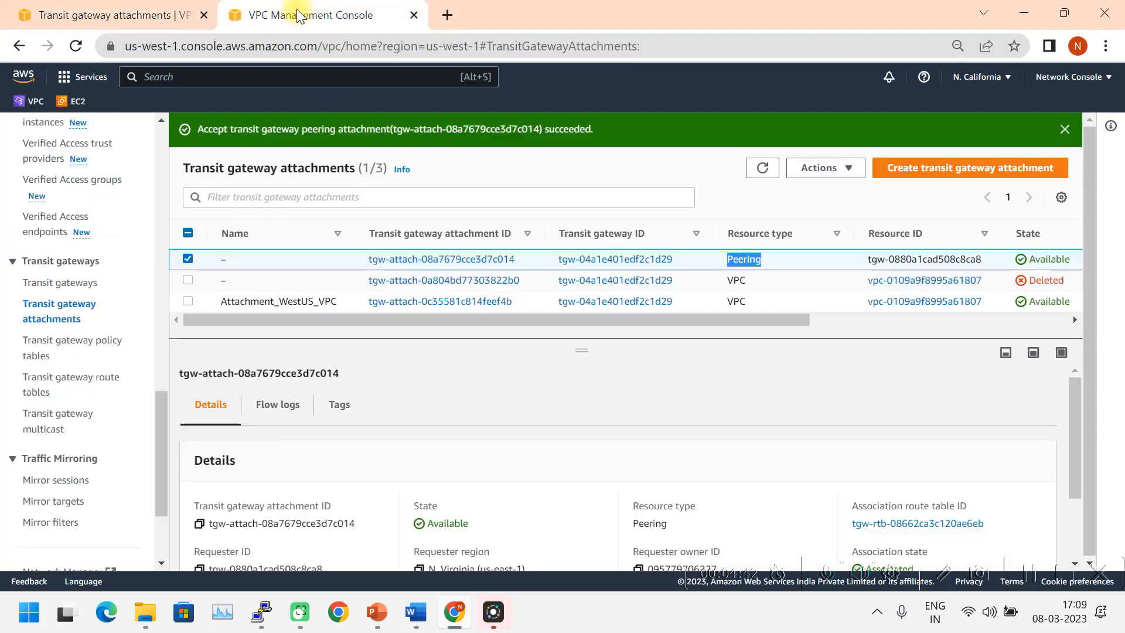
{"action": "left_click", "coordinate": [235, 259]}
{"action": "left_click", "coordinate": [275, 285]}
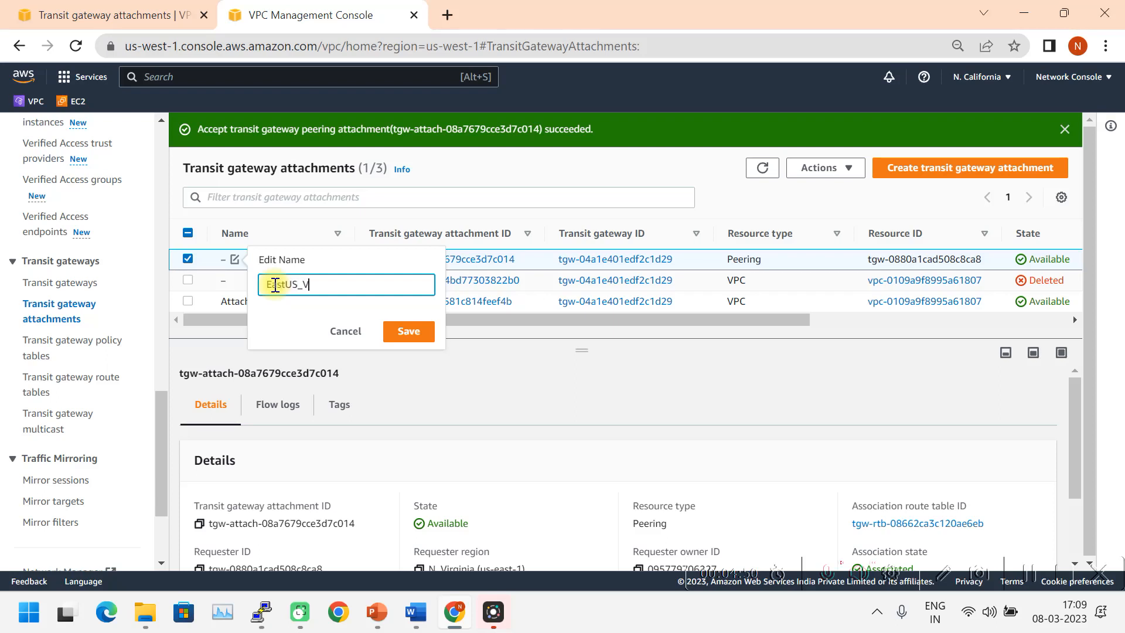
{"action": "type", "text": "EastUS_V="}
{"action": "key", "text": "BackSpace"}
{"action": "key", "text": "BackSpace"}
{"action": "left_click", "coordinate": [408, 331]}
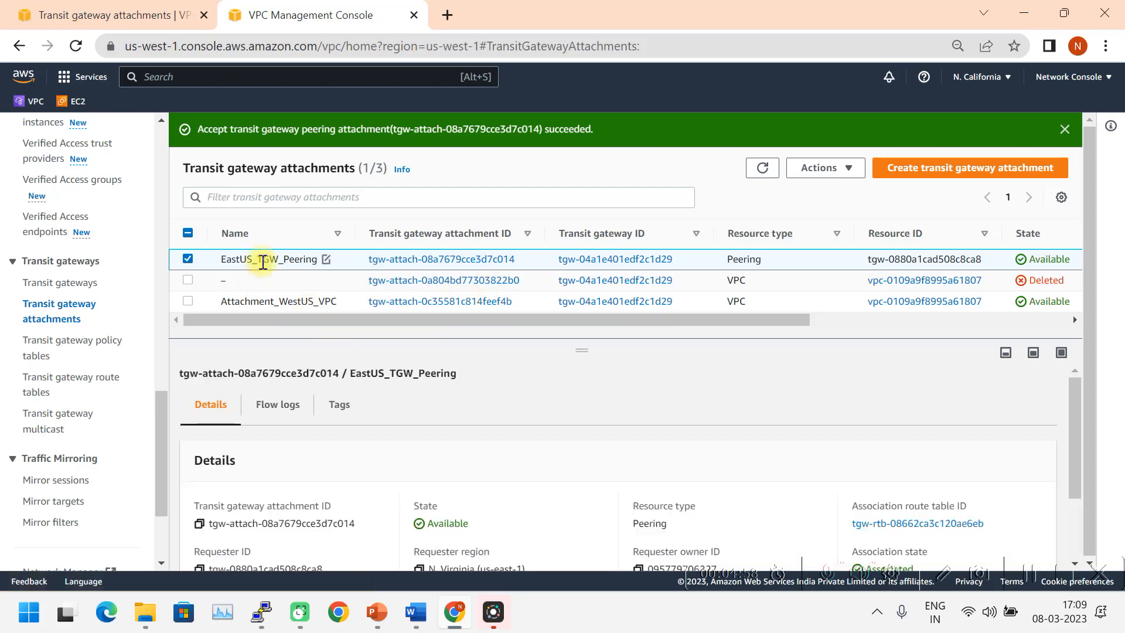
Step: Filter the N. California transit gateway attachments by State: available and review their columns
{"action": "left_click", "coordinate": [253, 199]}
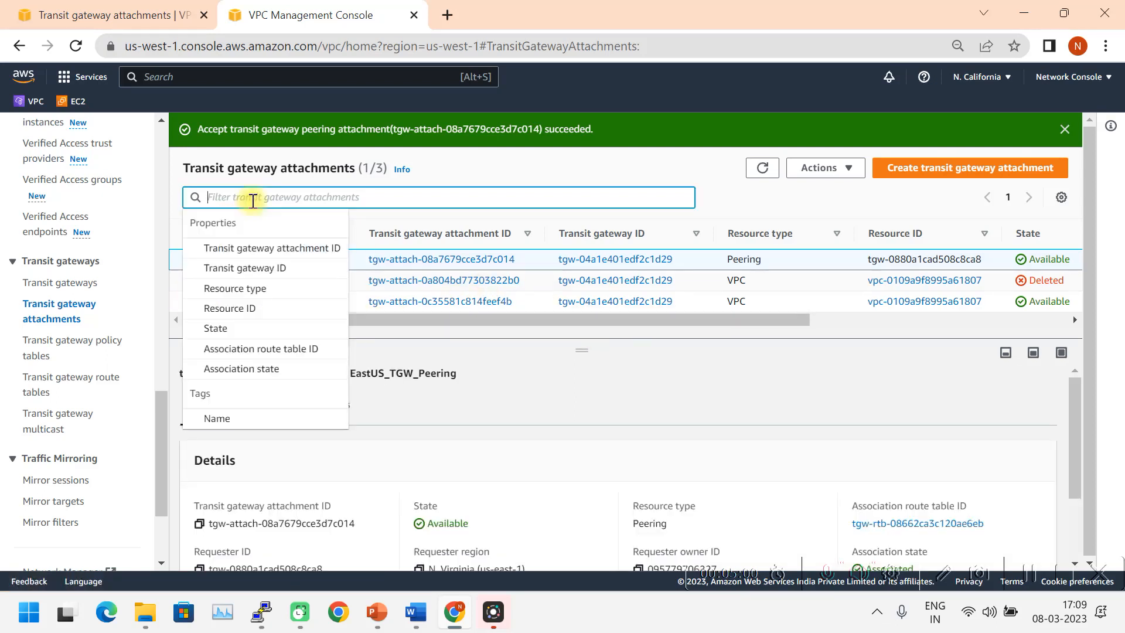
{"action": "left_click", "coordinate": [241, 327]}
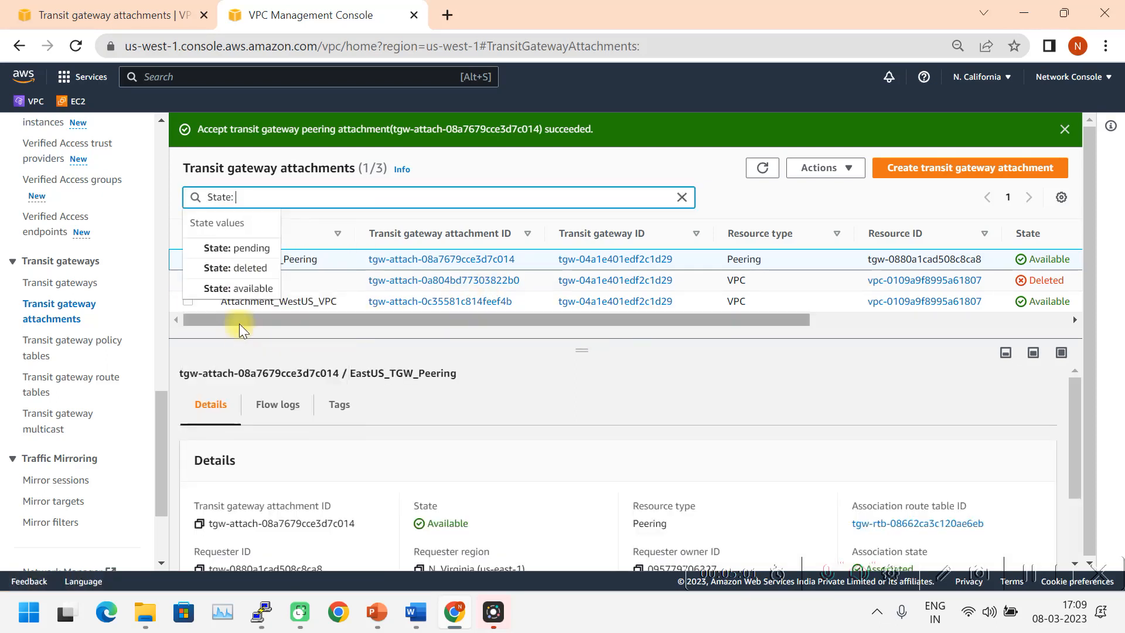
{"action": "left_click", "coordinate": [246, 288]}
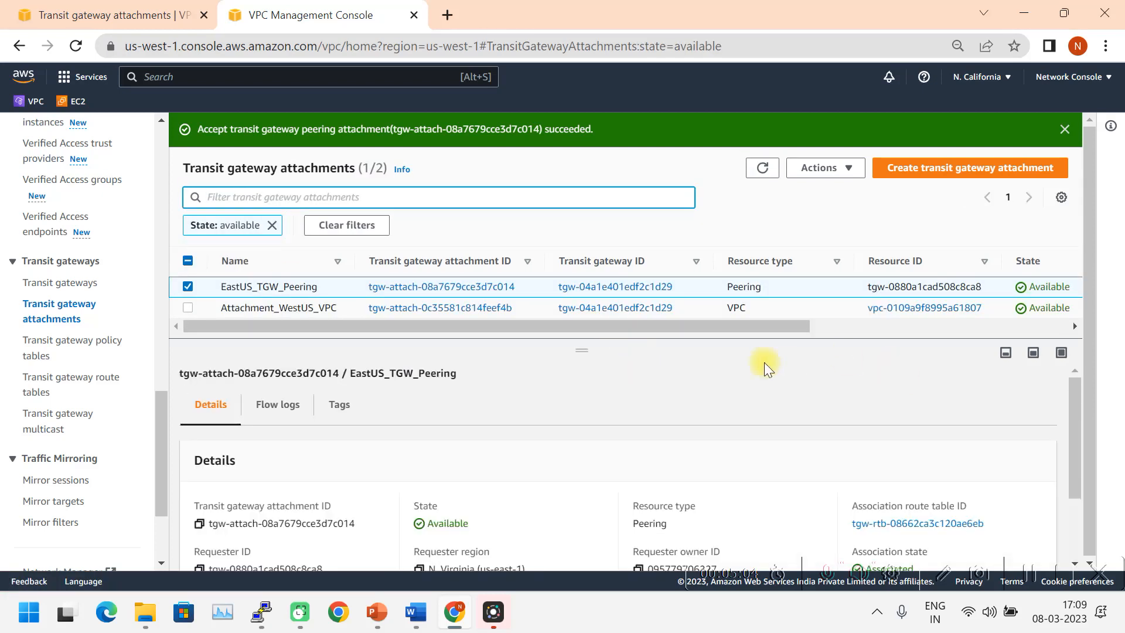
{"action": "left_click_drag", "start_coordinate": [389, 330], "coordinate": [508, 330]}
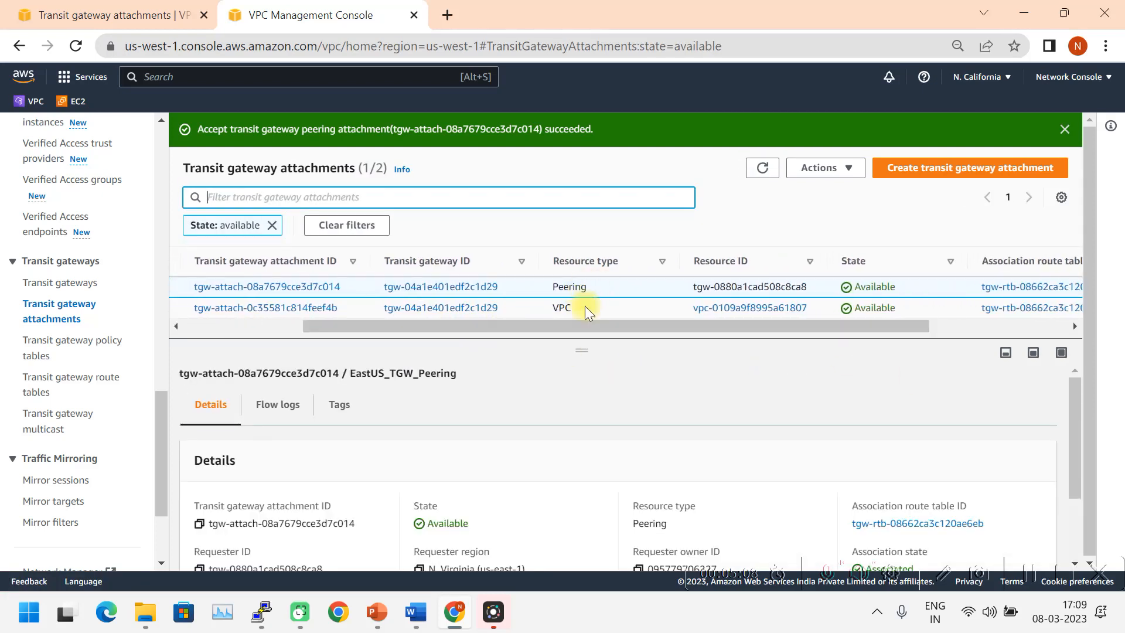
{"action": "left_click_drag", "start_coordinate": [567, 326], "coordinate": [410, 328]}
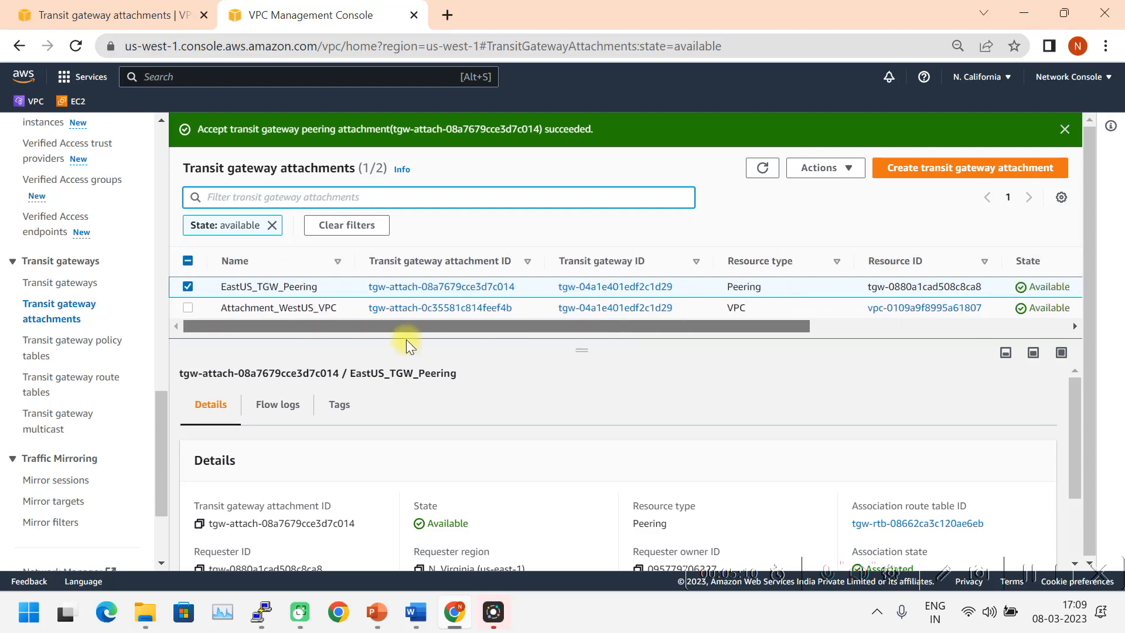
Step: Switch to the PuTTY session of the public instance, stop the running ping and ping 10.11.0.127 again
{"action": "left_click", "coordinate": [126, 26]}
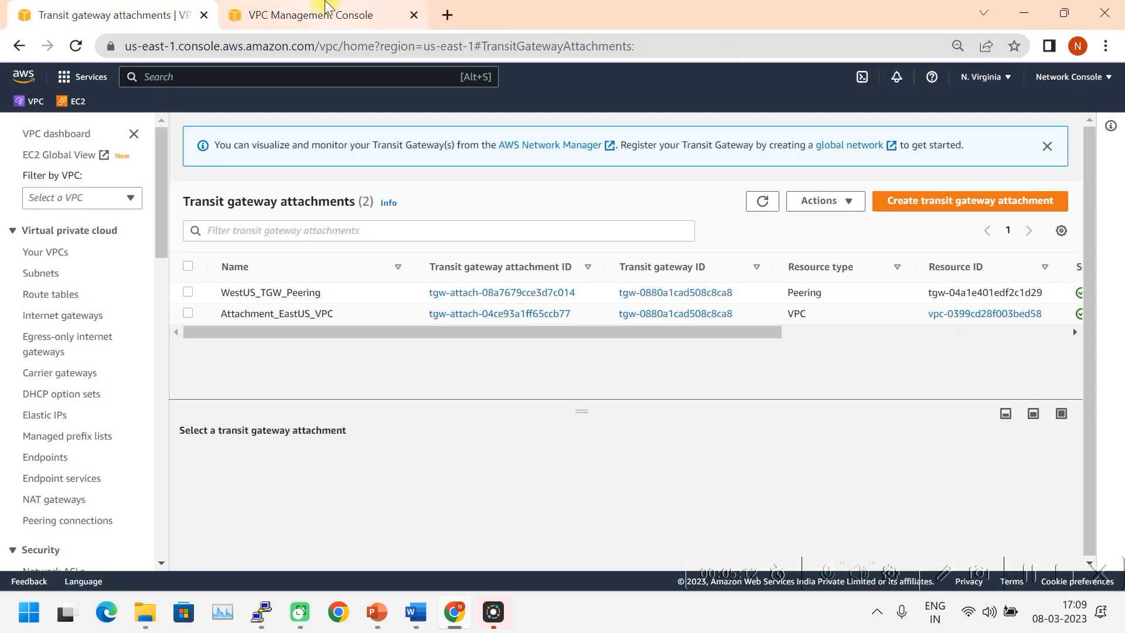
{"action": "left_click", "coordinate": [322, 20]}
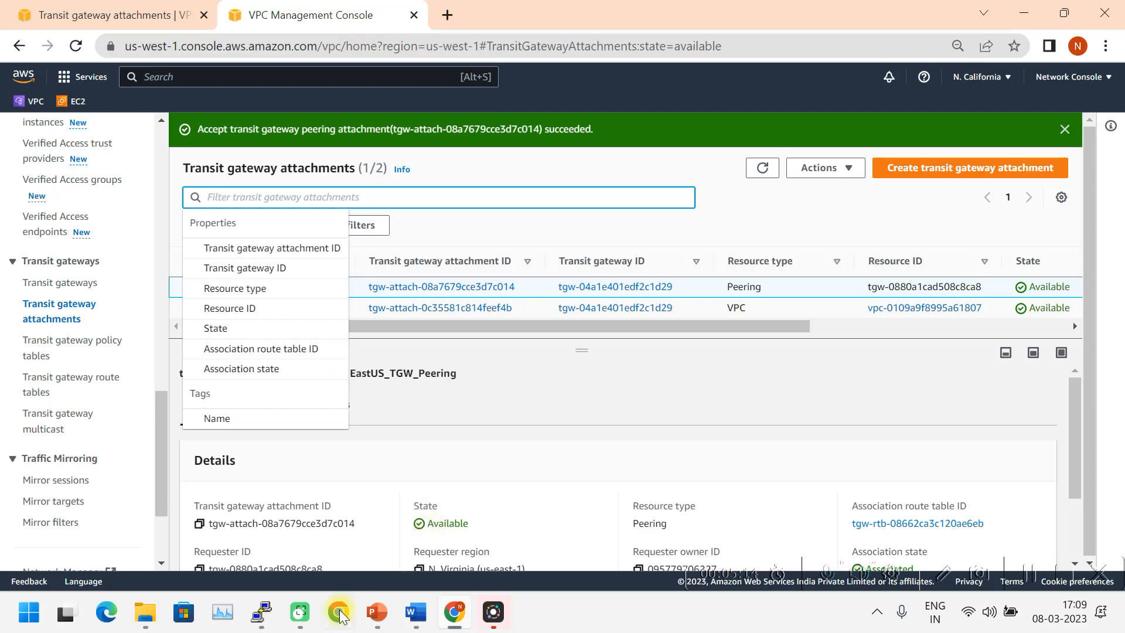
{"action": "left_click", "coordinate": [269, 623]}
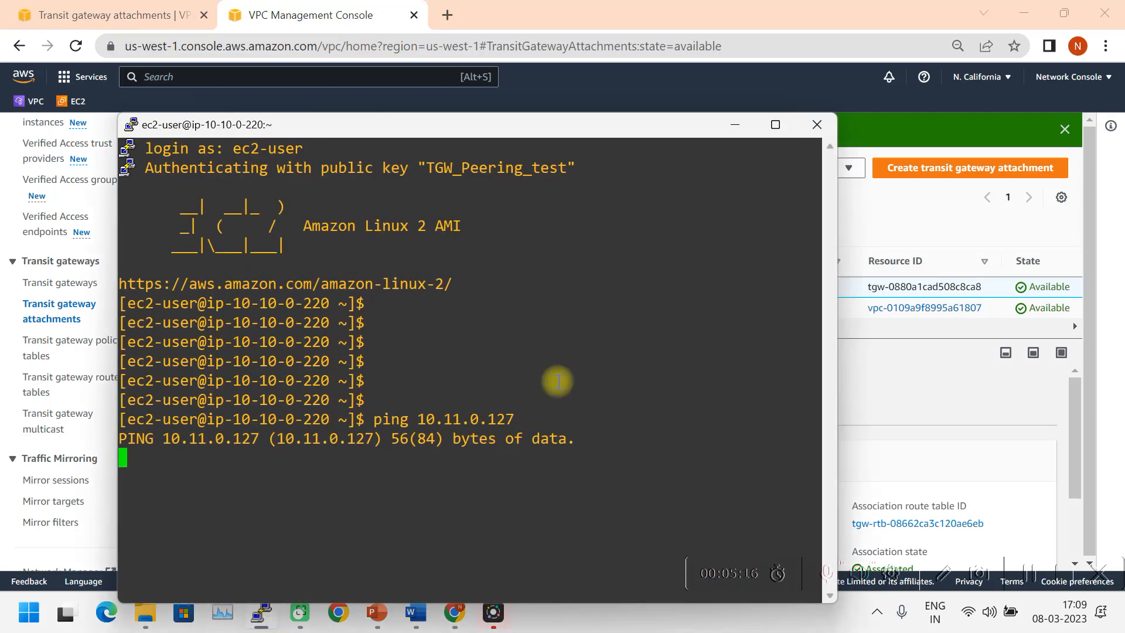
{"action": "key", "text": "ctrl+c"}
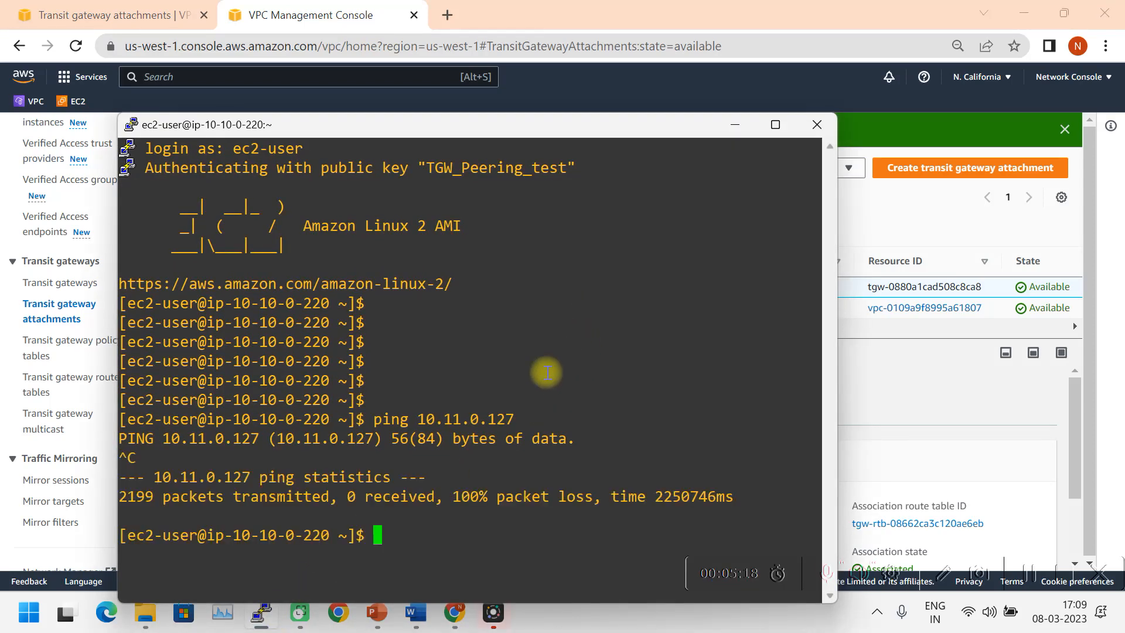
{"action": "key", "text": "Up"}
{"action": "key", "text": "Return"}
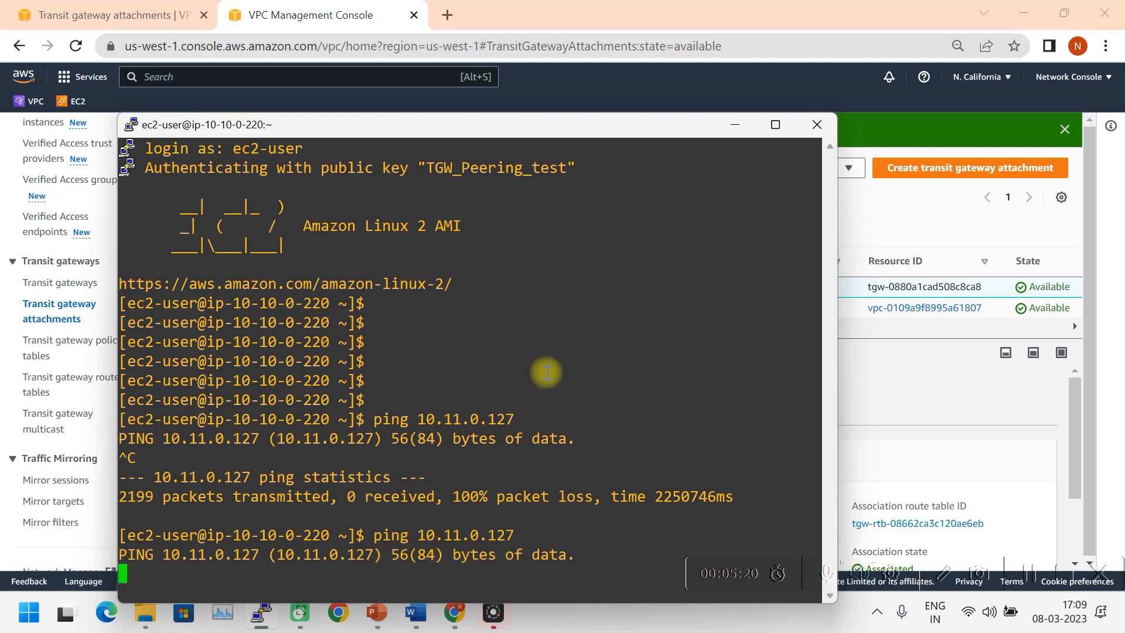
Step: Switch to the Transit Gateway Peerings document in Word and tick off the VPCs, subnets and subnet route entries of both regions on the diagram
{"action": "left_click_drag", "start_coordinate": [485, 125], "coordinate": [480, 50]}
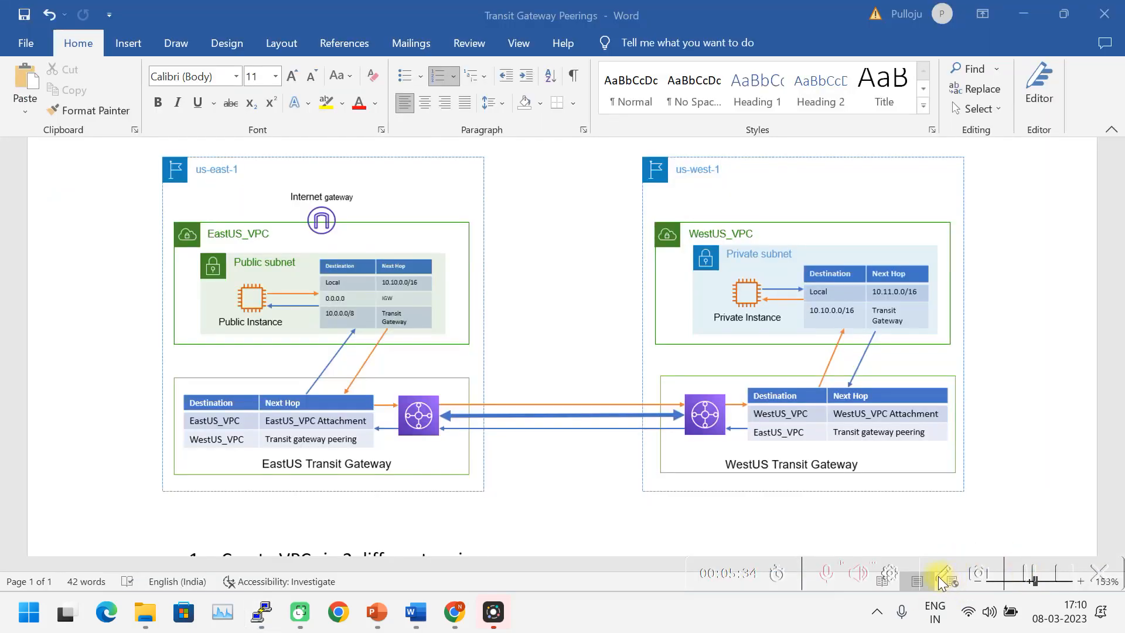
{"action": "left_click", "coordinate": [328, 250]}
{"action": "left_click_drag", "start_coordinate": [397, 218], "coordinate": [420, 215]}
{"action": "left_click_drag", "start_coordinate": [747, 212], "coordinate": [762, 210]}
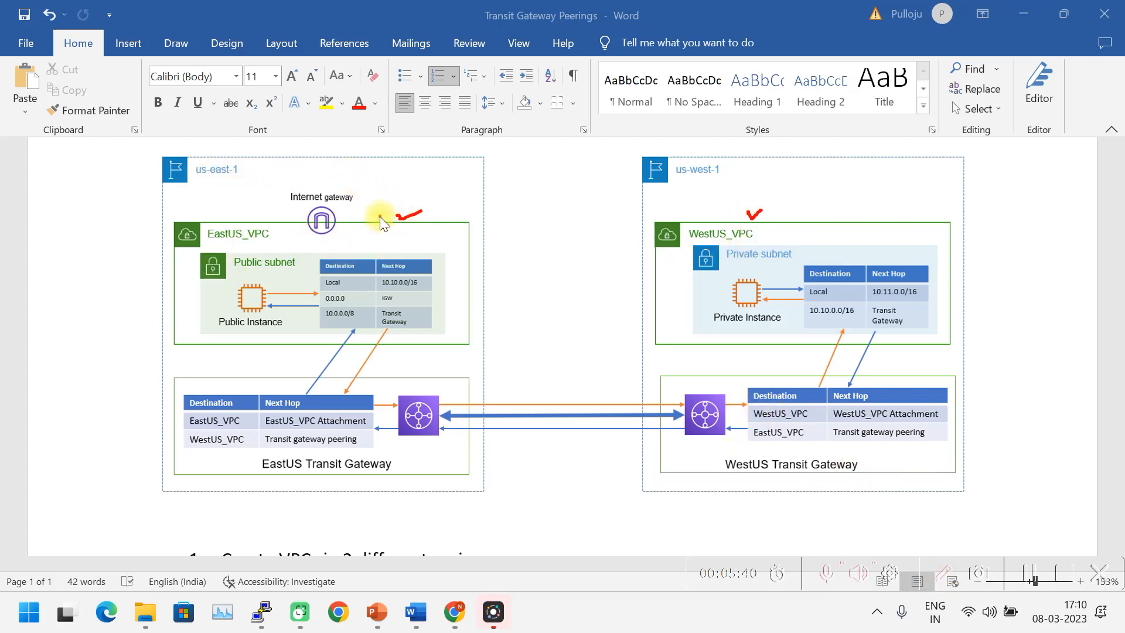
{"action": "left_click_drag", "start_coordinate": [301, 248], "coordinate": [325, 242]}
{"action": "left_click_drag", "start_coordinate": [794, 242], "coordinate": [814, 238]}
{"action": "left_click_drag", "start_coordinate": [427, 253], "coordinate": [441, 251]}
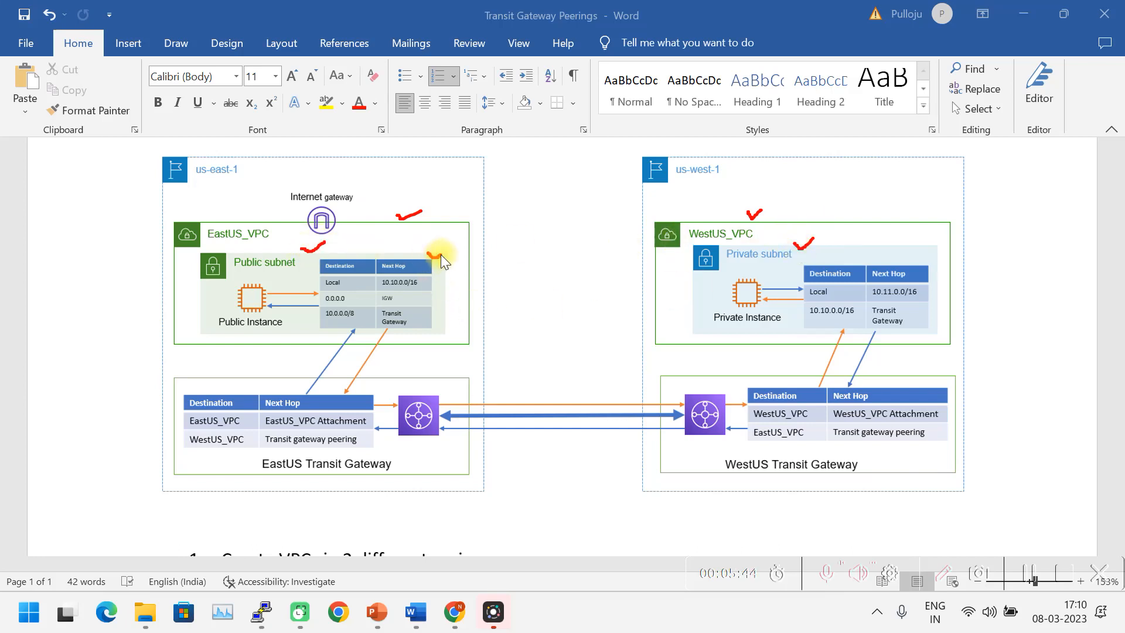
{"action": "left_click_drag", "start_coordinate": [937, 265], "coordinate": [949, 256]}
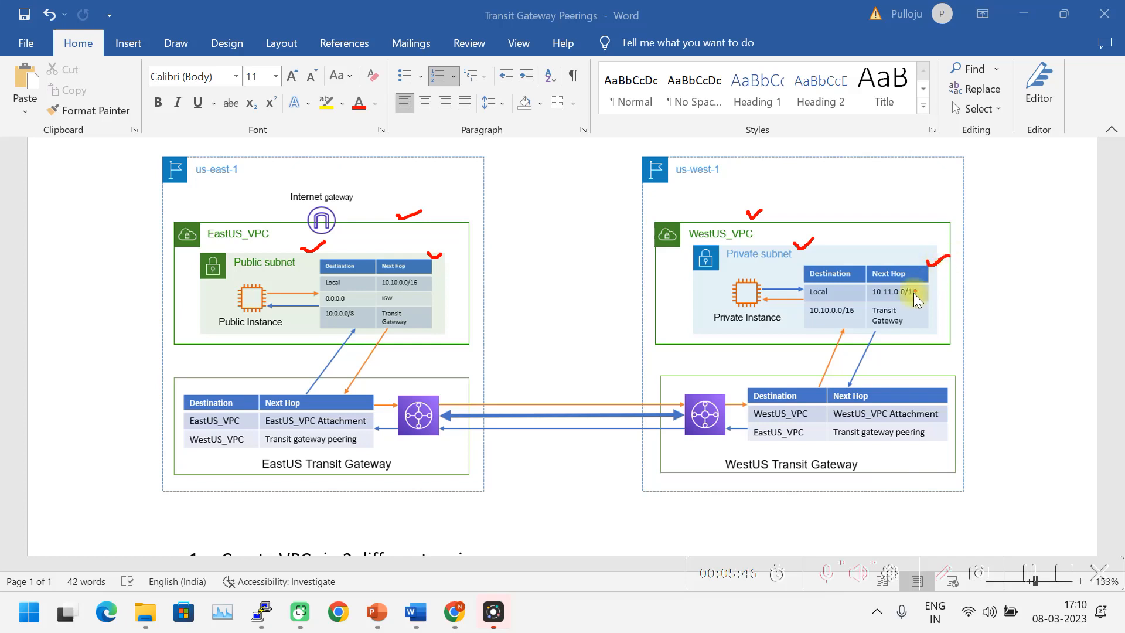
{"action": "left_click_drag", "start_coordinate": [923, 298], "coordinate": [935, 296]}
{"action": "left_click_drag", "start_coordinate": [415, 280], "coordinate": [434, 278]}
{"action": "left_click_drag", "start_coordinate": [423, 316], "coordinate": [438, 315]}
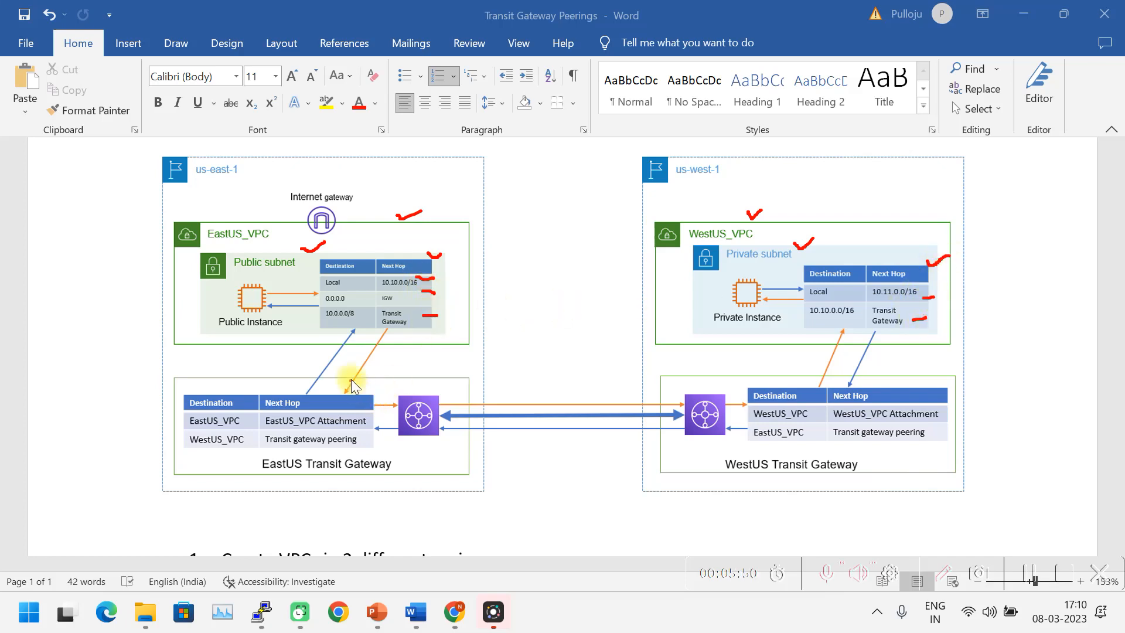
Step: Tick both transit gateways and circle the peering link between them on the diagram, and clear the markings
{"action": "left_click_drag", "start_coordinate": [415, 383], "coordinate": [440, 378]}
{"action": "left_click_drag", "start_coordinate": [704, 383], "coordinate": [734, 371]}
{"action": "mouse_move", "coordinate": [463, 447]}
{"action": "left_mouse_down"}
{"action": "mouse_move", "coordinate": [624, 453]}
{"action": "mouse_move", "coordinate": [686, 413]}
{"action": "mouse_move", "coordinate": [598, 388]}
{"action": "mouse_move", "coordinate": [471, 404]}
{"action": "mouse_move", "coordinate": [442, 433]}
{"action": "mouse_move", "coordinate": [486, 456]}
{"action": "left_mouse_up"}
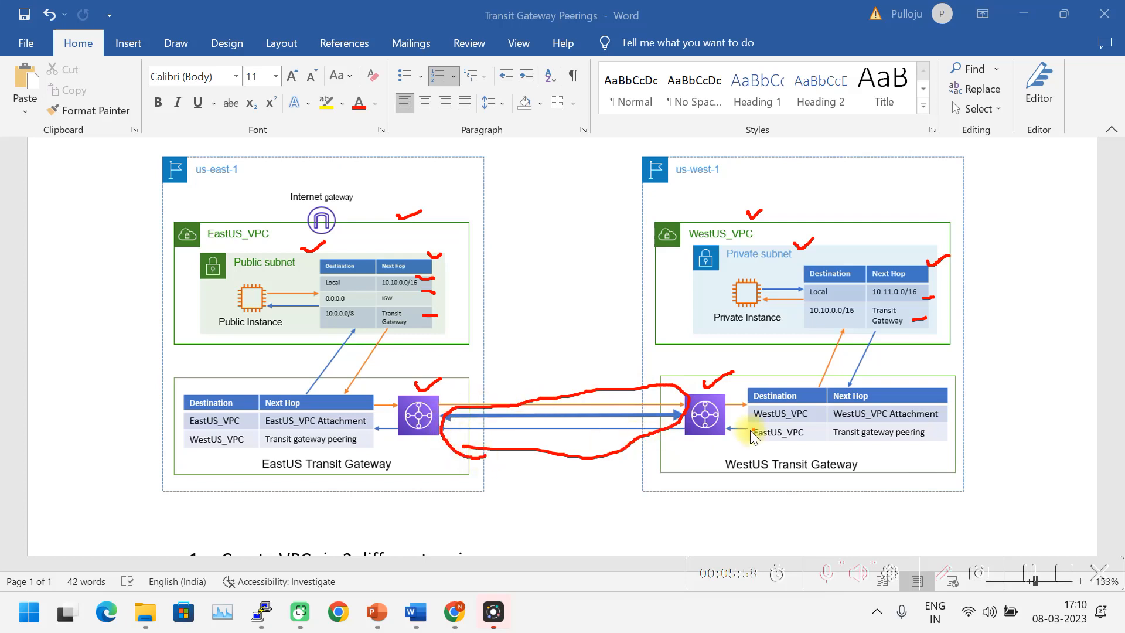
{"action": "left_click", "coordinate": [436, 340]}
{"action": "key", "text": "ctrl+z"}
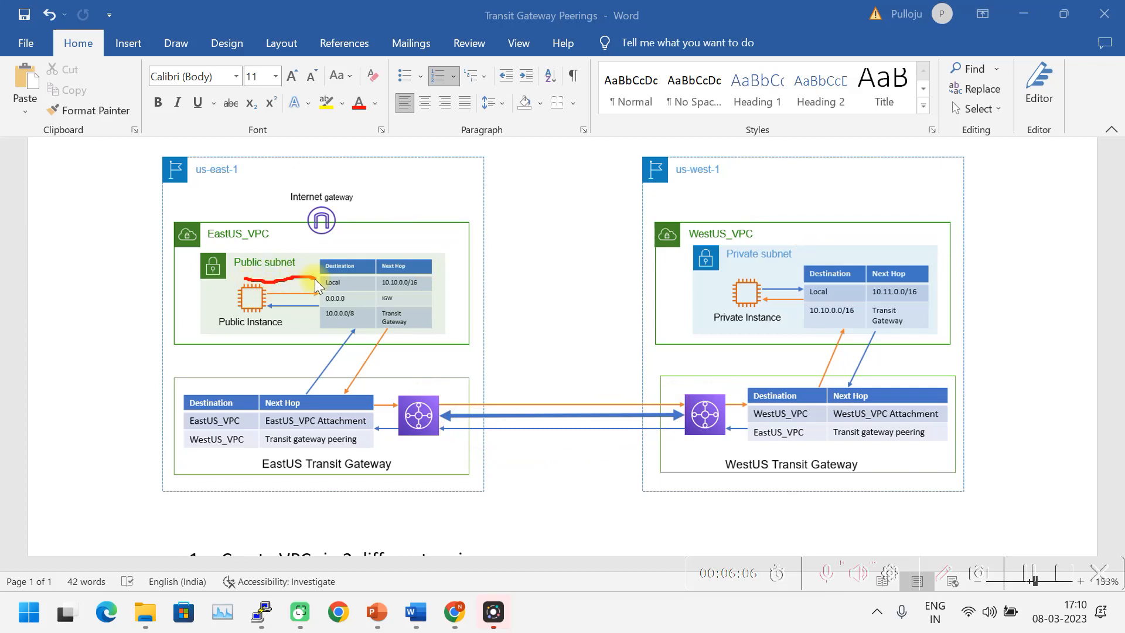
Step: Trace the path from the public instance to the EastUS transit gateway on the diagram and circle both transit gateway route tables
{"action": "mouse_move", "coordinate": [317, 288]}
{"action": "left_mouse_down"}
{"action": "mouse_move", "coordinate": [341, 386]}
{"action": "mouse_move", "coordinate": [358, 367]}
{"action": "mouse_move", "coordinate": [346, 380]}
{"action": "mouse_move", "coordinate": [169, 370]}
{"action": "mouse_move", "coordinate": [161, 457]}
{"action": "mouse_move", "coordinate": [266, 499]}
{"action": "mouse_move", "coordinate": [375, 445]}
{"action": "mouse_move", "coordinate": [403, 382]}
{"action": "mouse_move", "coordinate": [370, 384]}
{"action": "left_mouse_up"}
{"action": "mouse_move", "coordinate": [843, 367]}
{"action": "left_mouse_down"}
{"action": "mouse_move", "coordinate": [727, 419]}
{"action": "mouse_move", "coordinate": [832, 463]}
{"action": "mouse_move", "coordinate": [949, 451]}
{"action": "mouse_move", "coordinate": [964, 375]}
{"action": "mouse_move", "coordinate": [855, 356]}
{"action": "mouse_move", "coordinate": [843, 368]}
{"action": "left_mouse_up"}
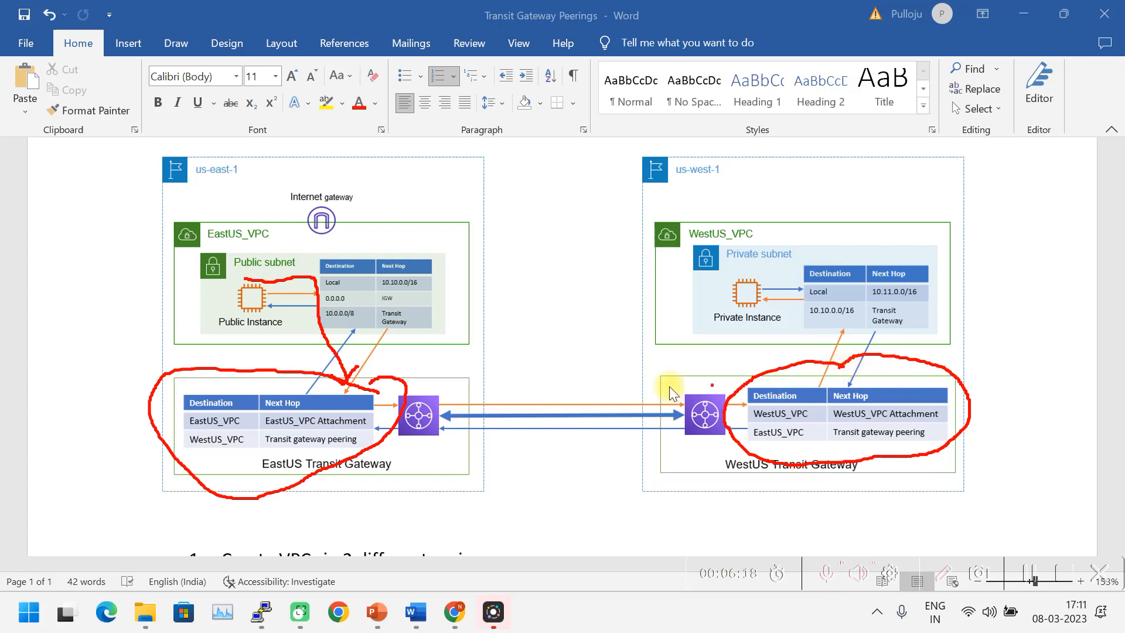
{"action": "mouse_move", "coordinate": [273, 323]}
{"action": "left_mouse_down"}
{"action": "mouse_move", "coordinate": [381, 436]}
{"action": "mouse_move", "coordinate": [659, 447]}
{"action": "mouse_move", "coordinate": [742, 323]}
{"action": "left_mouse_up"}
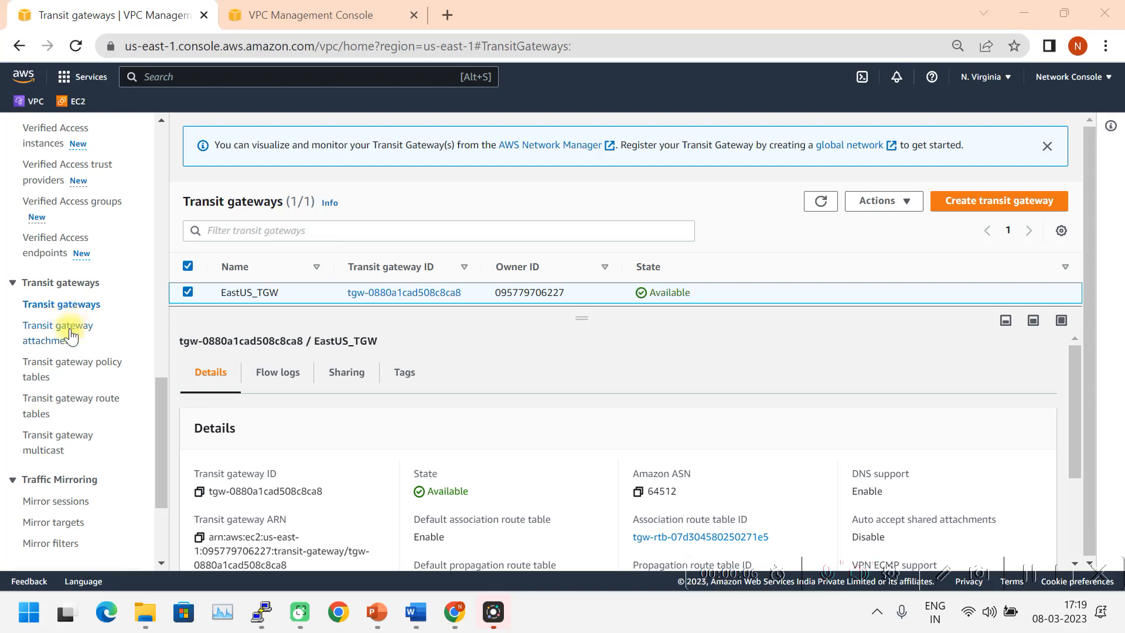
Step: Open the transit gateway route tables in the N. Virginia console, select the route table and review its associations and propagations
{"action": "left_click", "coordinate": [101, 398]}
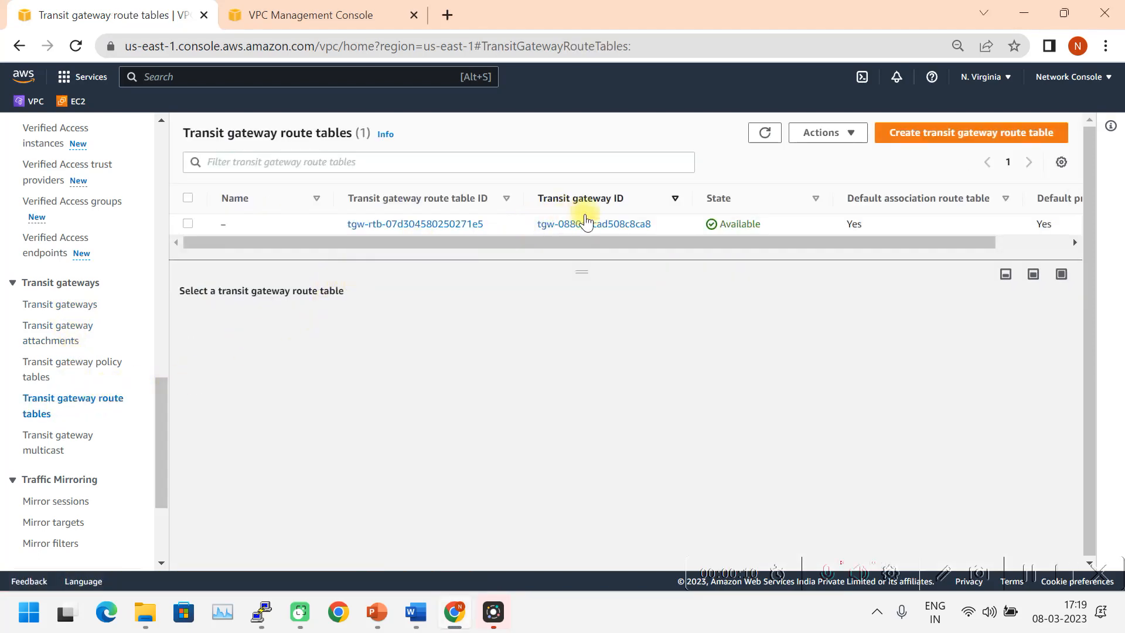
{"action": "left_click", "coordinate": [189, 225]}
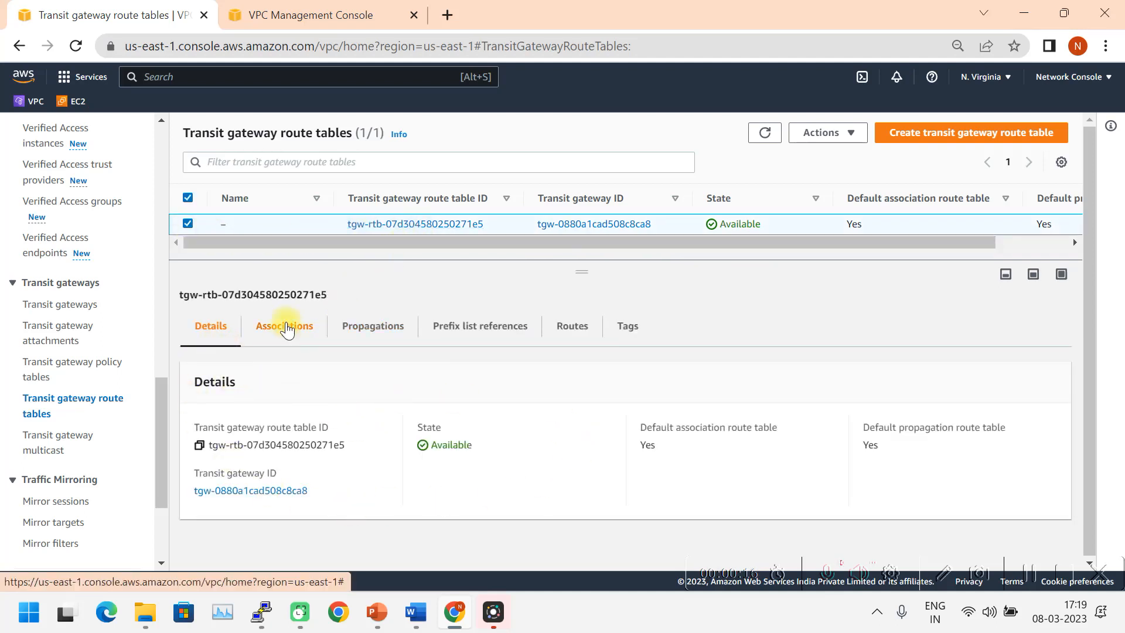
{"action": "left_click", "coordinate": [286, 327]}
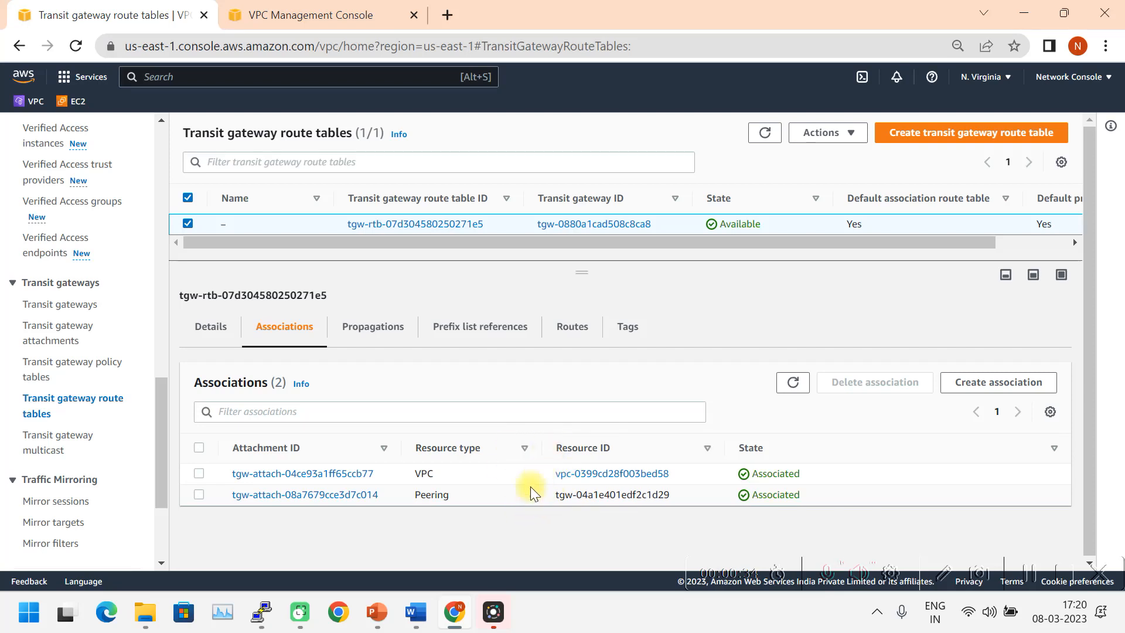
{"action": "left_click", "coordinate": [381, 339]}
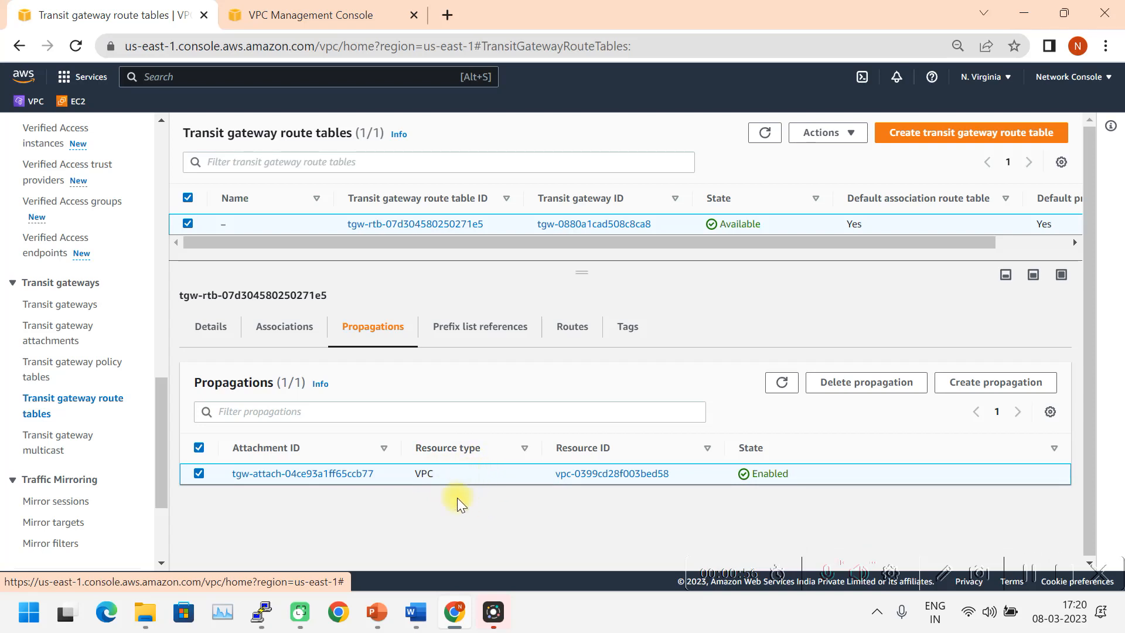
Step: Try to create a propagation for the WestUS_TGW_Peering attachment in the N. Virginia transit gateway route table
{"action": "left_click", "coordinate": [982, 388]}
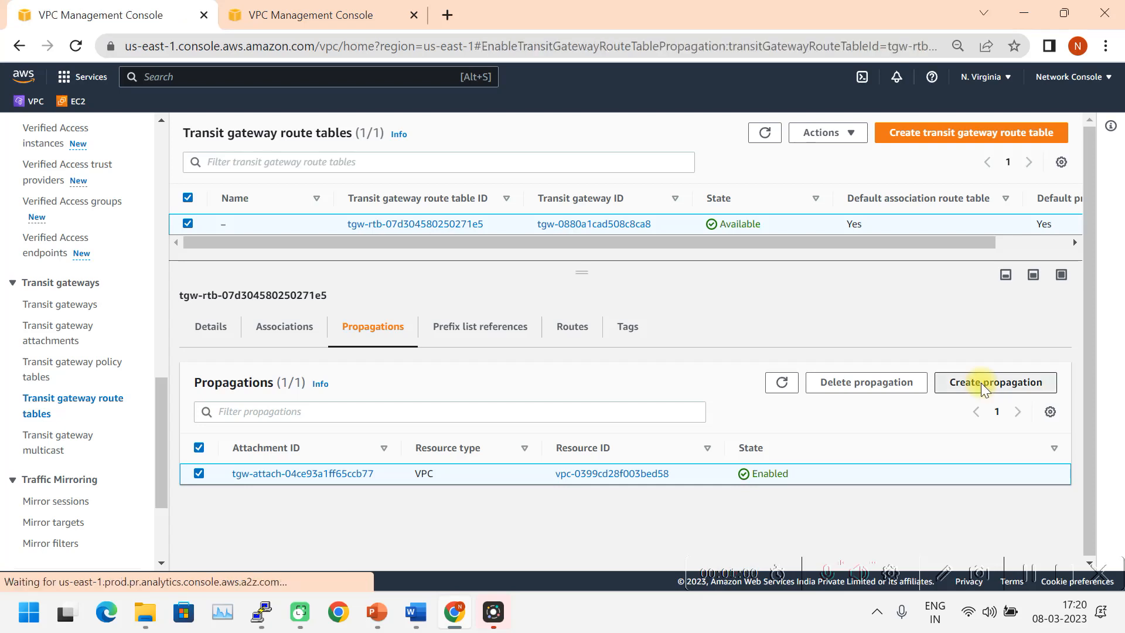
{"action": "left_click", "coordinate": [260, 402]}
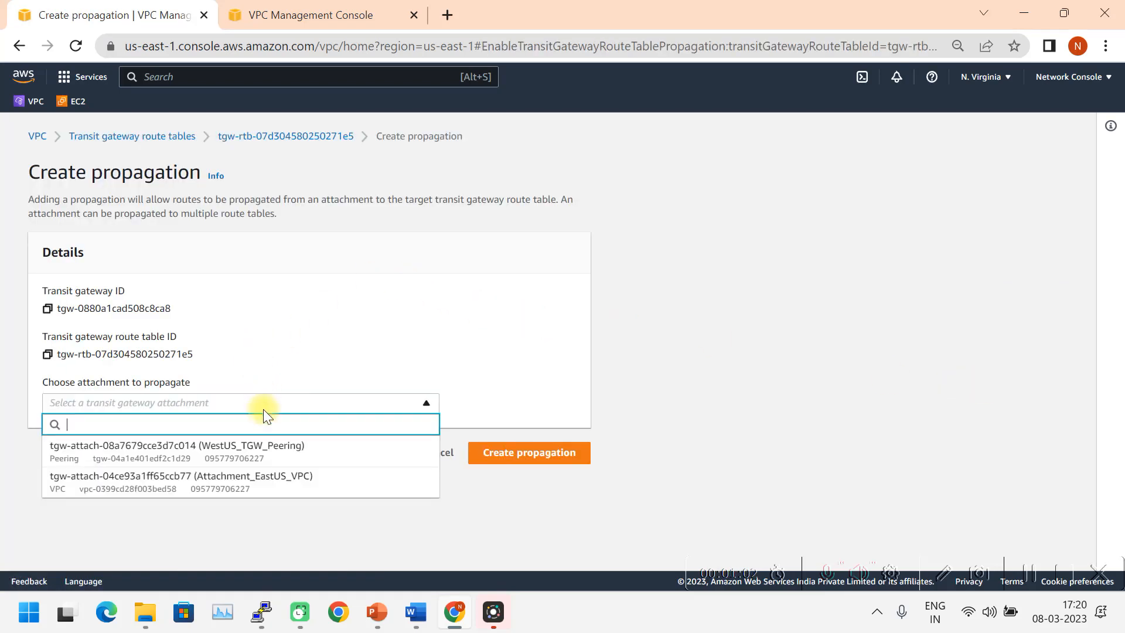
{"action": "left_click", "coordinate": [243, 452]}
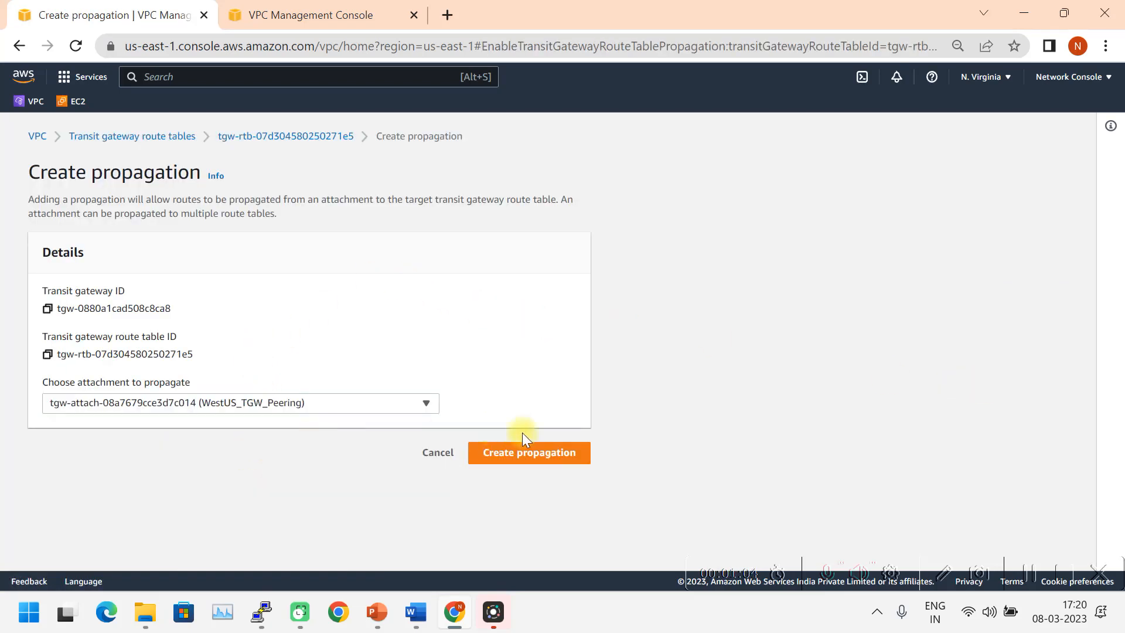
{"action": "left_click", "coordinate": [548, 457]}
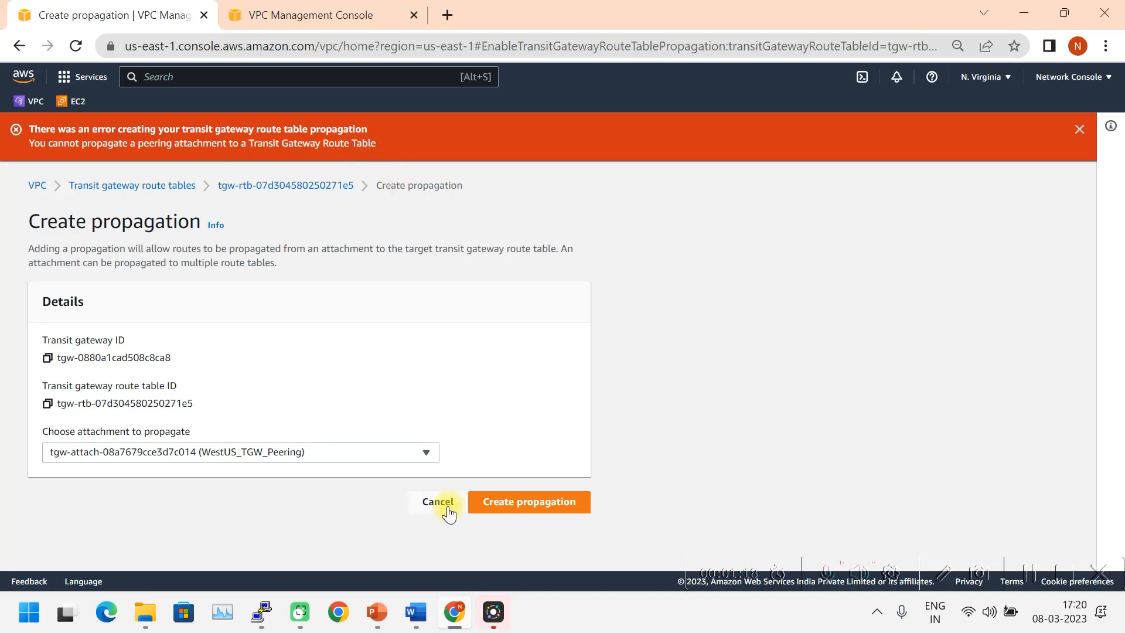
{"action": "left_click", "coordinate": [438, 502]}
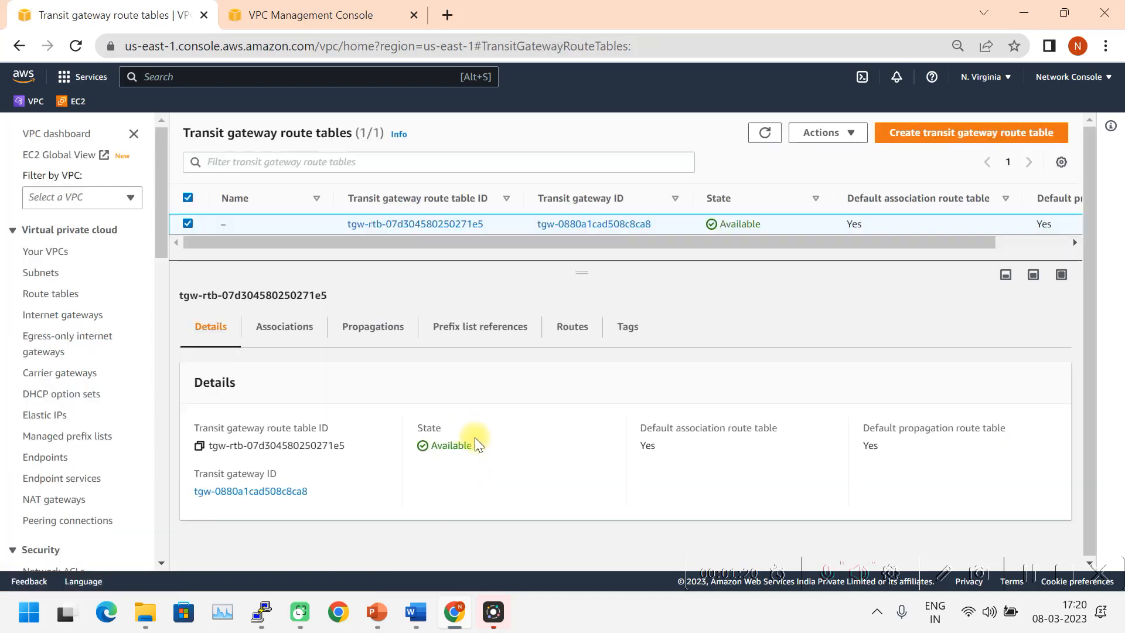
Step: Start a static route in the N. Virginia transit gateway route table with the CIDR 10.11.0.0/16
{"action": "left_click", "coordinate": [295, 333]}
{"action": "left_click", "coordinate": [366, 331]}
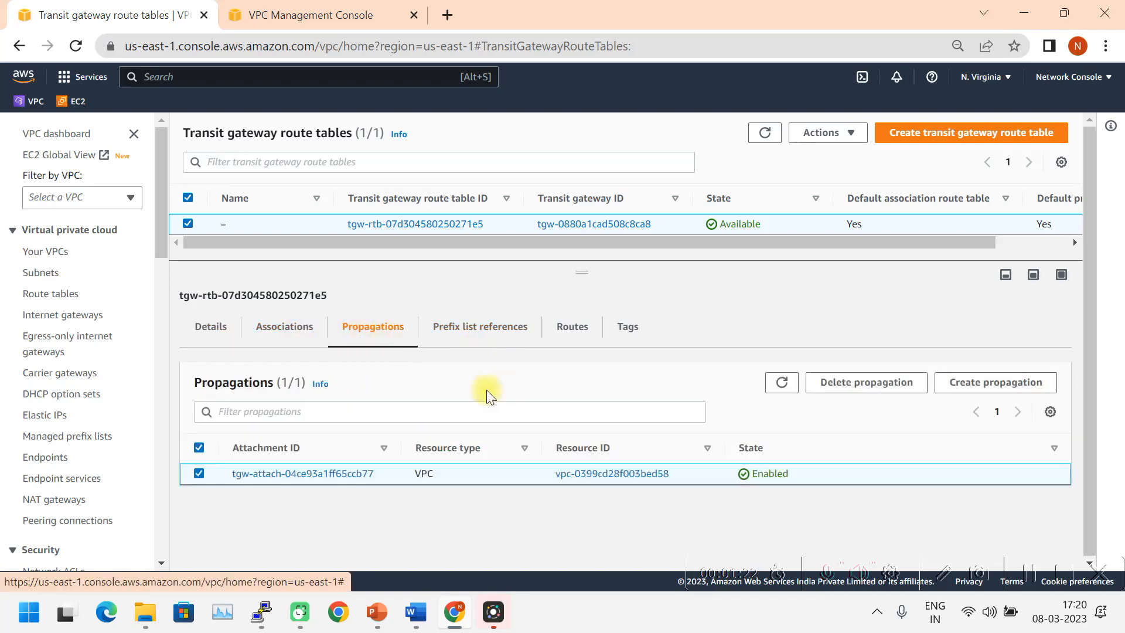
{"action": "left_click", "coordinate": [576, 331]}
{"action": "scroll", "coordinate": [603, 366], "scroll_direction": "down", "scroll_amount": 2}
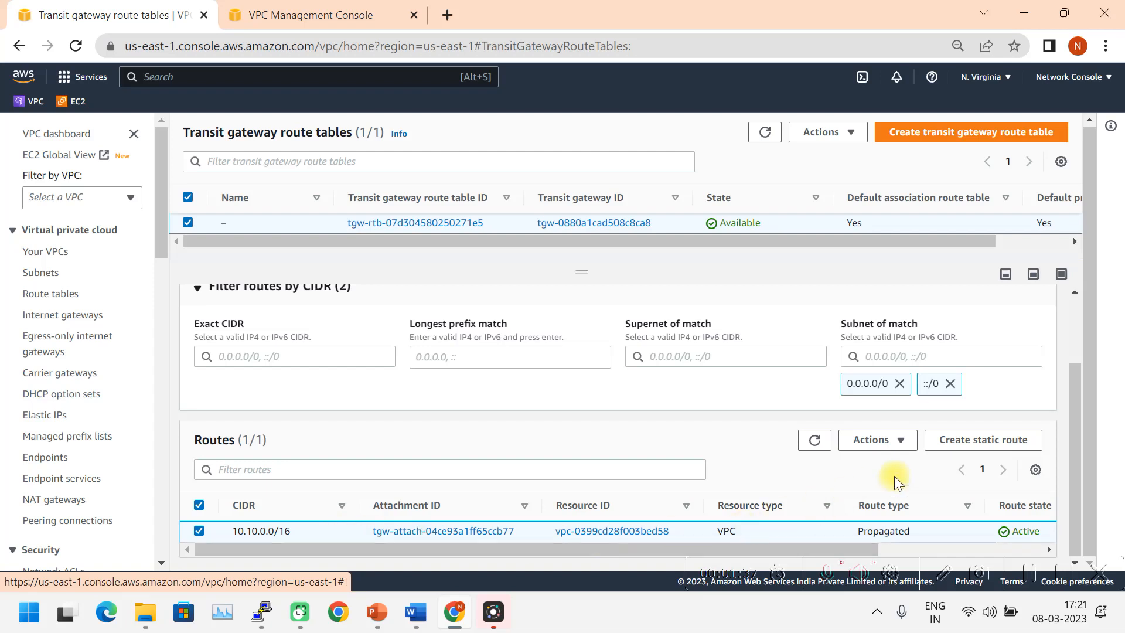
{"action": "left_click", "coordinate": [977, 441]}
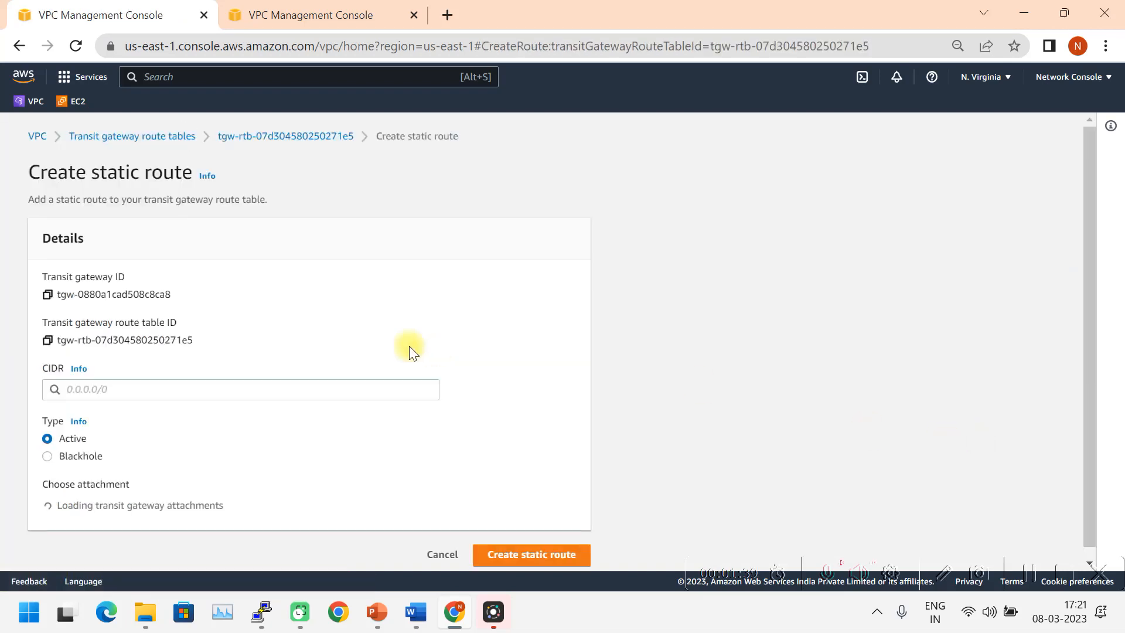
{"action": "left_click", "coordinate": [90, 390]}
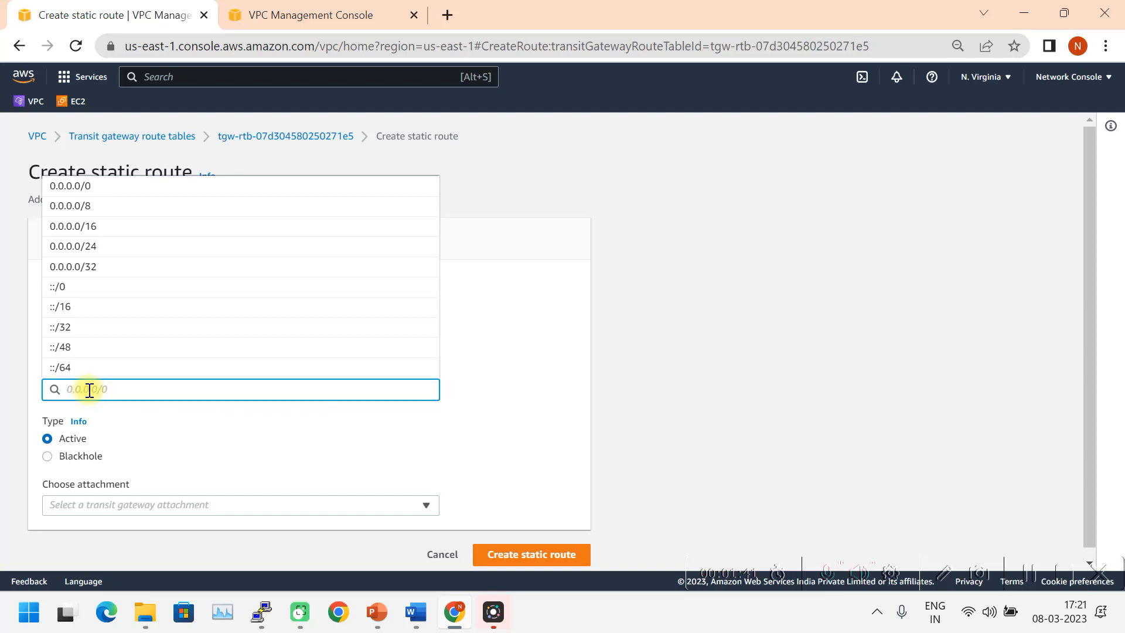
{"action": "type", "text": "10"}
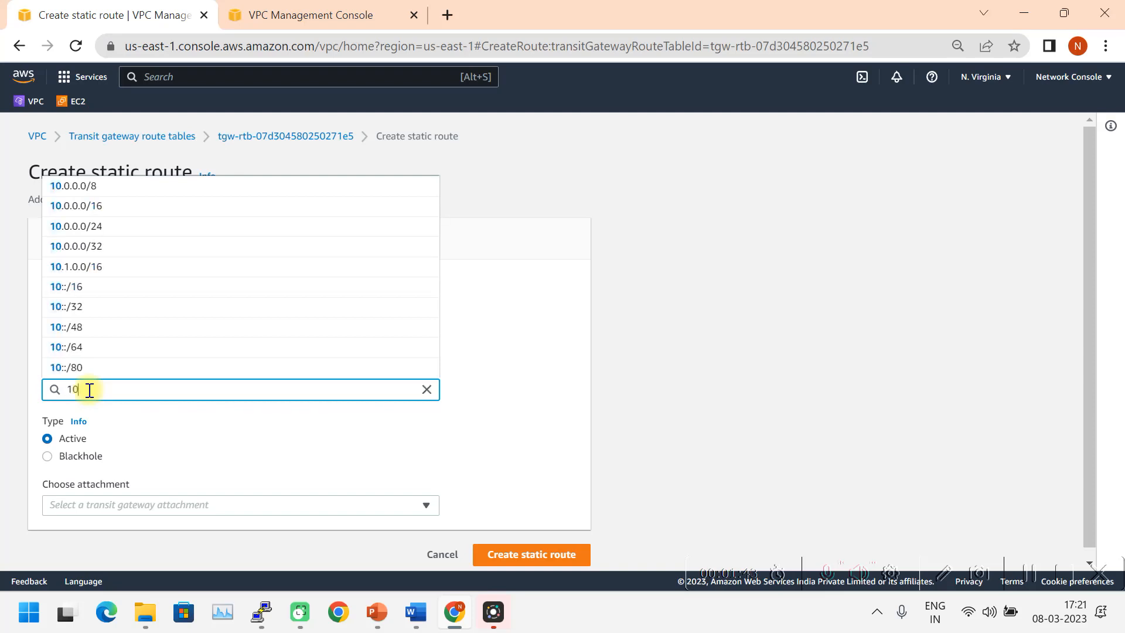
{"action": "type", "text": ".11"}
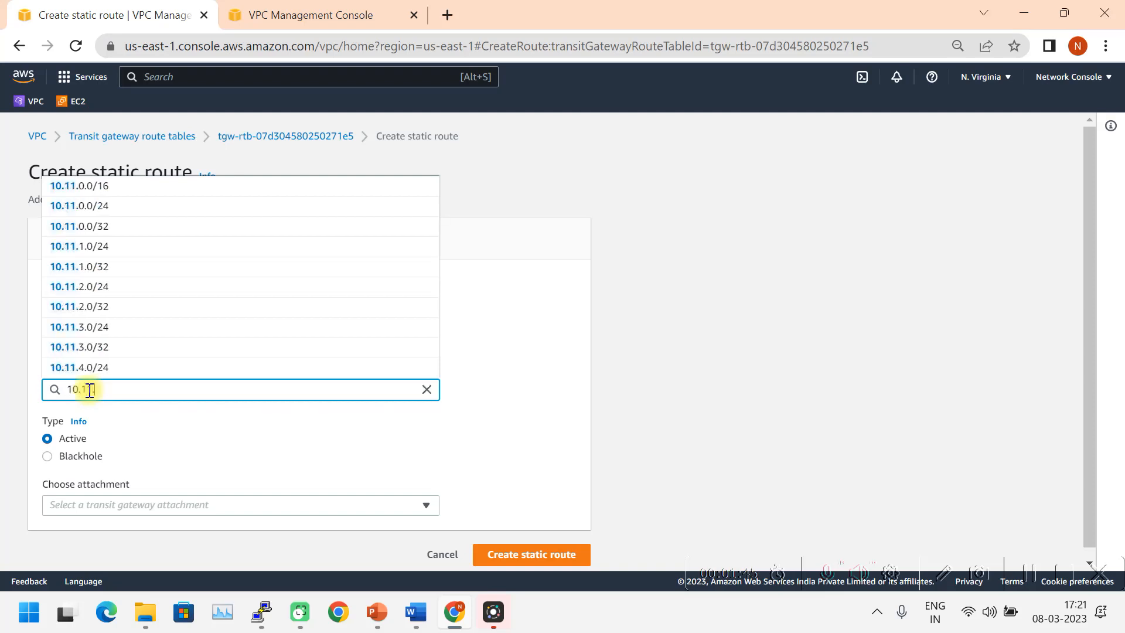
{"action": "type", "text": ".0.0"}
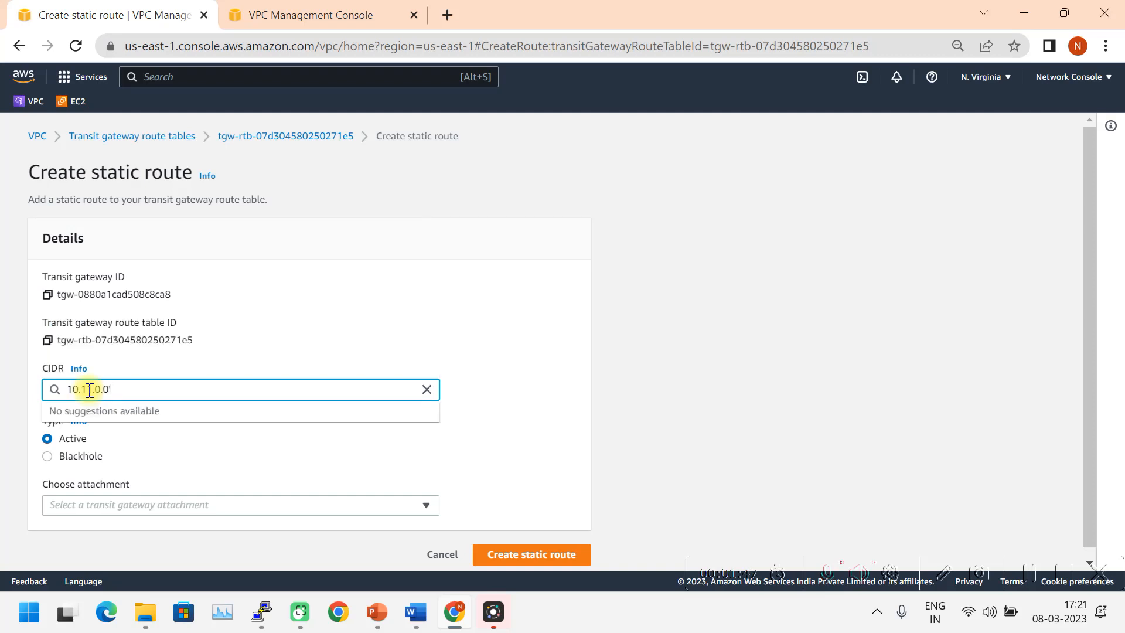
{"action": "type", "text": "/16"}
{"action": "left_click", "coordinate": [96, 417]}
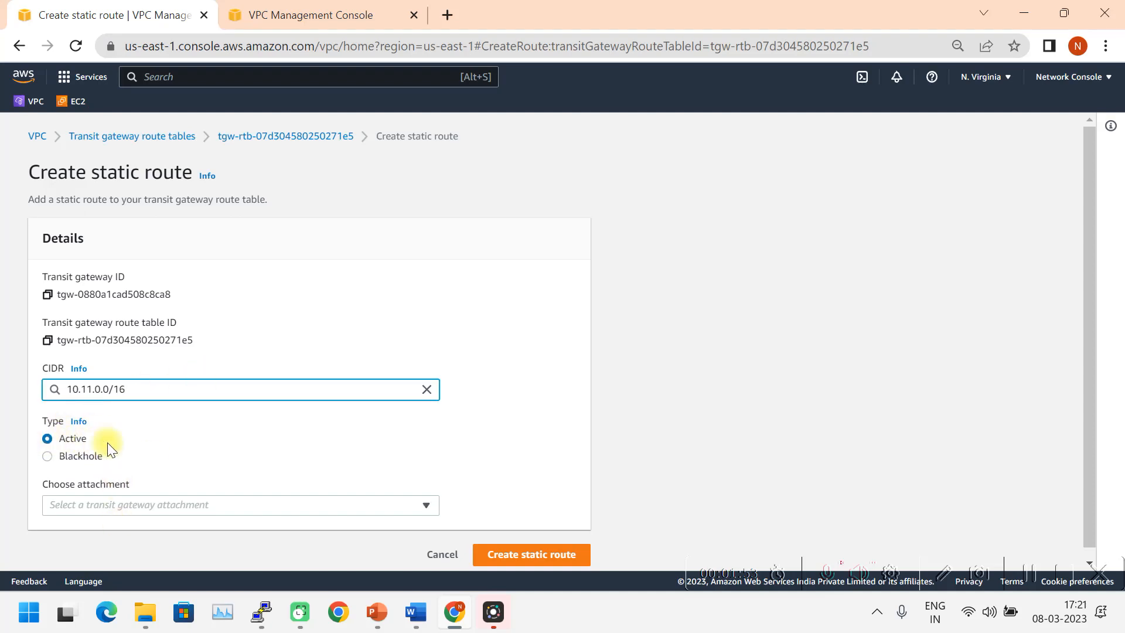
Step: Choose WestUS_TGW_Peering as the static route's attachment and create the route
{"action": "left_click", "coordinate": [373, 507]}
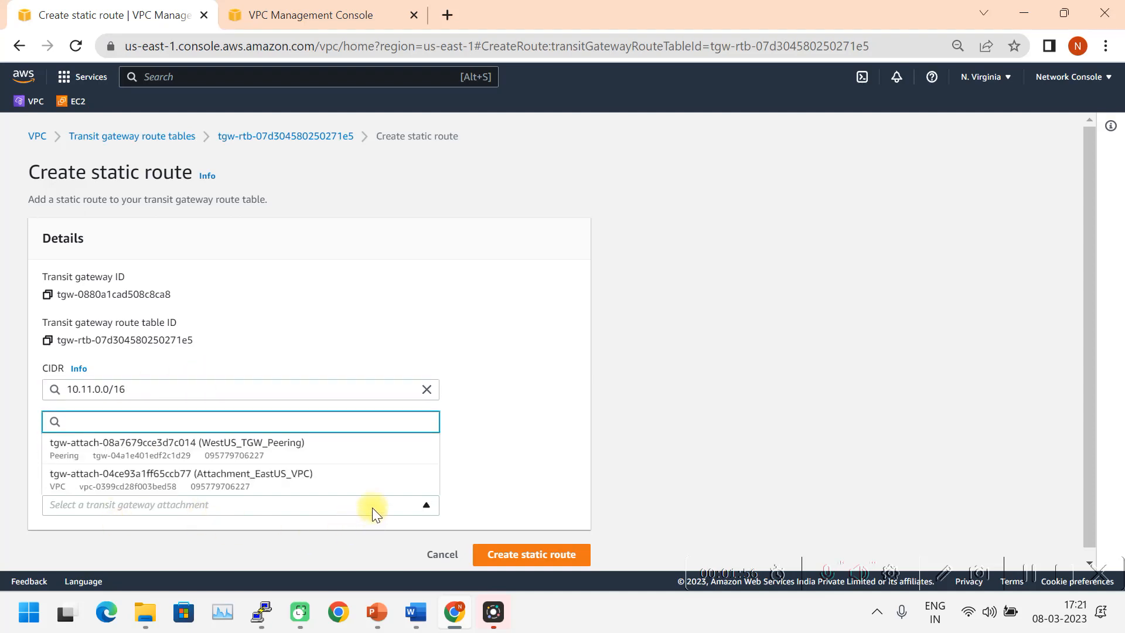
{"action": "left_click", "coordinate": [498, 448]}
{"action": "left_click", "coordinate": [385, 500]}
{"action": "left_click", "coordinate": [301, 449]}
{"action": "scroll", "coordinate": [469, 504], "scroll_direction": "down", "scroll_amount": 1}
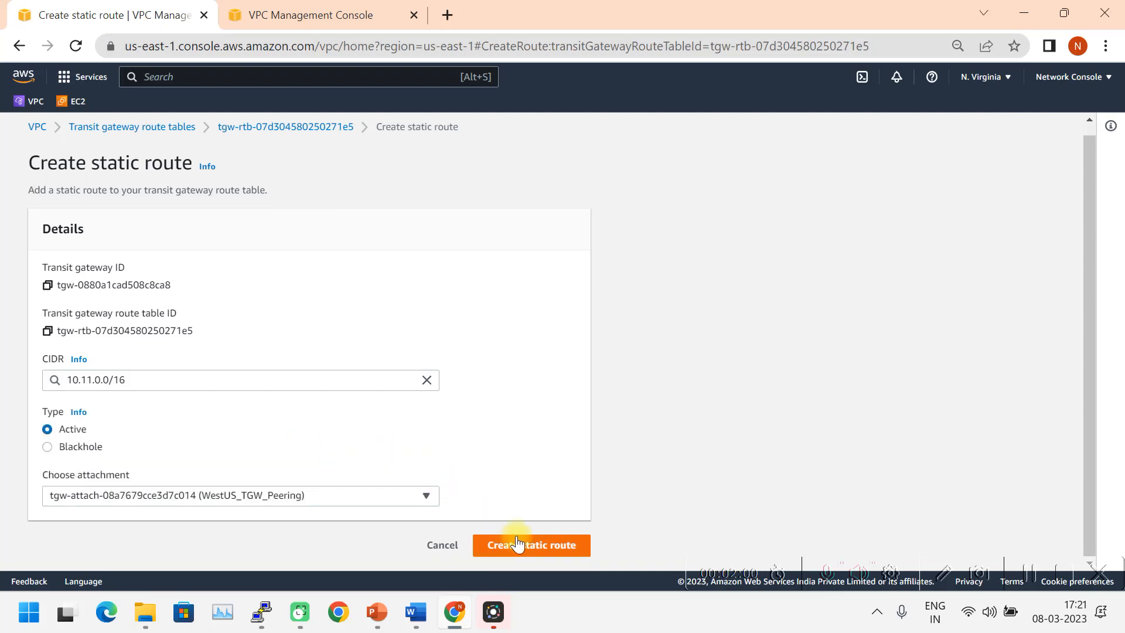
{"action": "left_click", "coordinate": [517, 544]}
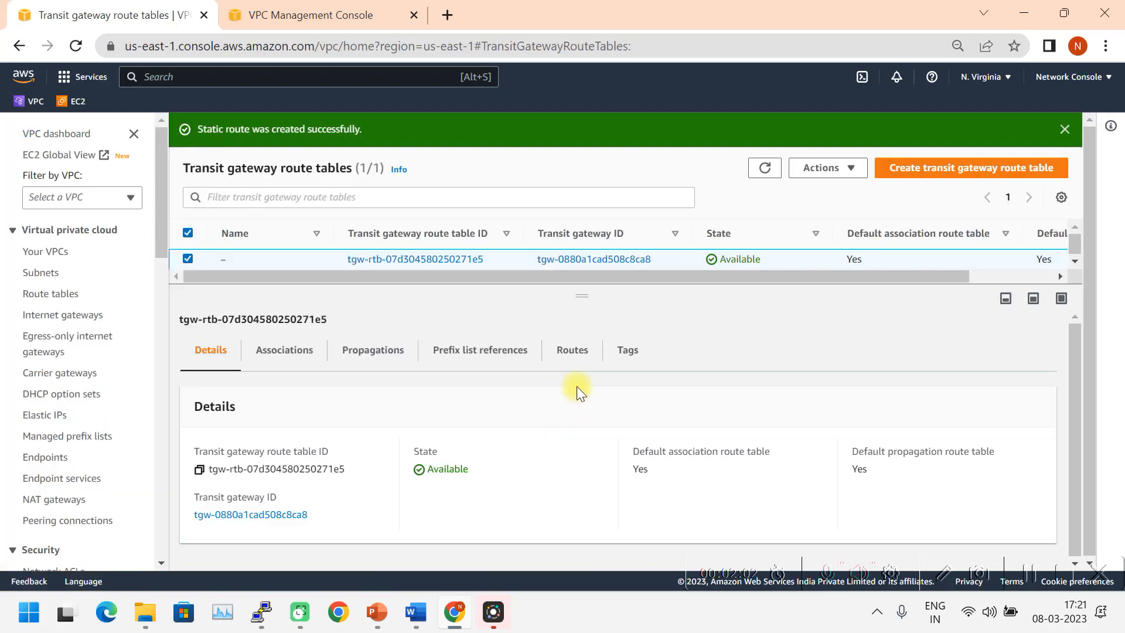
Step: Review the 10.10.0.0/16 and 10.11.0.0/16 entries among the routes of the N. Virginia transit gateway route table
{"action": "left_click", "coordinate": [576, 352]}
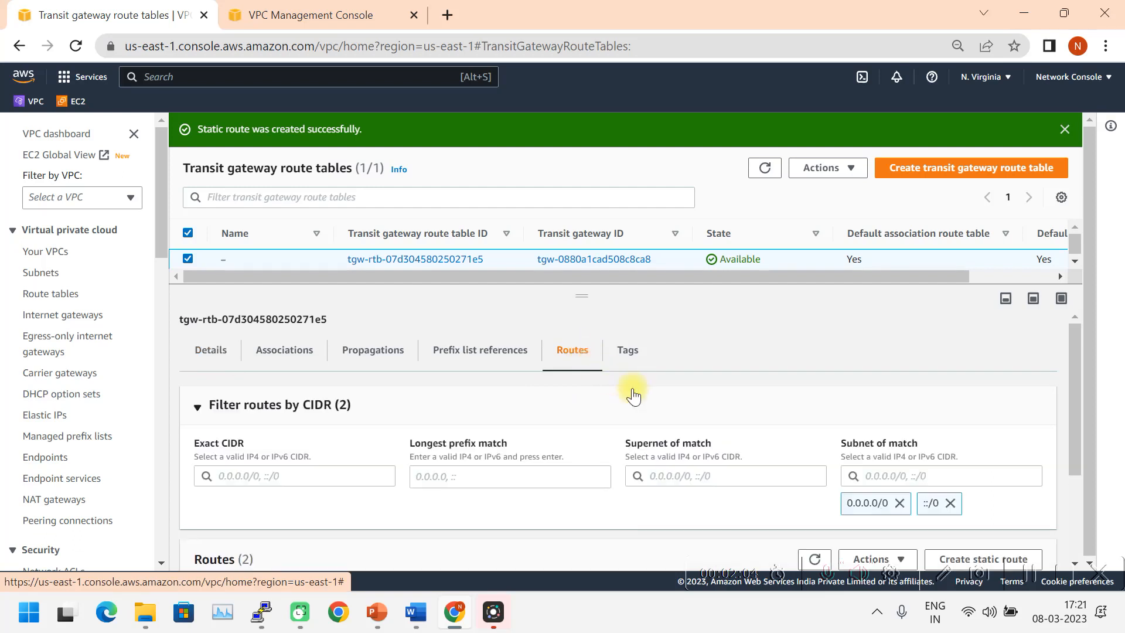
{"action": "scroll", "coordinate": [633, 390], "scroll_direction": "down", "scroll_amount": 2}
{"action": "scroll", "coordinate": [633, 390], "scroll_direction": "down", "scroll_amount": 2}
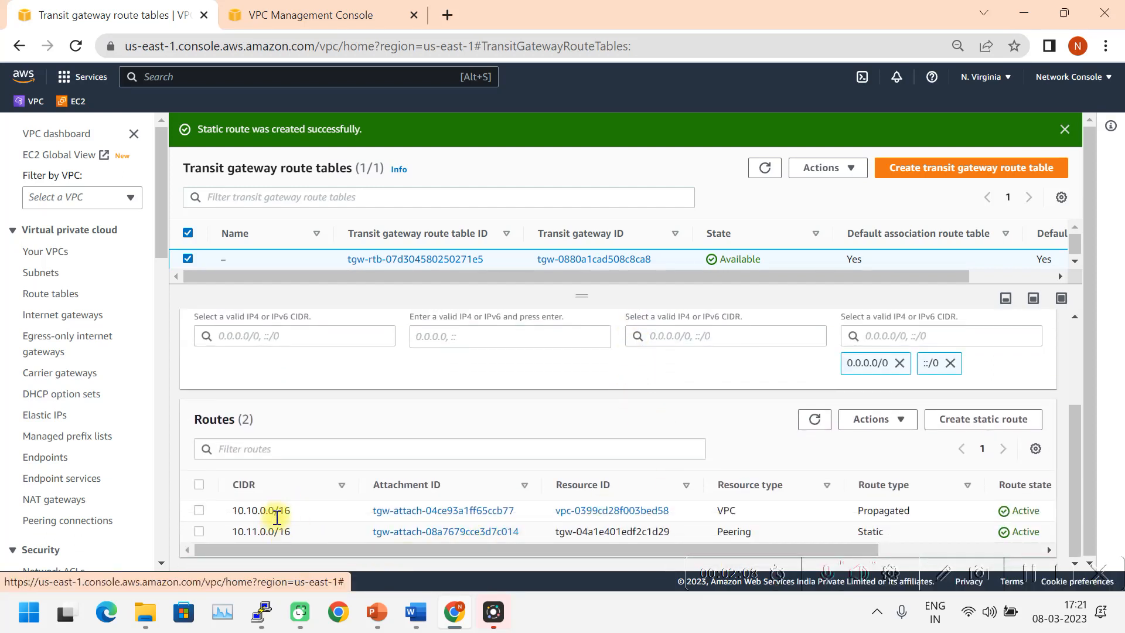
{"action": "left_click_drag", "start_coordinate": [228, 512], "coordinate": [306, 523]}
{"action": "left_click", "coordinate": [300, 537]}
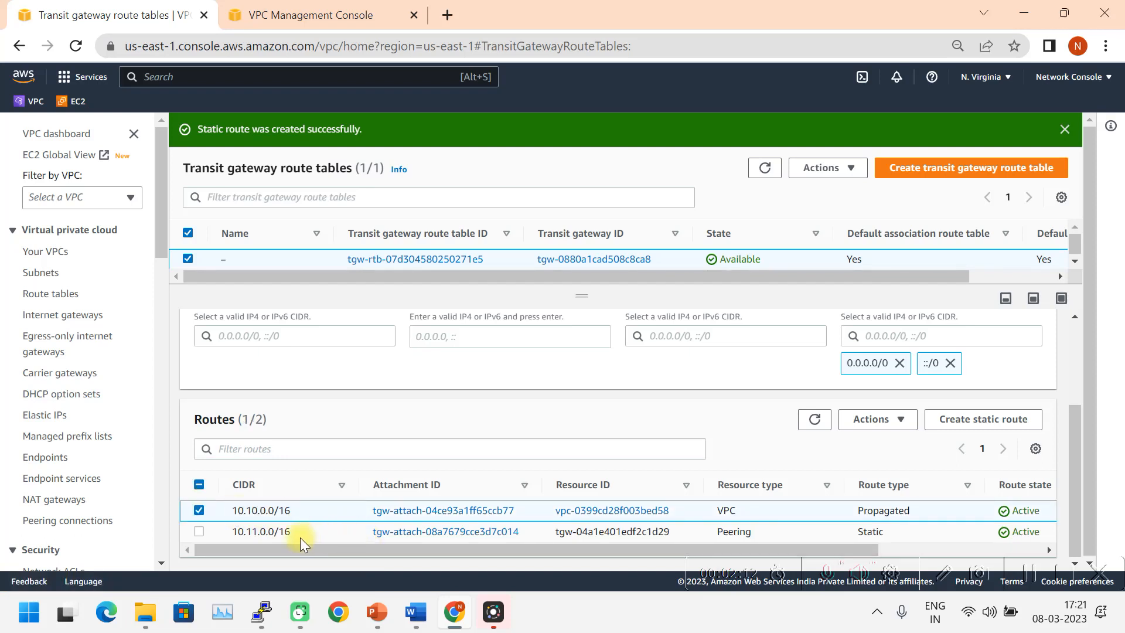
{"action": "left_click", "coordinate": [230, 540]}
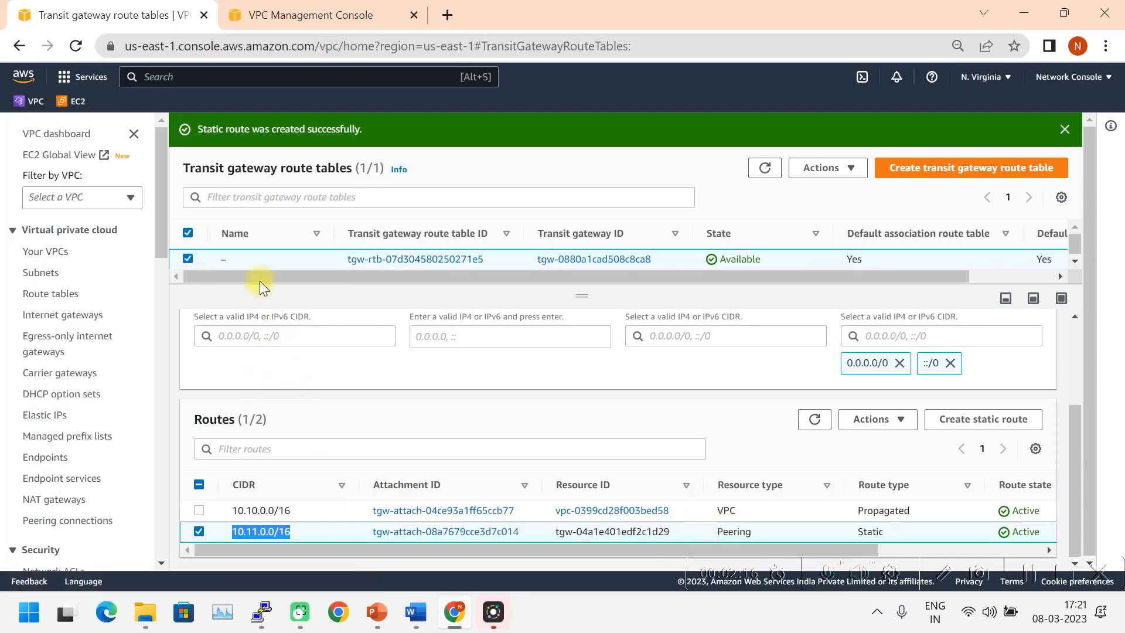
Step: Review the associations, propagations and routes of the N. California transit gateway route table
{"action": "left_click", "coordinate": [299, 15]}
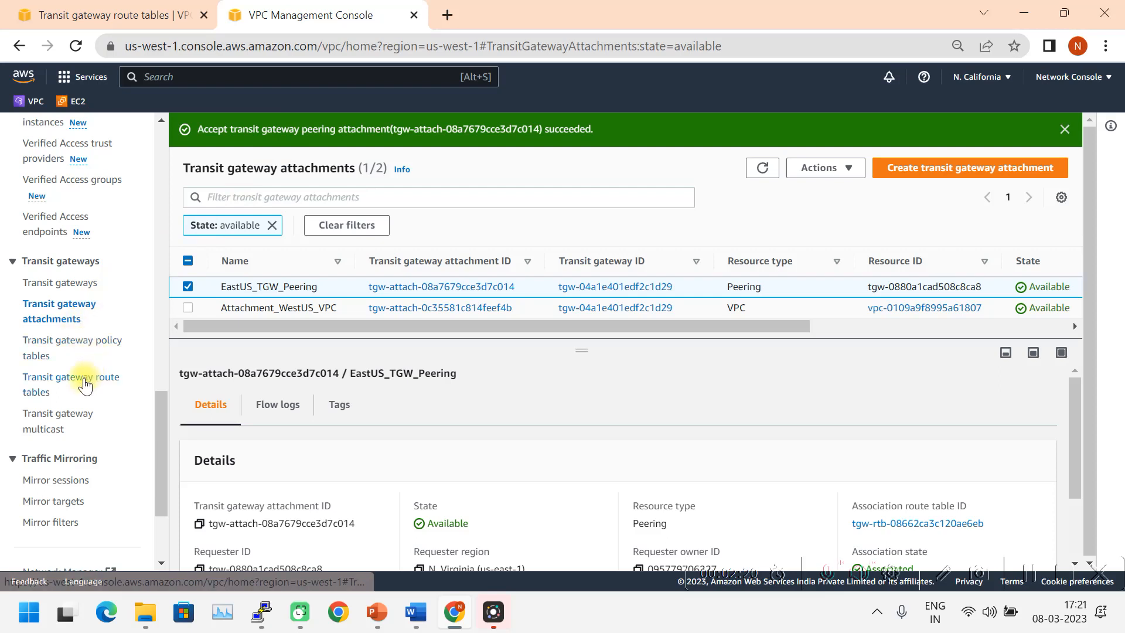
{"action": "left_click", "coordinate": [85, 385]}
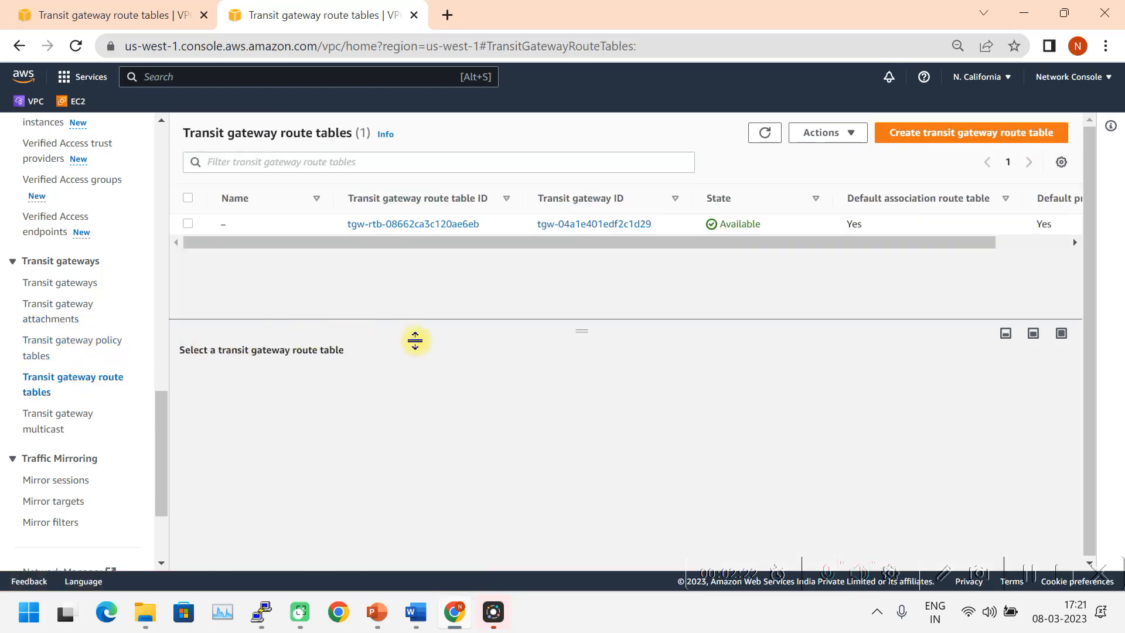
{"action": "left_click", "coordinate": [187, 223]}
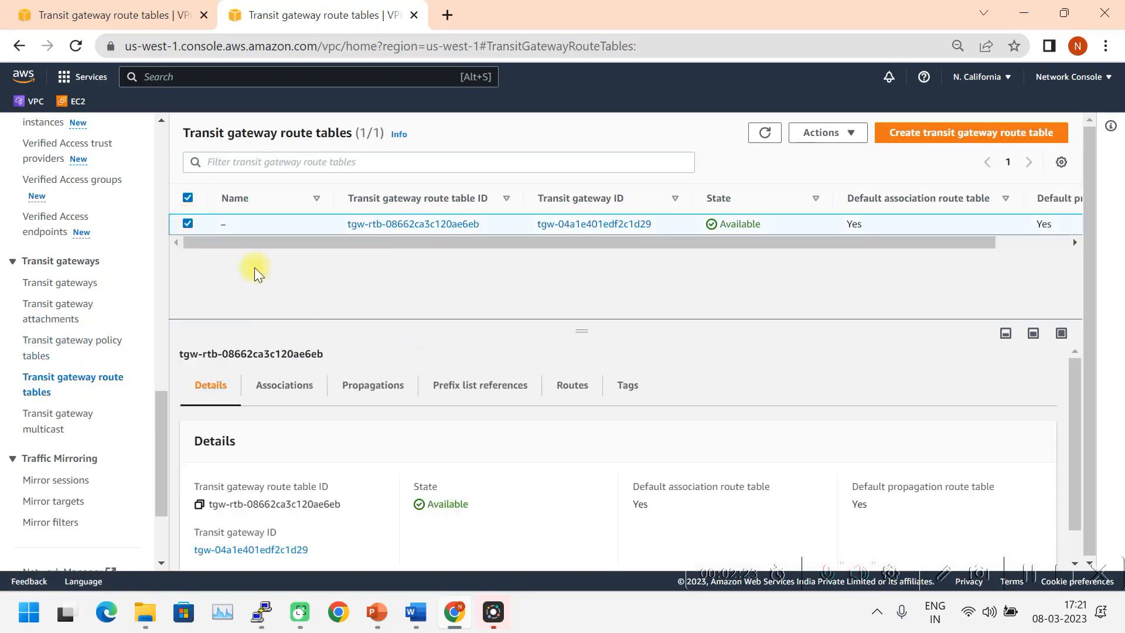
{"action": "left_click", "coordinate": [285, 385]}
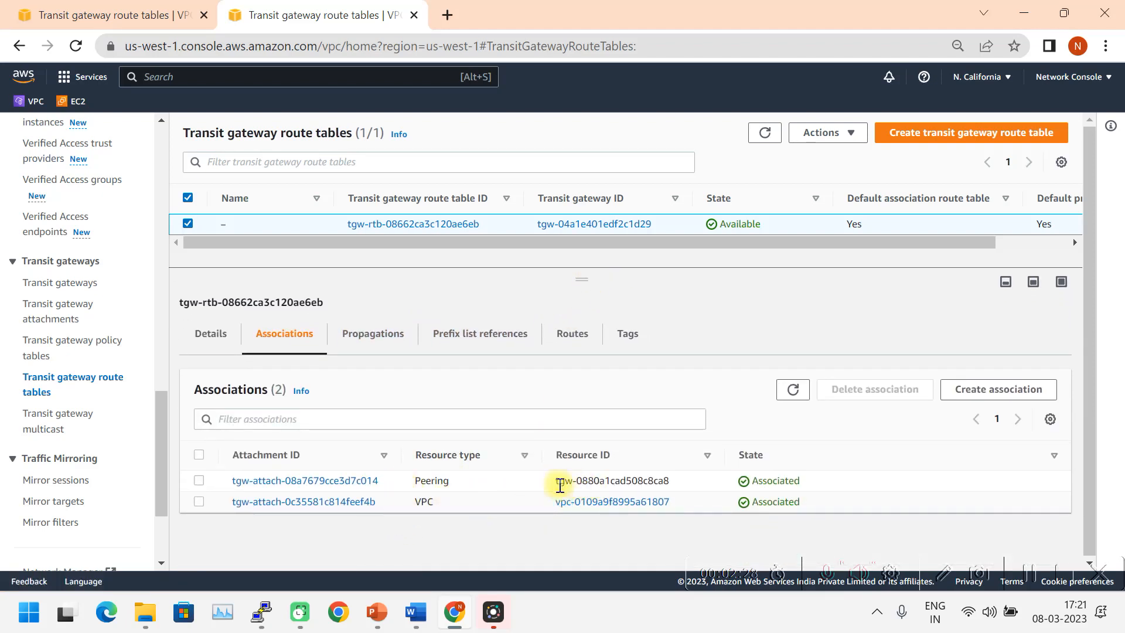
{"action": "left_click", "coordinate": [405, 350]}
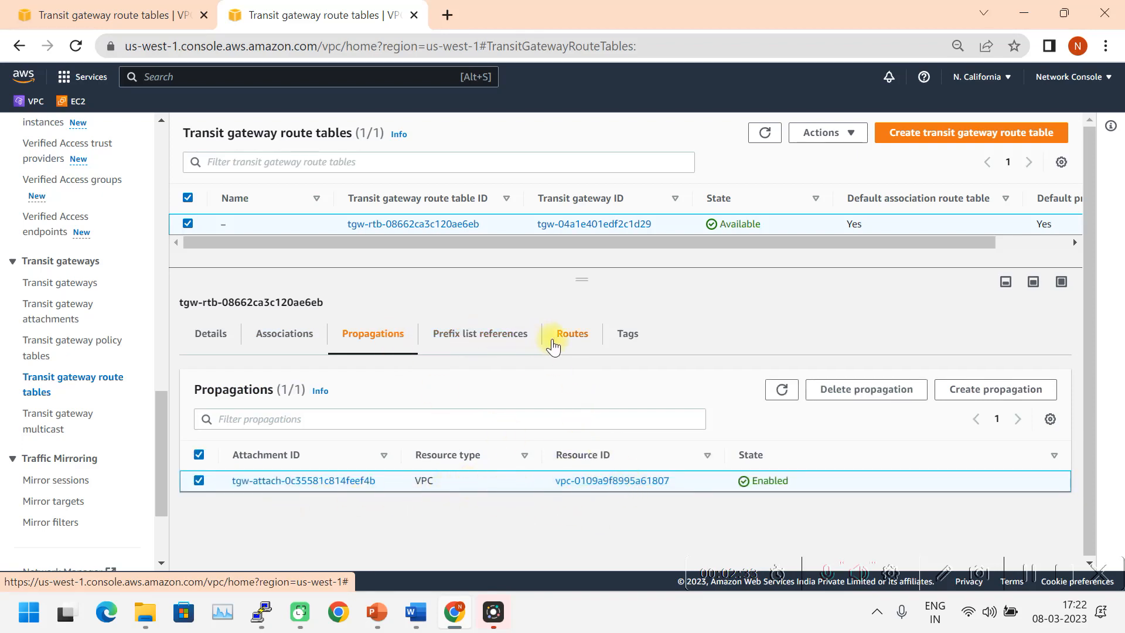
{"action": "left_click", "coordinate": [577, 341]}
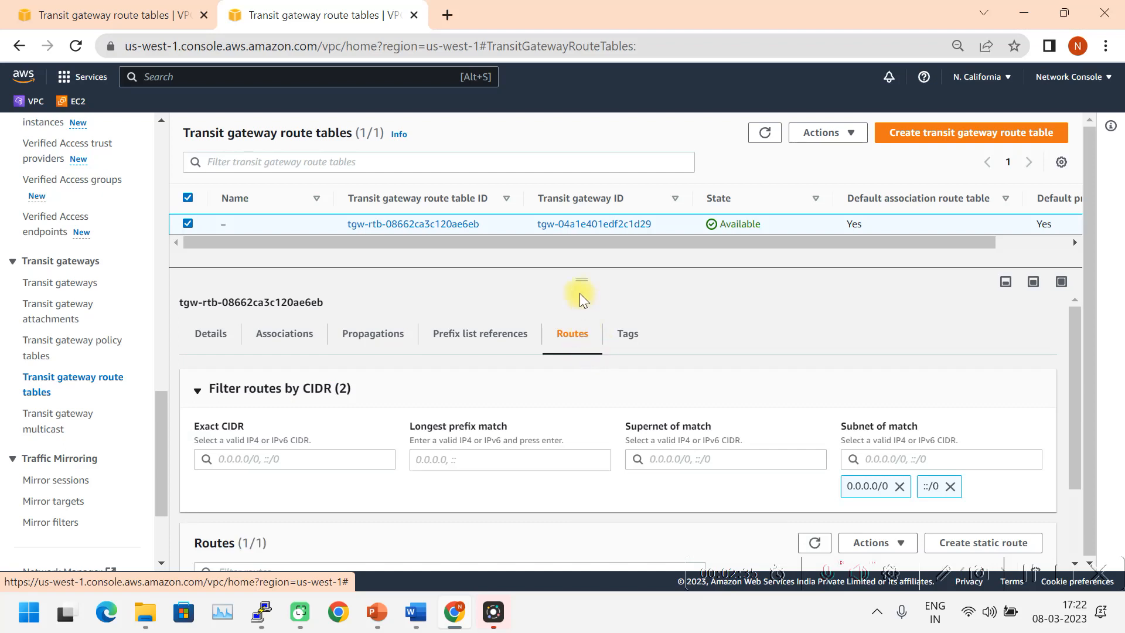
{"action": "left_click_drag", "start_coordinate": [574, 283], "coordinate": [557, 276]}
{"action": "scroll", "coordinate": [741, 469], "scroll_direction": "down", "scroll_amount": 3}
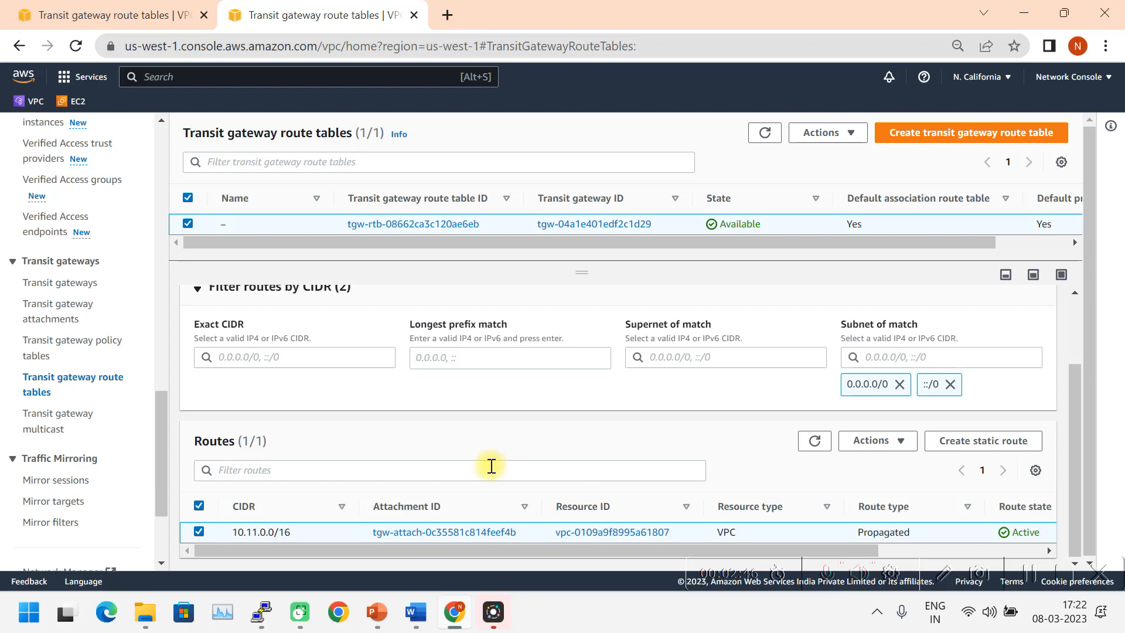
Step: Create a static route for 10.10.0.0/16 through the EastUS_TGW_Peering attachment in the N. California transit gateway route table
{"action": "left_click", "coordinate": [971, 445]}
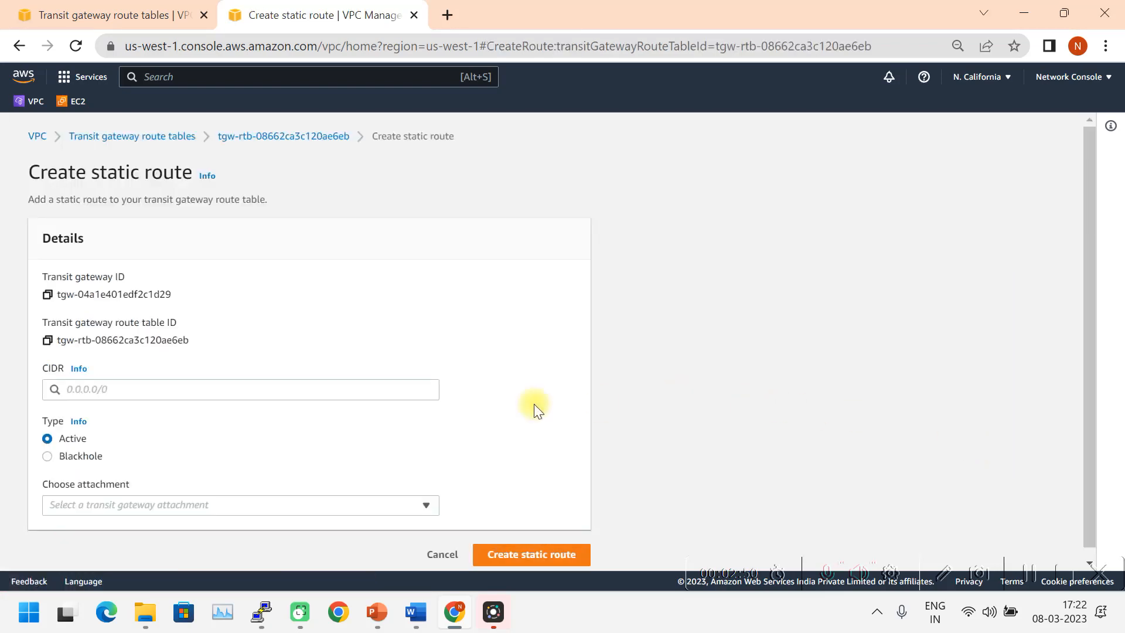
{"action": "left_click", "coordinate": [110, 390]}
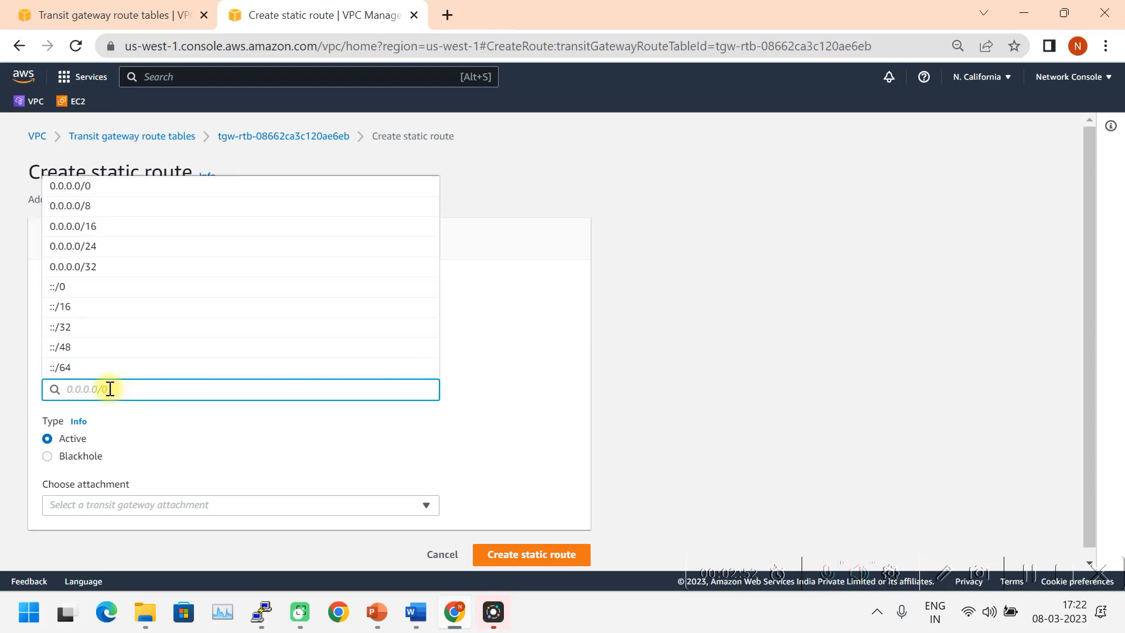
{"action": "type", "text": "10.10."}
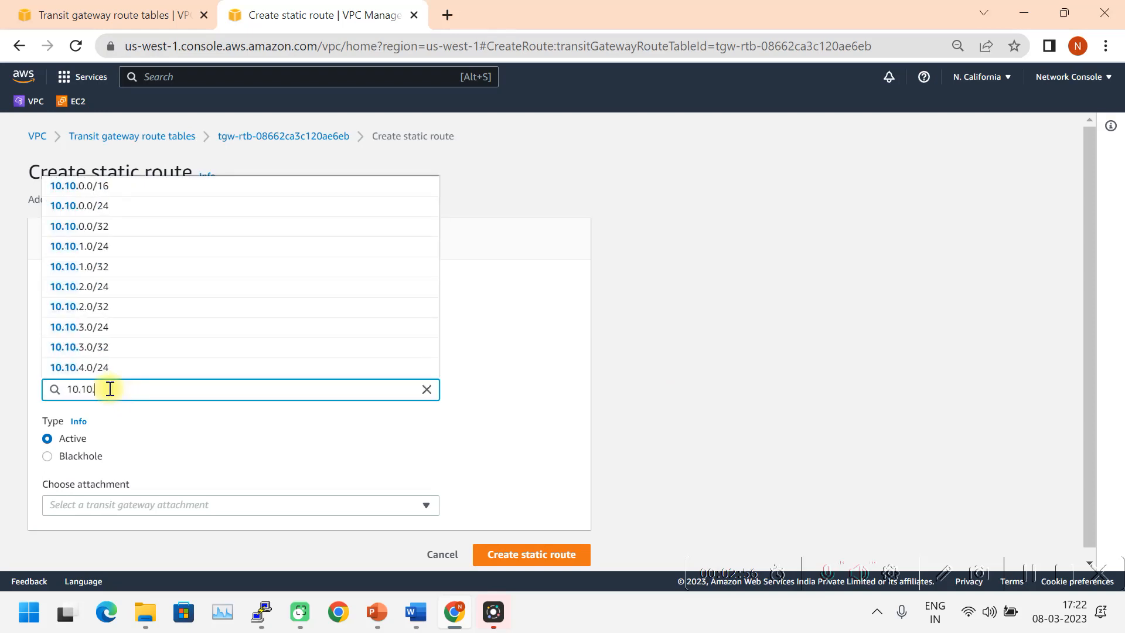
{"action": "type", "text": "0.0/16"}
{"action": "left_click", "coordinate": [94, 410]}
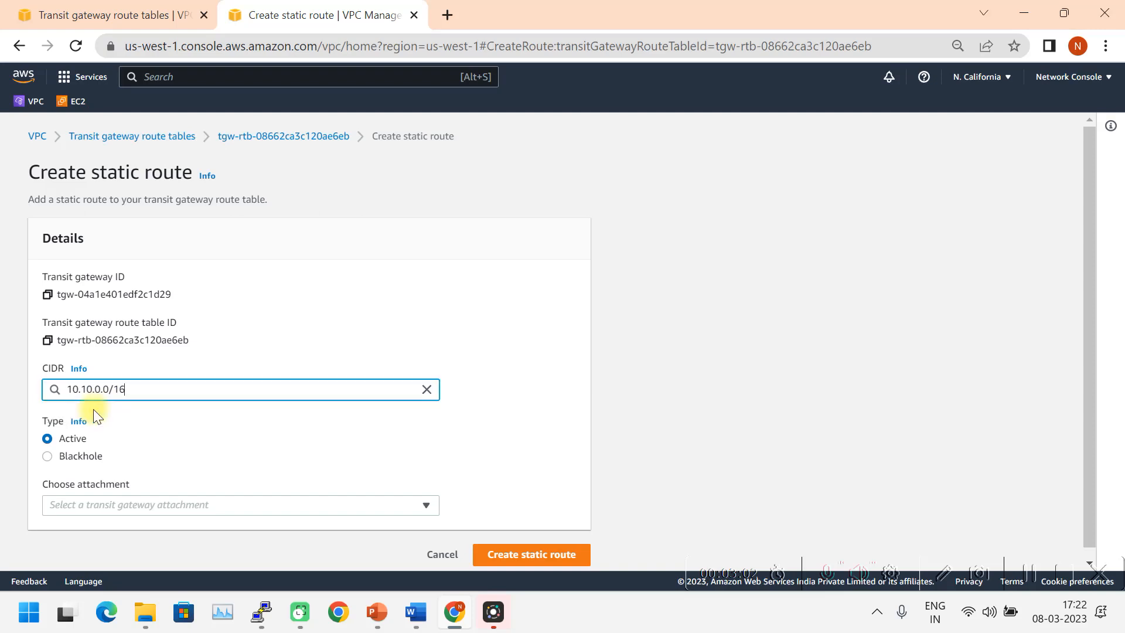
{"action": "left_click", "coordinate": [218, 494]}
{"action": "left_click", "coordinate": [250, 433]}
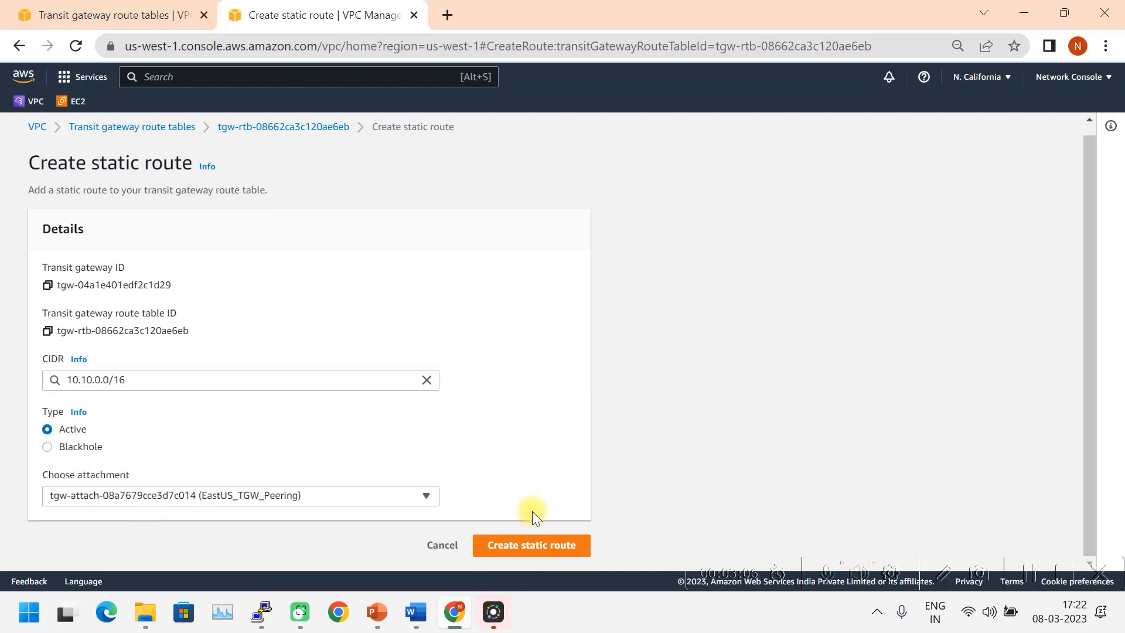
{"action": "left_click", "coordinate": [533, 546]}
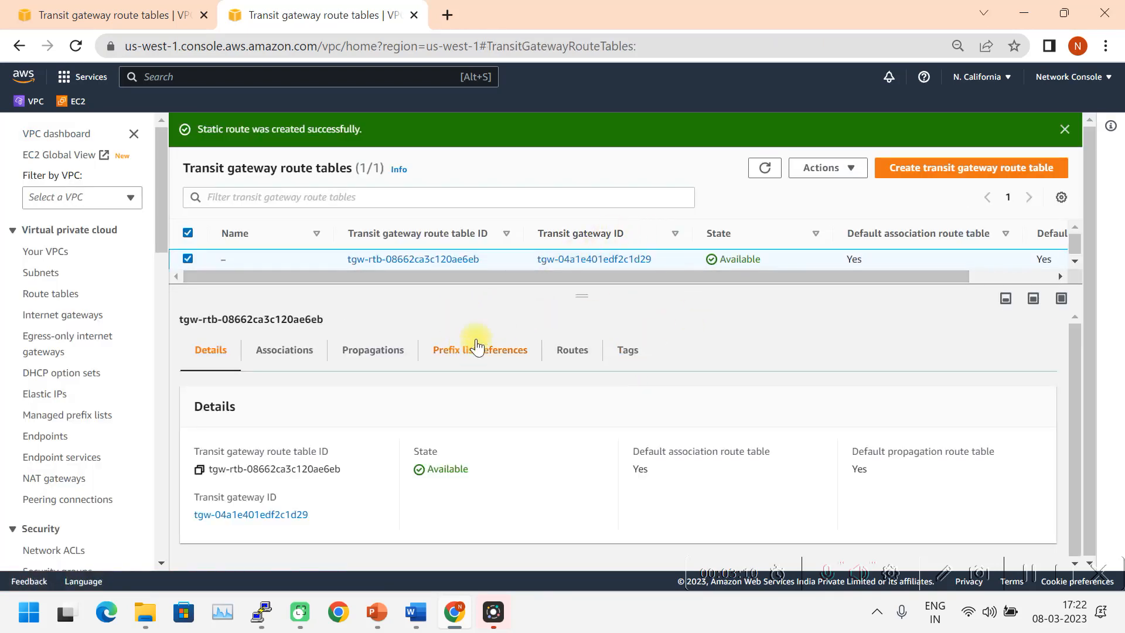
Step: Review the 10.10.0.0/16 and 10.11.0.0/16 entries among the routes of the N. California transit gateway route table
{"action": "left_click", "coordinate": [578, 357]}
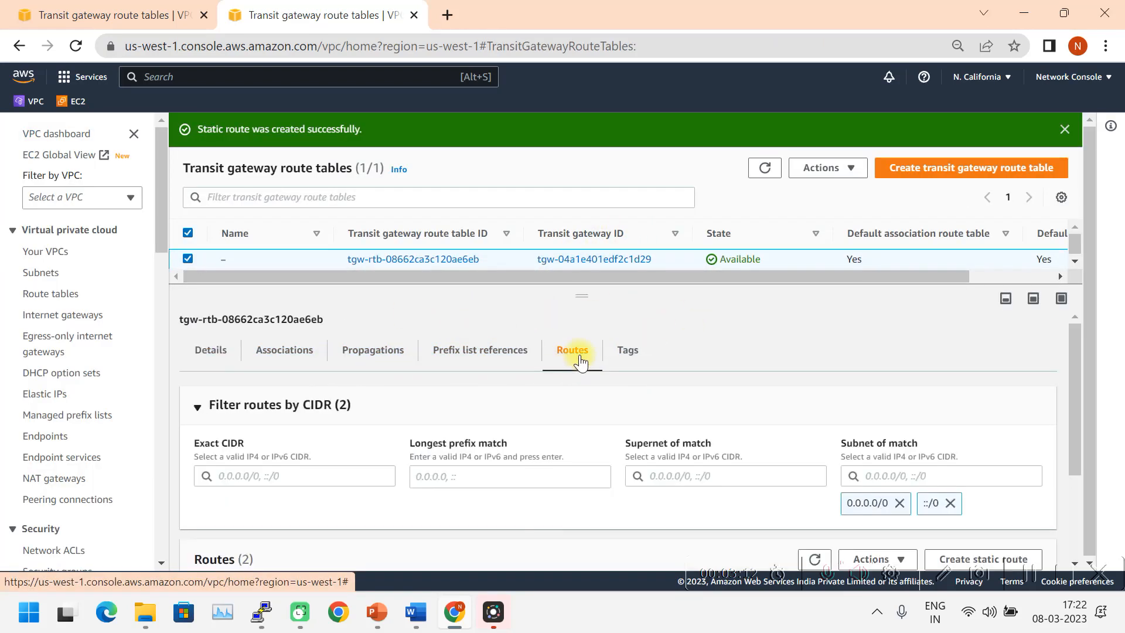
{"action": "scroll", "coordinate": [690, 411], "scroll_direction": "down", "scroll_amount": 2}
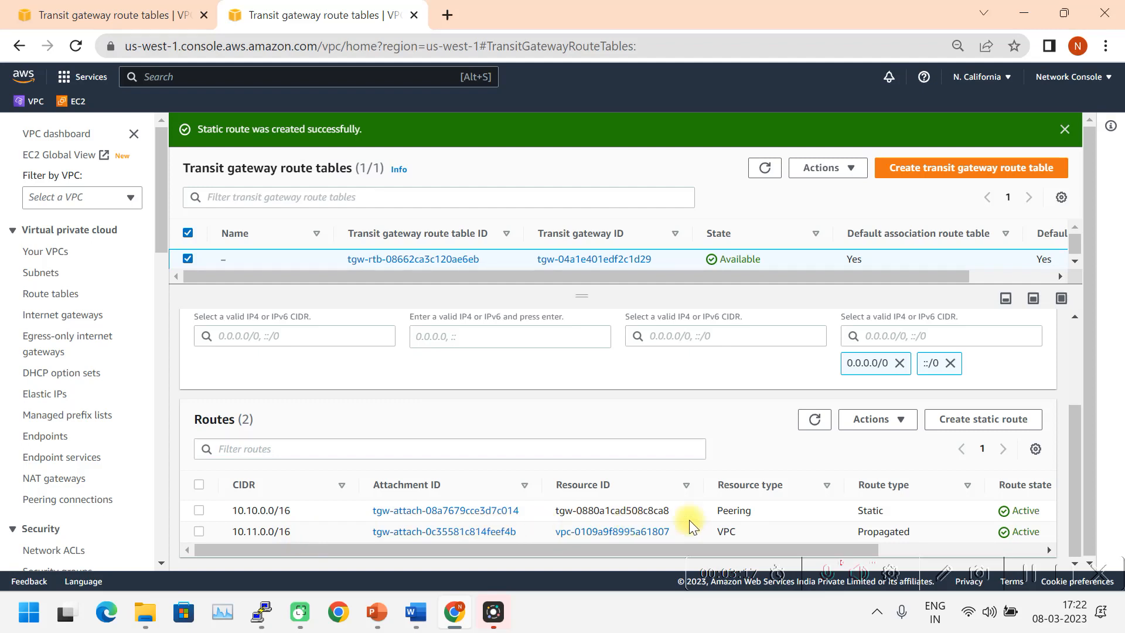
{"action": "left_click_drag", "start_coordinate": [745, 533], "coordinate": [276, 521]}
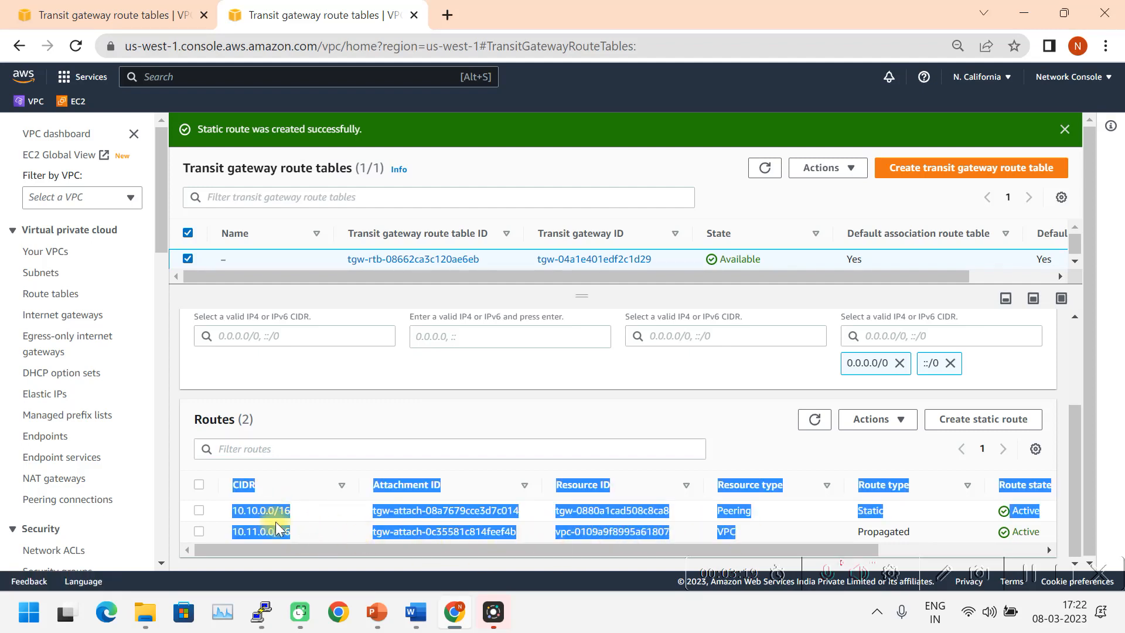
{"action": "left_click", "coordinate": [314, 510]}
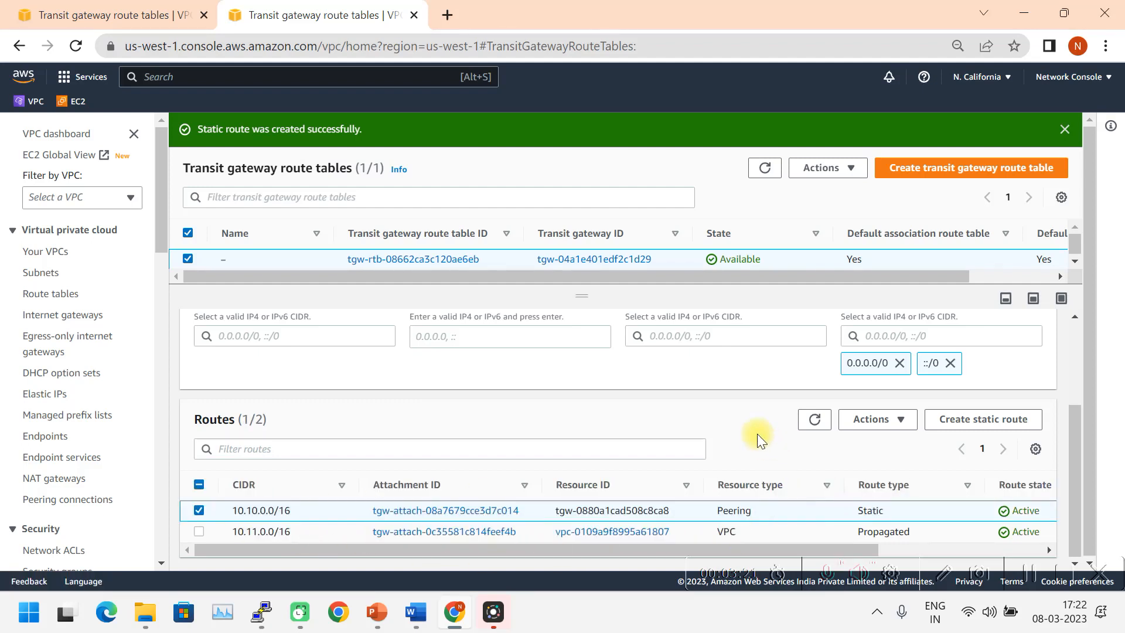
Step: Switch to the public instance's SSH terminal, stop the running ping and ping 10.11.0.127 again
{"action": "left_click", "coordinate": [263, 615]}
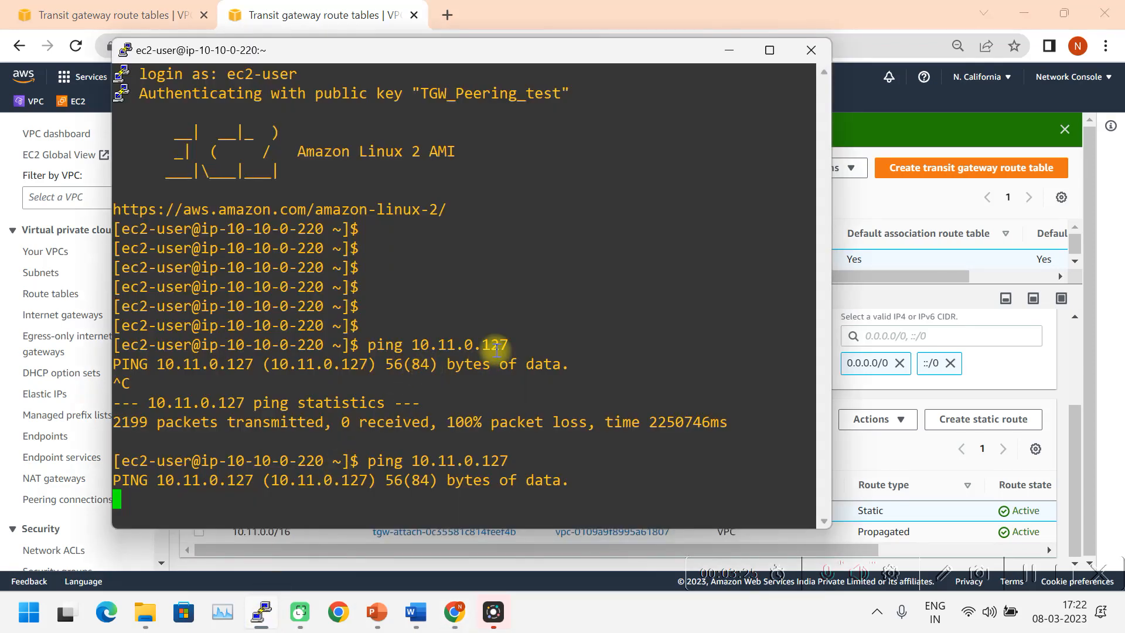
{"action": "key", "text": "ctrl+c"}
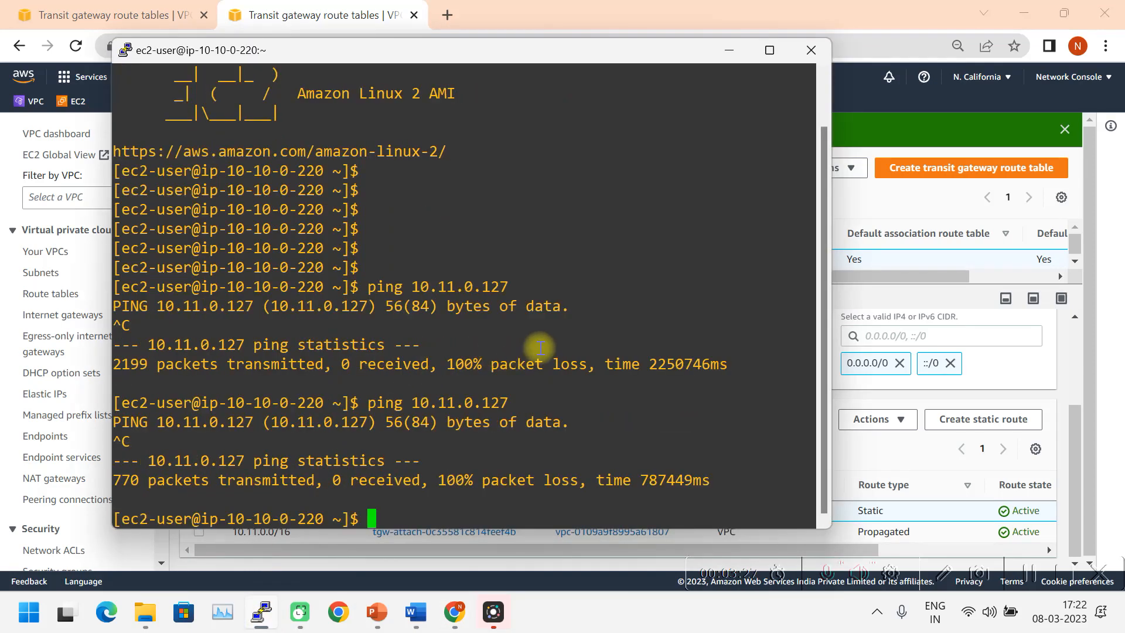
{"action": "key", "text": "Up"}
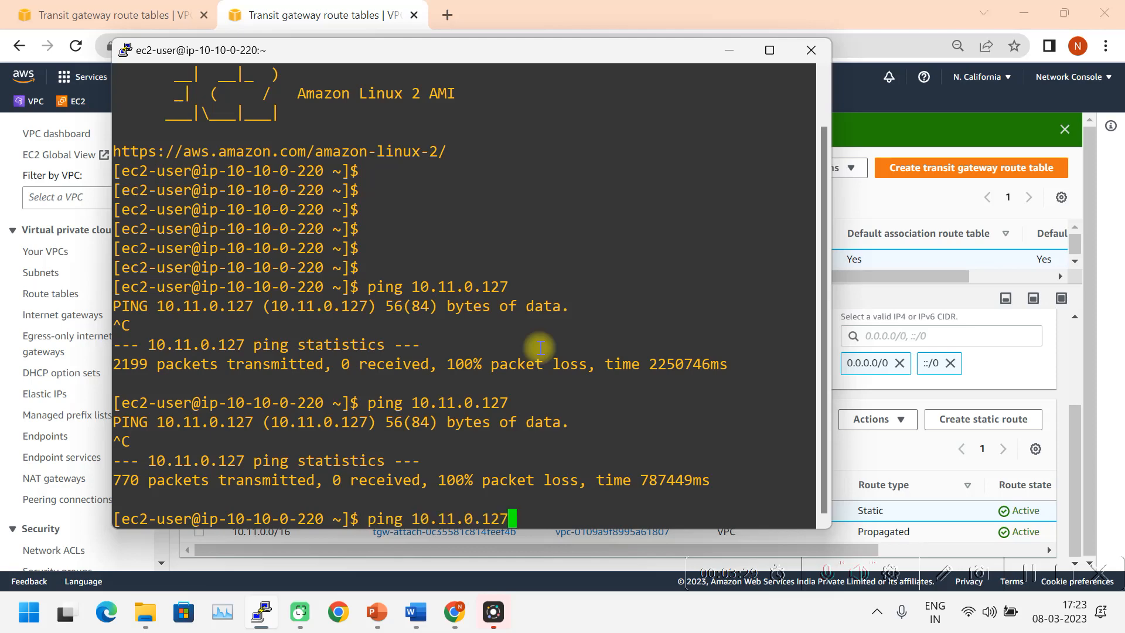
{"action": "key", "text": "Return"}
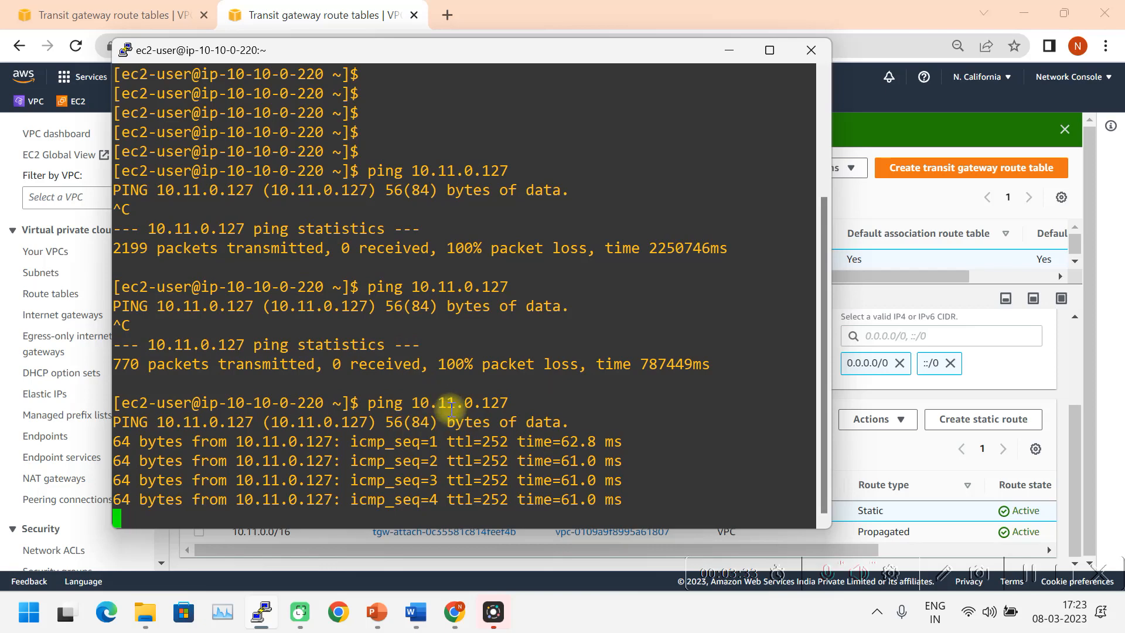
Step: Switch to the Word diagram and trace the traffic path from the public instance to the private instance
{"action": "left_click", "coordinate": [415, 612]}
{"action": "left_click", "coordinate": [942, 574]}
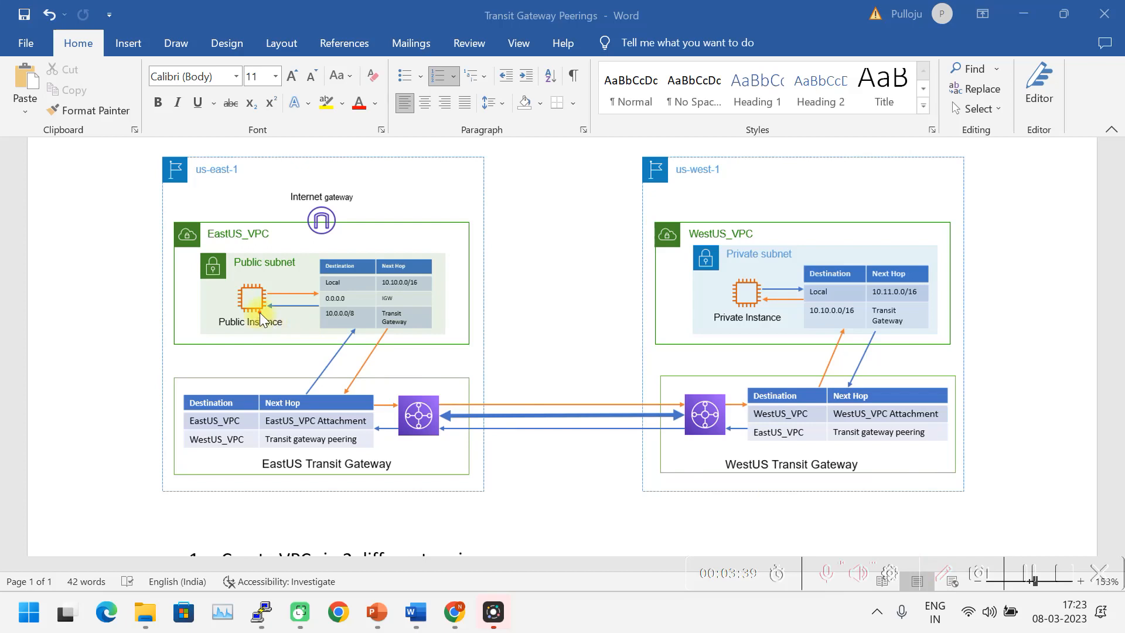
{"action": "mouse_move", "coordinate": [262, 321]}
{"action": "left_mouse_down"}
{"action": "mouse_move", "coordinate": [281, 351]}
{"action": "mouse_move", "coordinate": [430, 402]}
{"action": "mouse_move", "coordinate": [659, 363]}
{"action": "mouse_move", "coordinate": [742, 306]}
{"action": "left_mouse_up"}
{"action": "mouse_move", "coordinate": [455, 456]}
{"action": "left_mouse_down"}
{"action": "mouse_move", "coordinate": [657, 455]}
{"action": "mouse_move", "coordinate": [505, 455]}
{"action": "left_mouse_up"}
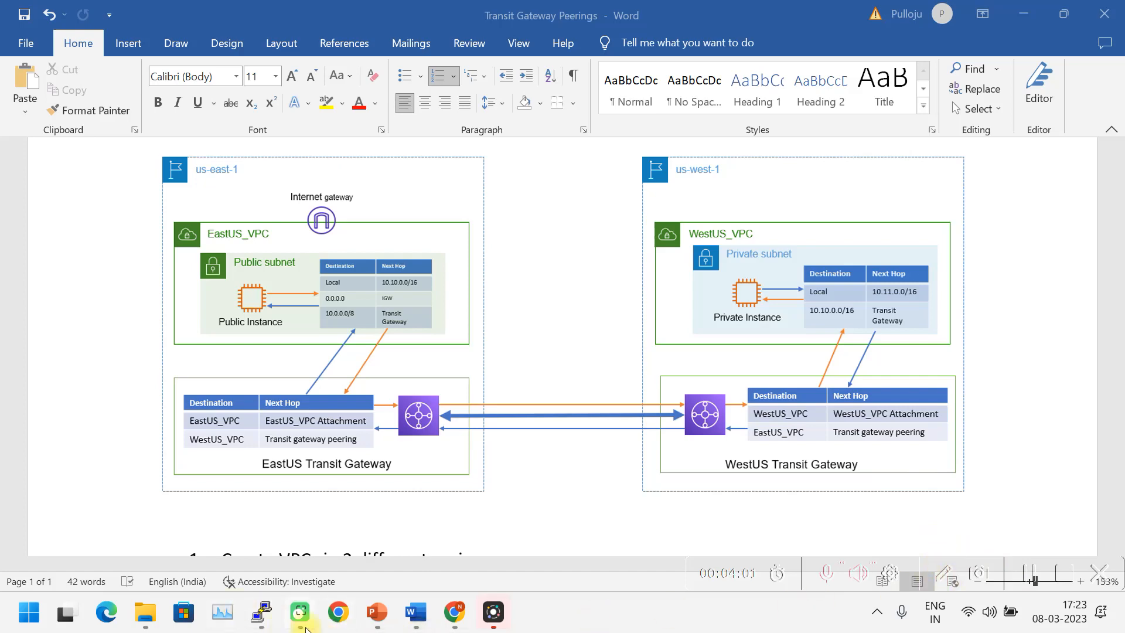
Step: Arrange the SSH terminal with the running ping side by side with the Chrome window showing the VPC console
{"action": "mouse_move", "coordinate": [273, 622]}
{"action": "left_click", "coordinate": [296, 502]}
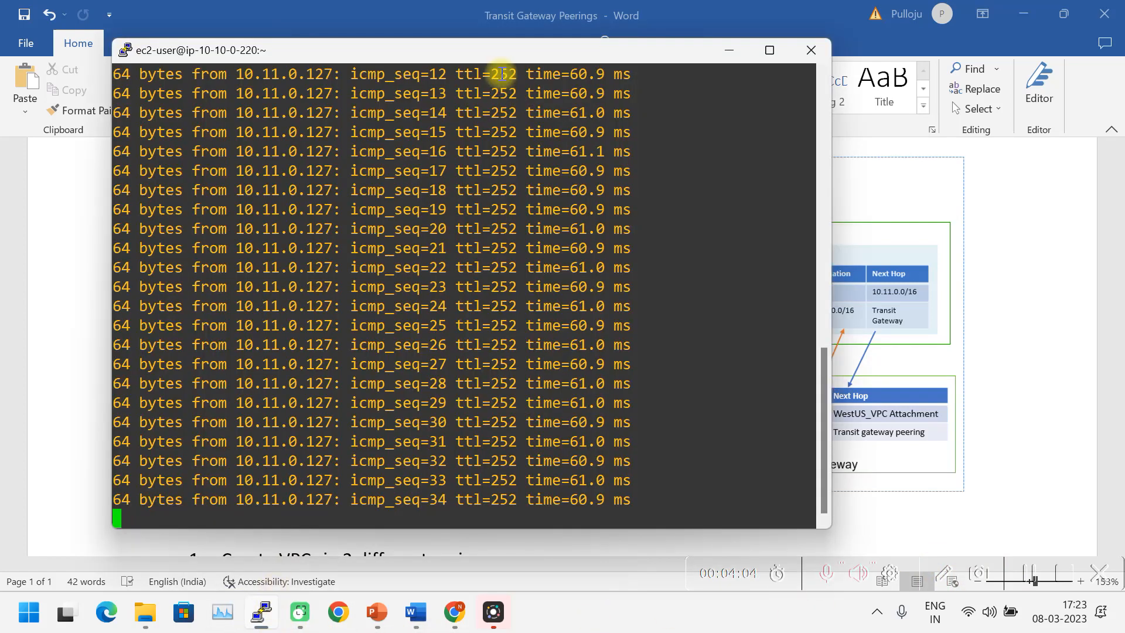
{"action": "left_click_drag", "start_coordinate": [491, 61], "coordinate": [0, 140]}
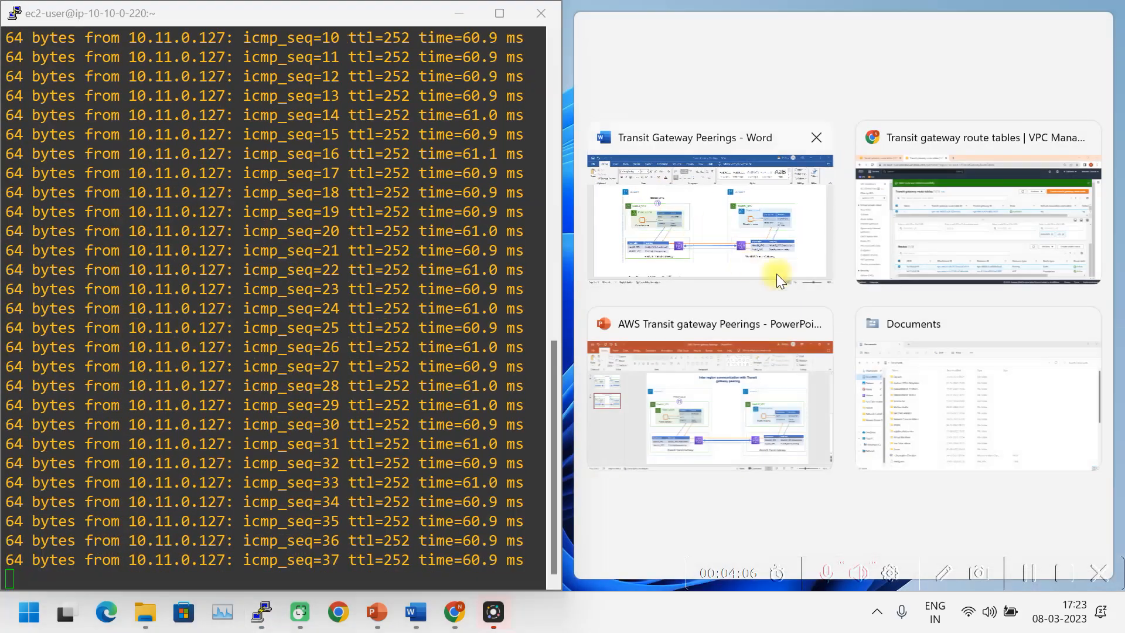
{"action": "left_click", "coordinate": [939, 204]}
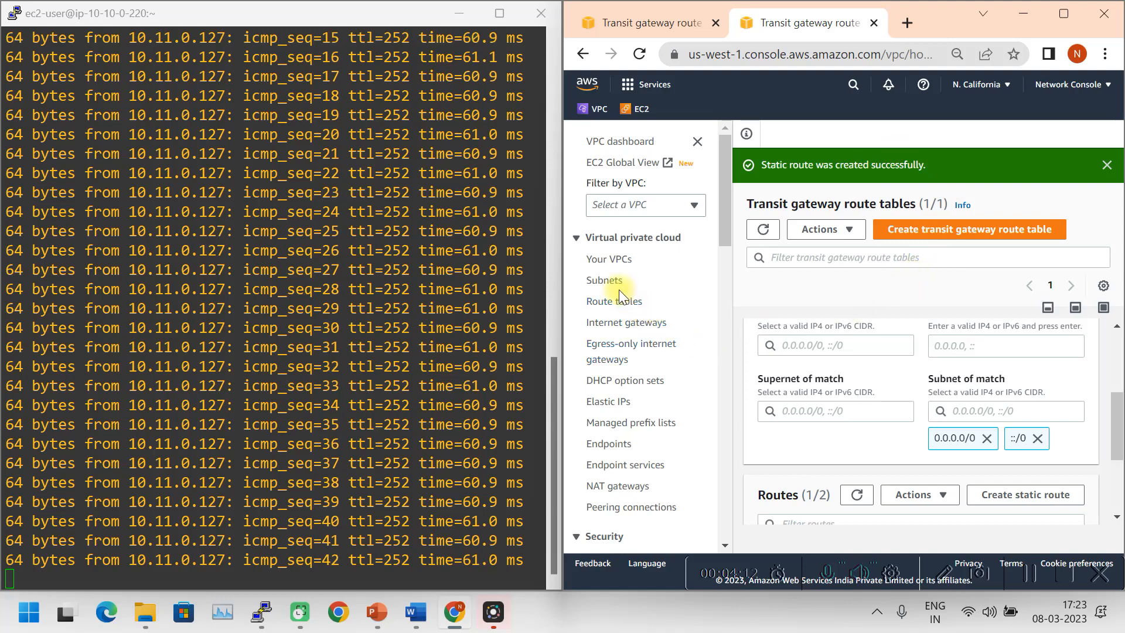
Step: Examine the CIDR, attachment, route type and route state of the N. California transit gateway route table's routes
{"action": "scroll", "coordinate": [629, 390], "scroll_direction": "down", "scroll_amount": 12}
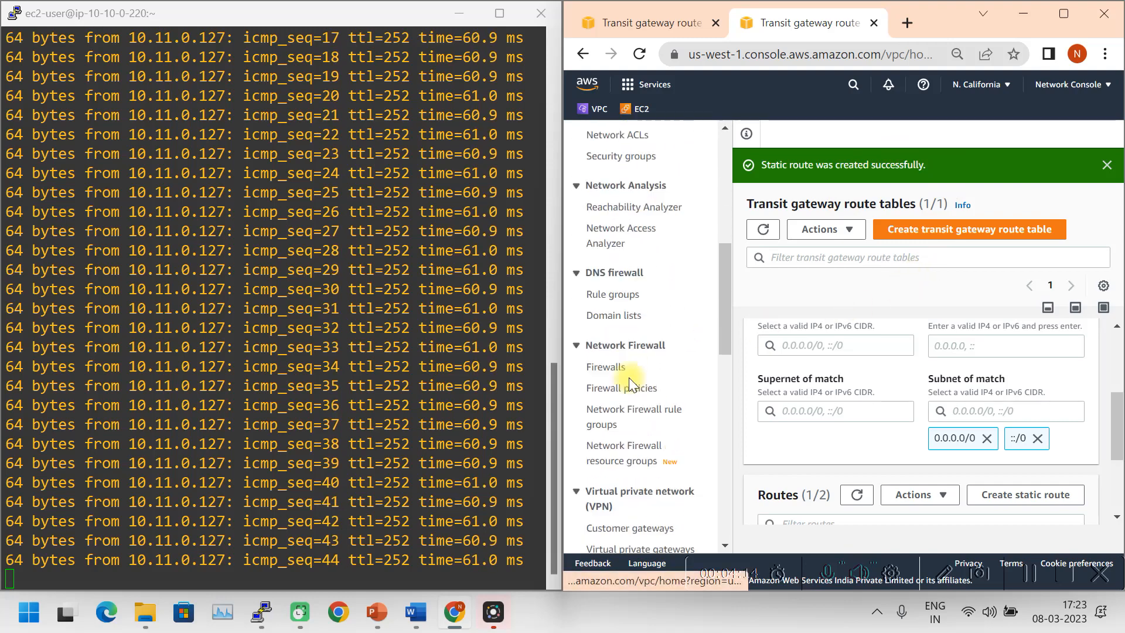
{"action": "scroll", "coordinate": [628, 386], "scroll_direction": "down", "scroll_amount": 8}
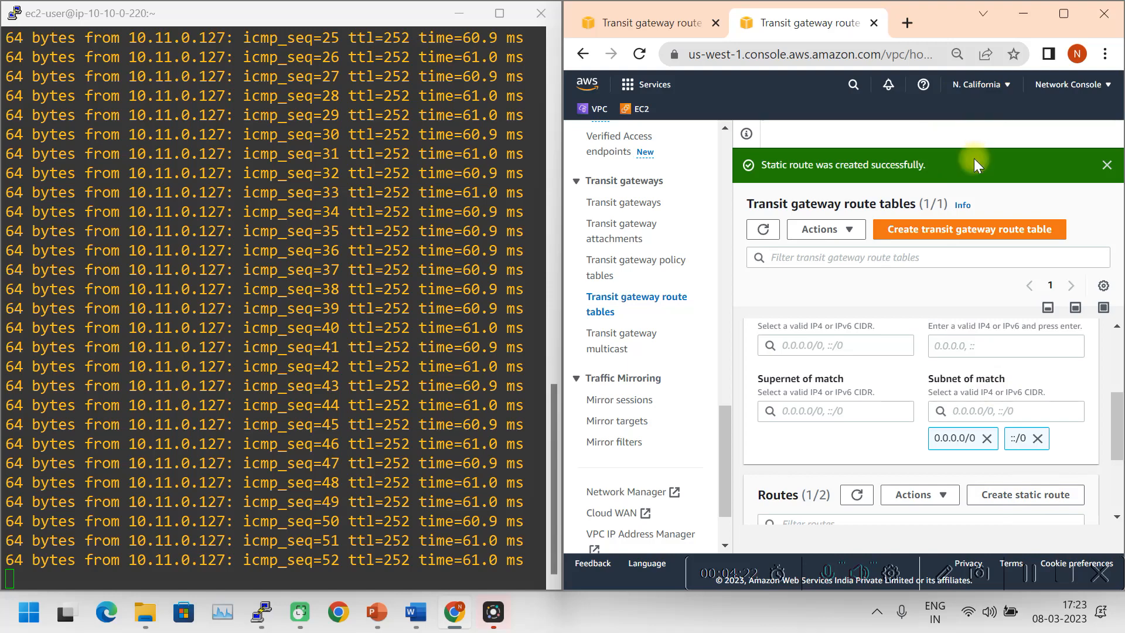
{"action": "left_click_drag", "start_coordinate": [1116, 437], "coordinate": [1116, 482]}
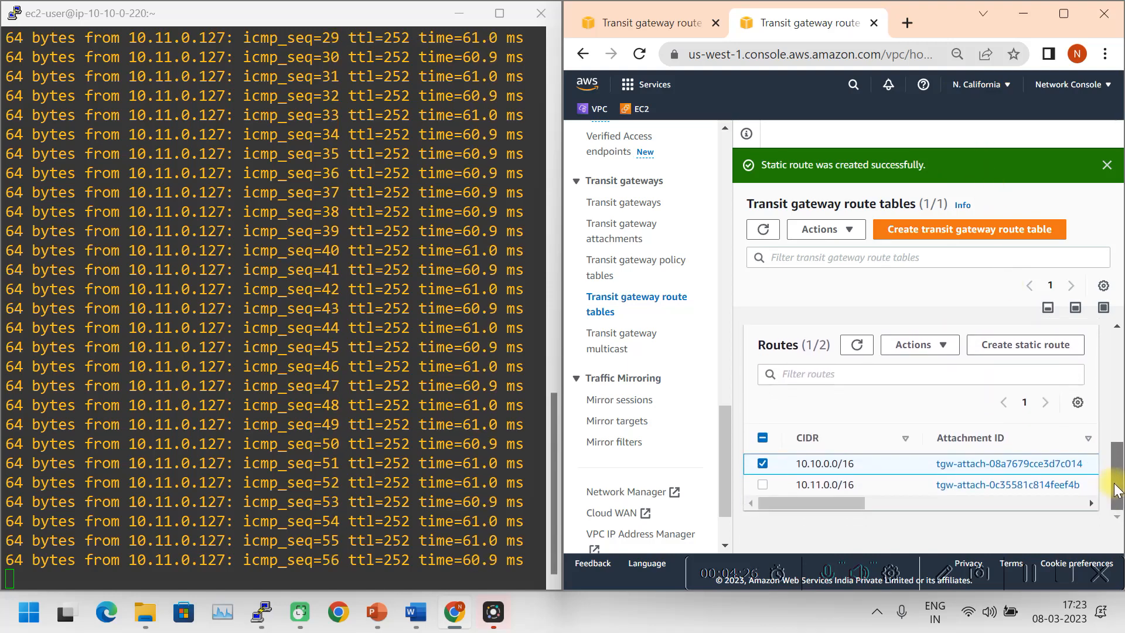
{"action": "left_click_drag", "start_coordinate": [819, 504], "coordinate": [792, 513]}
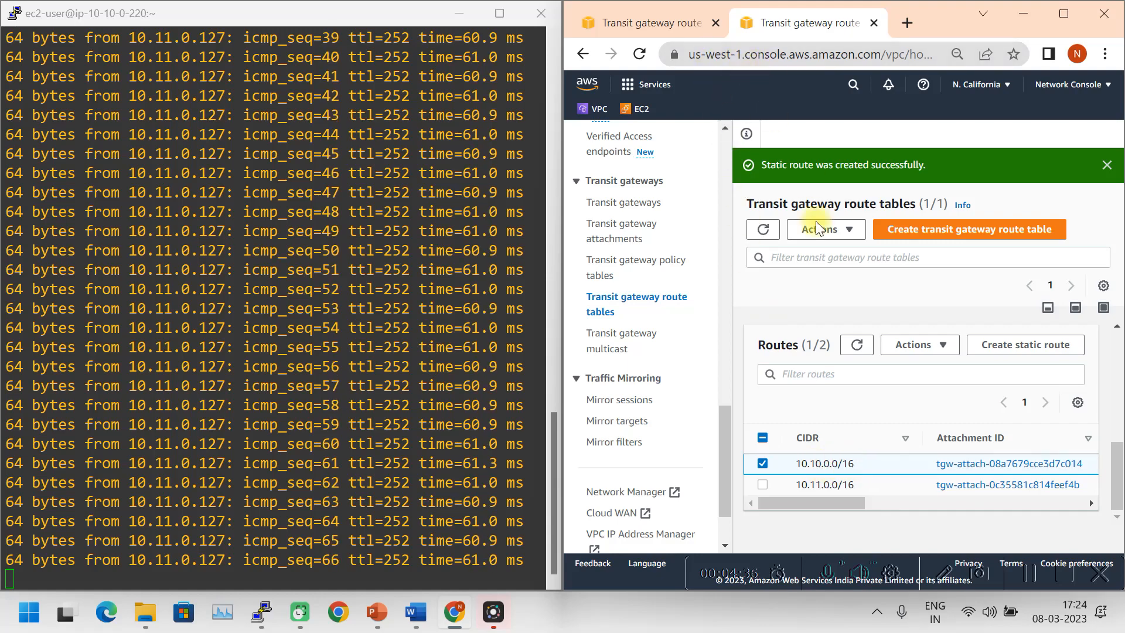
{"action": "left_click_drag", "start_coordinate": [834, 503], "coordinate": [1087, 455]}
{"action": "left_click", "coordinate": [1077, 402]}
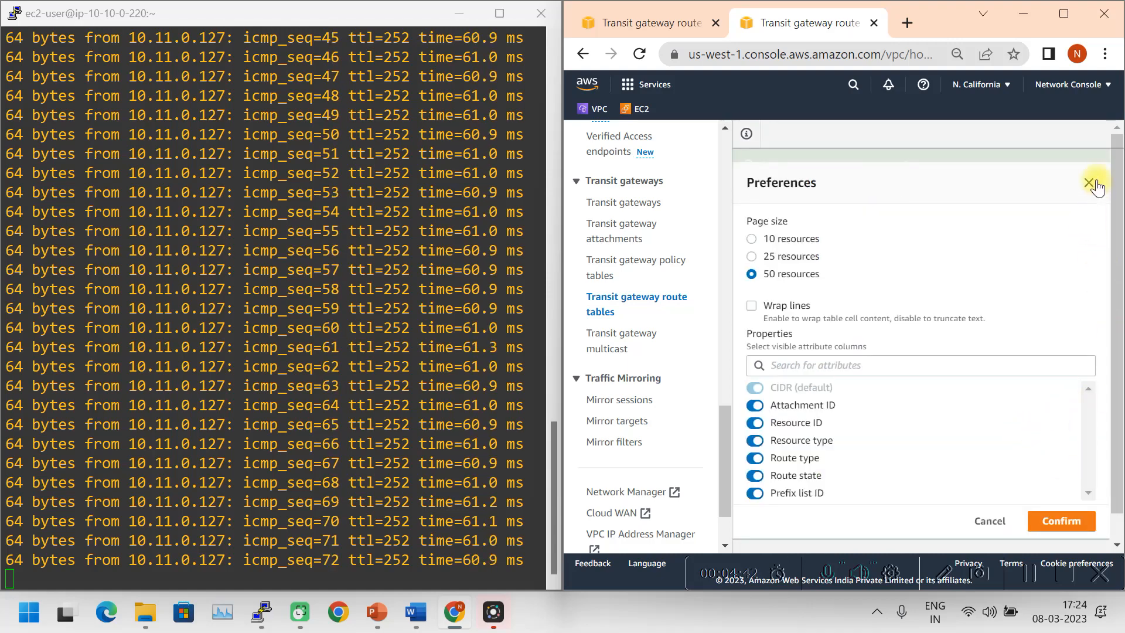
{"action": "left_click", "coordinate": [1088, 182]}
{"action": "left_click_drag", "start_coordinate": [1036, 501], "coordinate": [990, 507]}
Step: Delete the 10.10.0.0/16 static route from the N. California transit gateway route table and dismiss the notification
{"action": "left_click", "coordinate": [942, 345]}
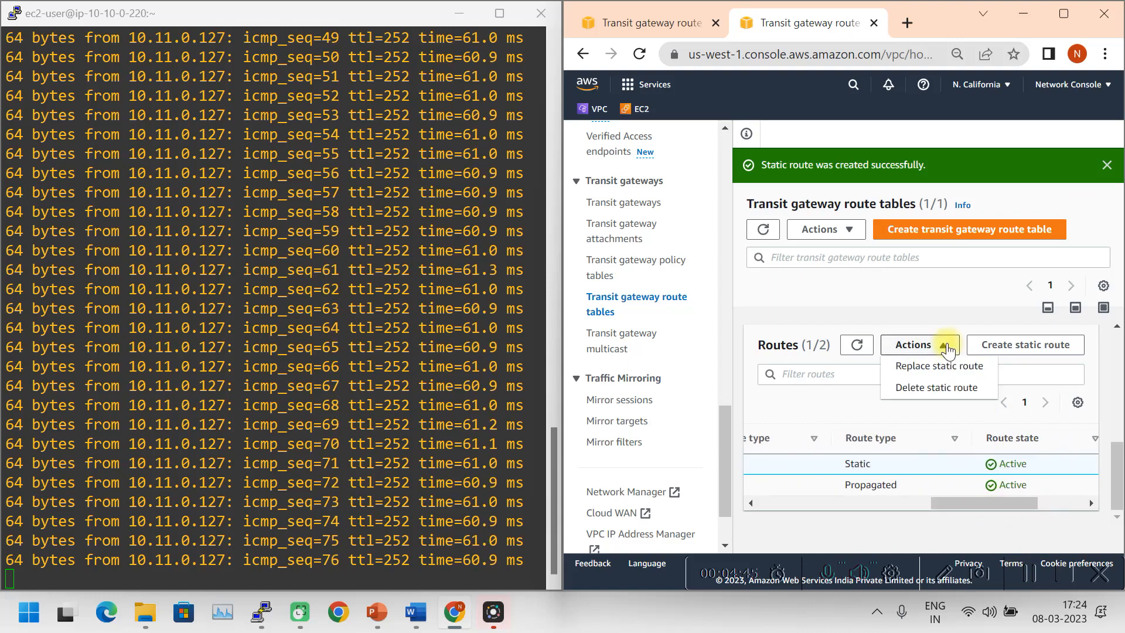
{"action": "left_click", "coordinate": [940, 388]}
{"action": "left_click", "coordinate": [1057, 441]}
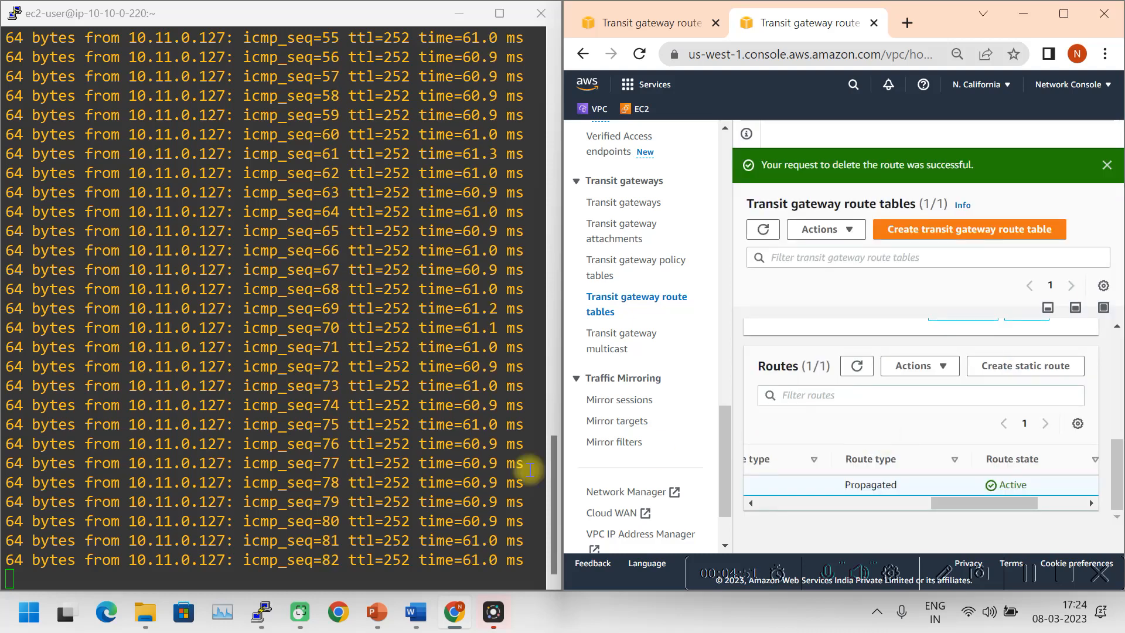
{"action": "left_click_drag", "start_coordinate": [1003, 503], "coordinate": [803, 508]}
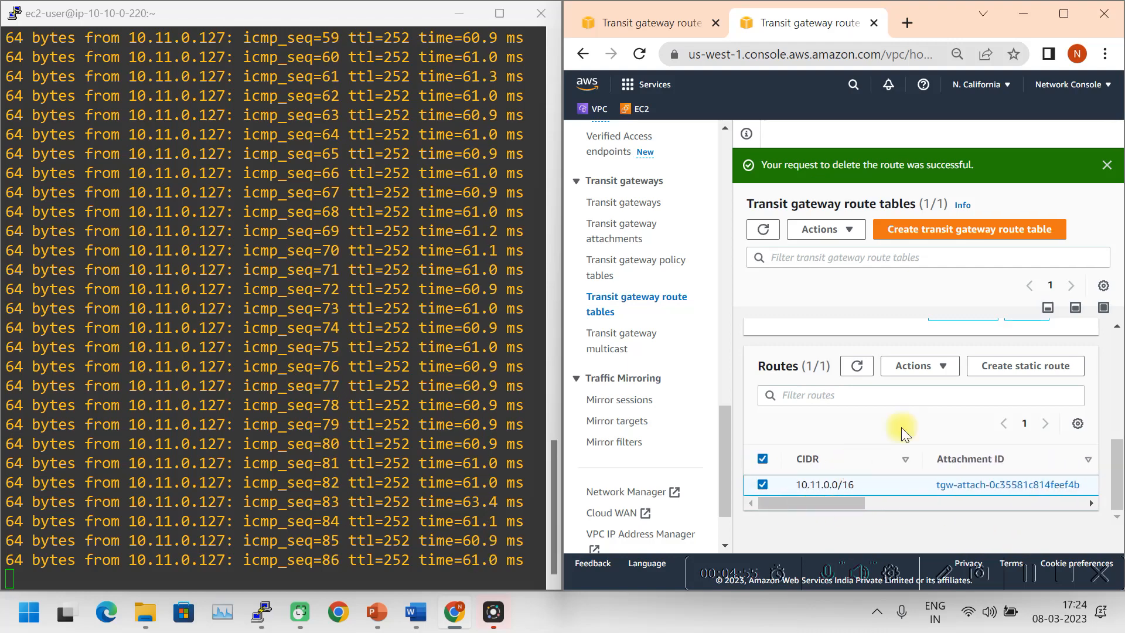
{"action": "left_click", "coordinate": [1107, 165]}
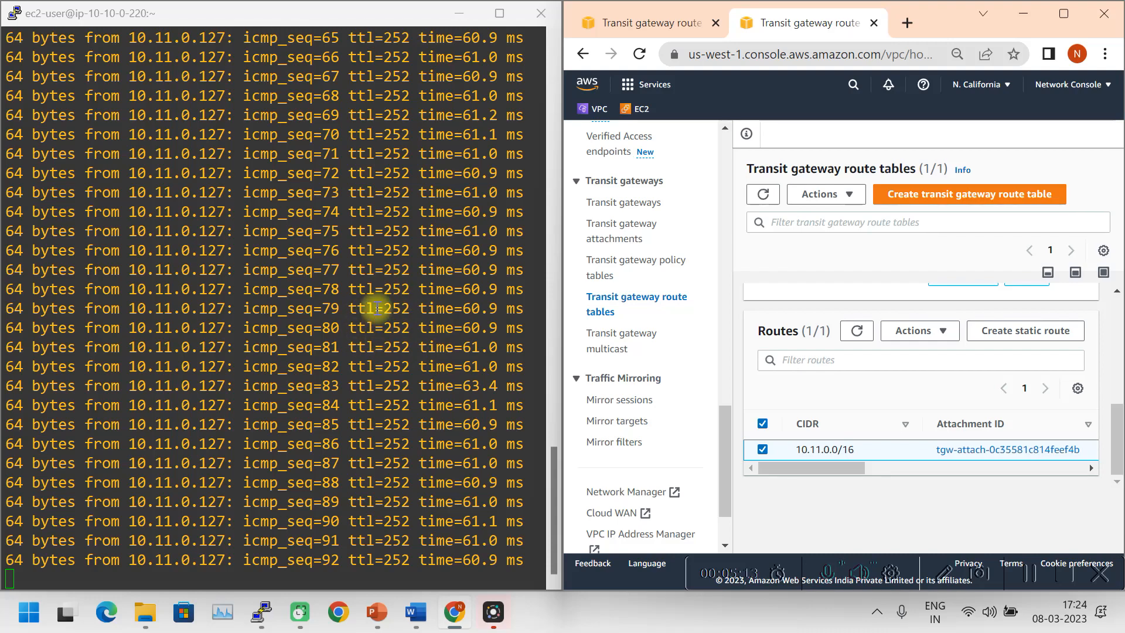
Step: Stop the running ping in the SSH terminal, highlight its packet loss figure, and start pinging 10.11.0.127 again
{"action": "left_click", "coordinate": [315, 410]}
{"action": "key", "text": "ctrl+c"}
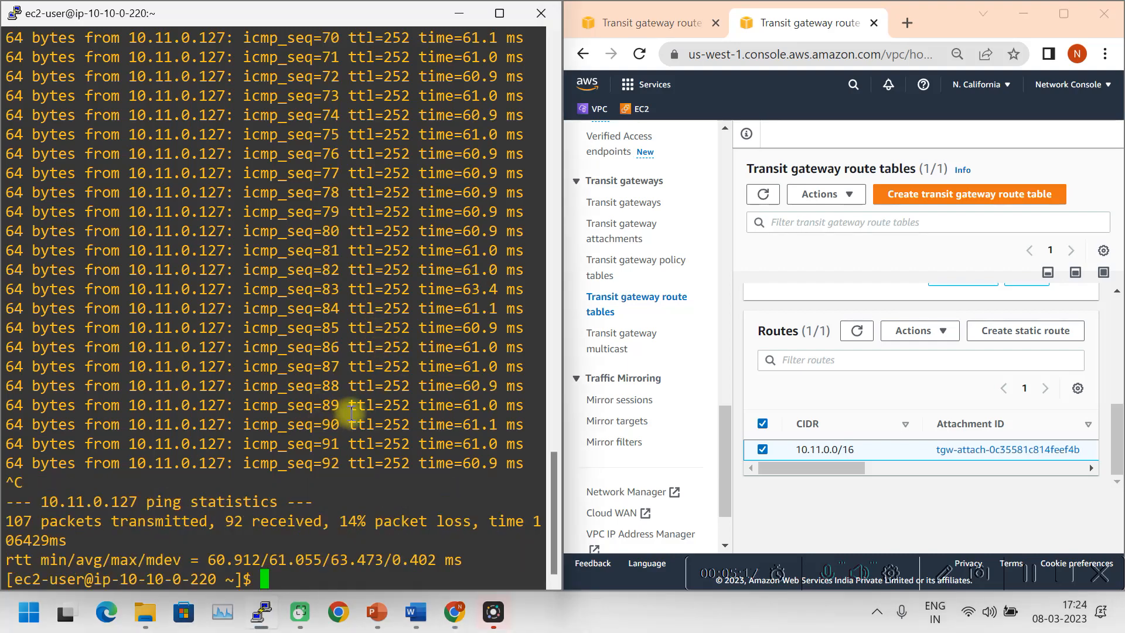
{"action": "left_click_drag", "start_coordinate": [340, 521], "coordinate": [442, 519]}
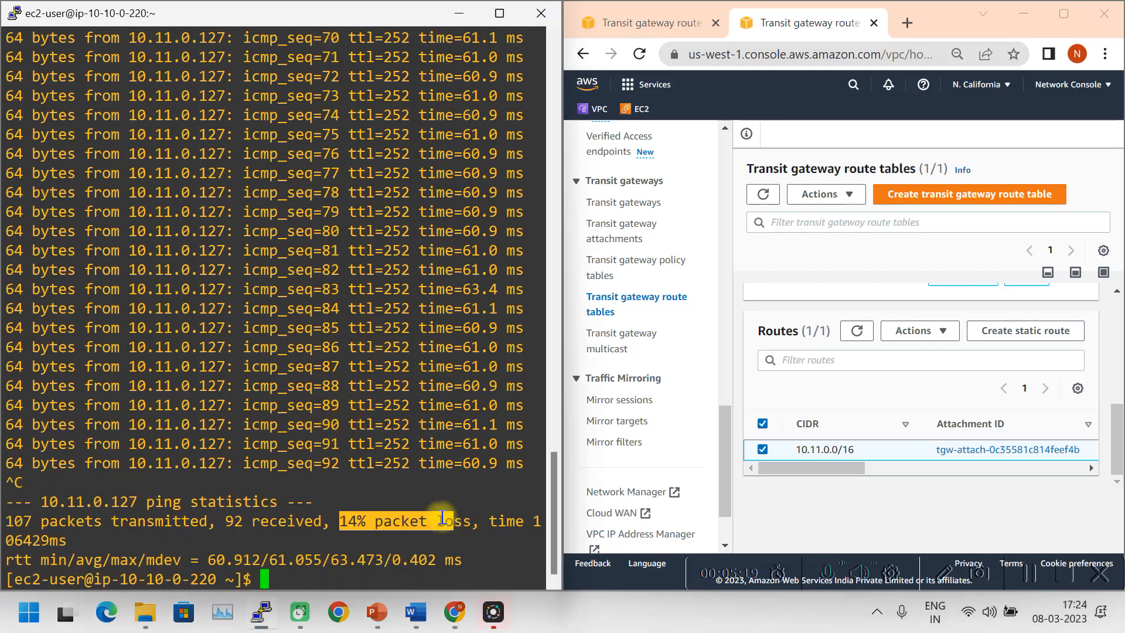
{"action": "key", "text": "Up"}
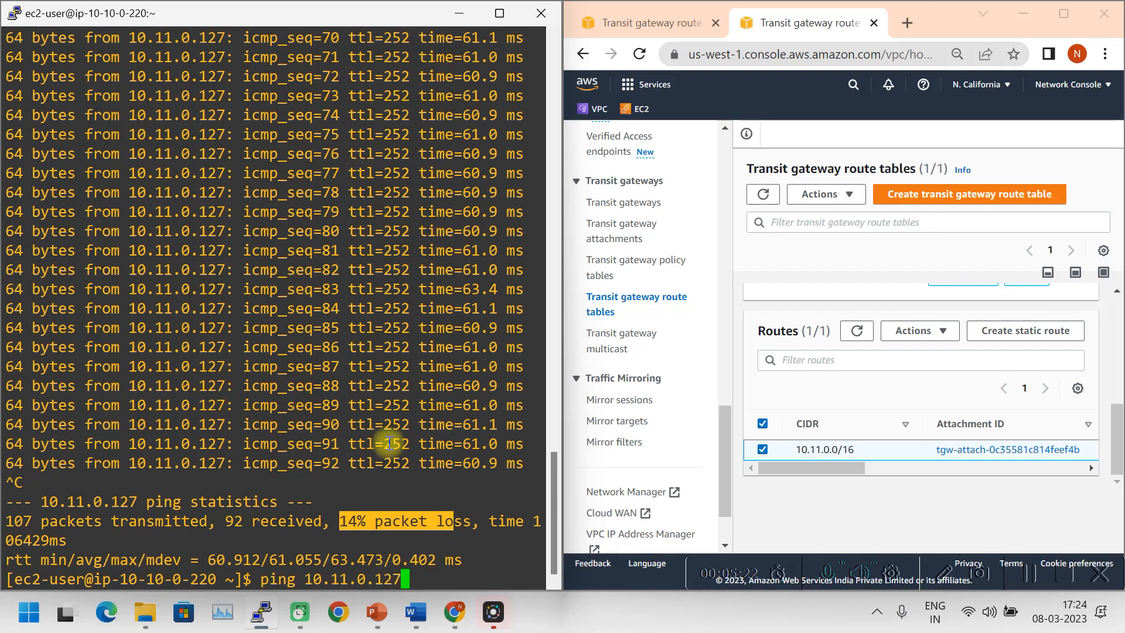
{"action": "key", "text": "Return"}
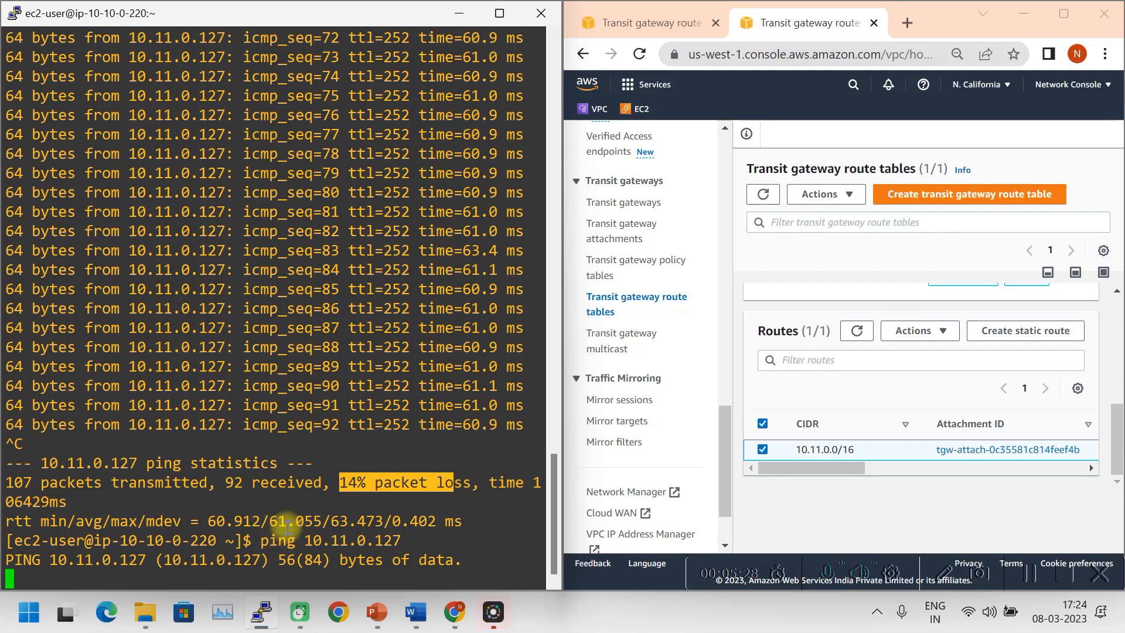
Step: Switch to the Word diagram and mark the break in the peering link at the WestUS transit gateway and its EastUS_VPC route
{"action": "left_click", "coordinate": [416, 612]}
{"action": "left_click", "coordinate": [933, 579]}
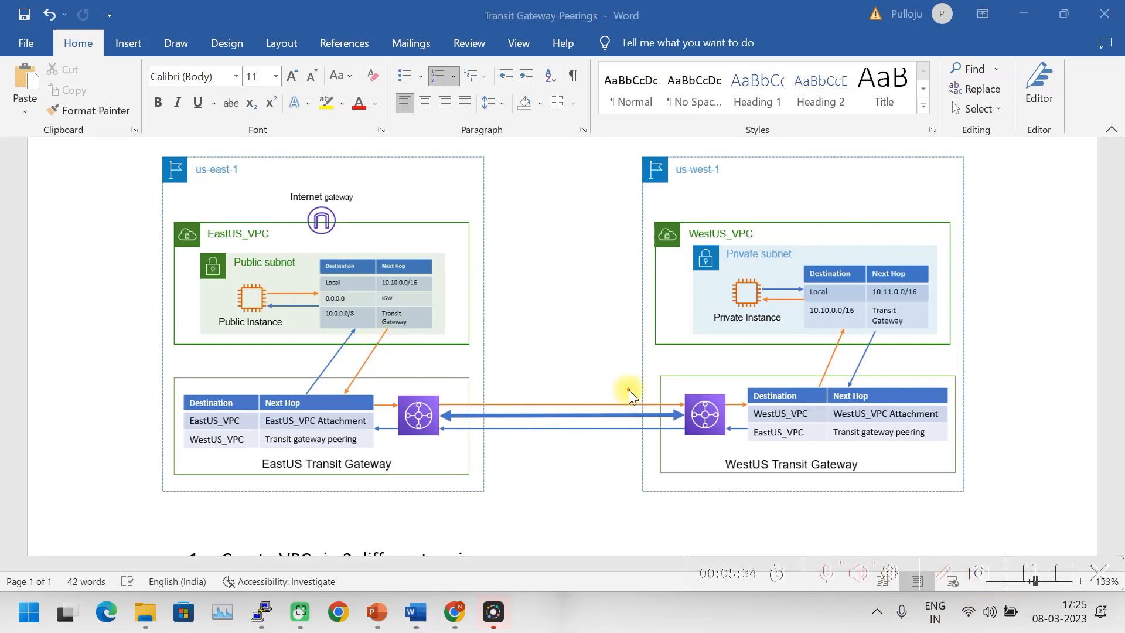
{"action": "left_click_drag", "start_coordinate": [628, 389], "coordinate": [672, 433]}
{"action": "left_click_drag", "start_coordinate": [657, 378], "coordinate": [633, 434]}
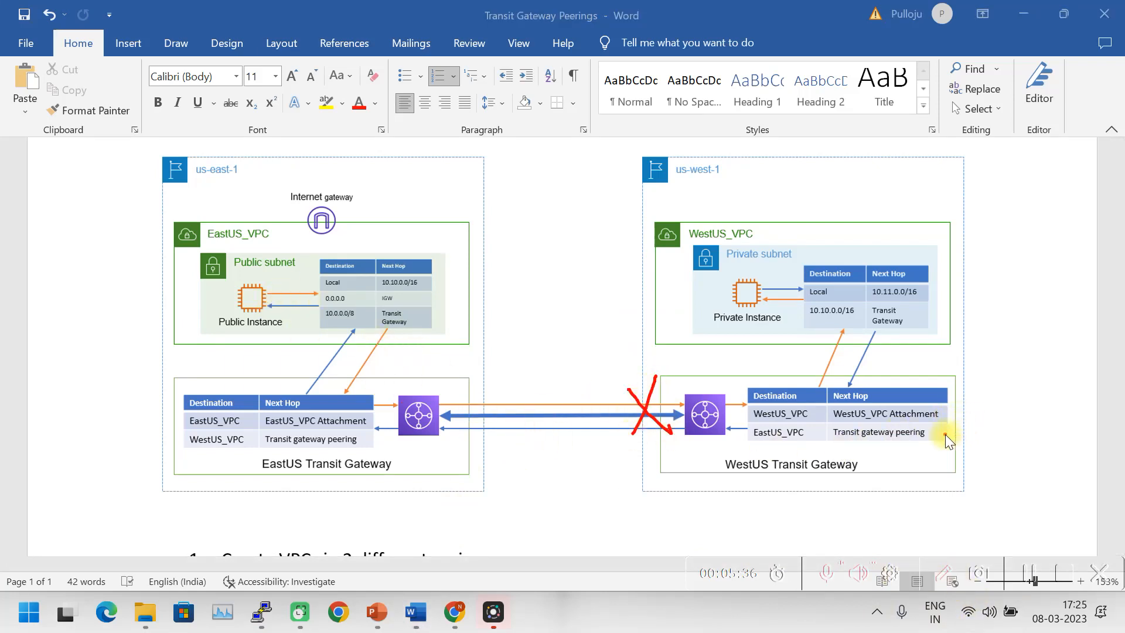
{"action": "left_click_drag", "start_coordinate": [967, 428], "coordinate": [962, 432]}
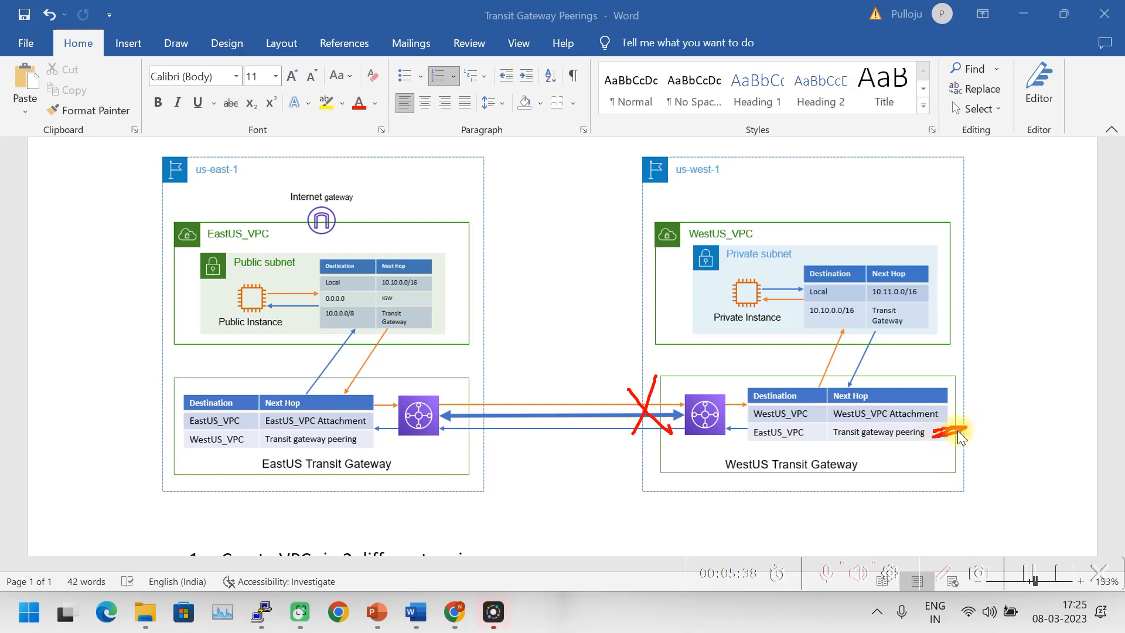
{"action": "left_click_drag", "start_coordinate": [895, 381], "coordinate": [914, 376]}
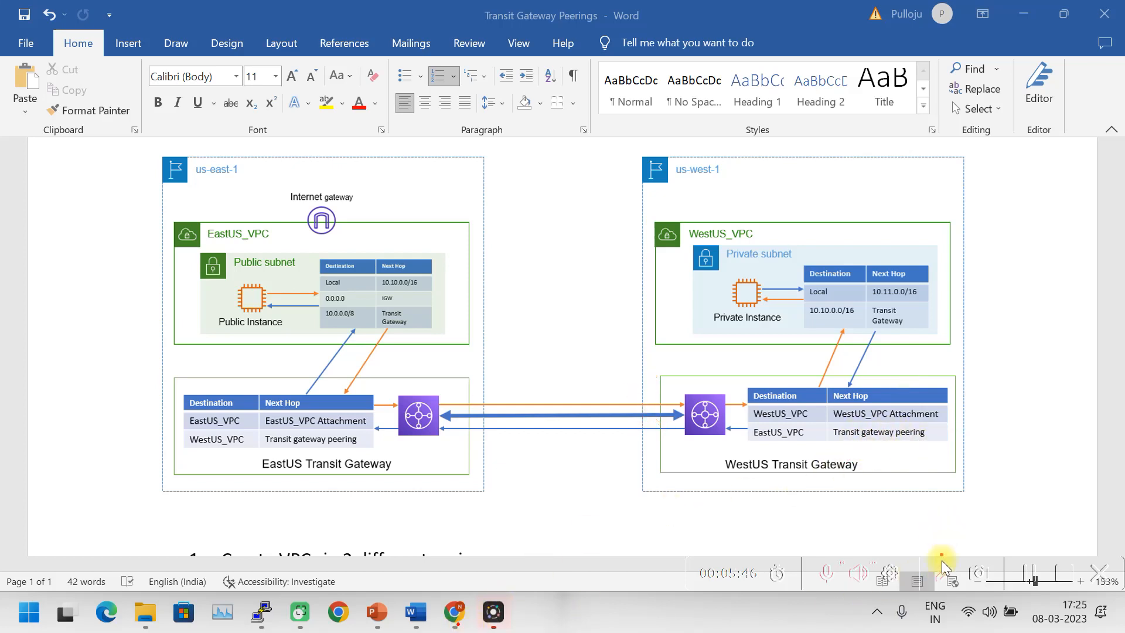
Step: Switch to Chrome and start a static route in the N. California transit gateway route table with CIDR 10.10.0.0/16
{"action": "left_click", "coordinate": [455, 611]}
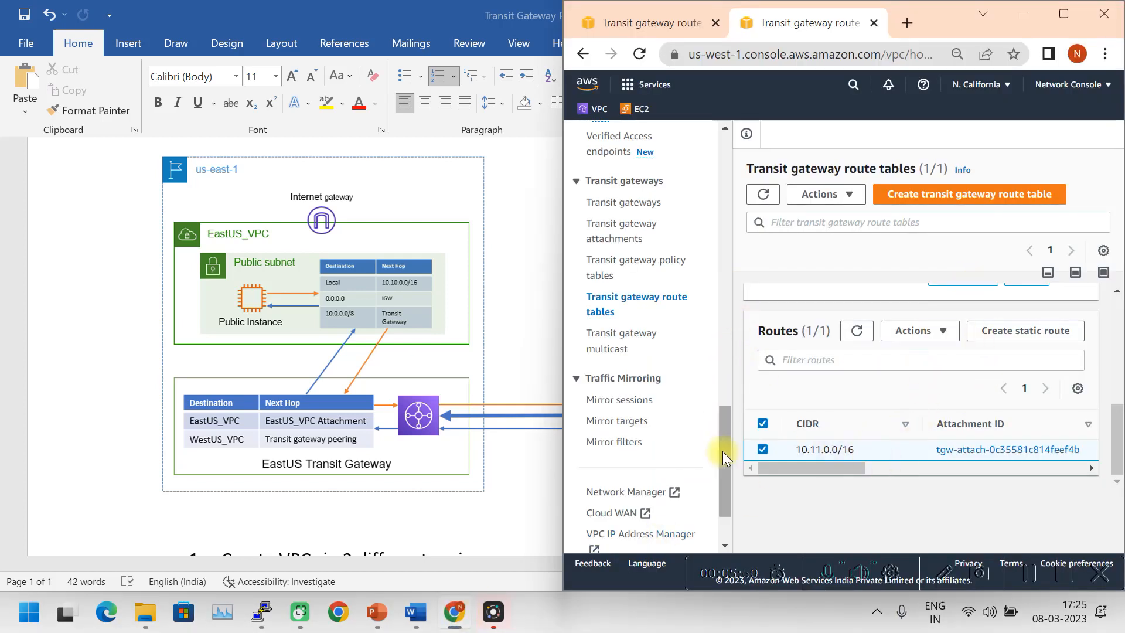
{"action": "left_click_drag", "start_coordinate": [847, 466], "coordinate": [836, 471]}
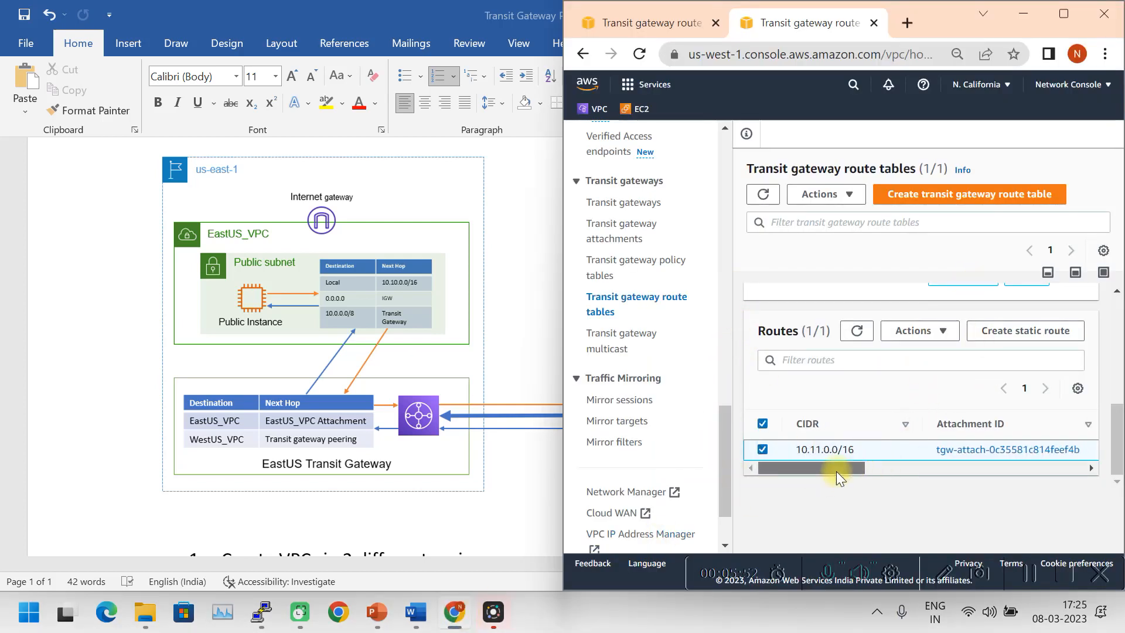
{"action": "left_click", "coordinate": [1012, 331]}
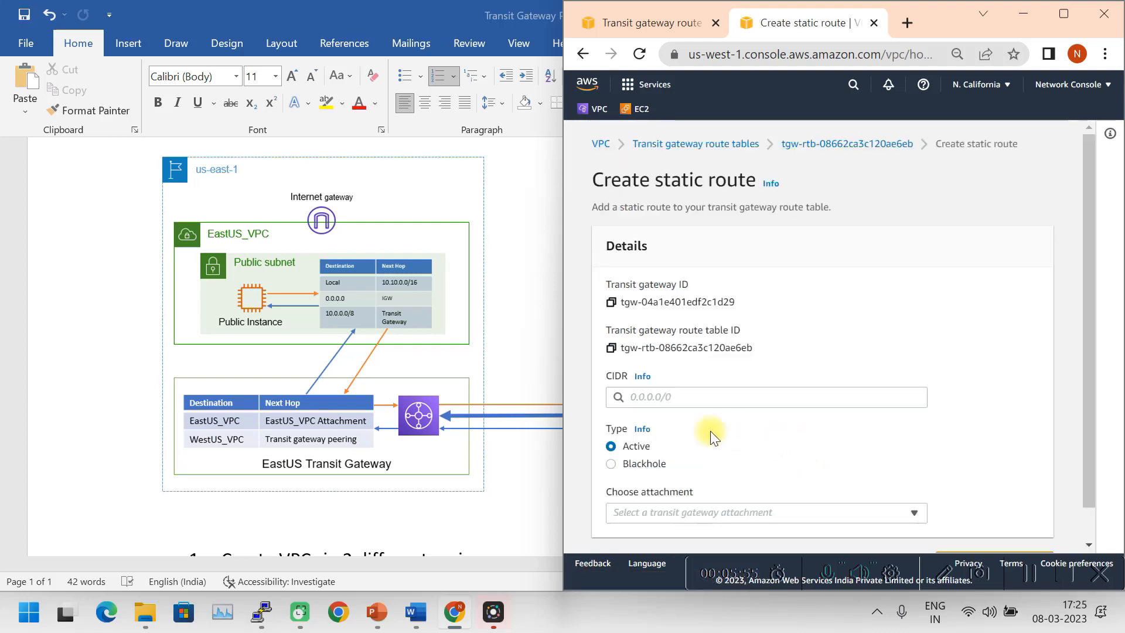
{"action": "left_click", "coordinate": [645, 397]}
{"action": "type", "text": "10"}
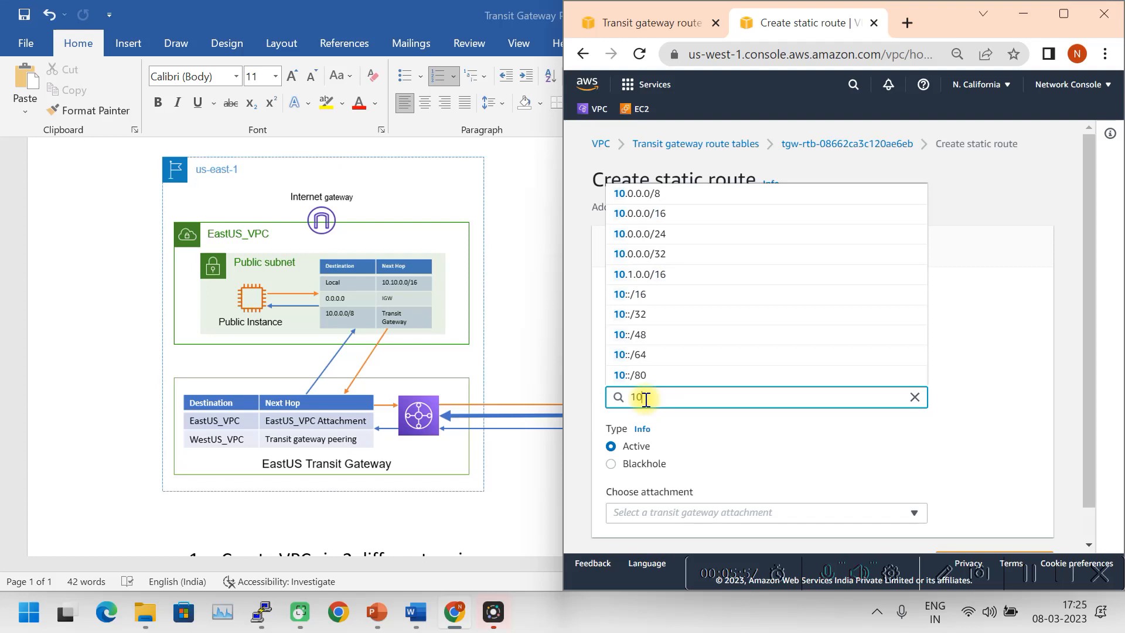
{"action": "type", "text": ".10.0"}
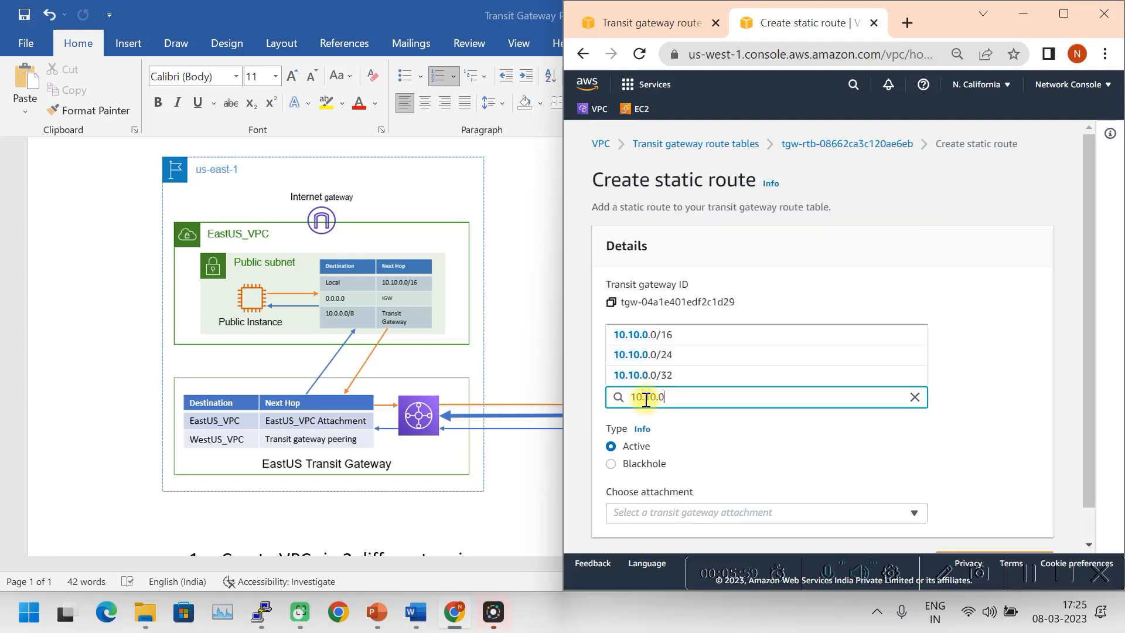
{"action": "type", "text": ".0"}
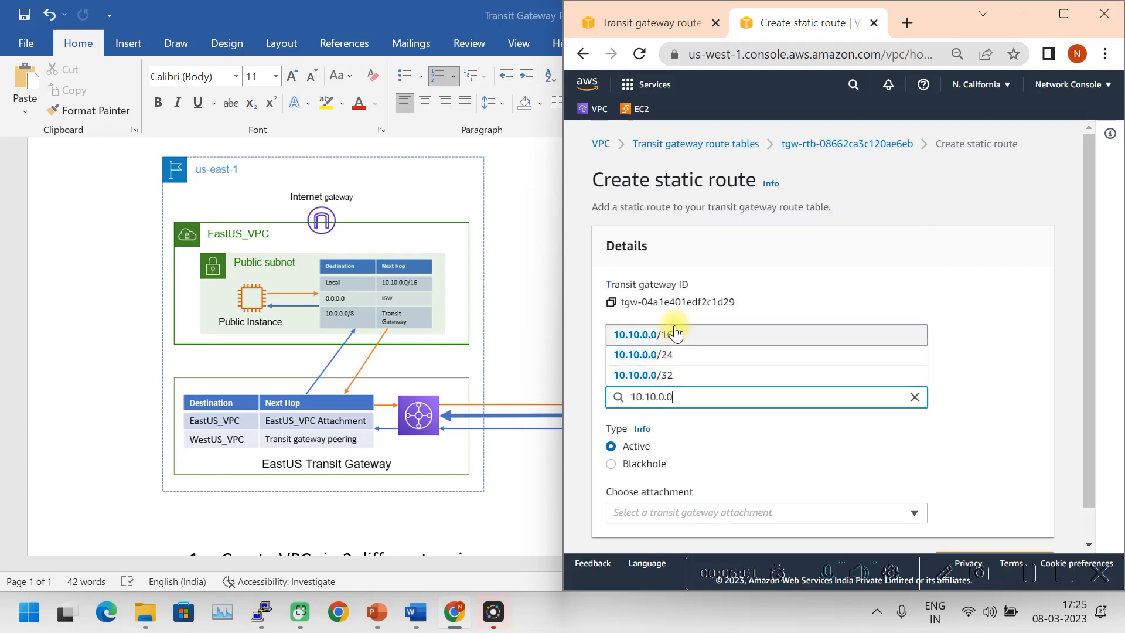
{"action": "left_click", "coordinate": [668, 335]}
Step: Create the static route with the EastUS_TGW_Peering attachment, then bring back the SSH terminal beside the console and dismiss the notification
{"action": "left_click", "coordinate": [767, 514]}
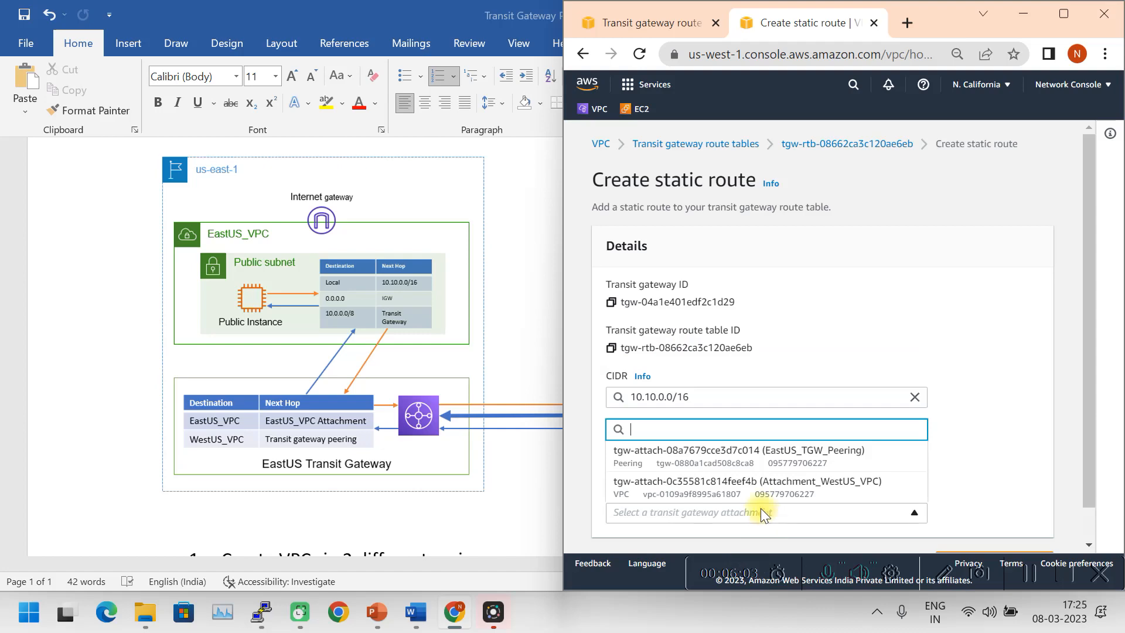
{"action": "left_click", "coordinate": [754, 450]}
{"action": "scroll", "coordinate": [827, 448], "scroll_direction": "down", "scroll_amount": 1}
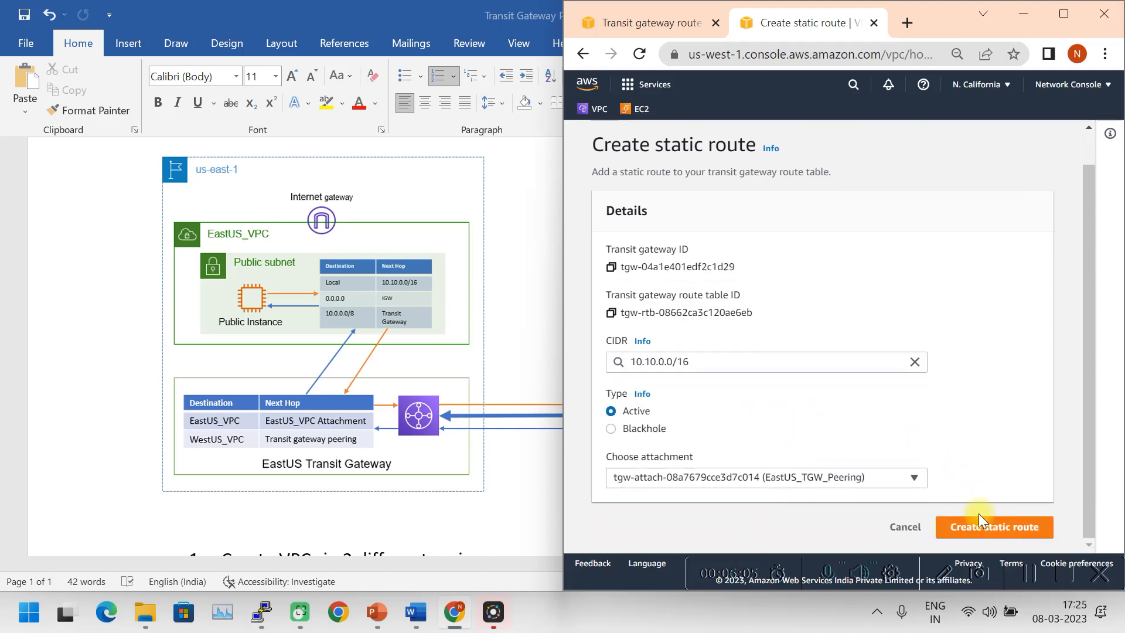
{"action": "left_click", "coordinate": [986, 538]}
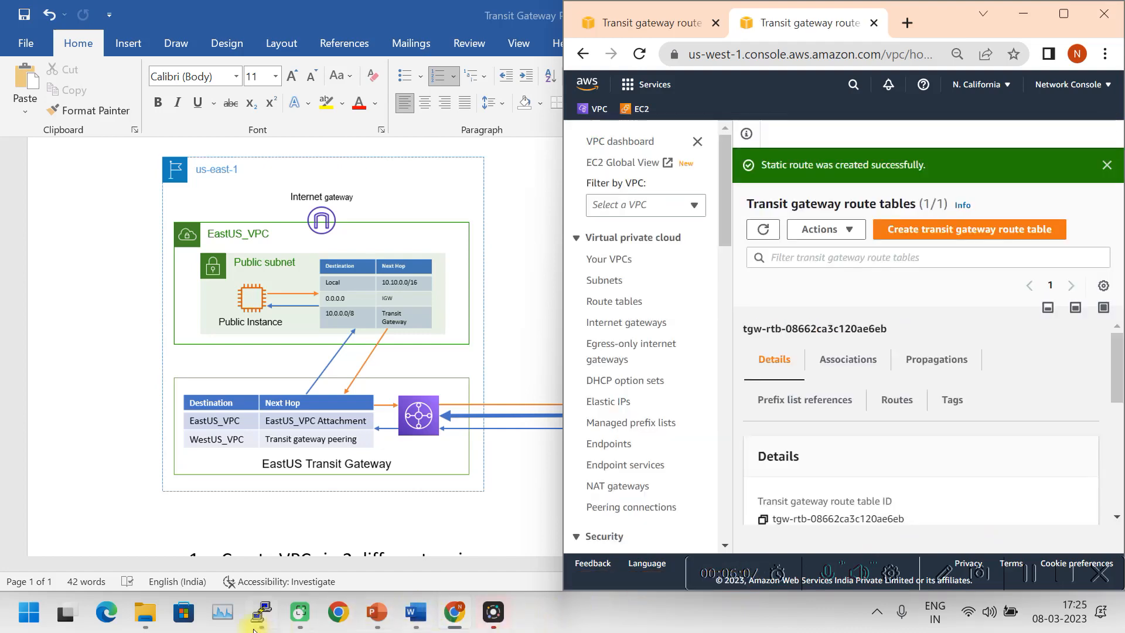
{"action": "left_click", "coordinate": [262, 616]}
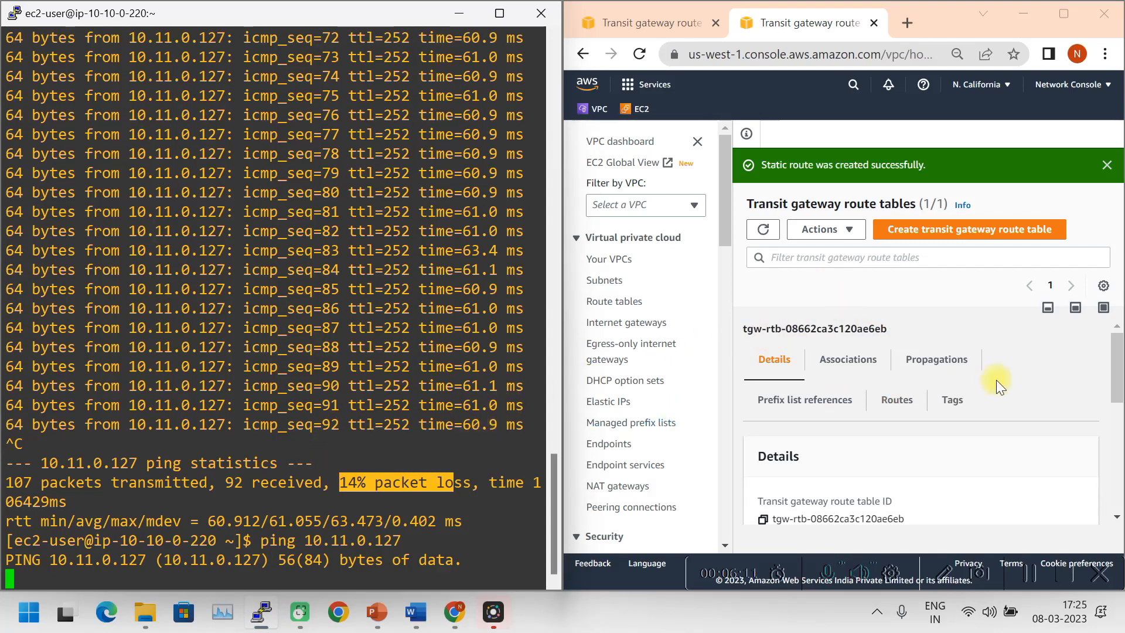
{"action": "left_click", "coordinate": [1107, 165]}
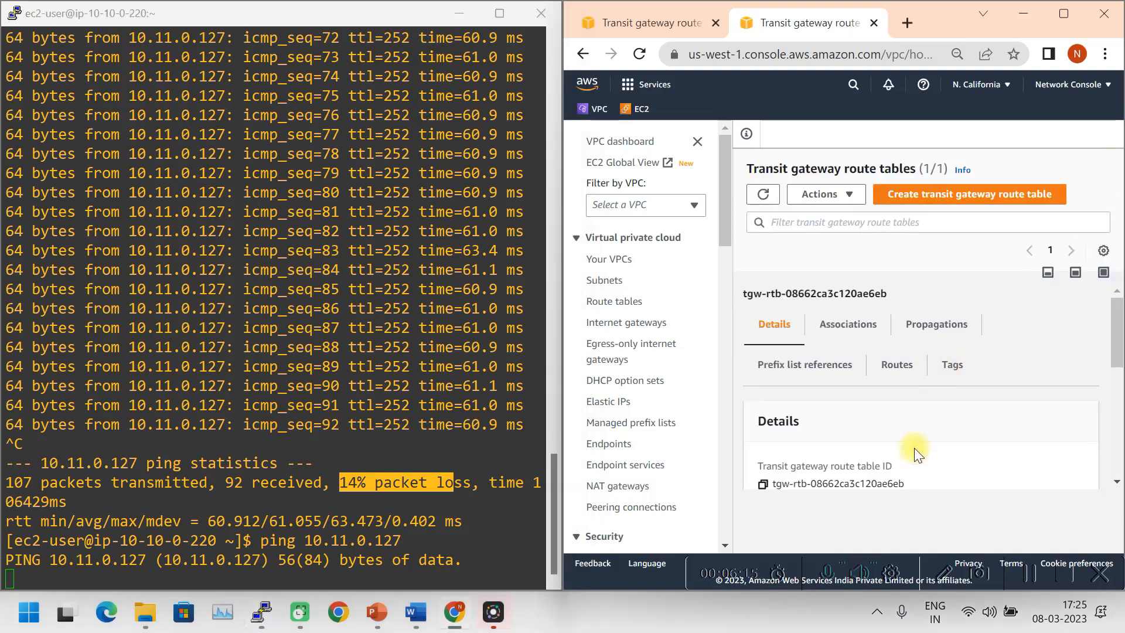